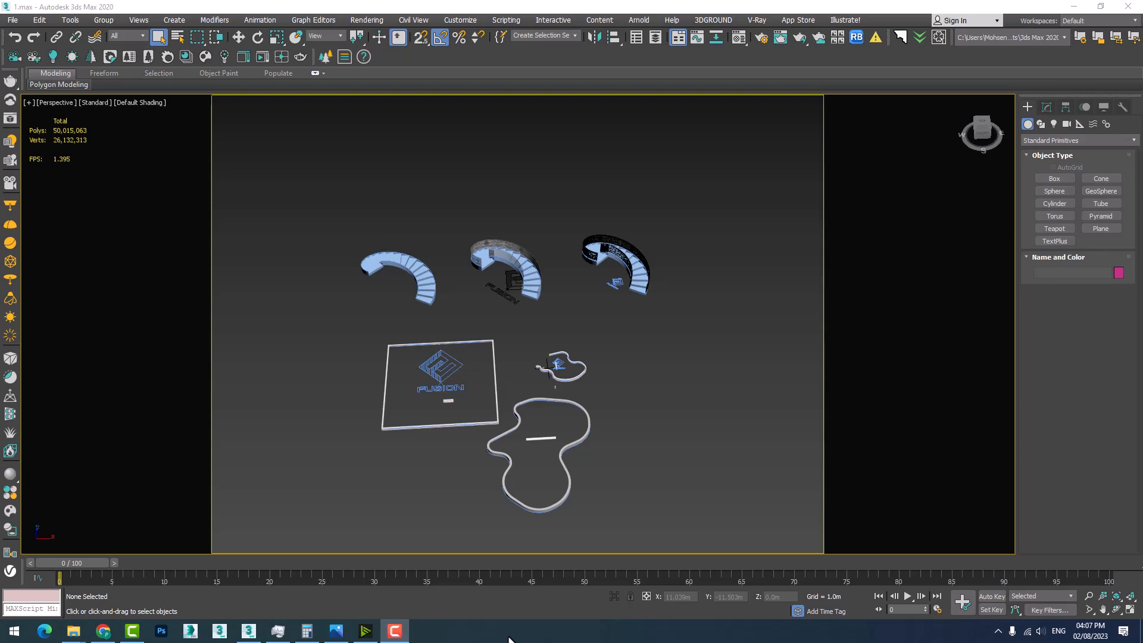
# Examine the black ornamental railing along the curved staircase and the Fusion object beside it.
pyautogui.scroll(10, 663, 275)
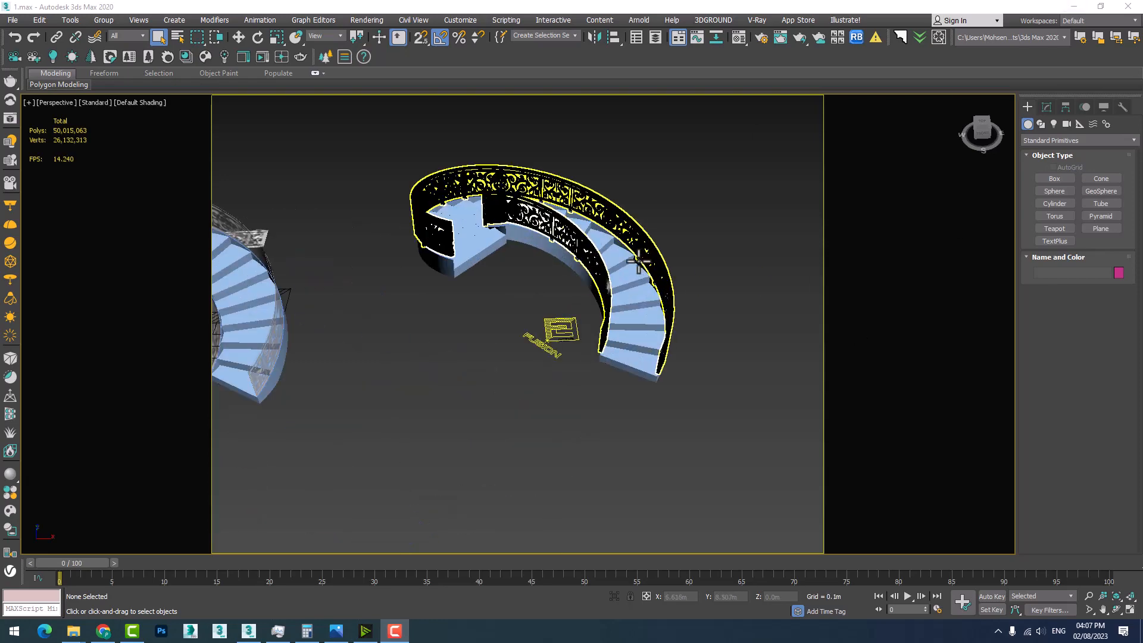
pyautogui.moveTo(419, 332); pyautogui.dragTo(477, 365, button='middle')
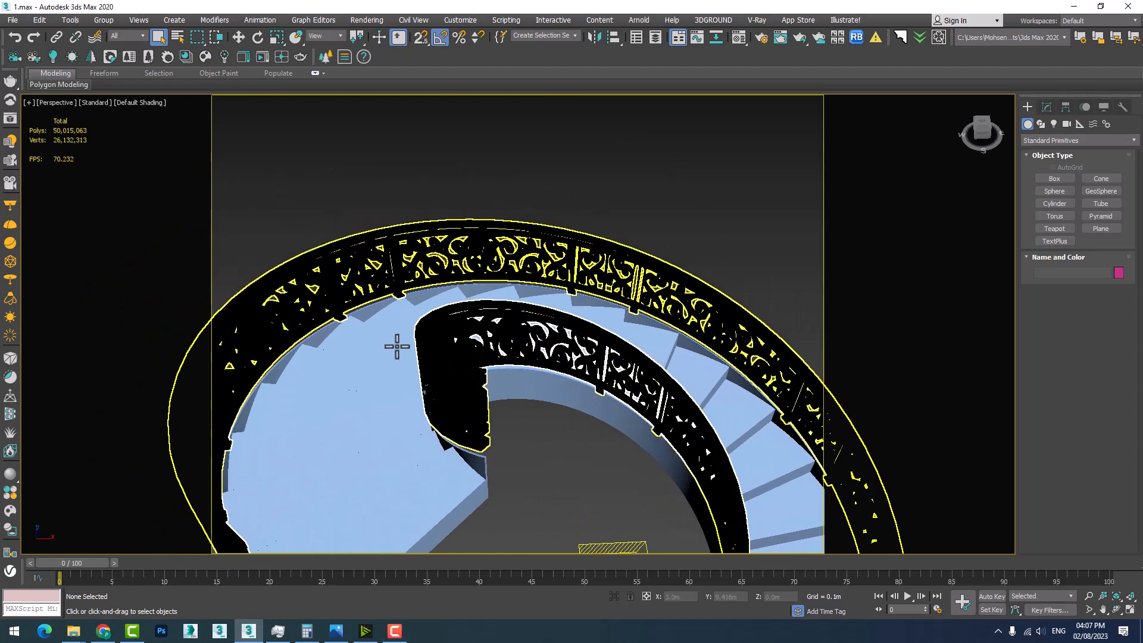
pyautogui.scroll(3, 397, 348)
pyautogui.scroll(-5, 525, 351)
pyautogui.scroll(5, 572, 357)
pyautogui.moveTo(592, 360); pyautogui.dragTo(491, 268, button='middle')
pyautogui.scroll(5, 587, 376)
pyautogui.scroll(-3, 582, 415)
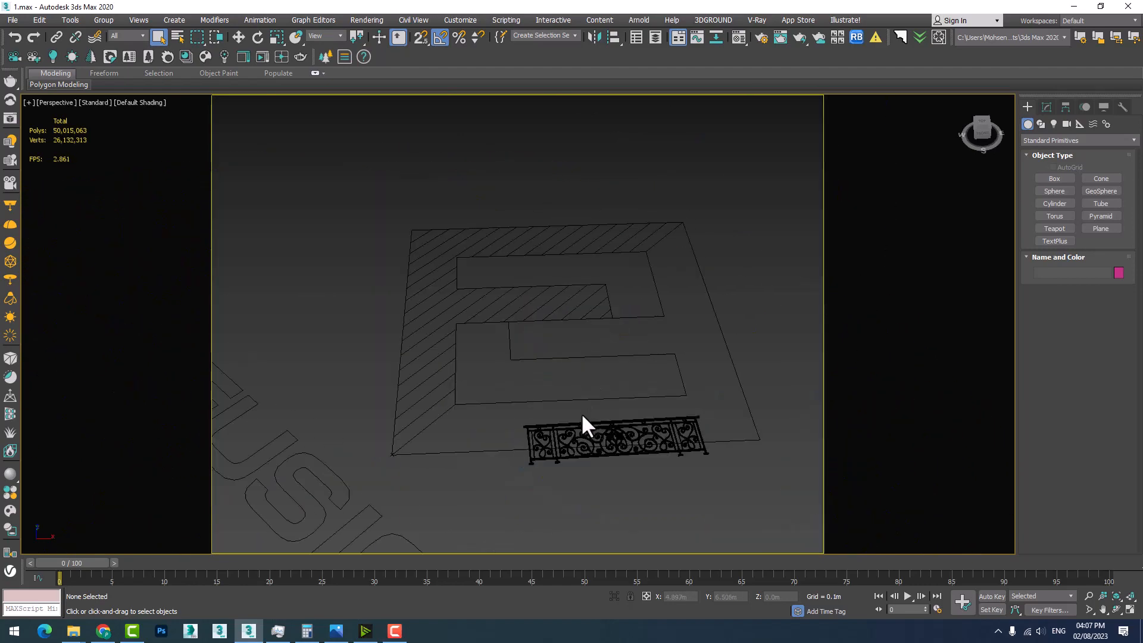
# Compare the small railing panel near the Fusion logo with the reference picture Capture.JPG in Photos, returning to 3ds Max.
pyautogui.scroll(2, 581, 422)
pyautogui.moveTo(581, 430); pyautogui.dragTo(553, 445, button='middle')
pyautogui.click(336, 631)
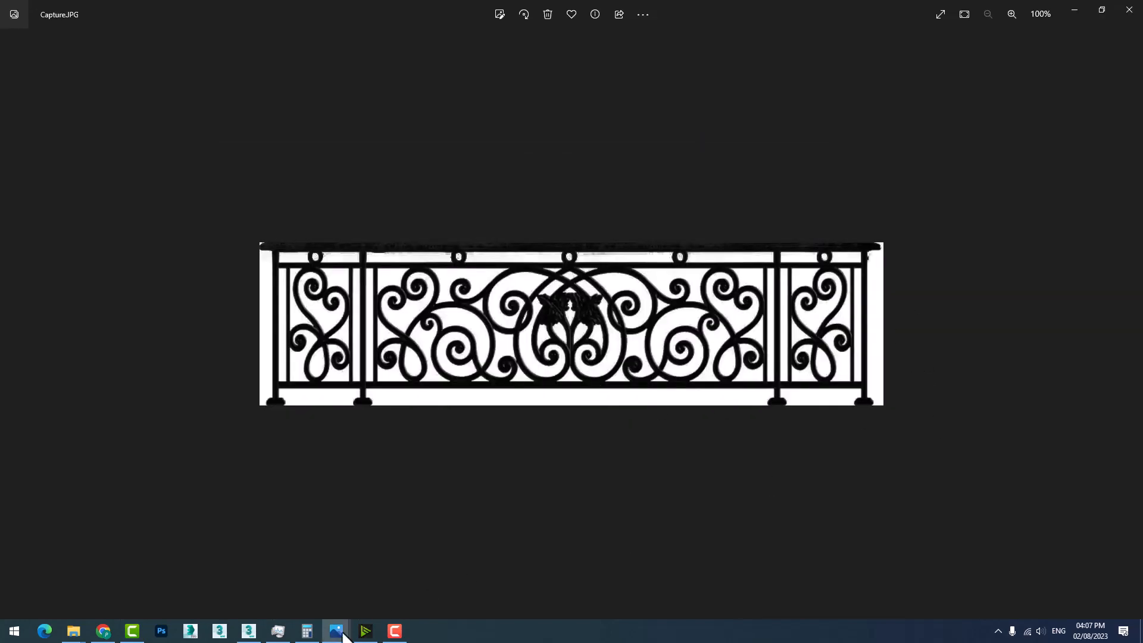
pyautogui.click(249, 631)
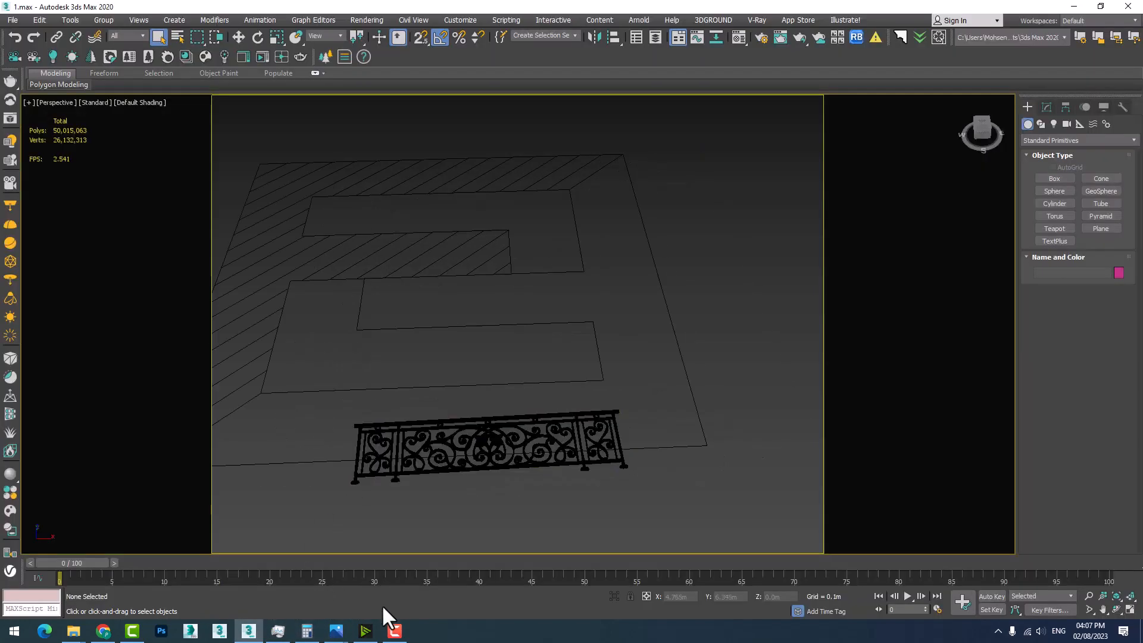
pyautogui.moveTo(416, 485); pyautogui.dragTo(453, 427, button='middle')
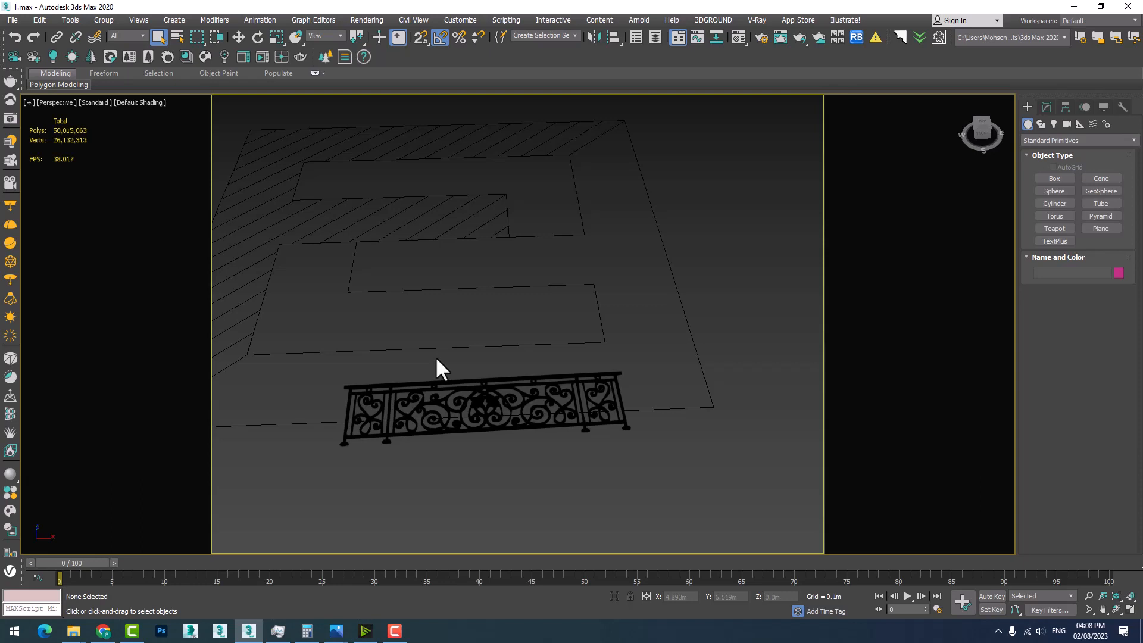
# Examine the small source railing panel and how its pattern follows the curved staircase.
pyautogui.scroll(-5, 434, 356)
pyautogui.scroll(8, 435, 356)
pyautogui.moveTo(370, 449); pyautogui.dragTo(389, 418, button='middle')
pyautogui.scroll(-5, 388, 416)
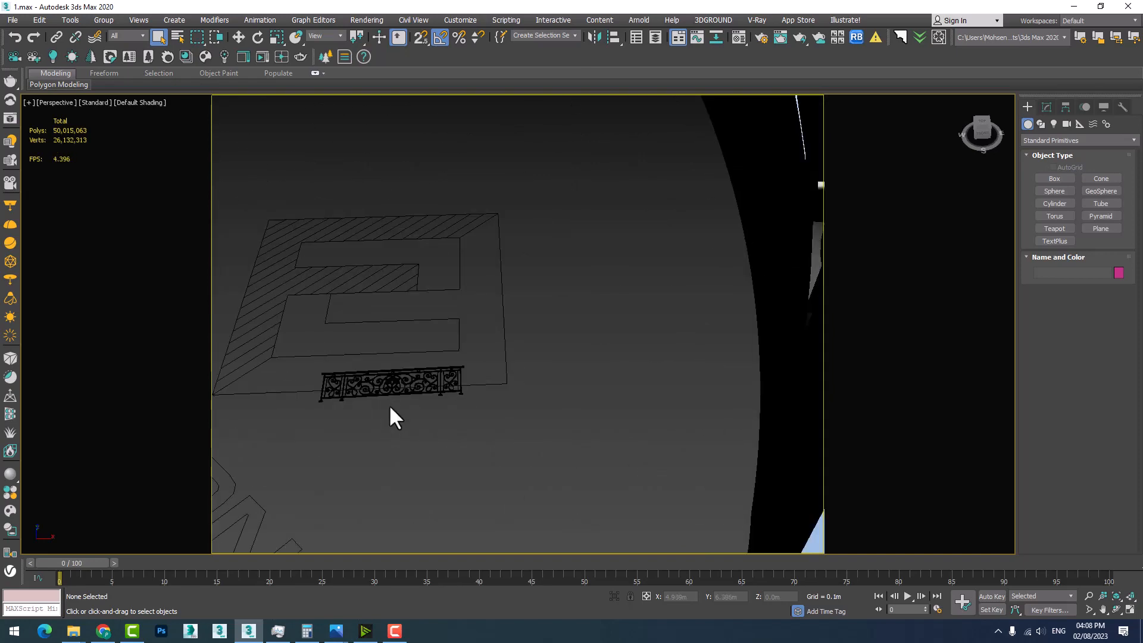
pyautogui.scroll(8, 387, 408)
pyautogui.scroll(-7, 389, 447)
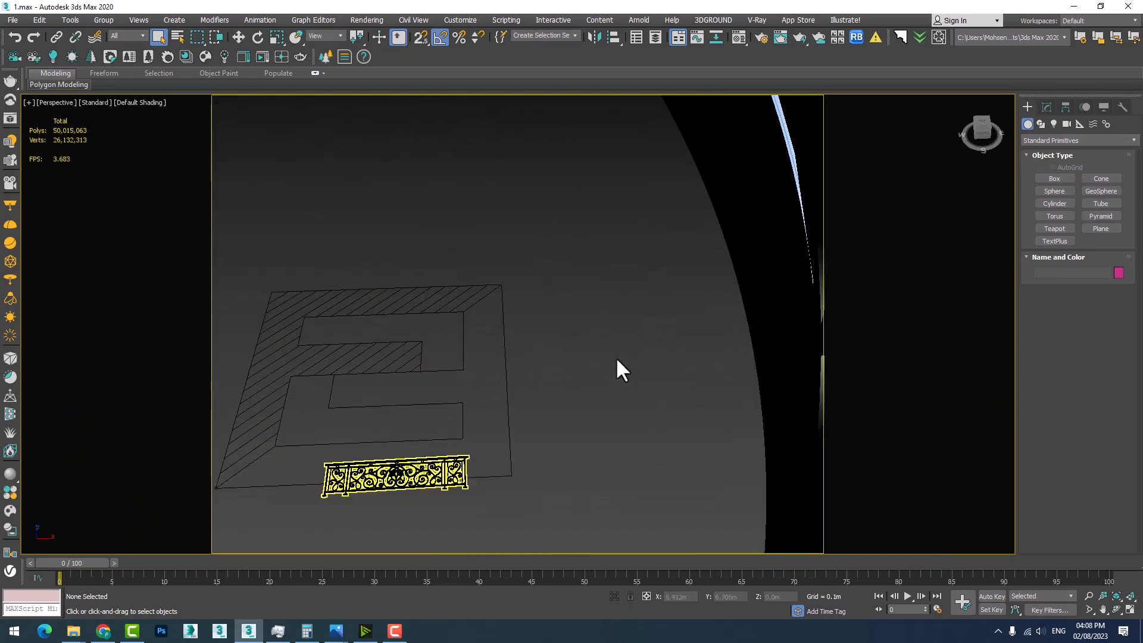
pyautogui.moveTo(660, 325); pyautogui.dragTo(548, 410, button='middle')
pyautogui.scroll(-4, 560, 405)
pyautogui.moveTo(585, 341); pyautogui.dragTo(544, 444, button='middle')
pyautogui.scroll(-4, 540, 333)
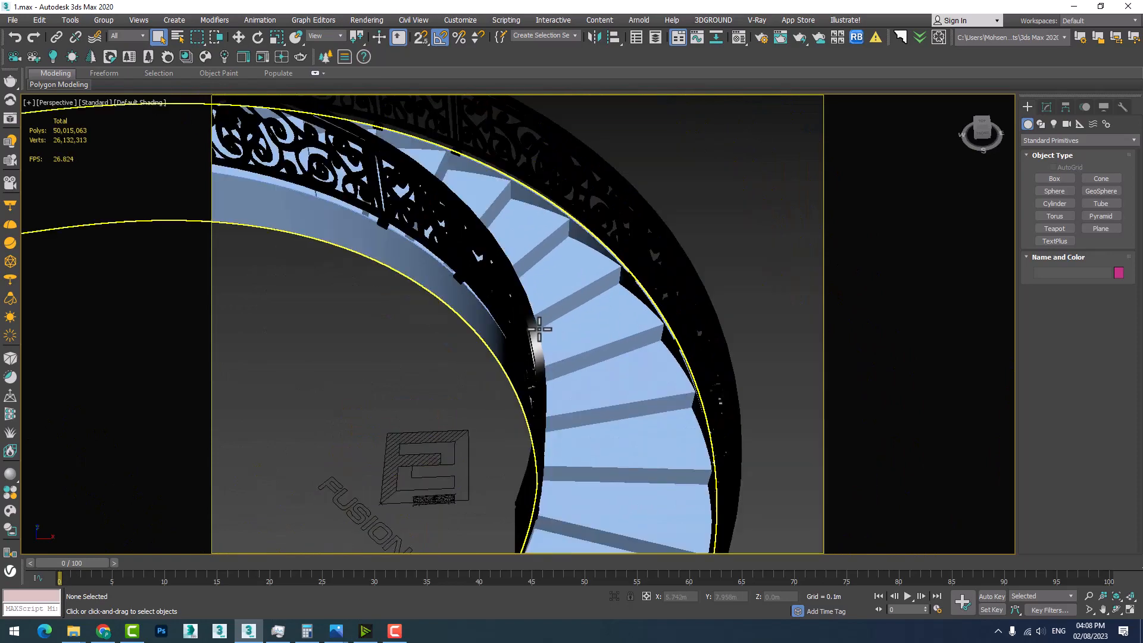
pyautogui.moveTo(503, 291); pyautogui.dragTo(607, 438, button='middle')
pyautogui.scroll(-4, 604, 432)
pyautogui.moveTo(476, 387); pyautogui.dragTo(581, 292, button='middle')
pyautogui.scroll(-4, 582, 292)
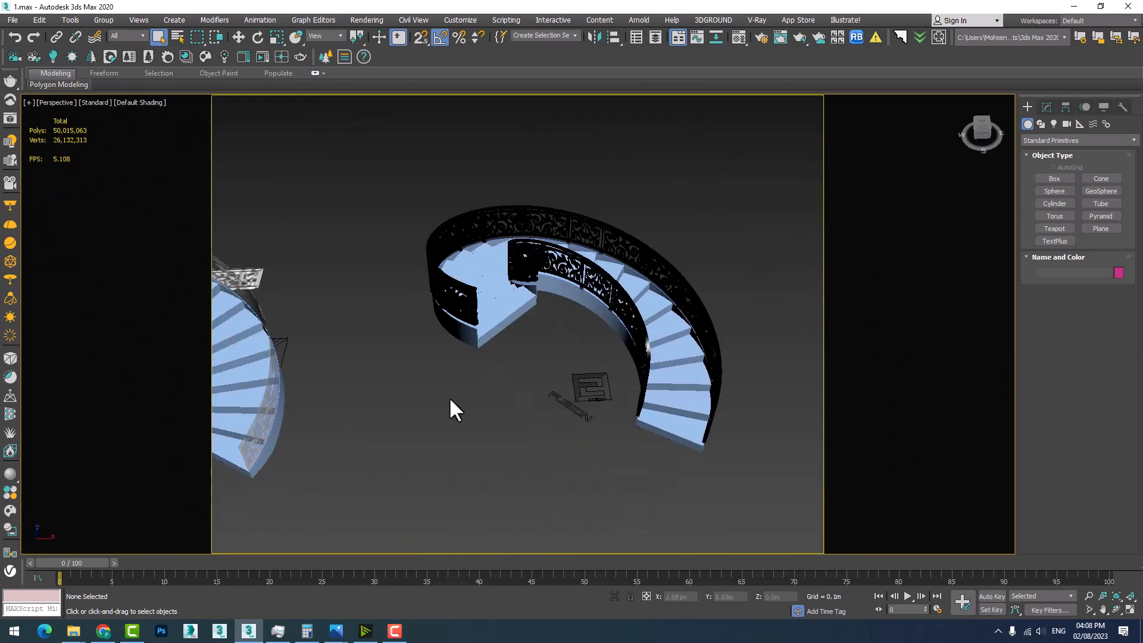
# Examine the textured railing on the middle staircase and the flat railing panel behind it.
pyautogui.moveTo(224, 400); pyautogui.dragTo(571, 418, button='middle')
pyautogui.scroll(3, 505, 324)
pyautogui.scroll(3, 506, 310)
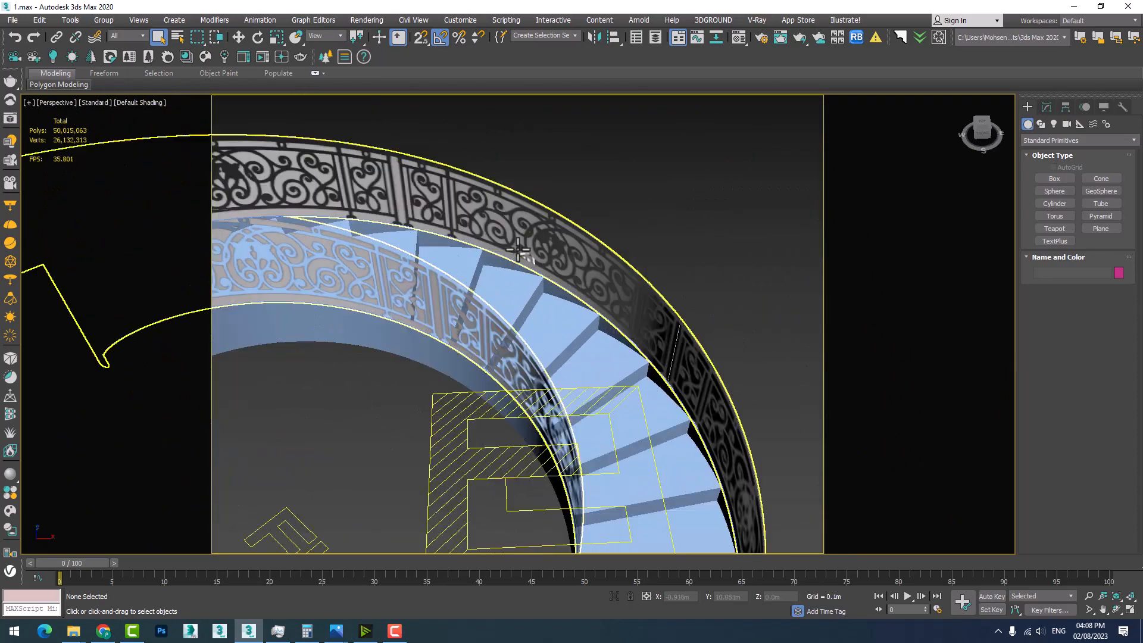
pyautogui.moveTo(509, 307); pyautogui.dragTo(569, 363, button='middle')
pyautogui.scroll(2, 482, 360)
pyautogui.scroll(-1, 482, 361)
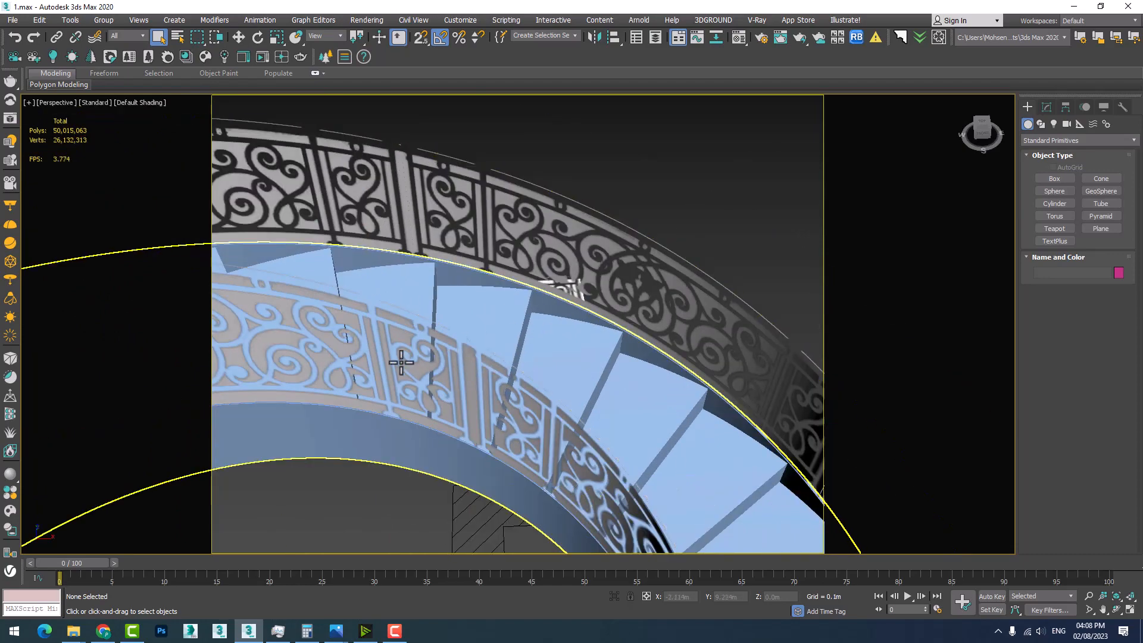
pyautogui.scroll(-6, 401, 362)
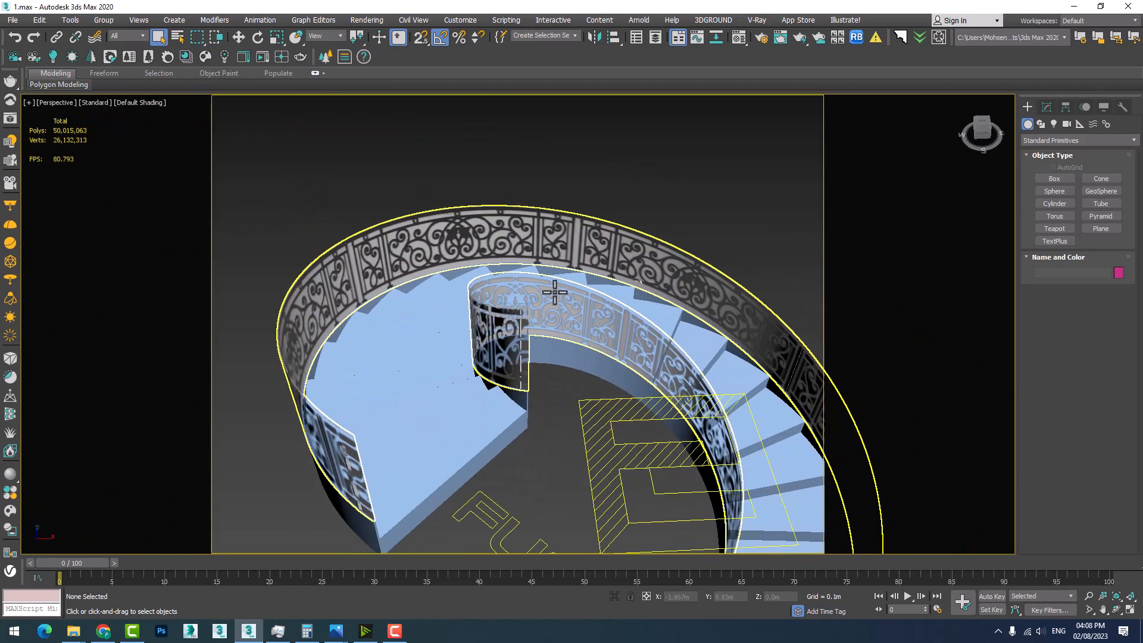
pyautogui.scroll(2, 555, 292)
pyautogui.scroll(-5, 554, 345)
pyautogui.moveTo(523, 378); pyautogui.dragTo(741, 385, button='middle')
pyautogui.scroll(4, 731, 292)
pyautogui.moveTo(731, 295); pyautogui.dragTo(774, 500, button='middle')
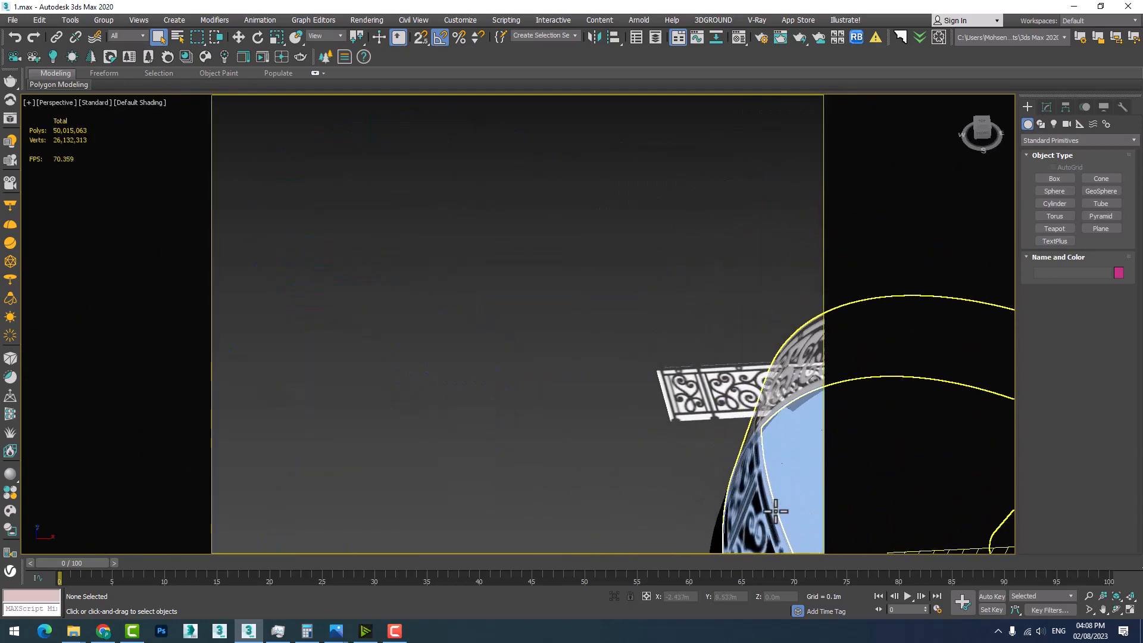
pyautogui.moveTo(734, 369); pyautogui.dragTo(619, 487, button='middle')
pyautogui.scroll(3, 697, 476)
pyautogui.moveTo(698, 476); pyautogui.dragTo(506, 299, button='middle')
pyautogui.scroll(-4, 659, 411)
pyautogui.scroll(-4, 532, 370)
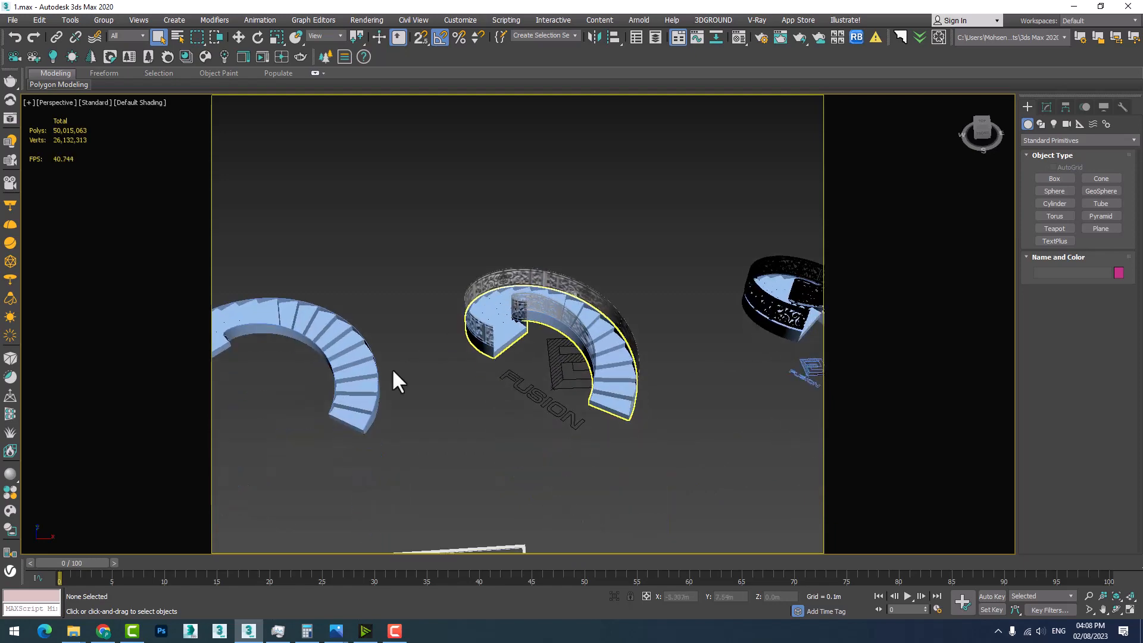
# Examine the gold scroll ornament running along the rectangular moulding frame and around its corner.
pyautogui.scroll(1, 398, 381)
pyautogui.scroll(-6, 403, 374)
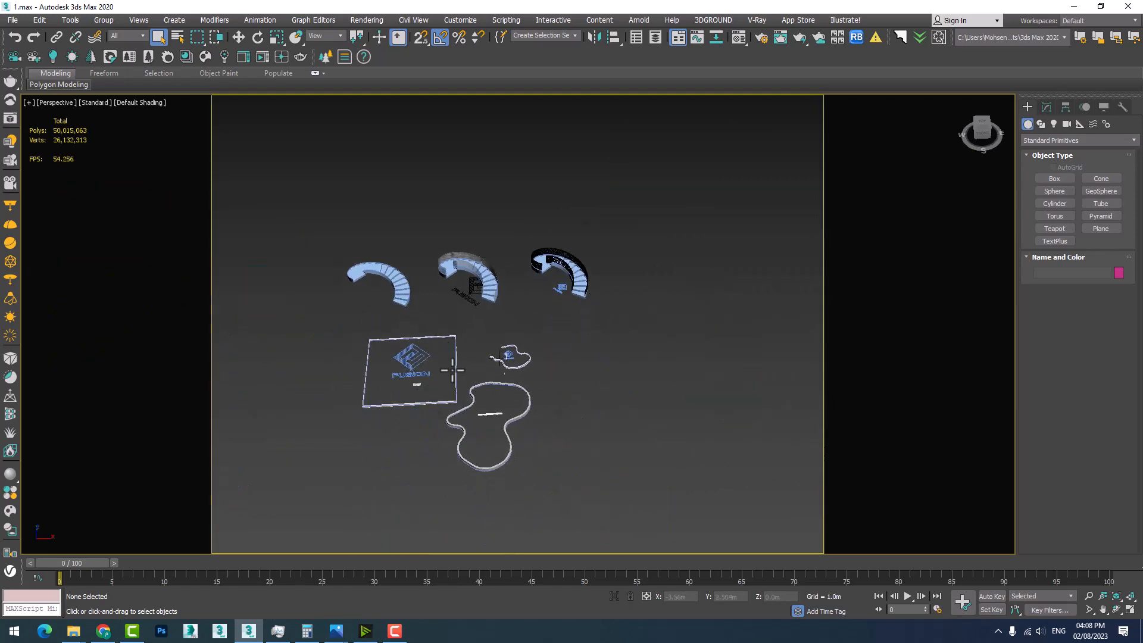
pyautogui.scroll(10, 453, 370)
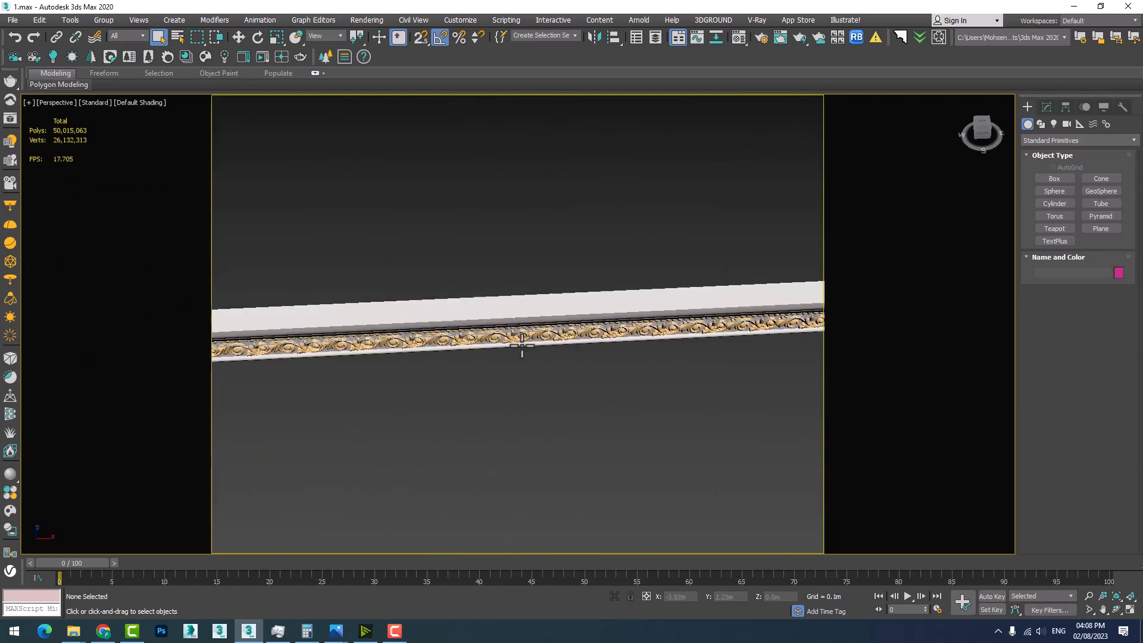
pyautogui.scroll(2, 522, 346)
pyautogui.moveTo(537, 344); pyautogui.dragTo(272, 337, button='middle')
pyautogui.scroll(-2, 273, 337)
pyautogui.scroll(4, 459, 320)
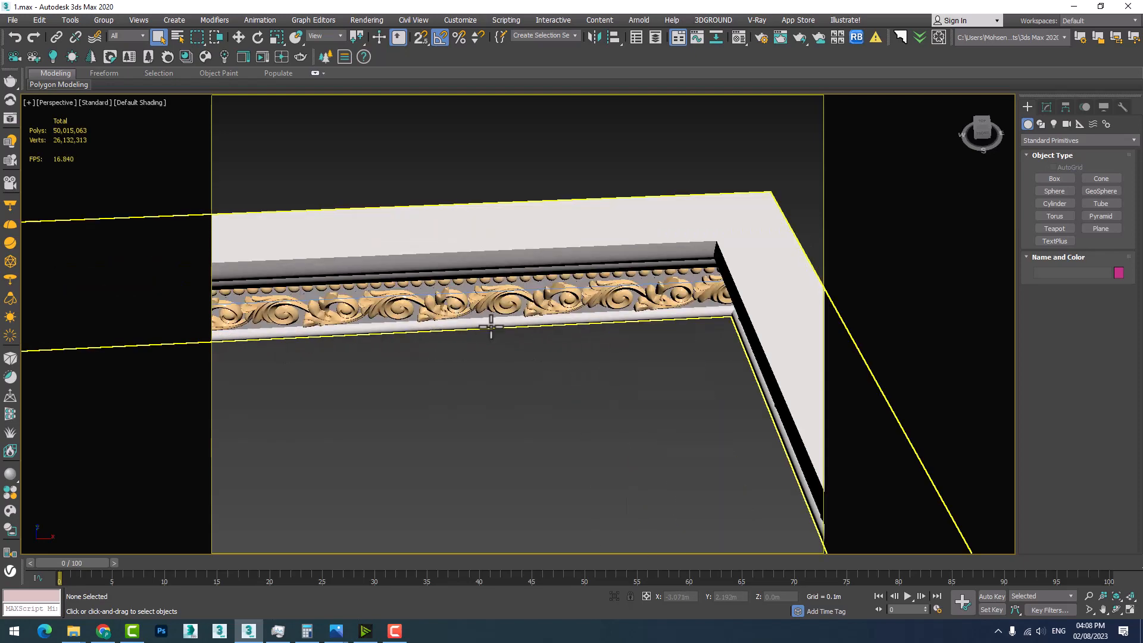
pyautogui.moveTo(491, 326); pyautogui.dragTo(561, 342, button='middle')
pyautogui.click(1116, 609)
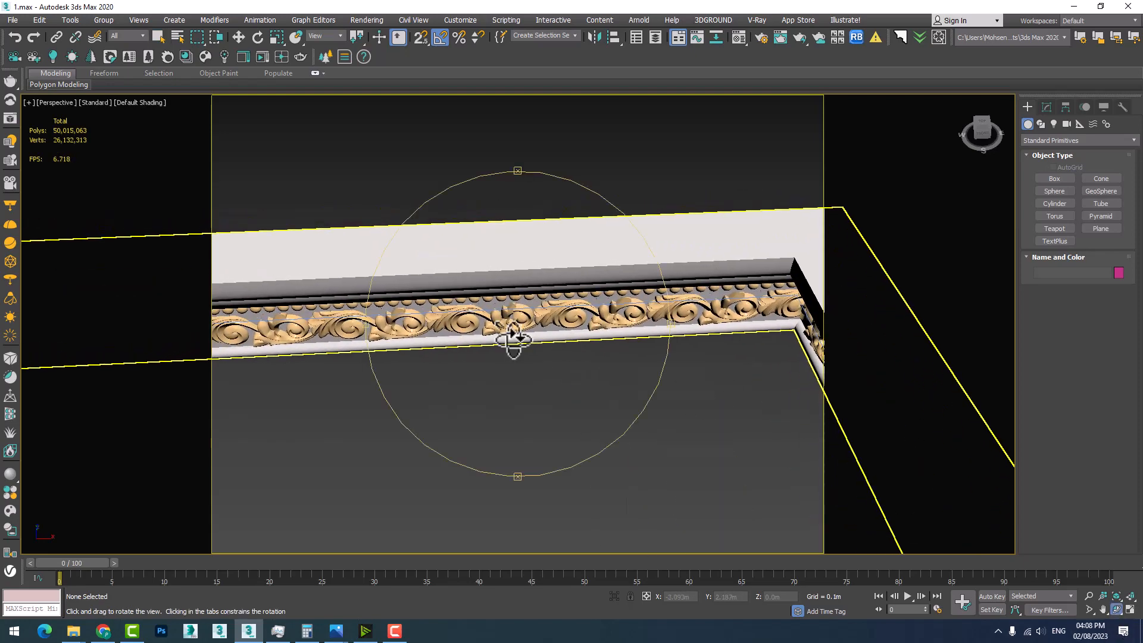
pyautogui.moveTo(513, 344)
pyautogui.mouseDown()
pyautogui.moveTo(512, 319)
pyautogui.moveTo(518, 341)
pyautogui.mouseUp()
pyautogui.moveTo(518, 346); pyautogui.dragTo(411, 172, button='middle')
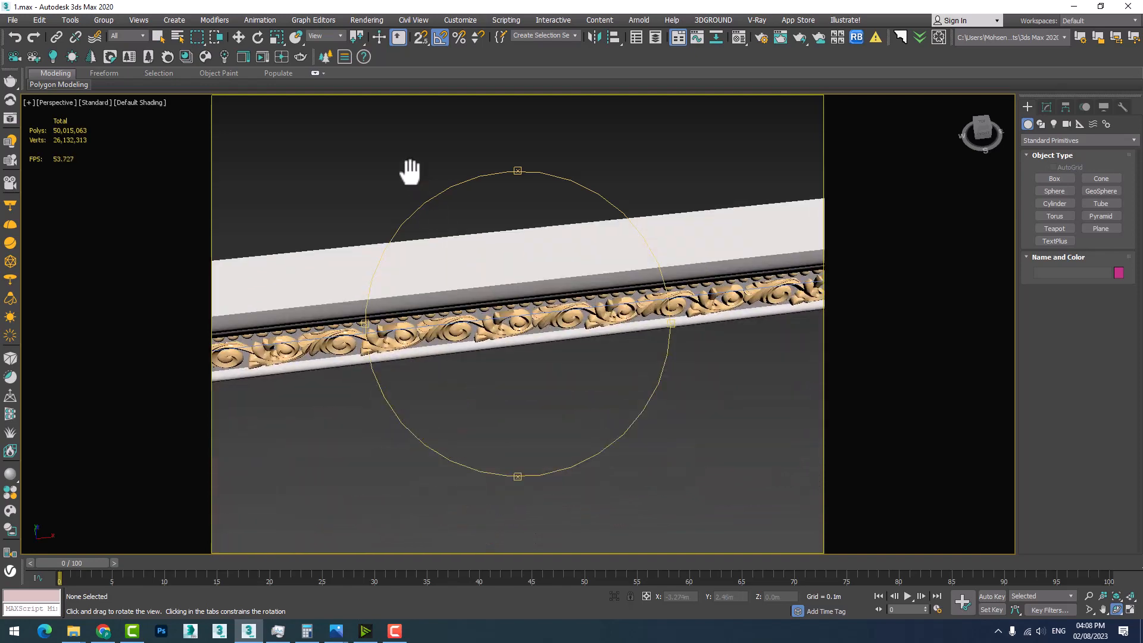
pyautogui.moveTo(622, 327); pyautogui.dragTo(499, 197, button='middle')
pyautogui.moveTo(516, 250); pyautogui.dragTo(508, 248)
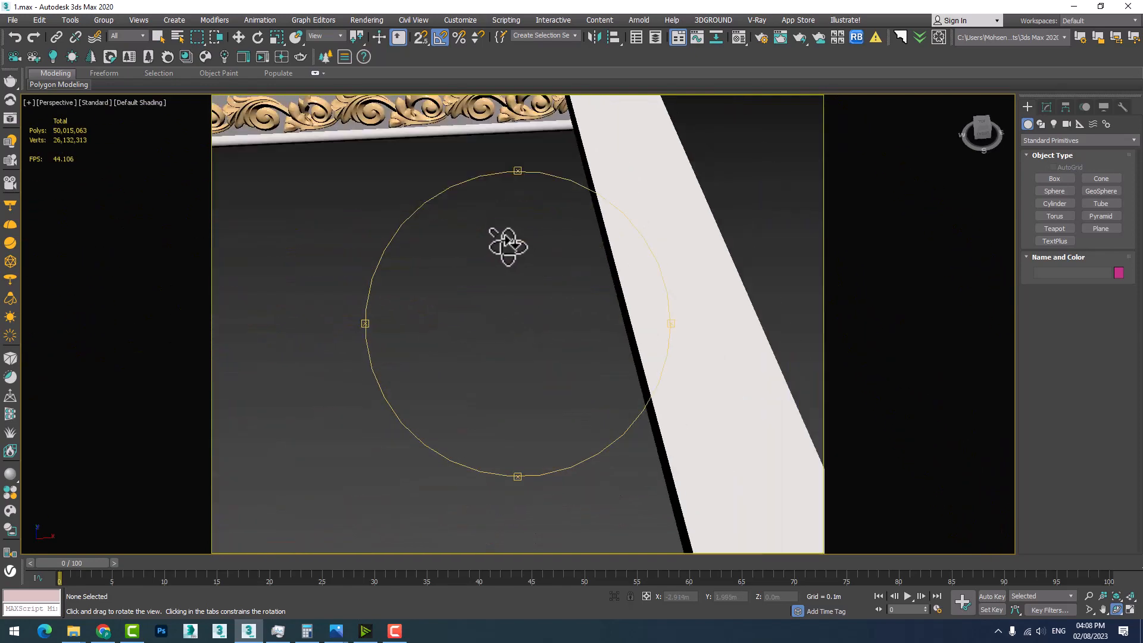
pyautogui.moveTo(508, 249); pyautogui.dragTo(603, 363, button='middle')
pyautogui.moveTo(592, 272); pyautogui.dragTo(651, 365, button='middle')
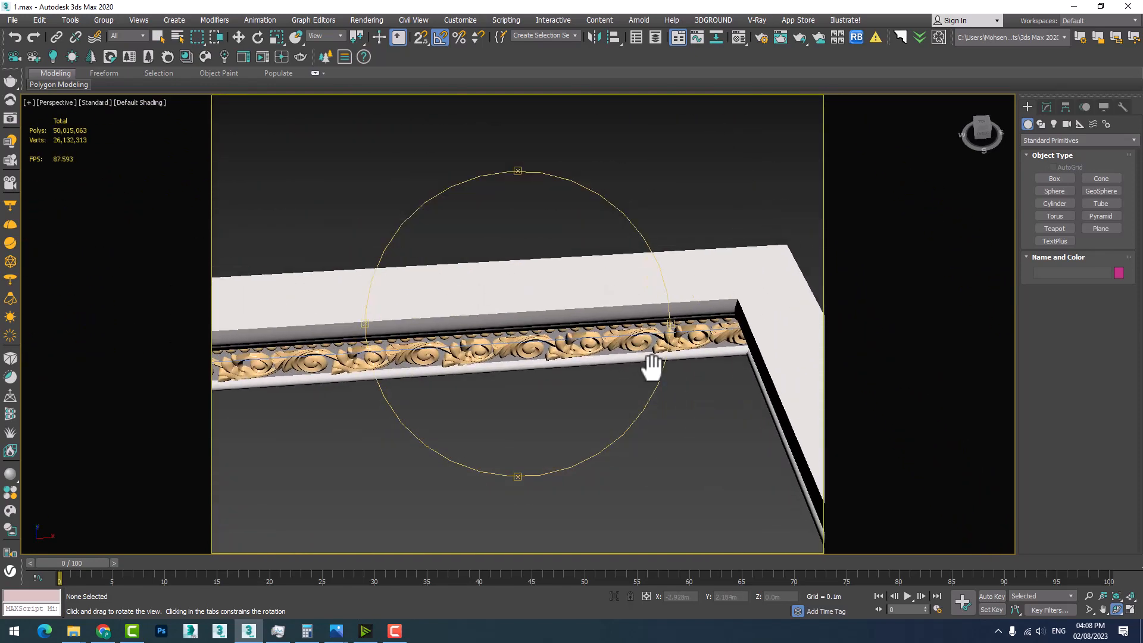
pyautogui.moveTo(594, 365); pyautogui.dragTo(554, 364)
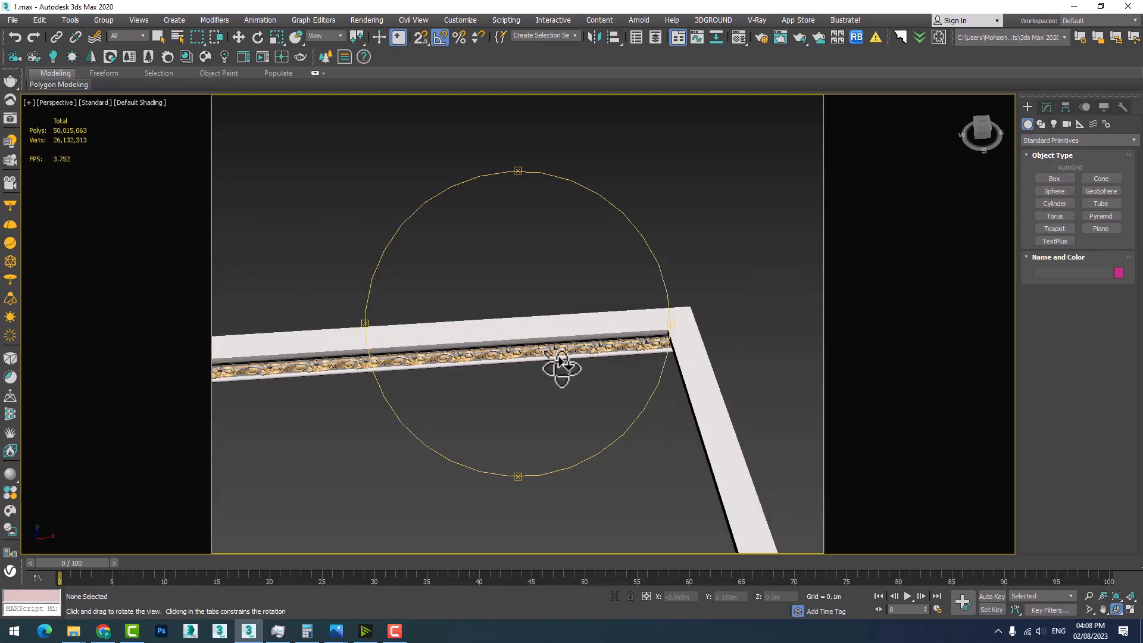
pyautogui.moveTo(559, 363); pyautogui.dragTo(581, 395)
pyautogui.moveTo(582, 396); pyautogui.dragTo(447, 336, button='middle')
pyautogui.scroll(3, 446, 336)
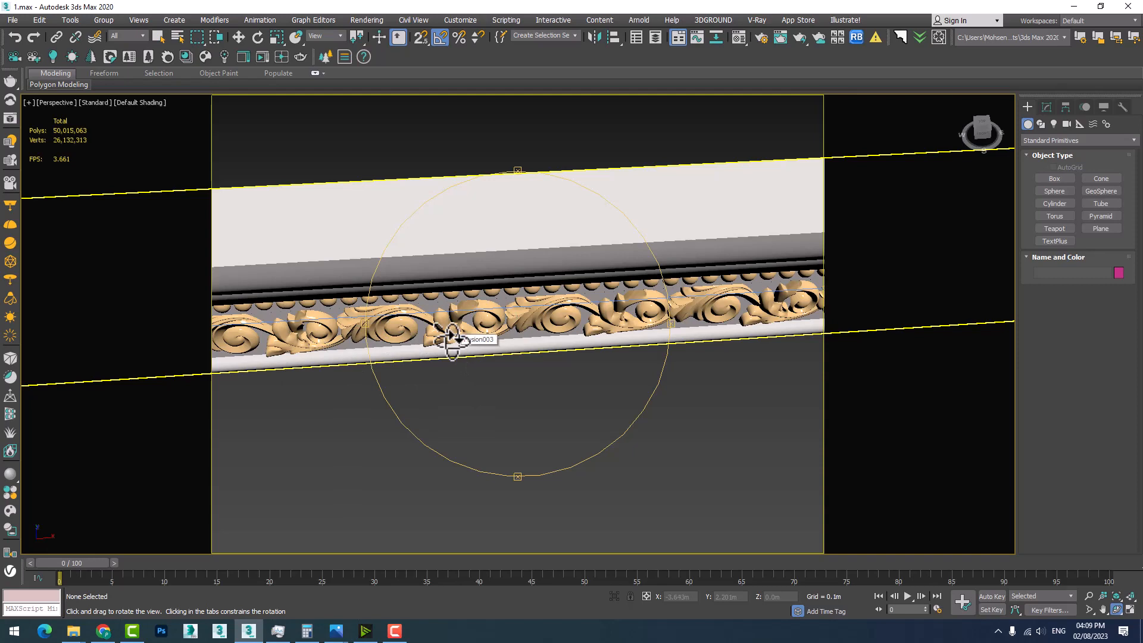
pyautogui.scroll(-5, 502, 324)
pyautogui.moveTo(401, 349); pyautogui.dragTo(500, 294, button='middle')
pyautogui.scroll(-3, 412, 302)
pyautogui.scroll(-2, 506, 299)
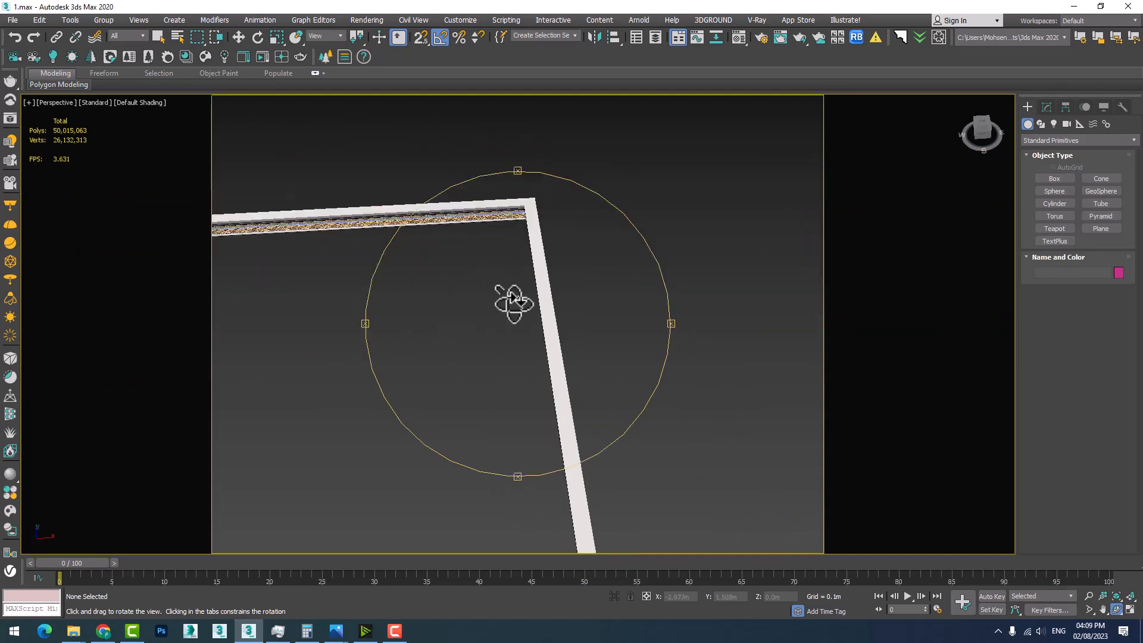
pyautogui.scroll(-3, 512, 301)
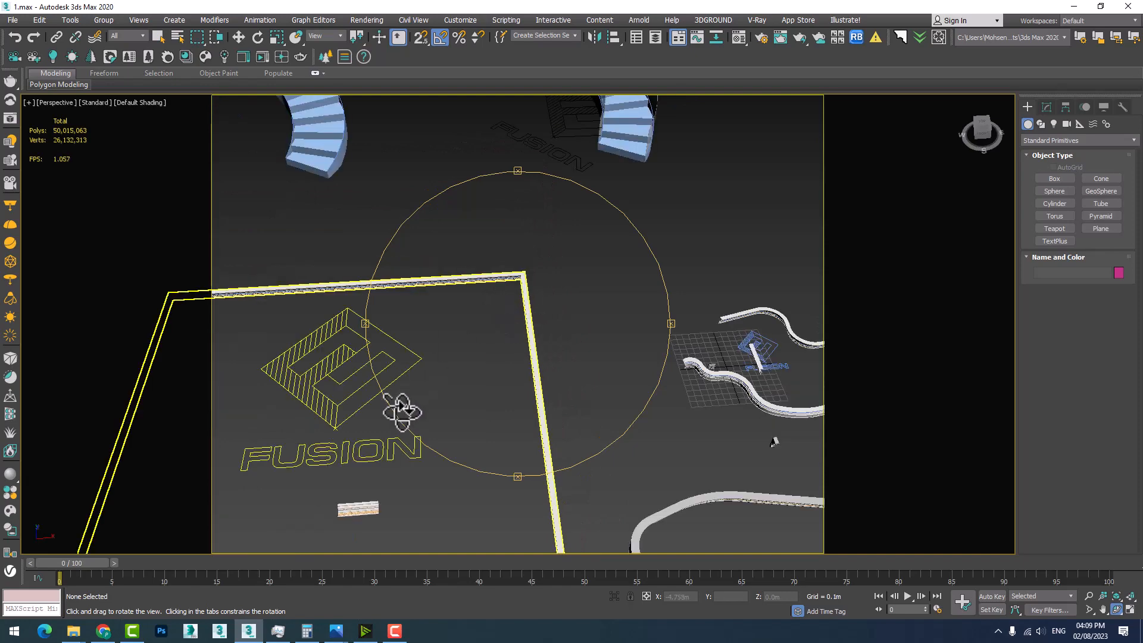
# Examine the gold Greek key ornament along the large curved moulding.
pyautogui.moveTo(400, 410); pyautogui.dragTo(381, 366)
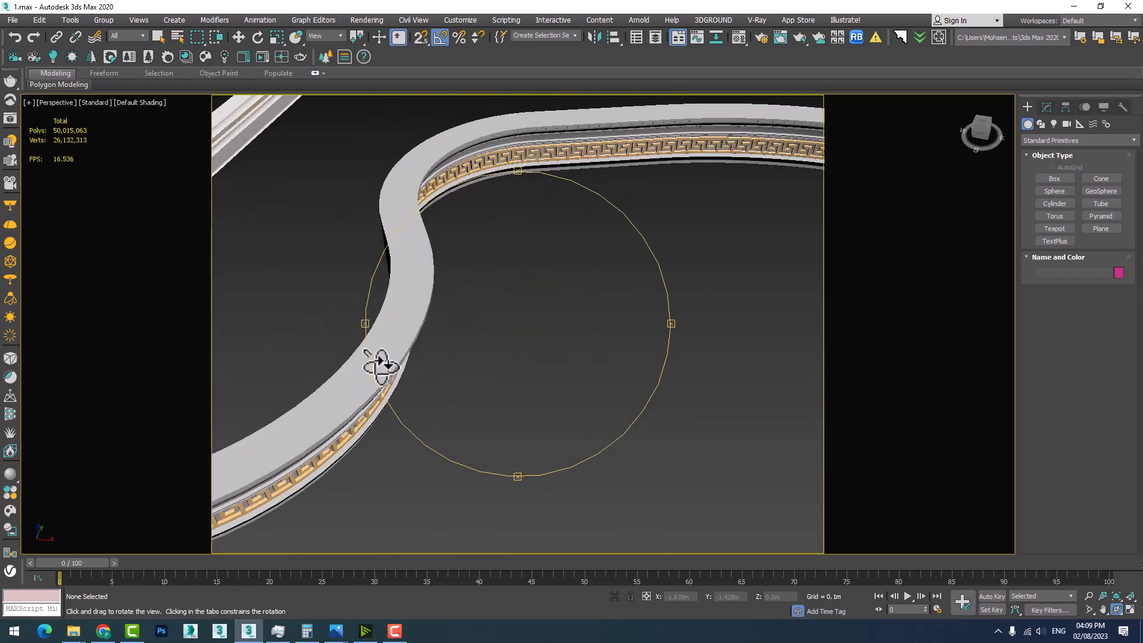
pyautogui.rightClick(381, 366)
pyautogui.scroll(-5, 381, 365)
pyautogui.scroll(4, 381, 365)
pyautogui.moveTo(381, 365); pyautogui.dragTo(308, 330, button='middle')
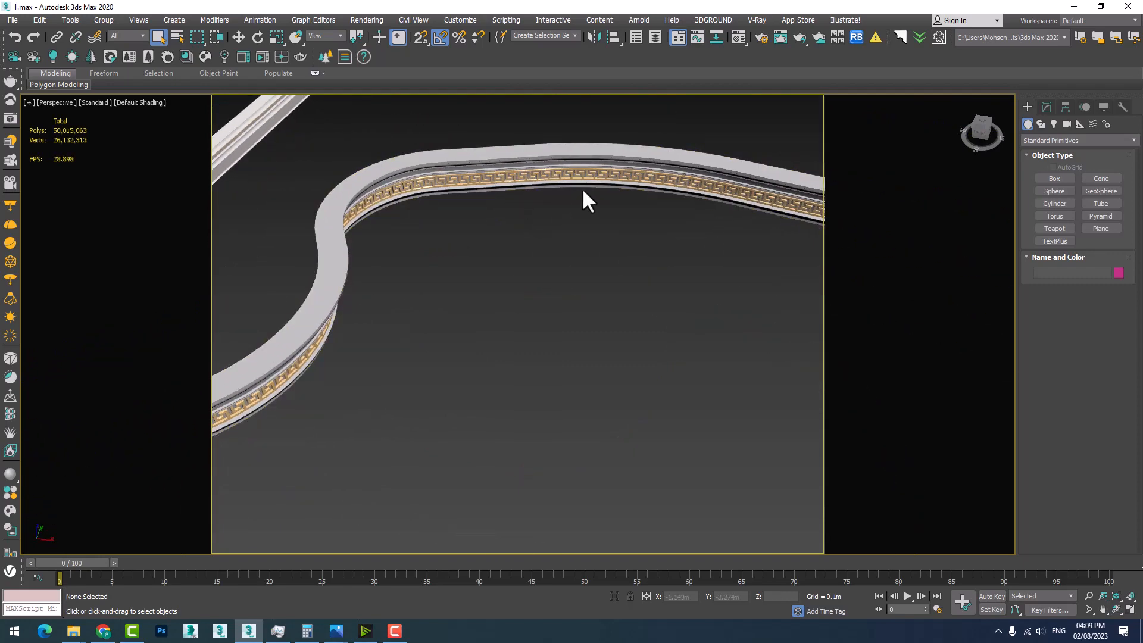
pyautogui.scroll(6, 571, 197)
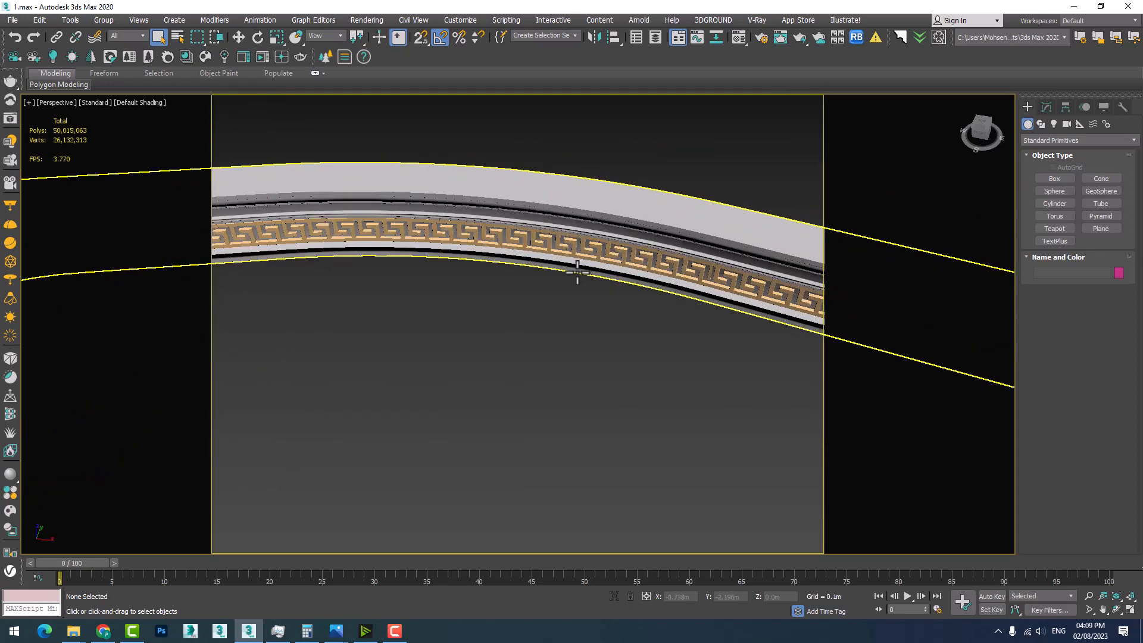
pyautogui.moveTo(576, 268); pyautogui.dragTo(540, 275, button='middle')
# Select the plain curved staircase without a railing and show its modifier stack.
pyautogui.press('z')
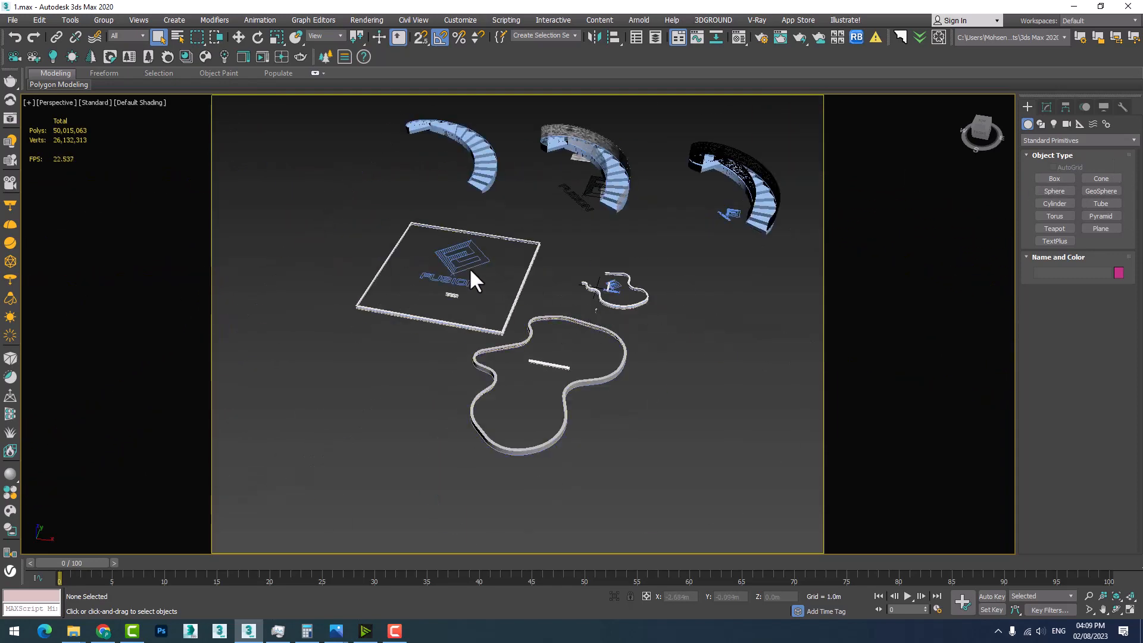
pyautogui.moveTo(793, 211); pyautogui.dragTo(492, 249, button='middle')
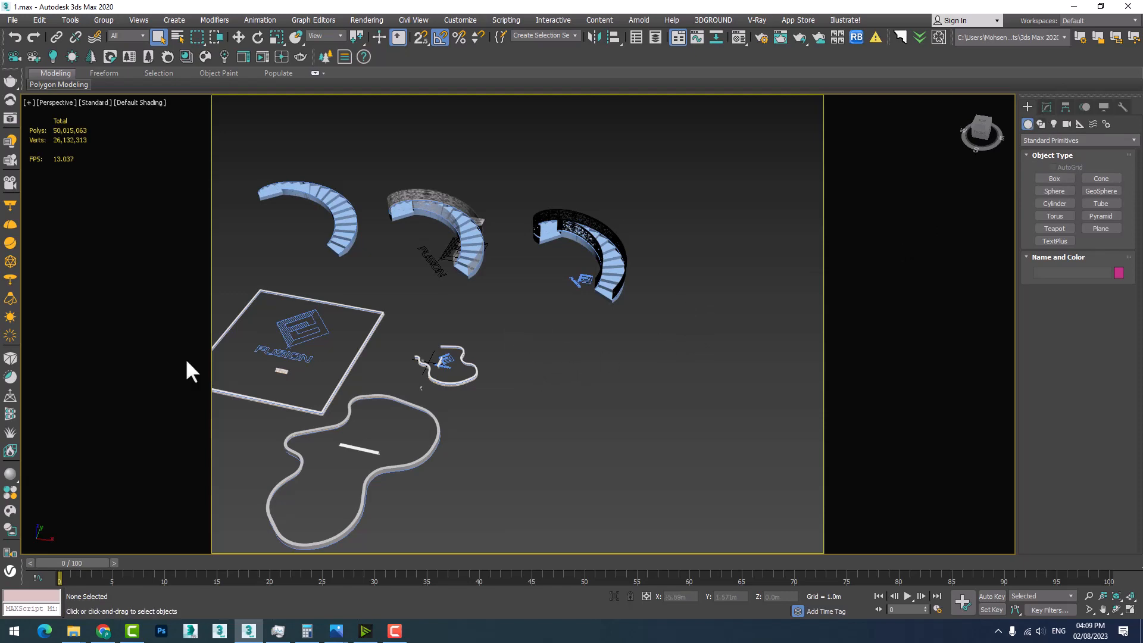
pyautogui.scroll(6, 267, 357)
pyautogui.moveTo(333, 376); pyautogui.dragTo(408, 425, button='middle')
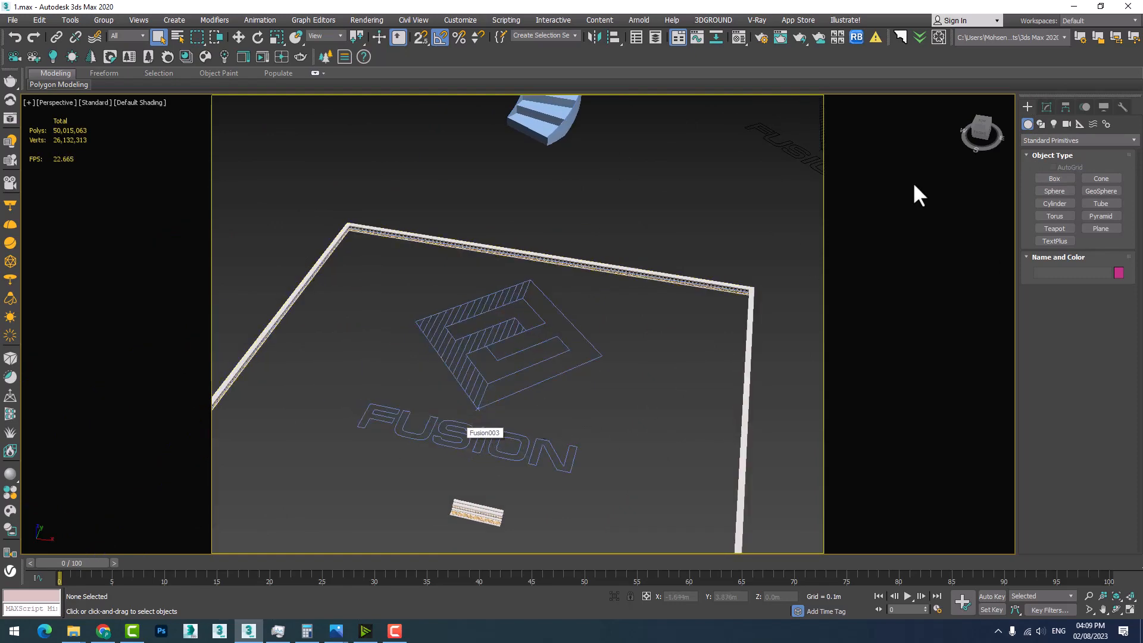
pyautogui.click(1046, 108)
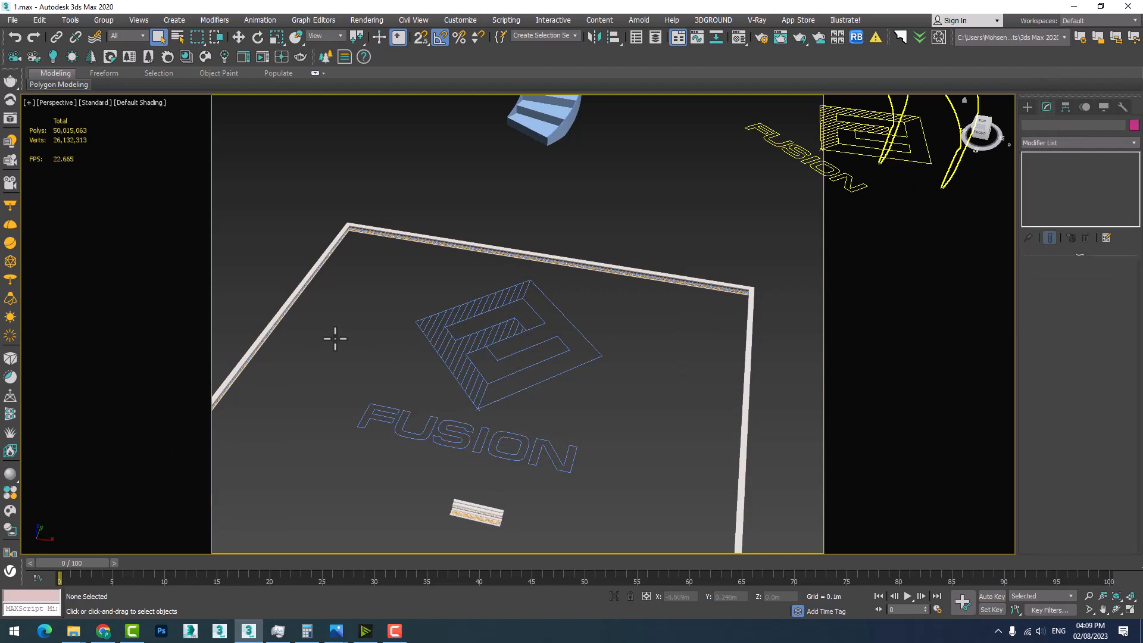
pyautogui.scroll(-8, 335, 338)
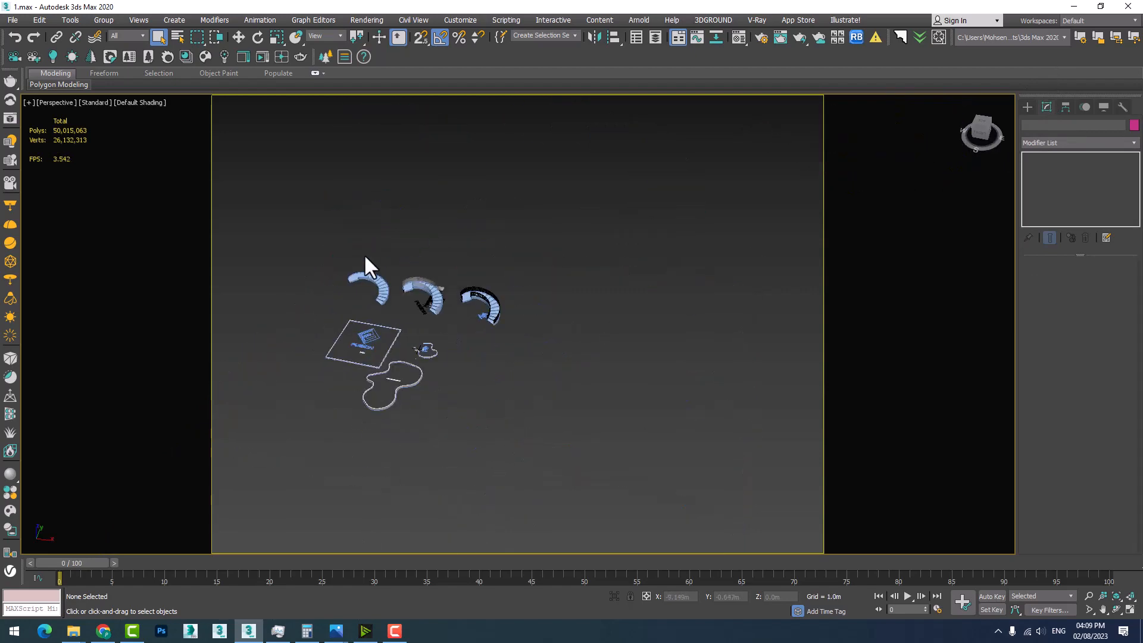
pyautogui.scroll(10, 365, 279)
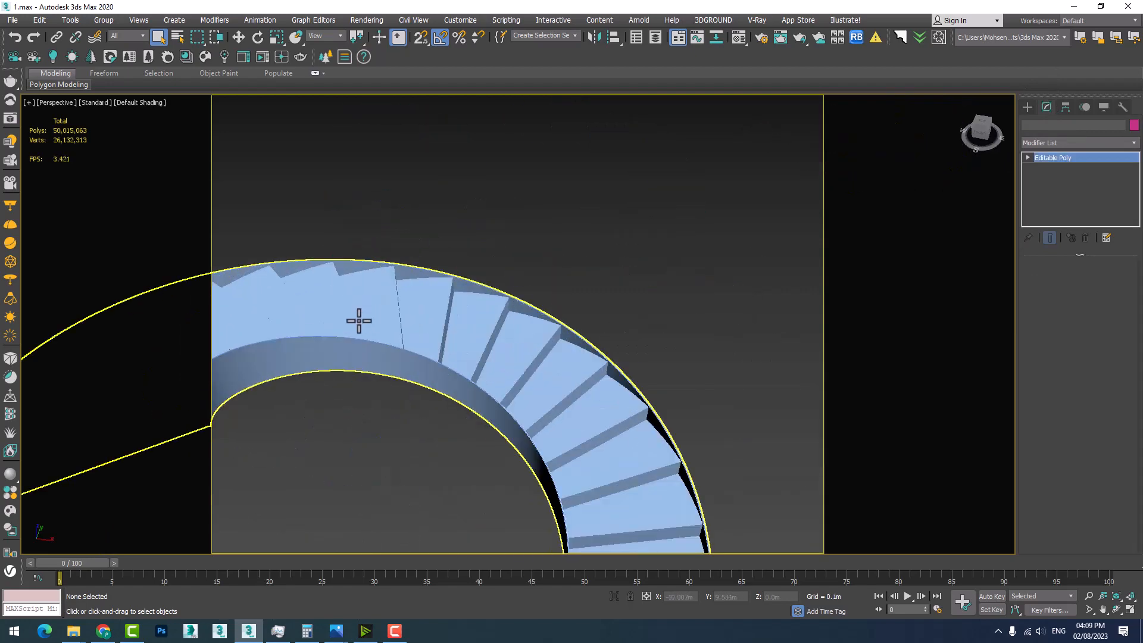
# Select the plain curved staircase, show the Stairs object types that include Spiral Stair, and return to Standard Primitives.
pyautogui.click(372, 319)
pyautogui.scroll(3, 380, 321)
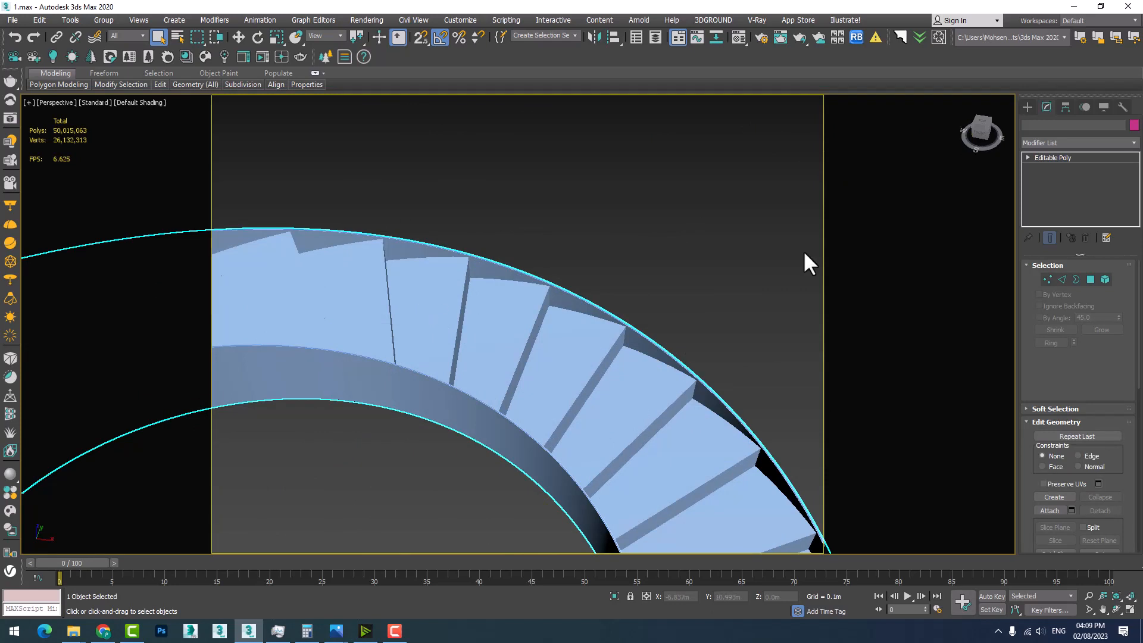
pyautogui.click(1025, 108)
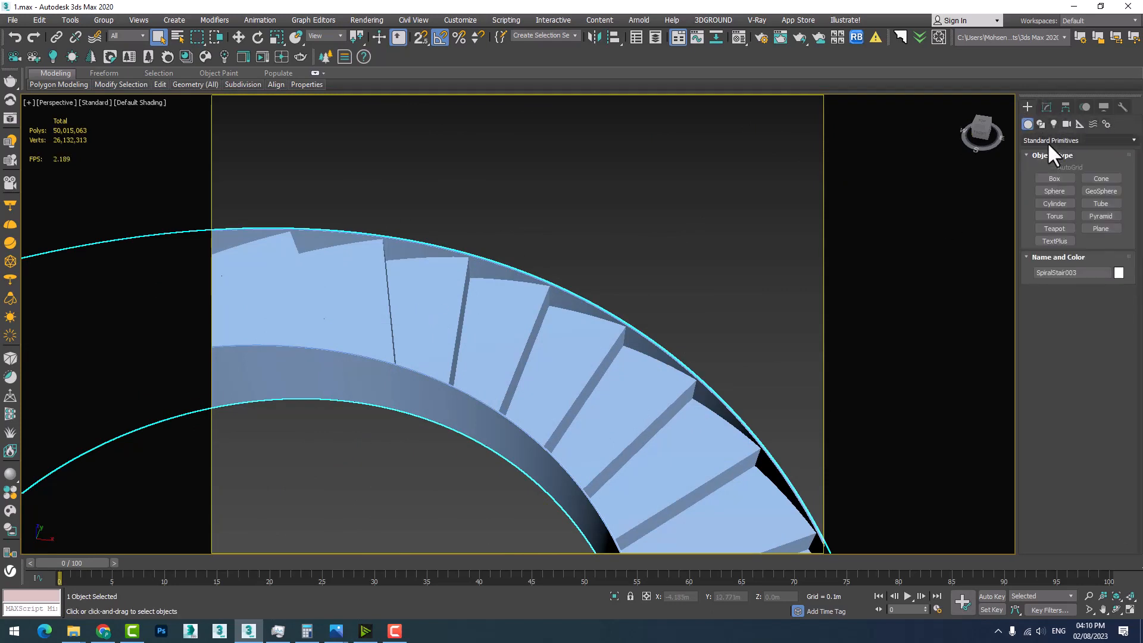
pyautogui.click(1047, 141)
pyautogui.click(1038, 285)
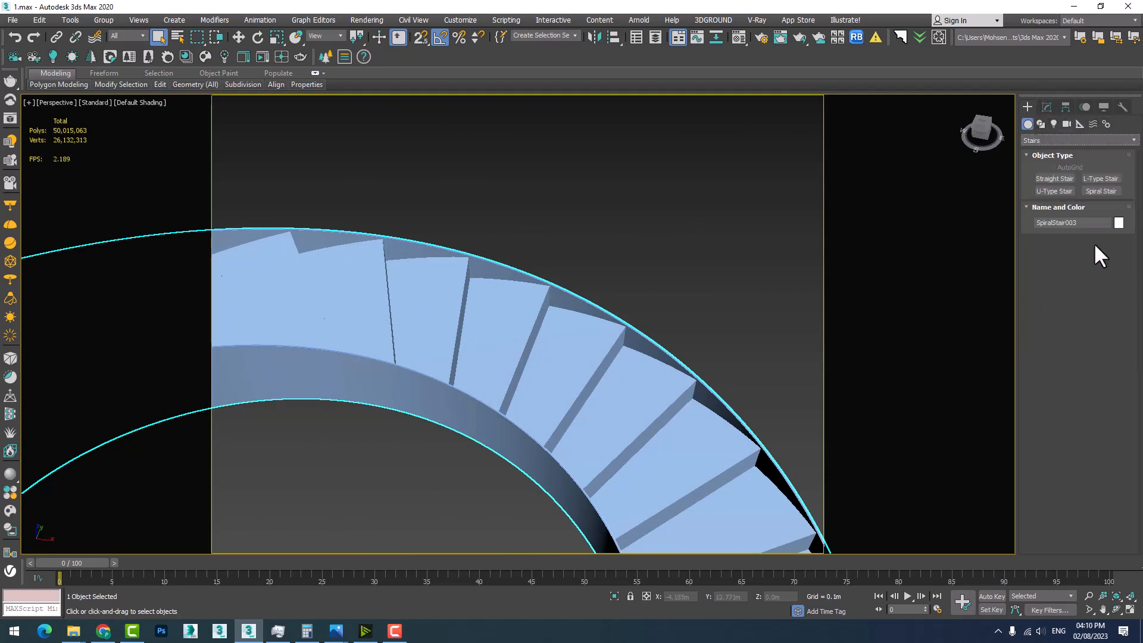
pyautogui.click(1049, 141)
pyautogui.click(1033, 154)
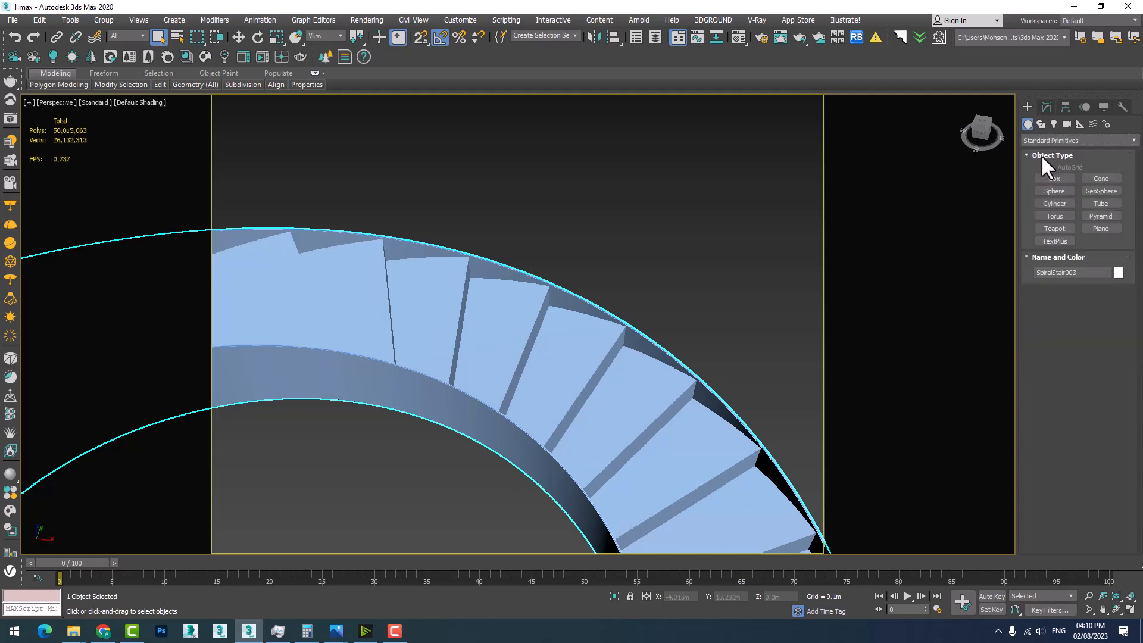
# Select the spline following the plain staircase's edges and show its modifier stack.
pyautogui.moveTo(369, 319); pyautogui.dragTo(579, 309, button='middle')
pyautogui.scroll(-2, 441, 395)
pyautogui.moveTo(477, 403); pyautogui.dragTo(405, 400, button='middle')
pyautogui.scroll(3, 355, 376)
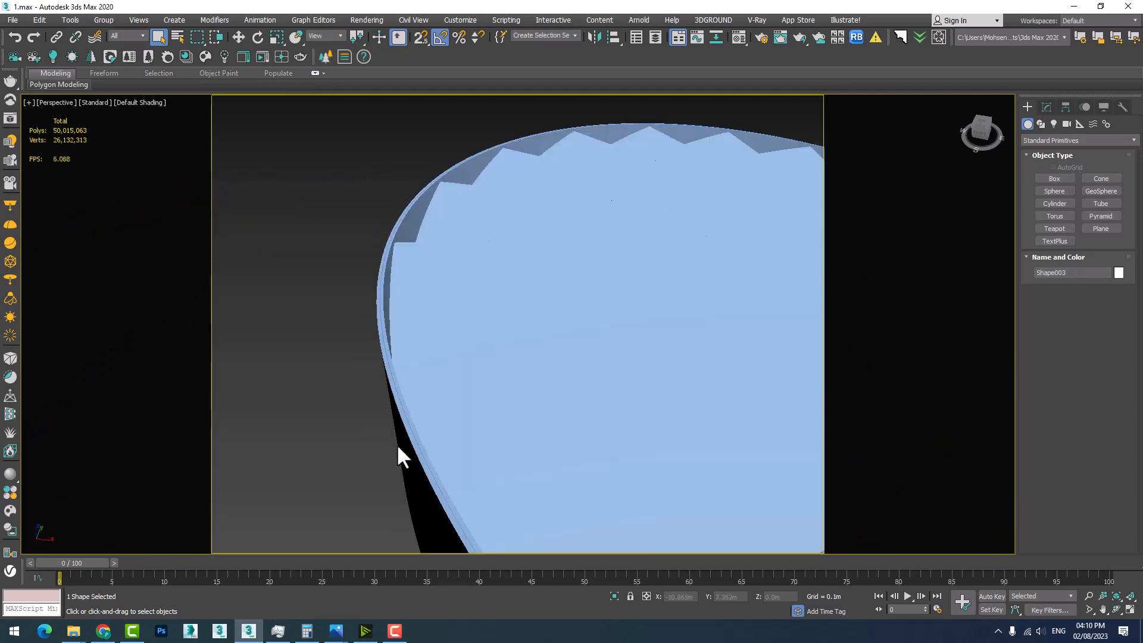
pyautogui.scroll(-3, 417, 454)
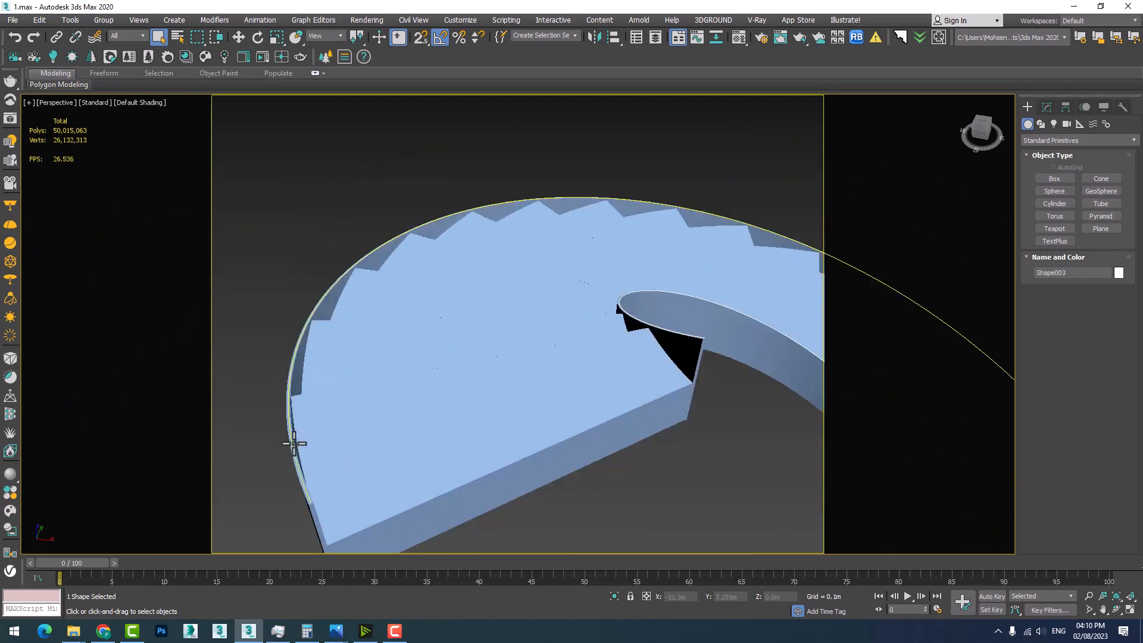
pyautogui.scroll(4, 678, 310)
pyautogui.scroll(-3, 677, 310)
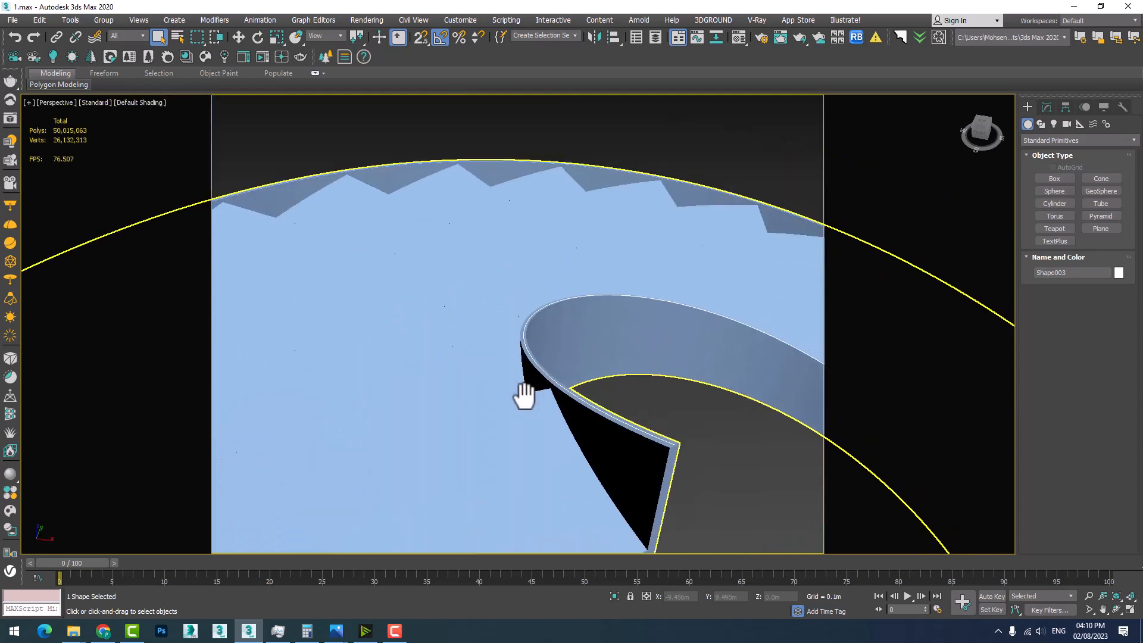
pyautogui.click(1047, 105)
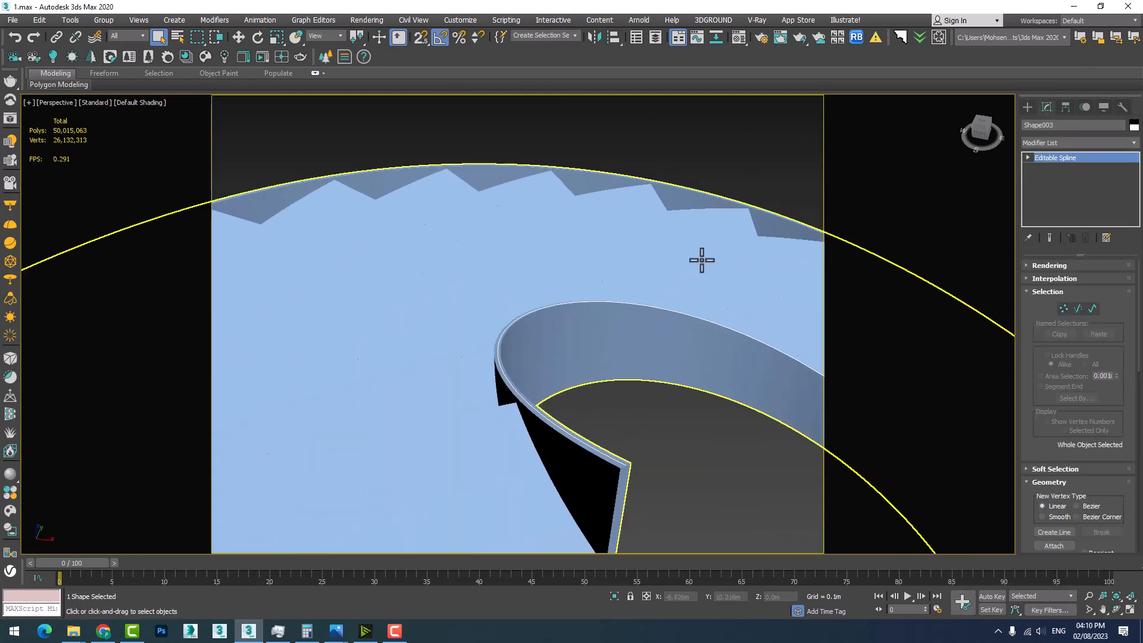
# Examine how the selected spline follows the inner and outer edges of the plain staircase.
pyautogui.moveTo(702, 259); pyautogui.dragTo(528, 313, button='middle')
pyautogui.scroll(-3, 528, 313)
pyautogui.moveTo(656, 338); pyautogui.dragTo(542, 234, button='middle')
pyautogui.scroll(3, 602, 429)
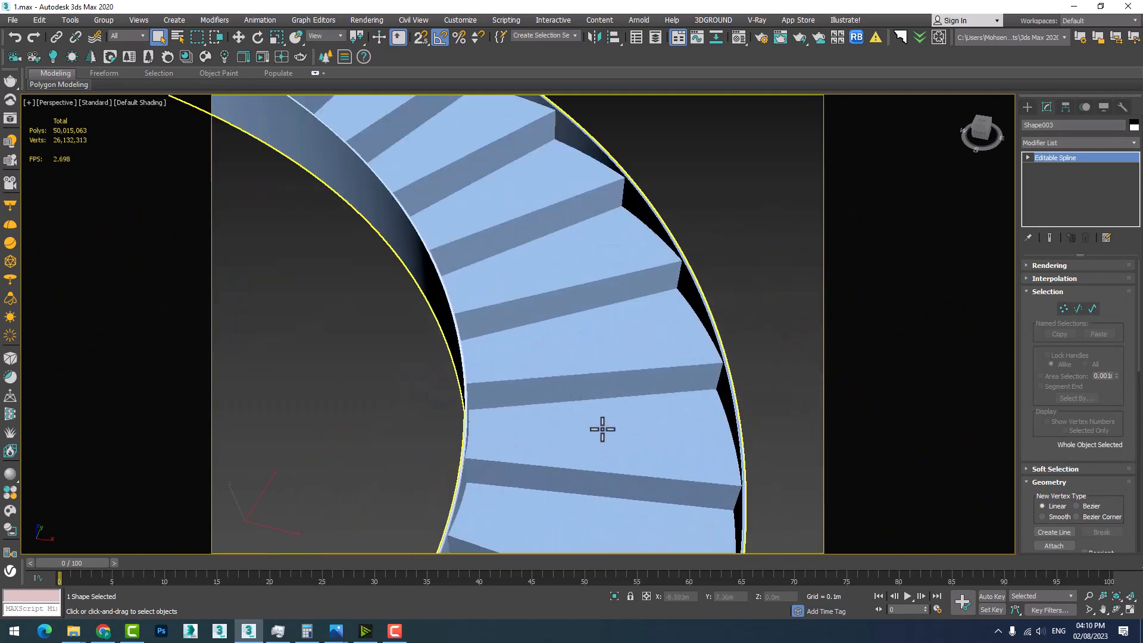
pyautogui.scroll(2, 759, 359)
pyautogui.scroll(-3, 684, 363)
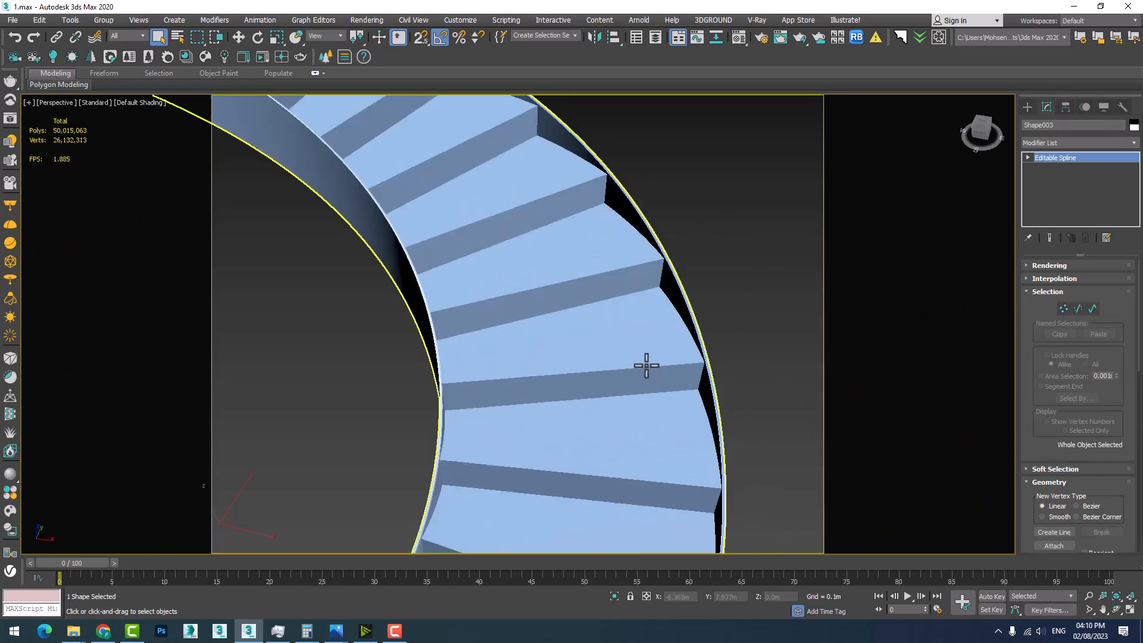
pyautogui.scroll(2, 672, 293)
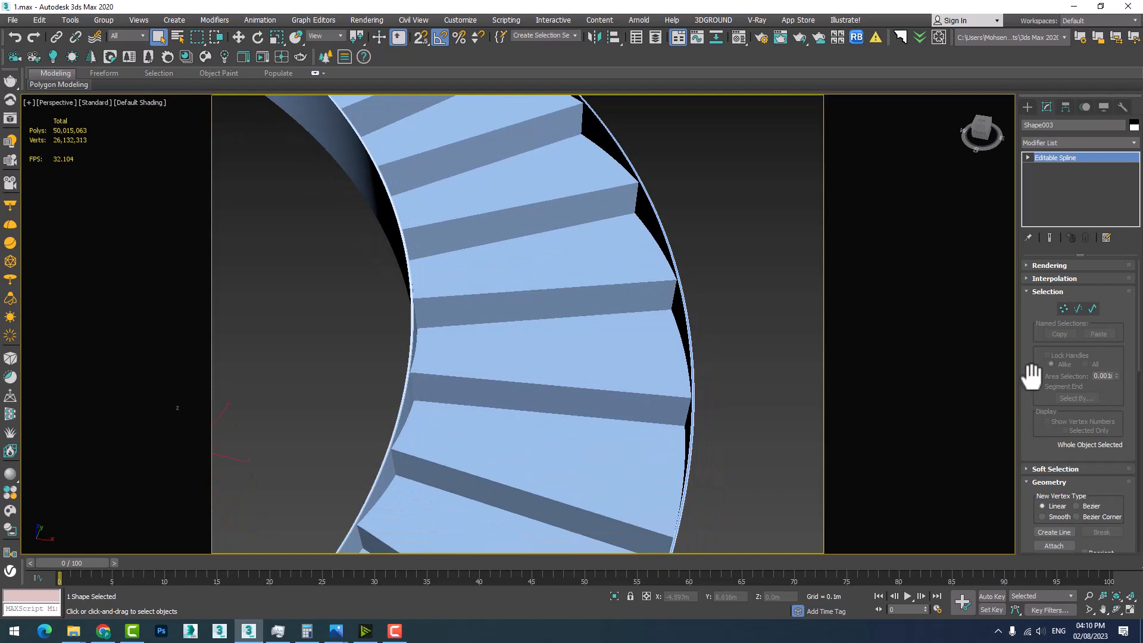
# Try to attach the line along the stair edge to the selected staircase spline.
pyautogui.scroll(-3, 1039, 393)
pyautogui.scroll(3, 691, 393)
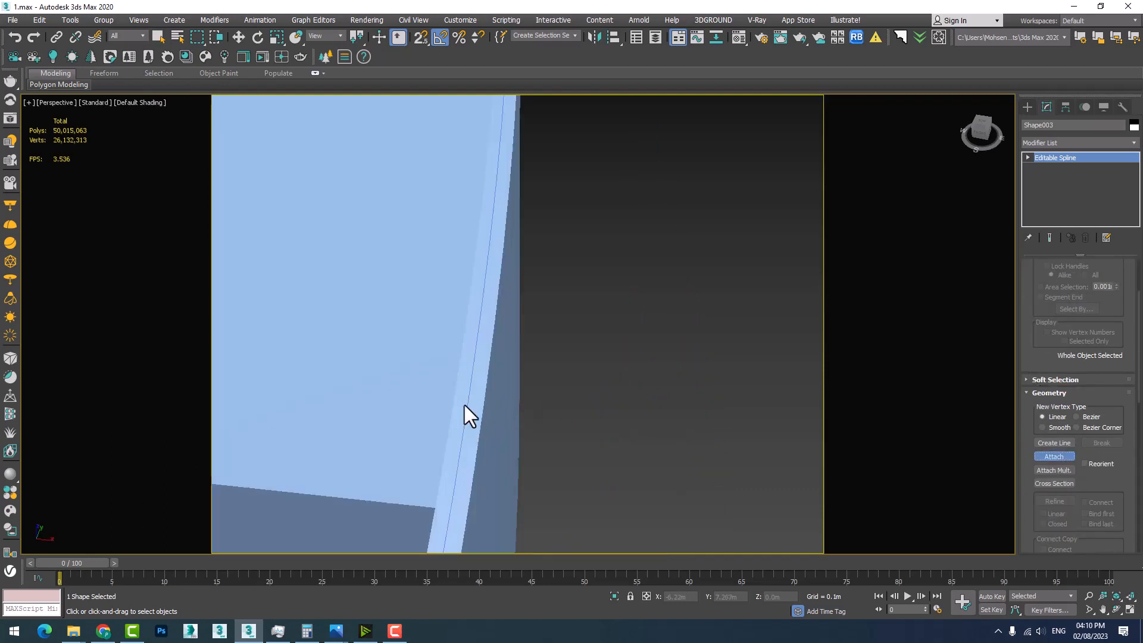
pyautogui.click(470, 408)
pyautogui.scroll(-5, 622, 392)
pyautogui.scroll(6, 607, 378)
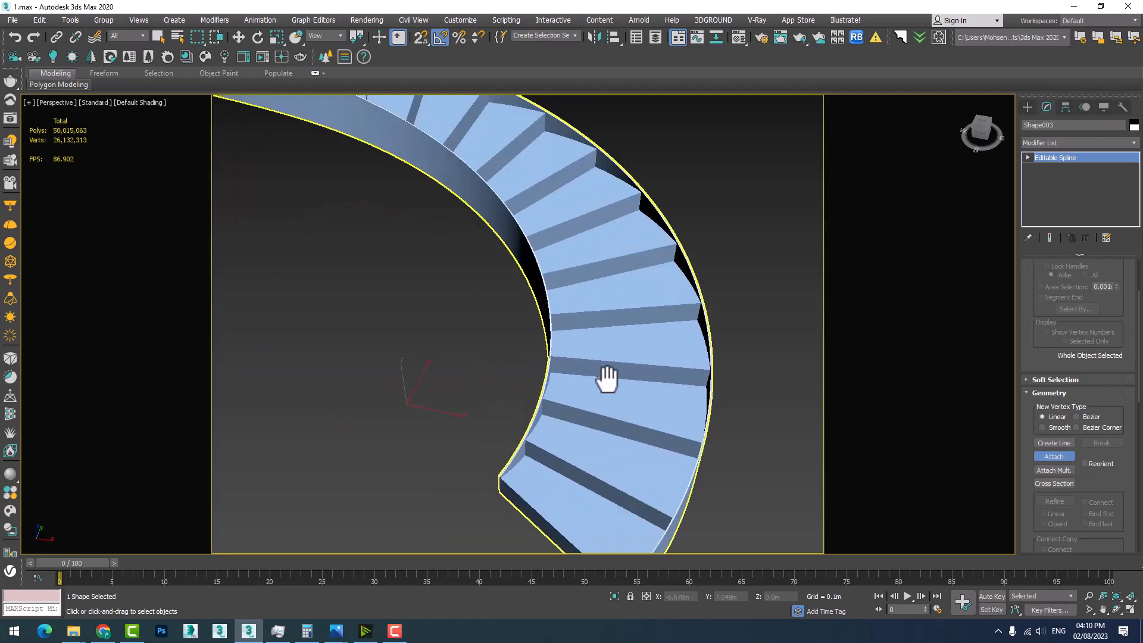
pyautogui.scroll(-6, 723, 369)
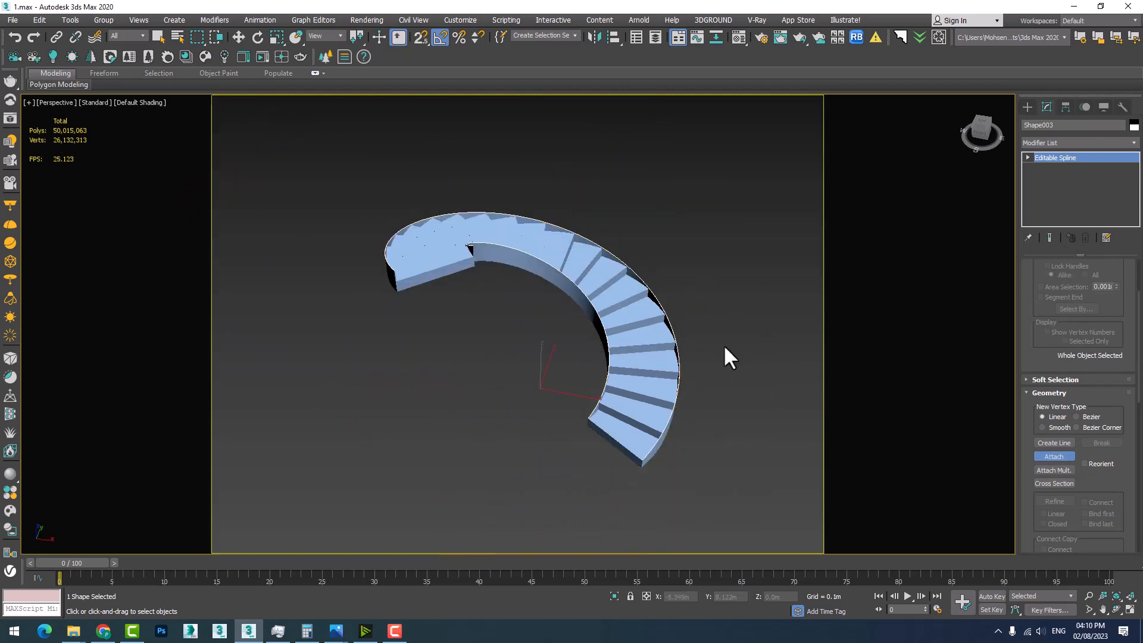
# Leave the Attach mode and examine the flat scroll railing panel beside the Fusion logo.
pyautogui.scroll(5, 588, 359)
pyautogui.scroll(3, 589, 357)
pyautogui.moveTo(589, 357); pyautogui.dragTo(424, 249, button='middle')
pyautogui.scroll(-3, 424, 249)
pyautogui.scroll(3, 627, 447)
pyautogui.scroll(3, 539, 328)
pyautogui.scroll(3, 530, 310)
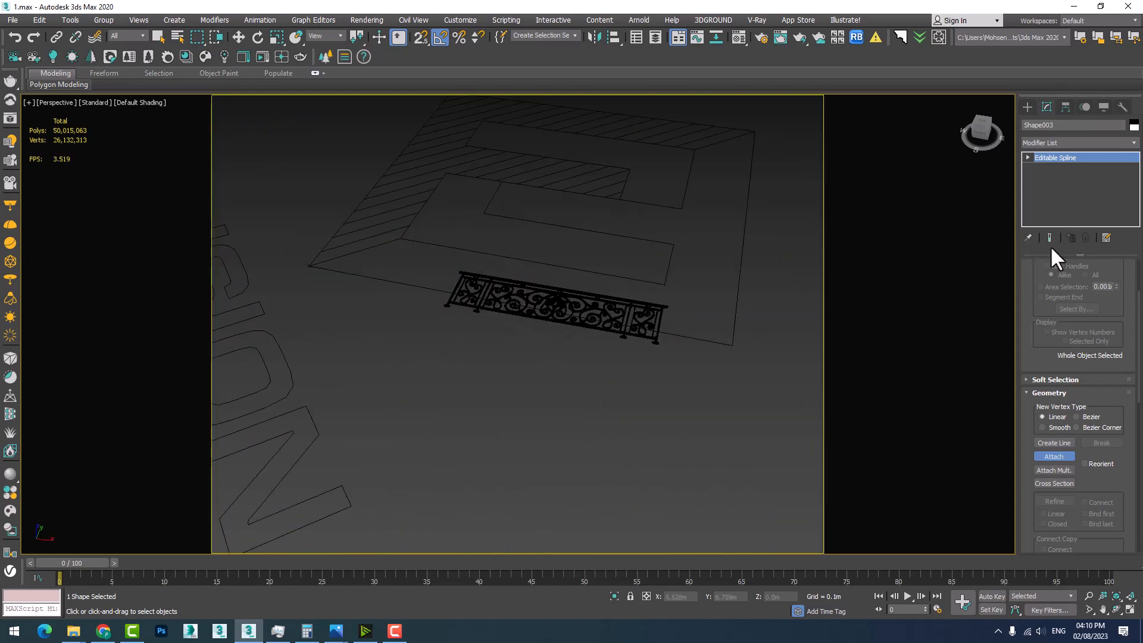
pyautogui.moveTo(514, 348); pyautogui.dragTo(627, 413, button='middle')
pyautogui.press('w')
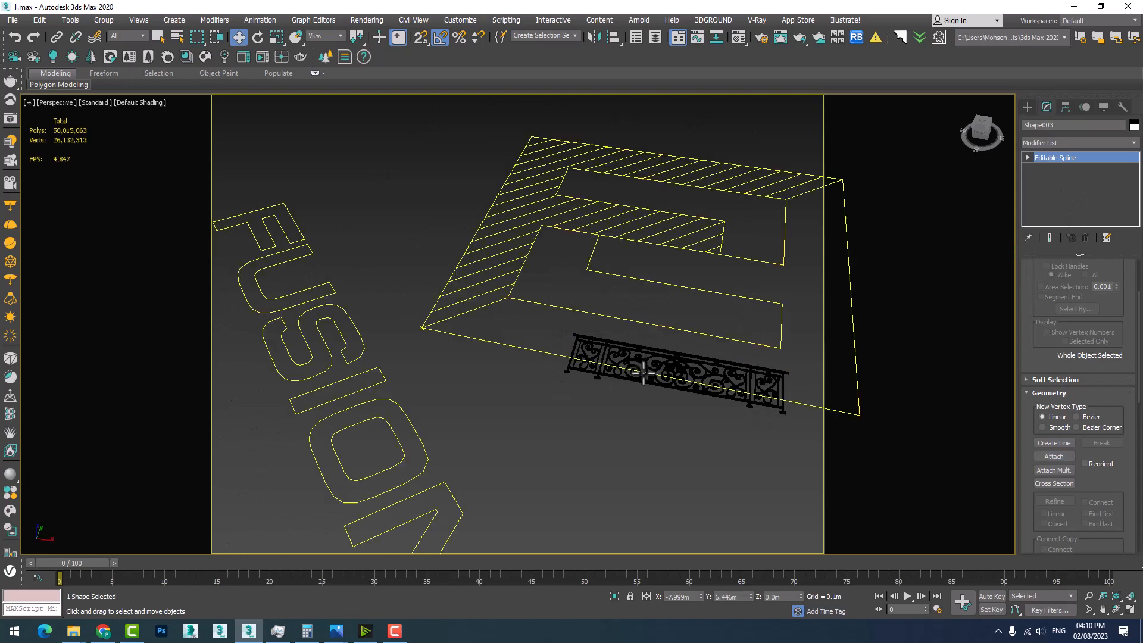
# Compare the staircase that has the scroll railing with the plain curved staircase and the other examples.
pyautogui.scroll(-5, 643, 374)
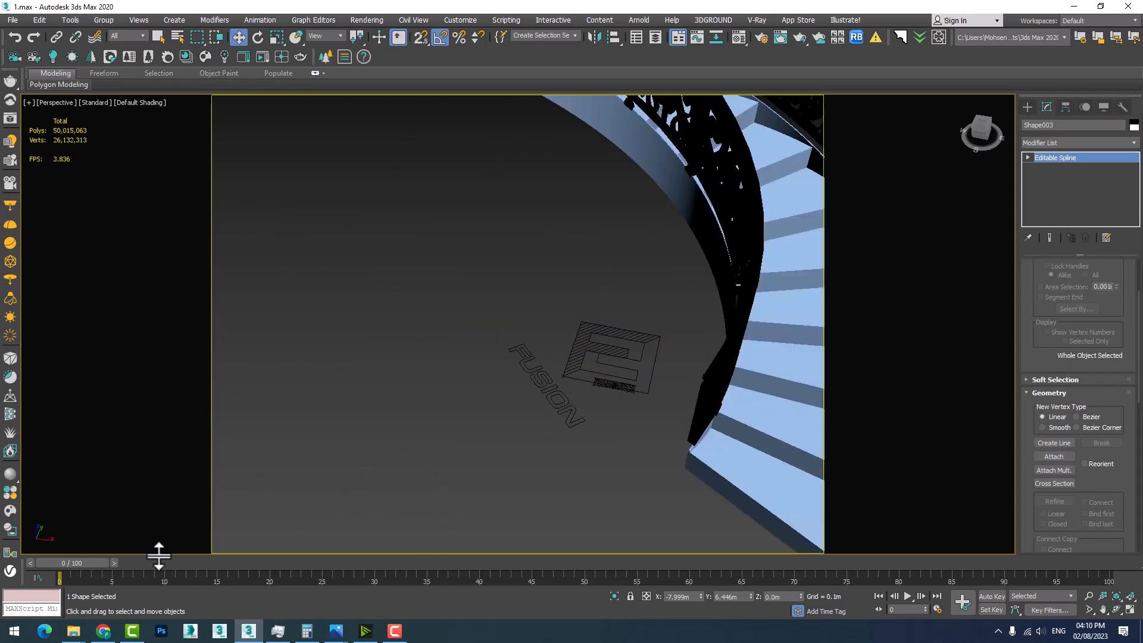
pyautogui.moveTo(475, 381); pyautogui.dragTo(617, 419, button='middle')
pyautogui.scroll(-4, 680, 402)
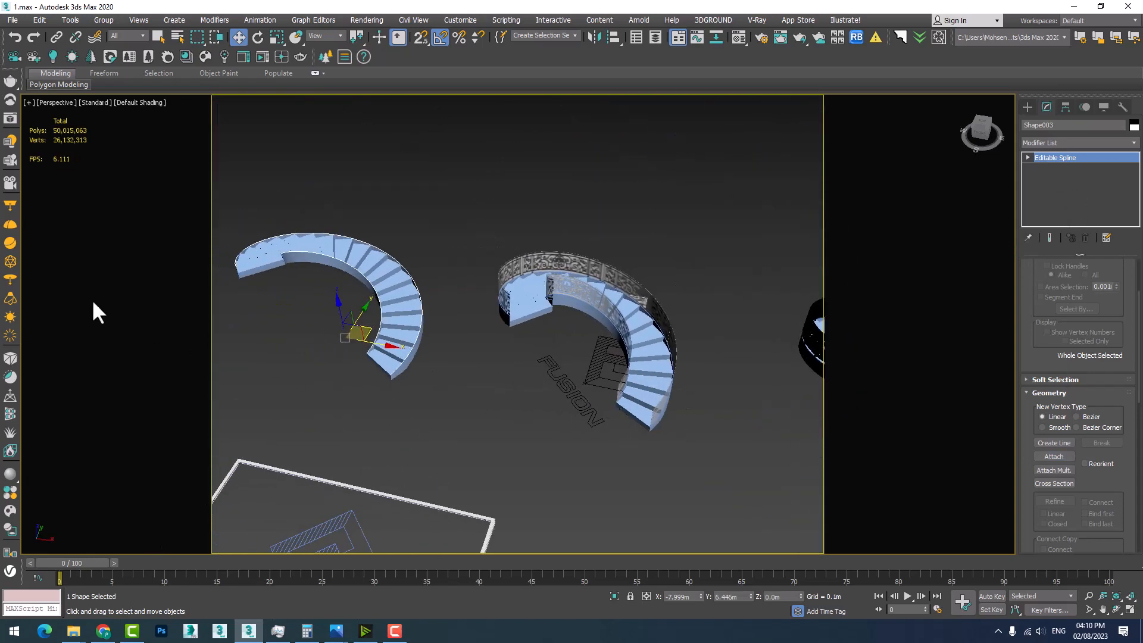
pyautogui.scroll(7, 798, 382)
pyautogui.moveTo(458, 455); pyautogui.dragTo(517, 464, button='middle')
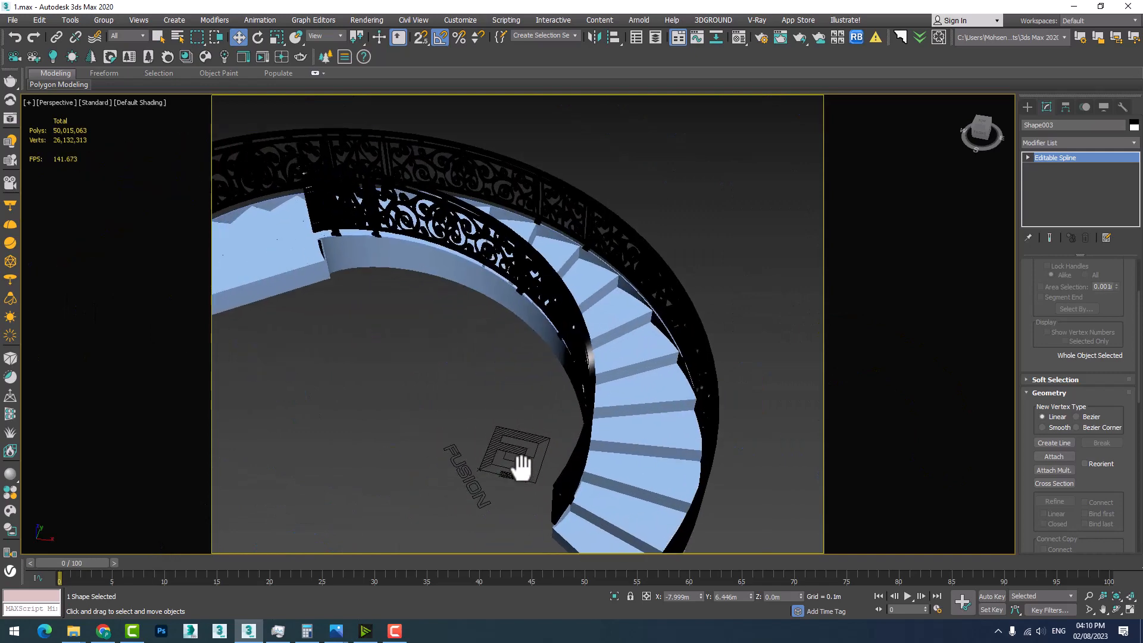
pyautogui.scroll(-5, 571, 312)
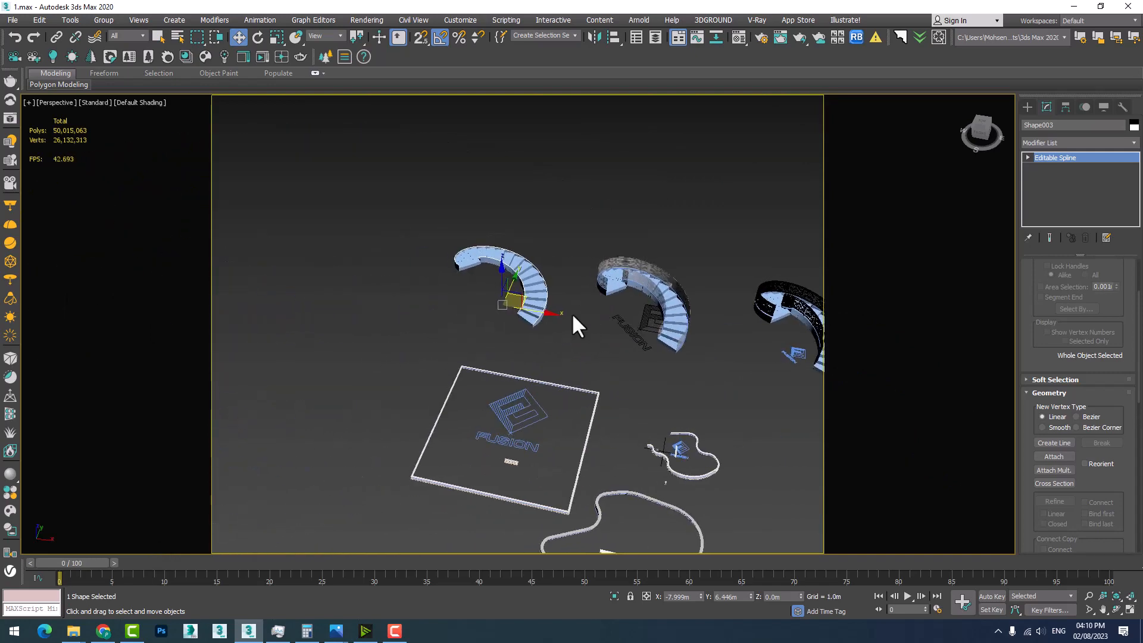
pyautogui.scroll(8, 470, 287)
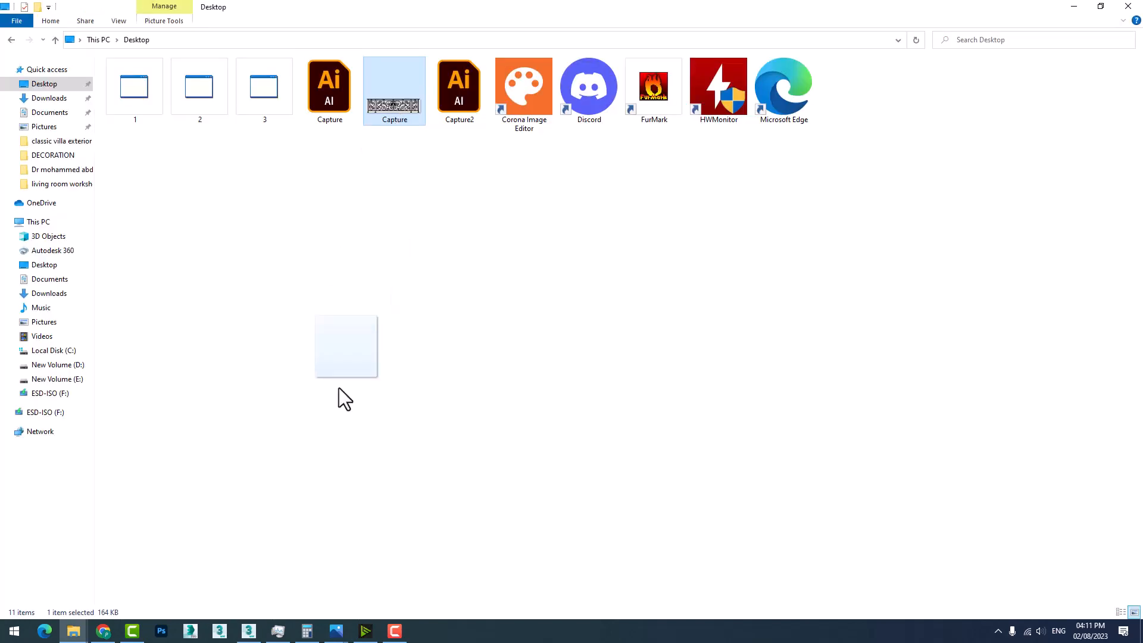
# Import the Illustrator file Capture2 from the Desktop folder into the 3ds Max scene and ungroup the placed railing outlines.
pyautogui.moveTo(338, 388); pyautogui.dragTo(335, 413)
pyautogui.moveTo(463, 107); pyautogui.dragTo(392, 414)
pyautogui.moveTo(393, 414); pyautogui.dragTo(410, 349)
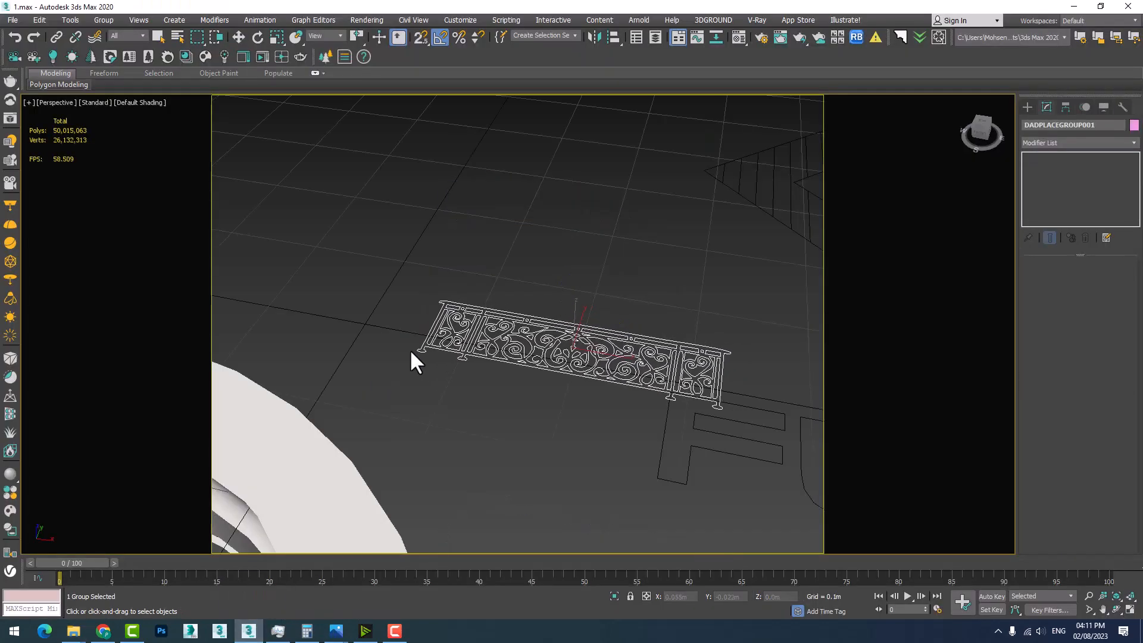
pyautogui.moveTo(615, 343); pyautogui.dragTo(378, 393, button='middle')
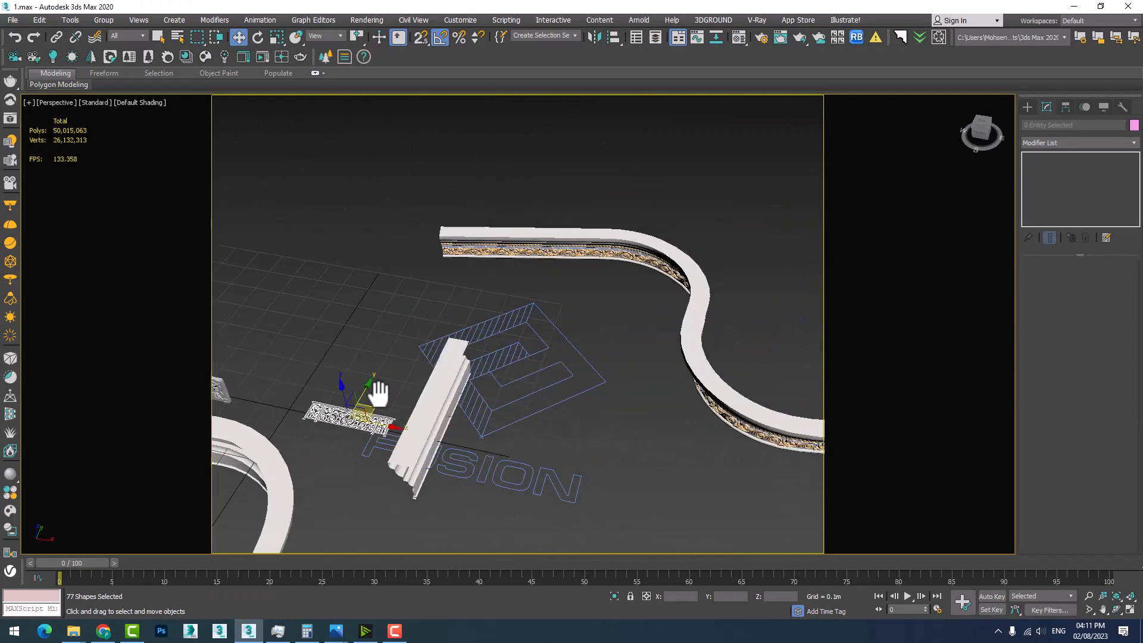
# Add the plain curved staircase and its edge spline to the selected railing outlines and isolate the selection.
pyautogui.scroll(-8, 430, 364)
pyautogui.moveTo(433, 358); pyautogui.dragTo(492, 440, button='middle')
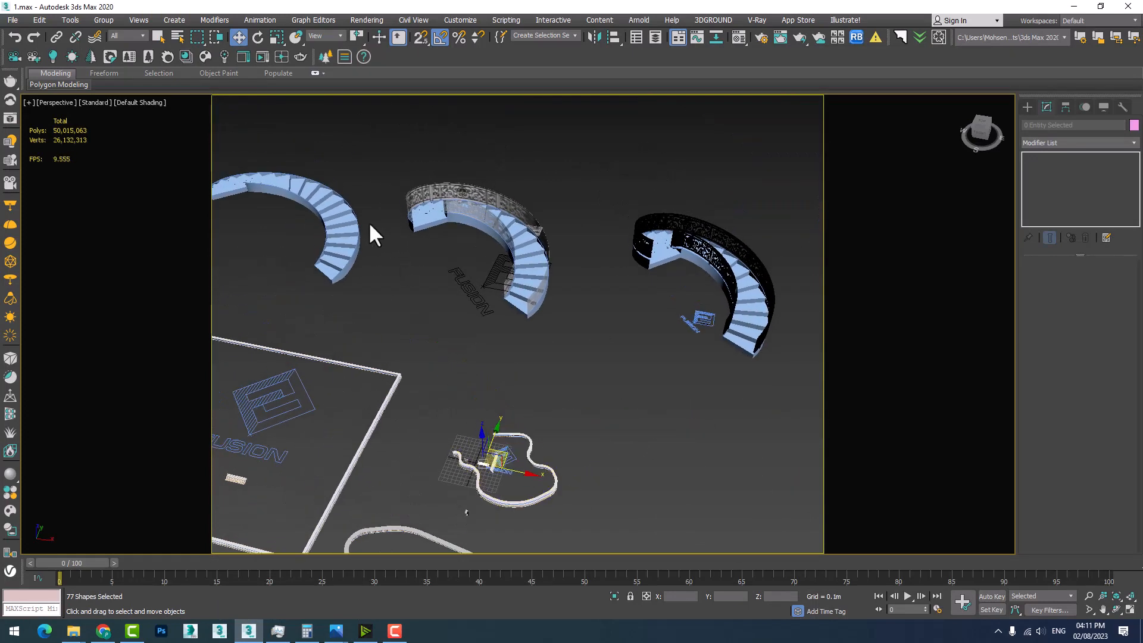
pyautogui.keyDown('ctrl'); pyautogui.moveTo(369, 232); pyautogui.dragTo(253, 315); pyautogui.keyUp('ctrl')
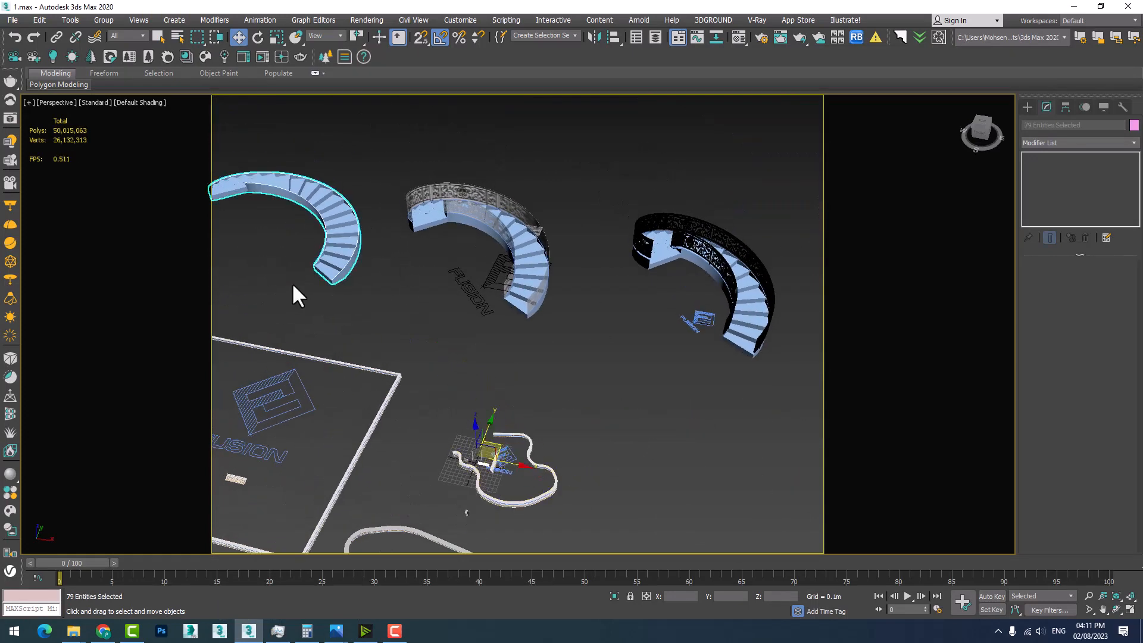
pyautogui.rightClick(395, 280)
pyautogui.click(366, 232)
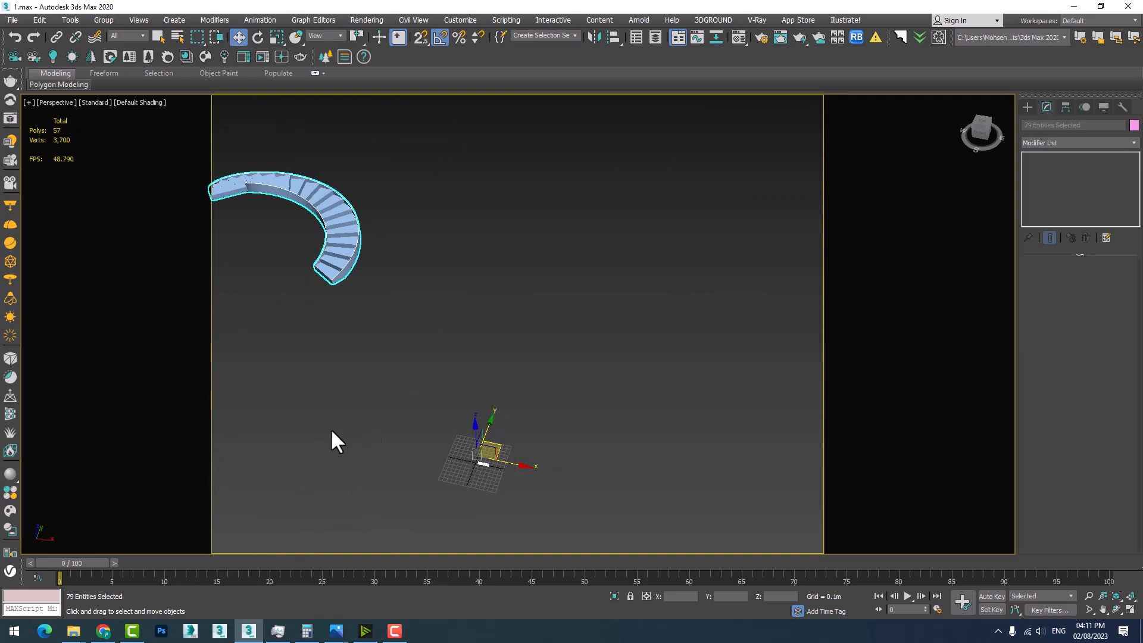
# Move only the imported railing outlines into the open area inside the staircase's inner curve.
pyautogui.moveTo(331, 431); pyautogui.dragTo(662, 509, button='middle')
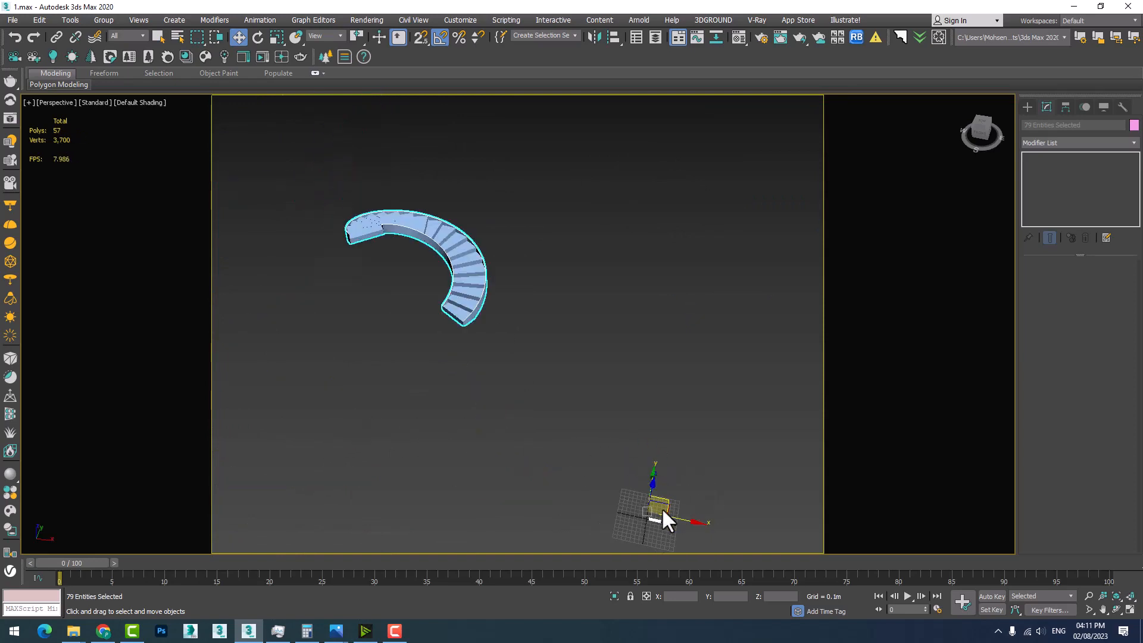
pyautogui.click(686, 503)
pyautogui.moveTo(678, 511); pyautogui.dragTo(379, 303)
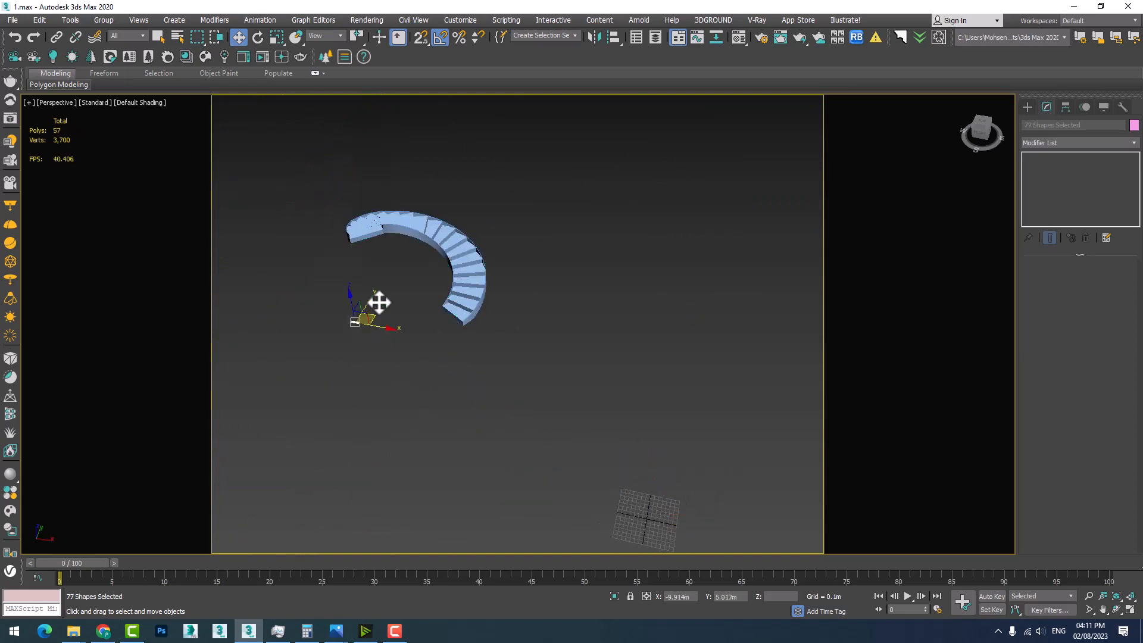
pyautogui.scroll(5, 379, 302)
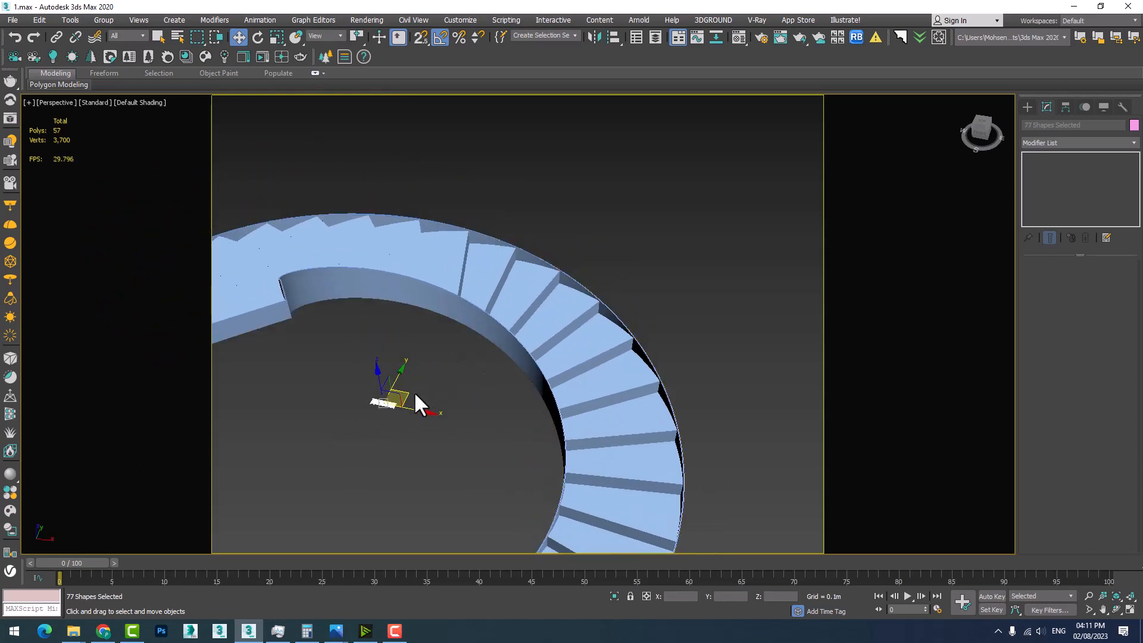
pyautogui.moveTo(408, 396); pyautogui.dragTo(434, 455)
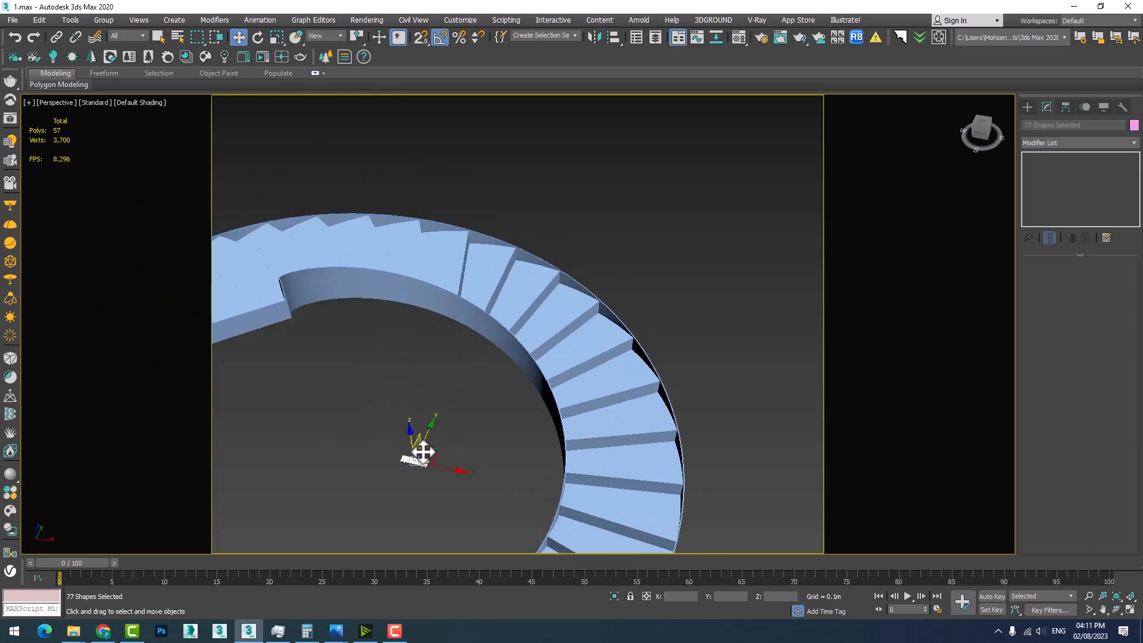
# Create a Kstudio Fusion object beside the railing outlines inside the staircase curve and show its modifier settings.
pyautogui.click(1025, 105)
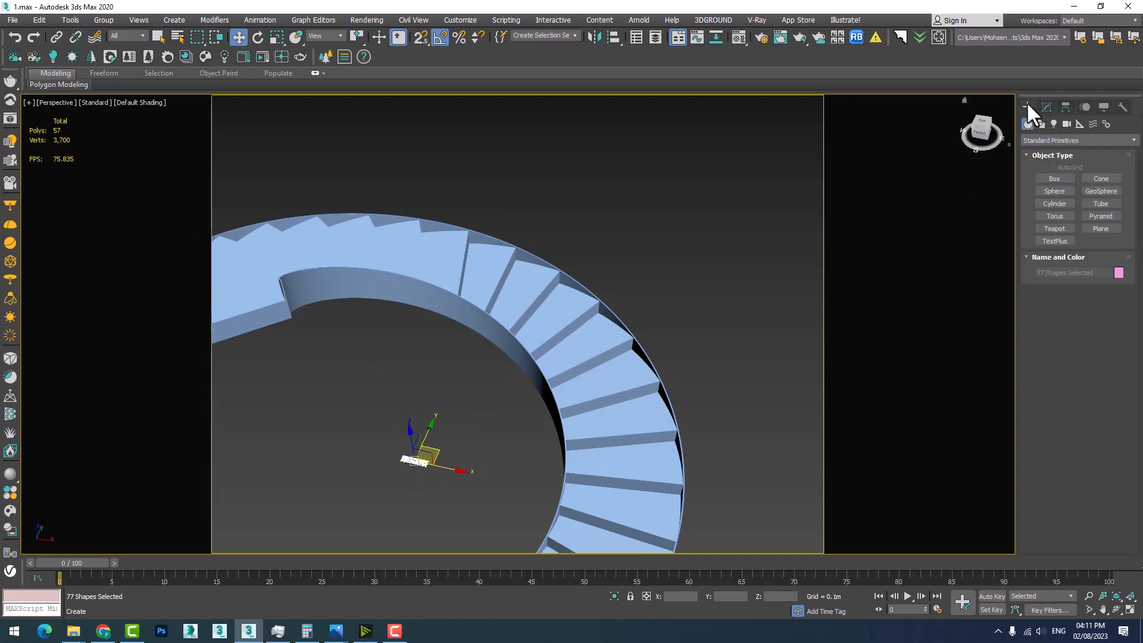
pyautogui.click(1036, 139)
pyautogui.click(1036, 141)
pyautogui.click(1036, 141)
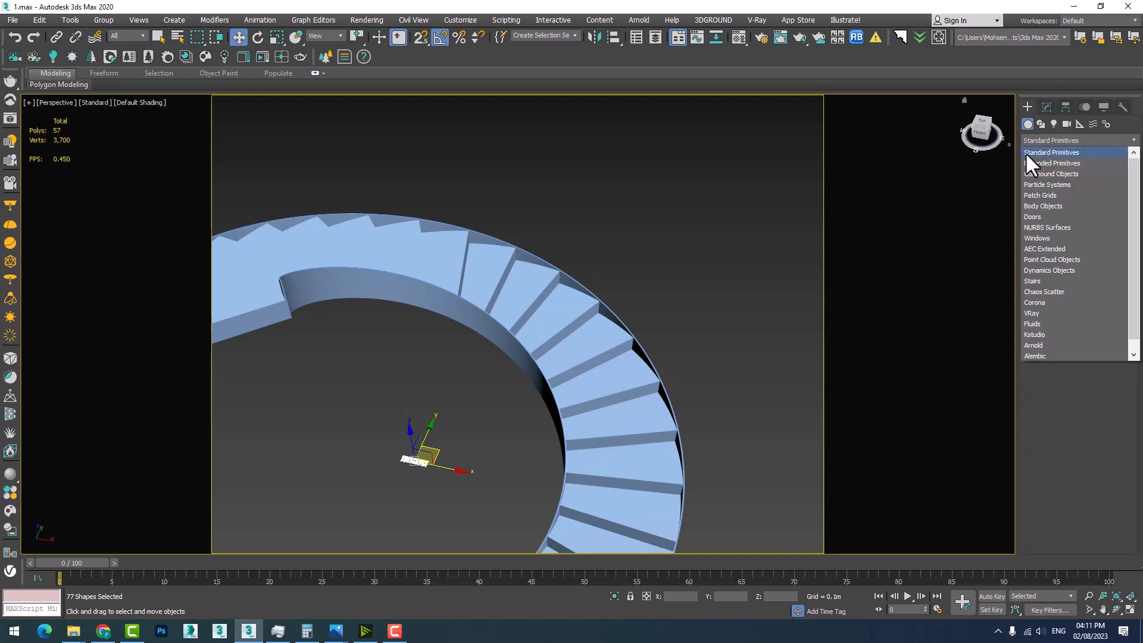
pyautogui.click(1044, 335)
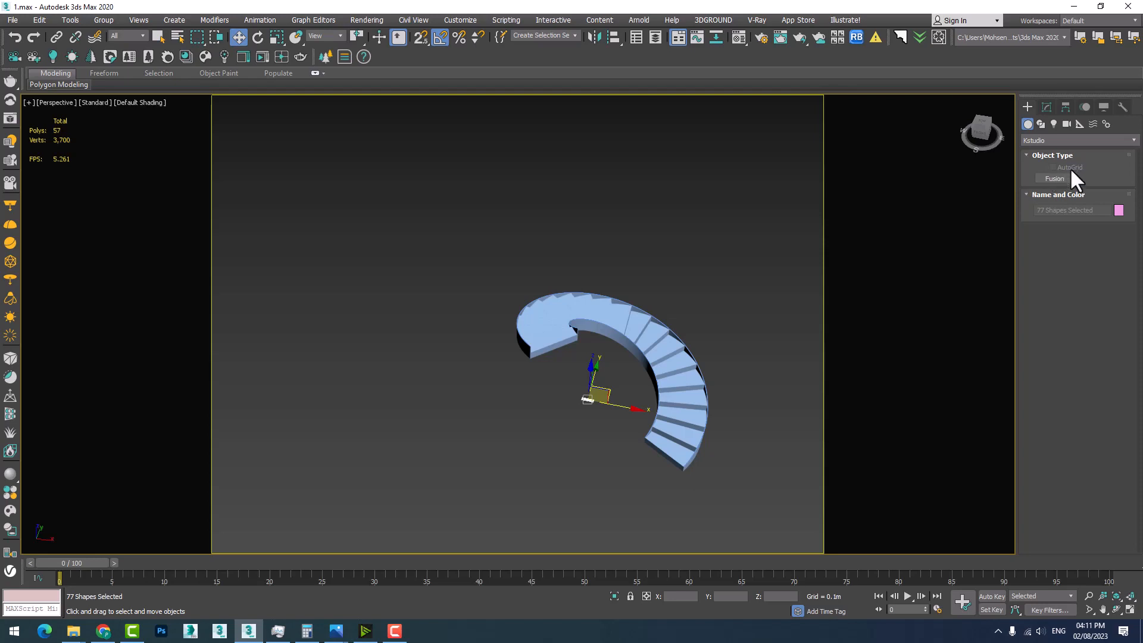
pyautogui.click(1058, 179)
pyautogui.moveTo(426, 449); pyautogui.dragTo(454, 502)
pyautogui.press('w')
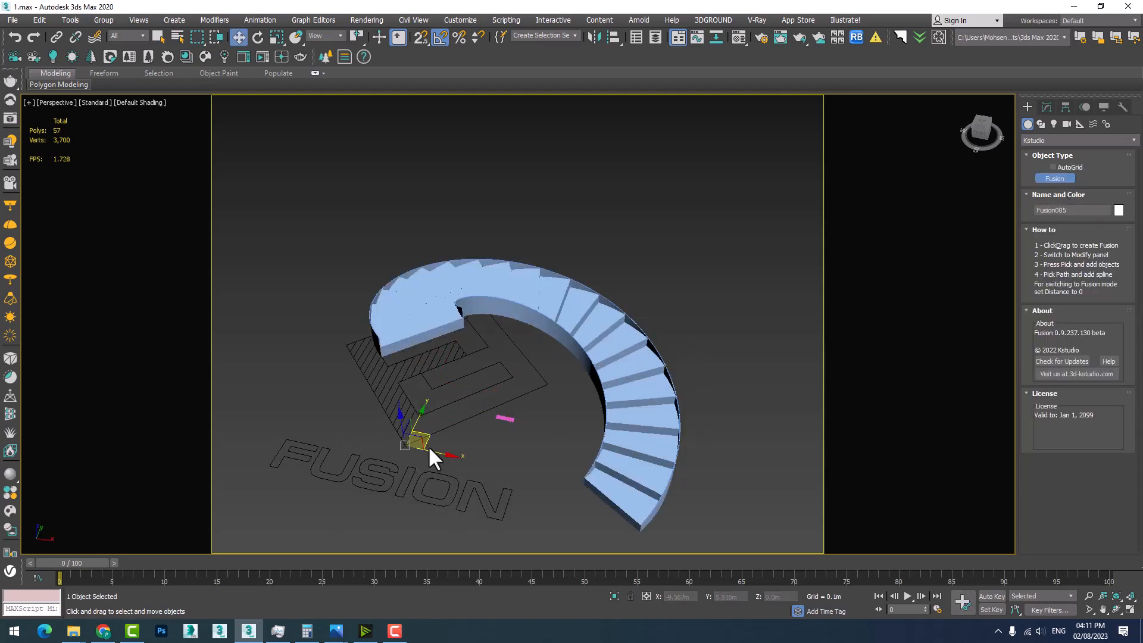
pyautogui.click(1046, 111)
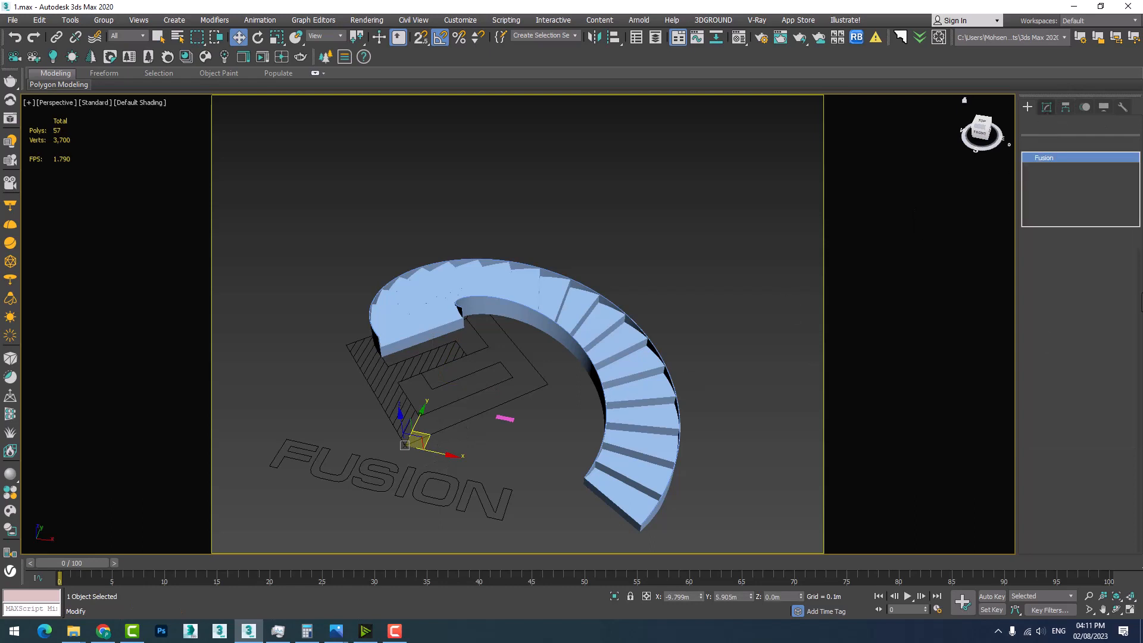
pyautogui.click(1045, 374)
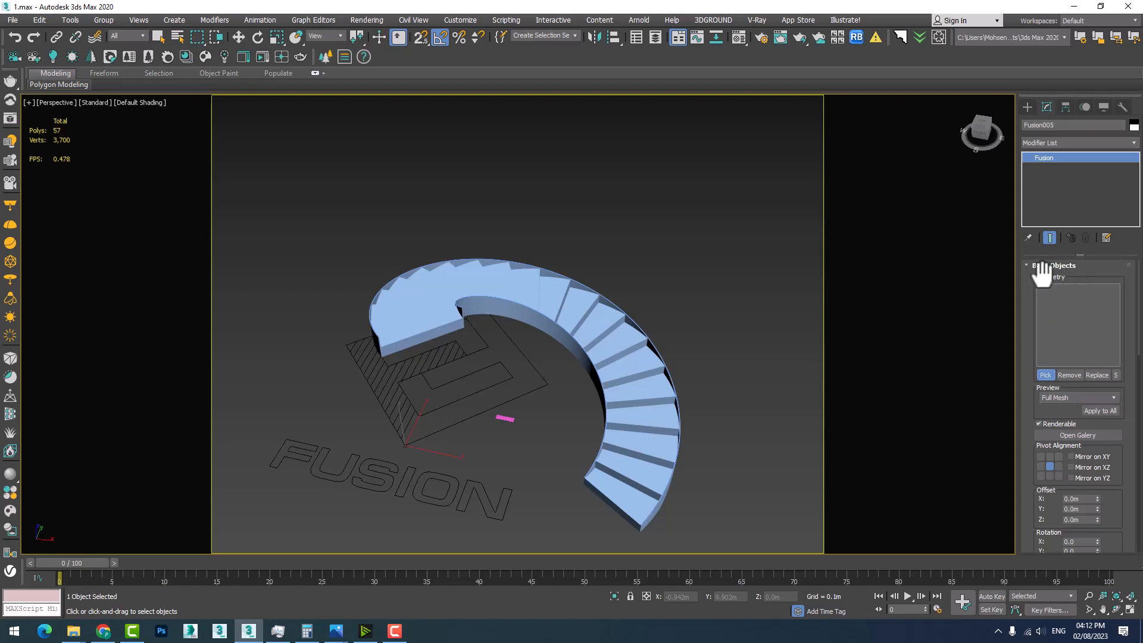
pyautogui.scroll(10, 493, 424)
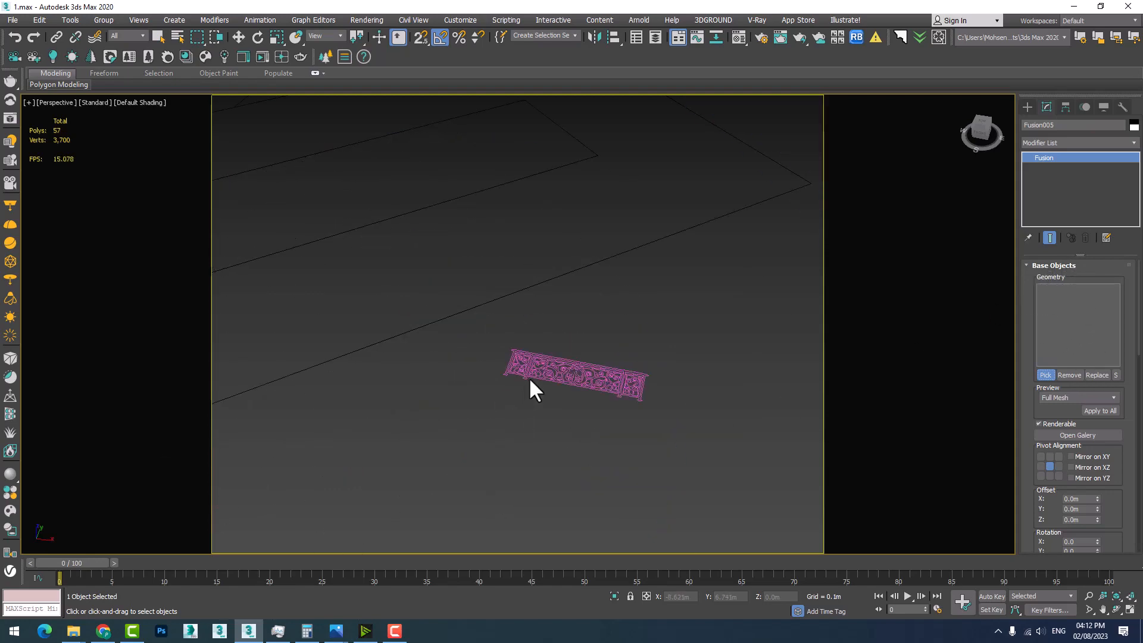
pyautogui.scroll(5, 530, 387)
pyautogui.moveTo(703, 405); pyautogui.dragTo(541, 441, button='middle')
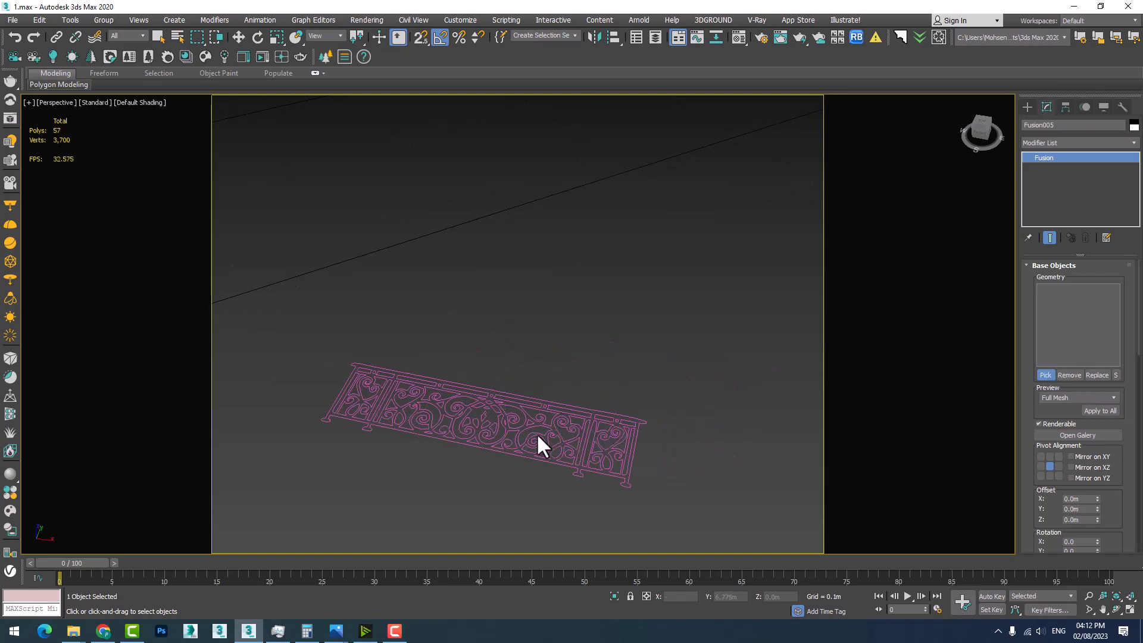
pyautogui.press('w')
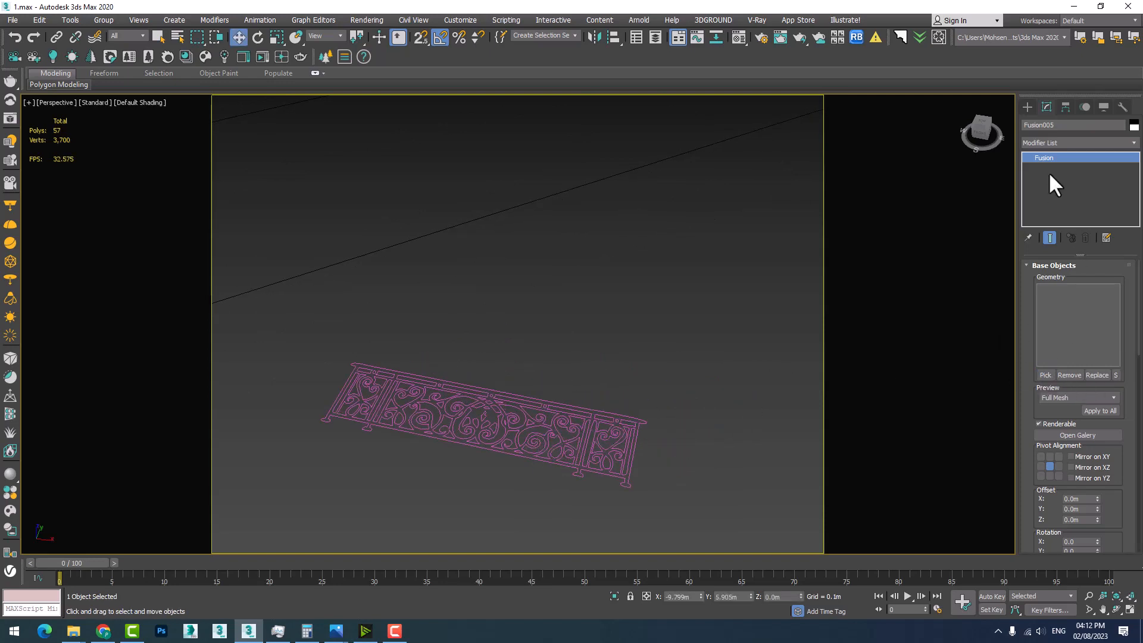
# Try to attach multiple shapes to the railing's outer outline.
pyautogui.click(430, 379)
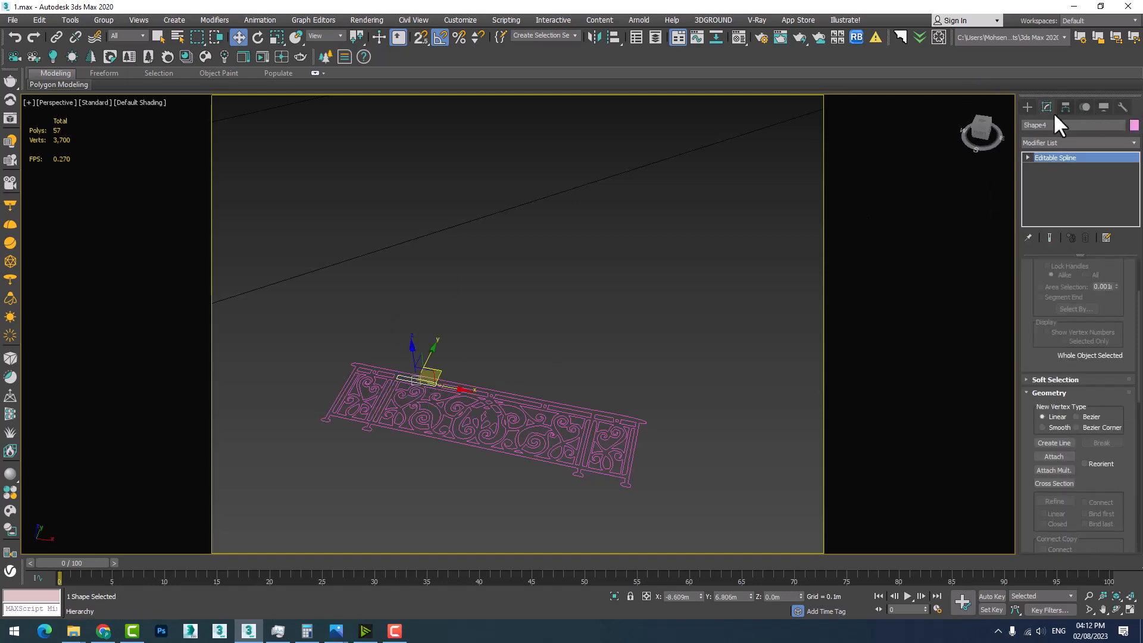
pyautogui.click(1027, 106)
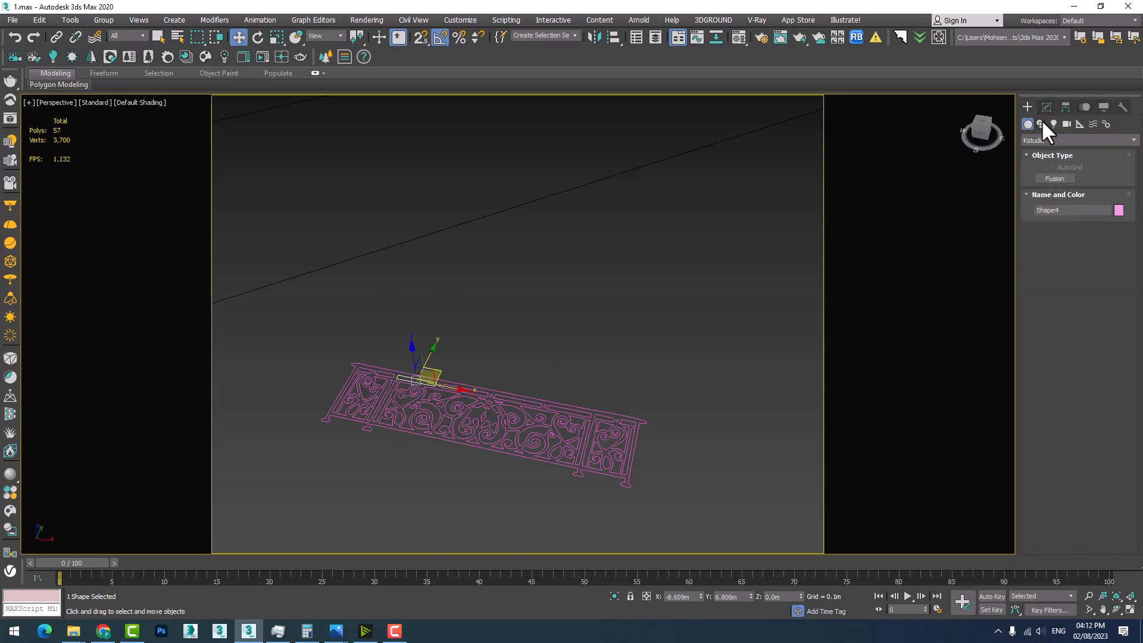
pyautogui.click(352, 363)
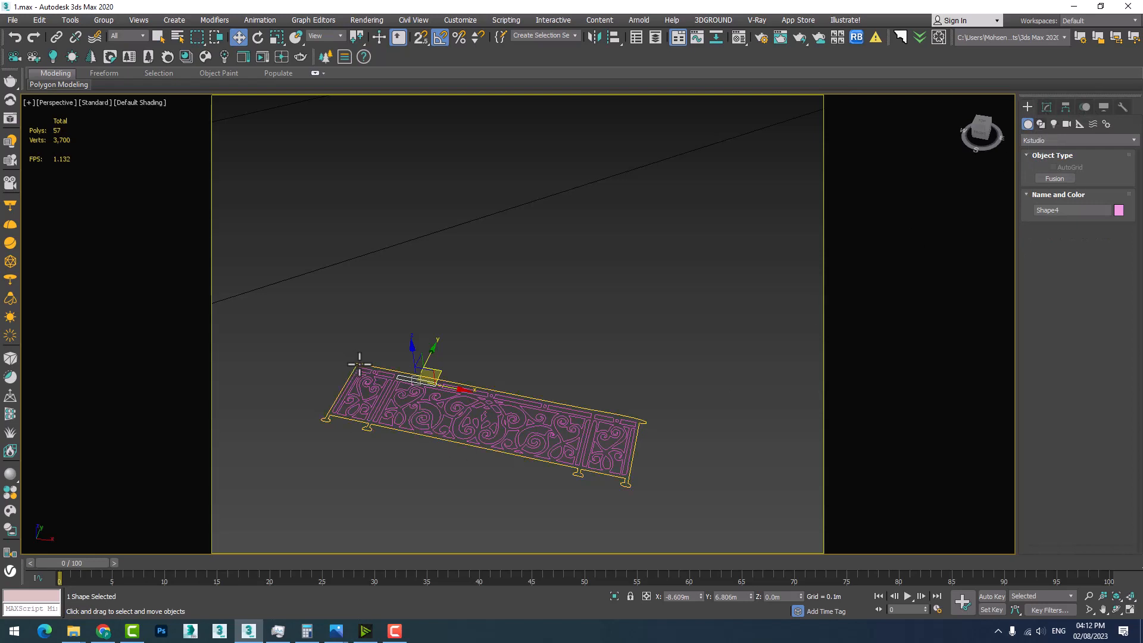
pyautogui.click(1046, 108)
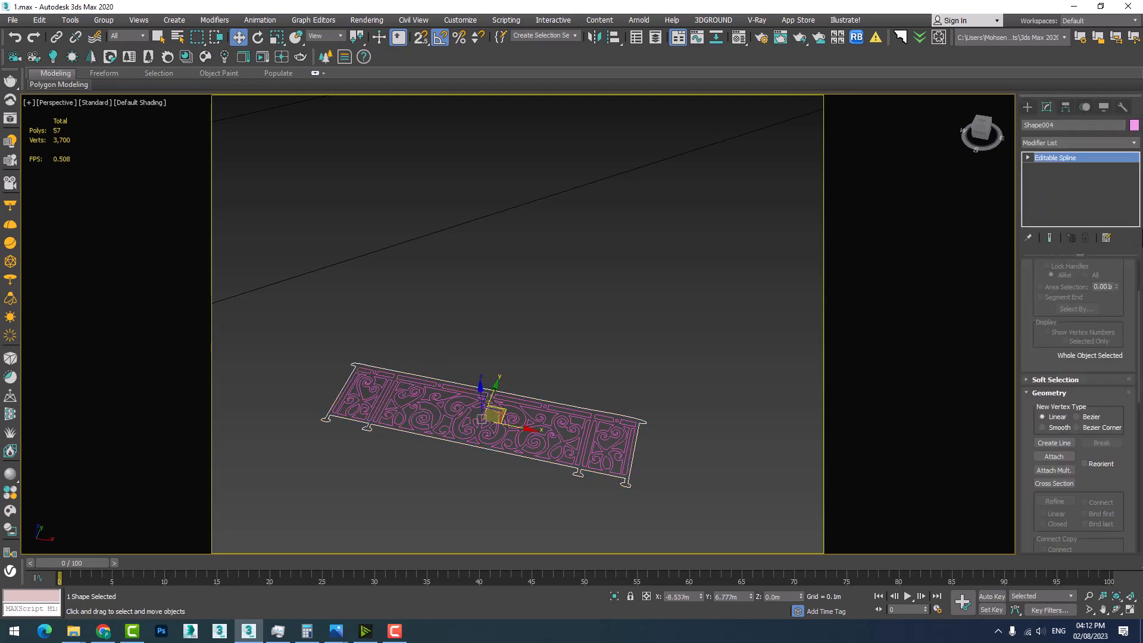
pyautogui.click(1053, 469)
pyautogui.click(255, 331)
# Isolate all the railing outlines and make only the railing's outer outline the selected shape.
pyautogui.scroll(-4, 645, 501)
pyautogui.scroll(-3, 489, 408)
pyautogui.moveTo(489, 400); pyautogui.dragTo(483, 372, button='middle')
pyautogui.hotkey('ctrl', 'a')
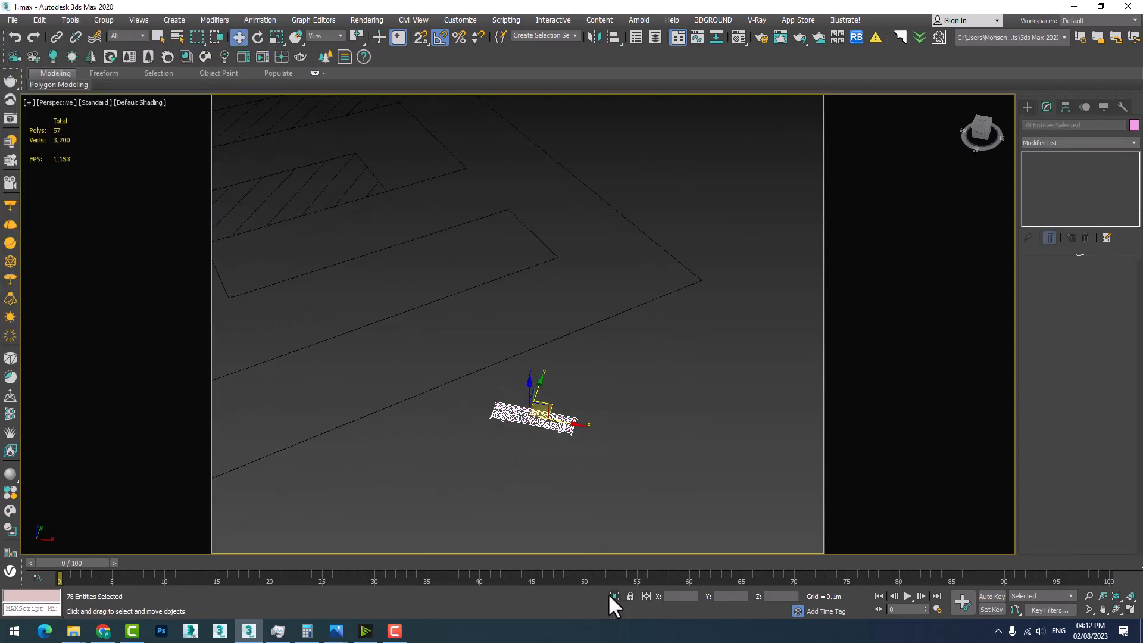
pyautogui.click(614, 595)
pyautogui.scroll(6, 645, 362)
pyautogui.moveTo(537, 423); pyautogui.dragTo(656, 352, button='middle')
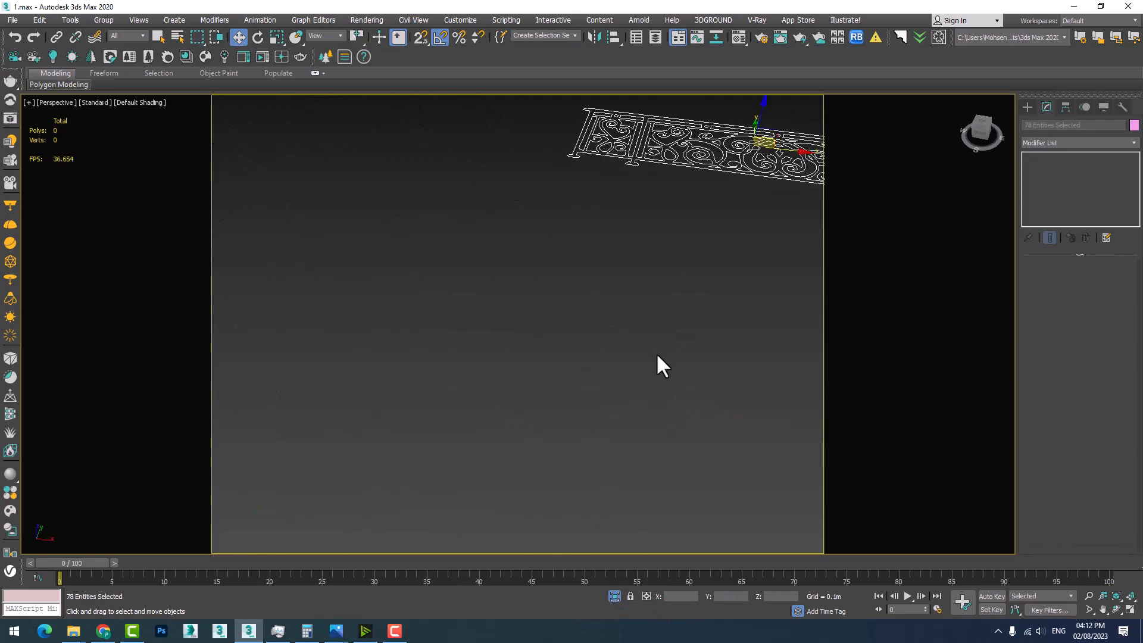
pyautogui.moveTo(644, 279); pyautogui.dragTo(572, 308, button='middle')
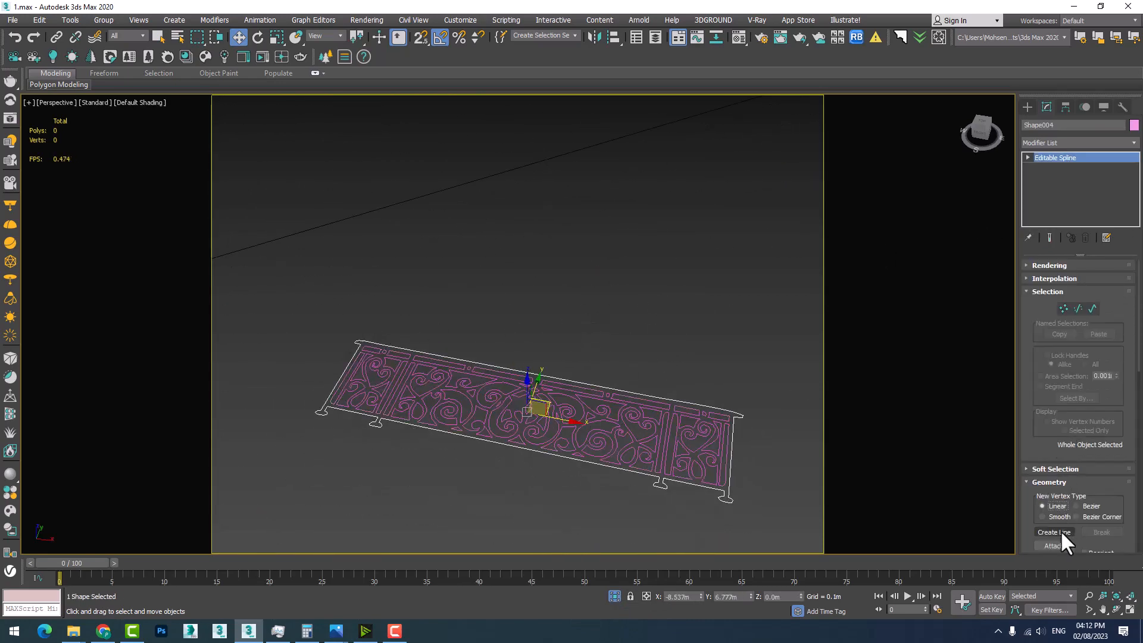
# Attach all the other railing shapes to the outer outline so the whole railing is one editable spline.
pyautogui.scroll(-3, 1071, 524)
pyautogui.click(1054, 505)
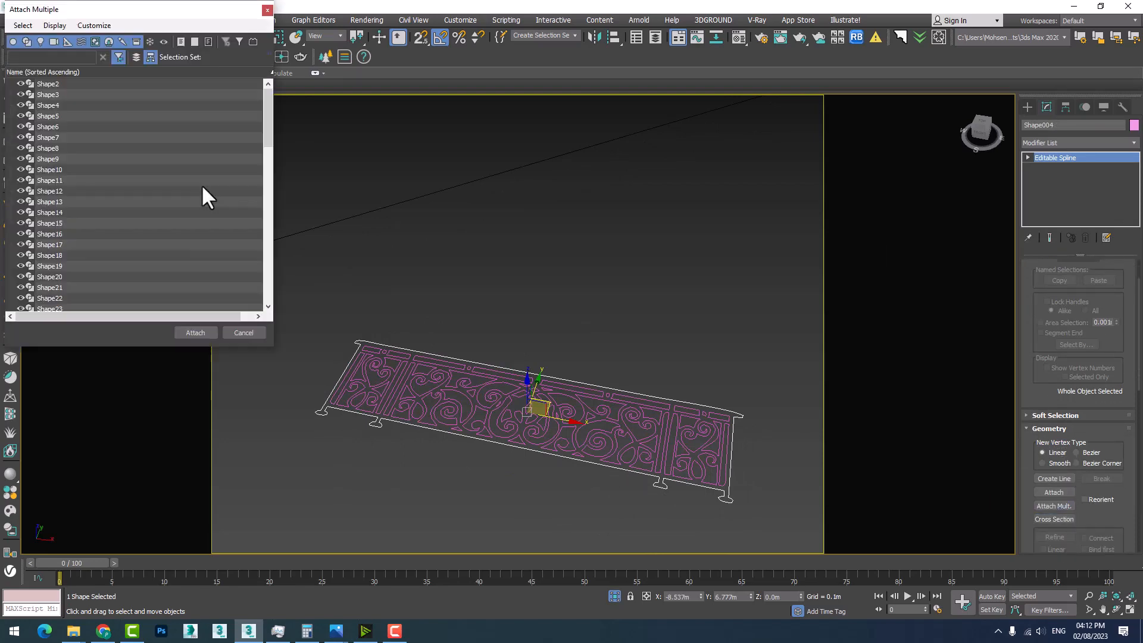
pyautogui.click(41, 85)
pyautogui.hotkey('ctrl', 'a')
pyautogui.click(180, 330)
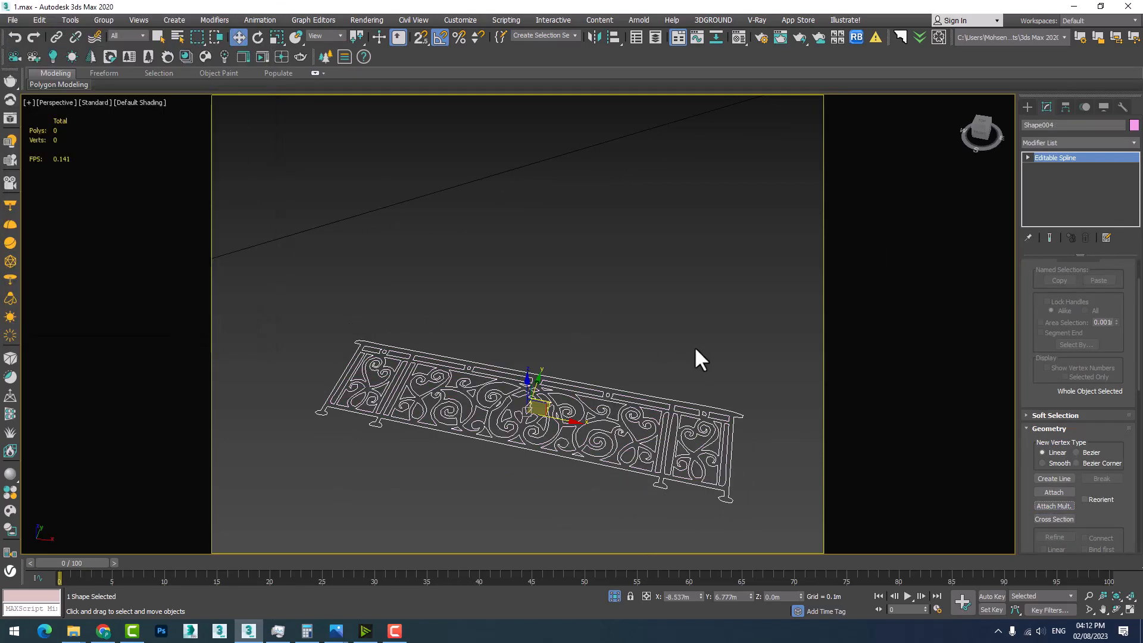
# Add an Extrude modifier to the combined railing spline with an amount of 0.002 m.
pyautogui.click(1057, 143)
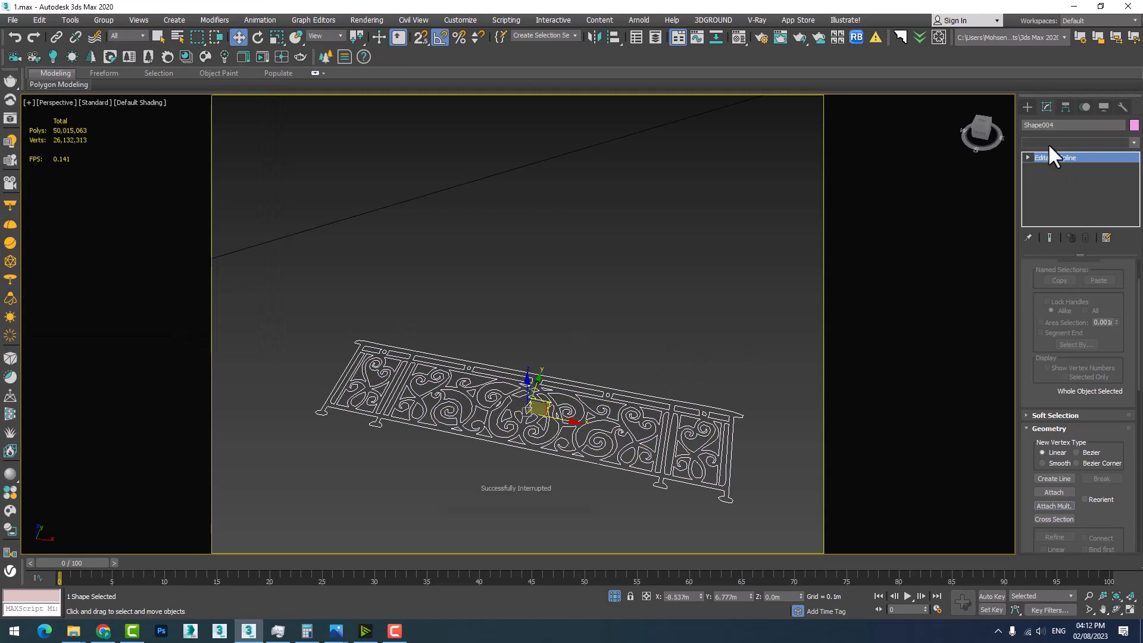
pyautogui.click(1065, 268)
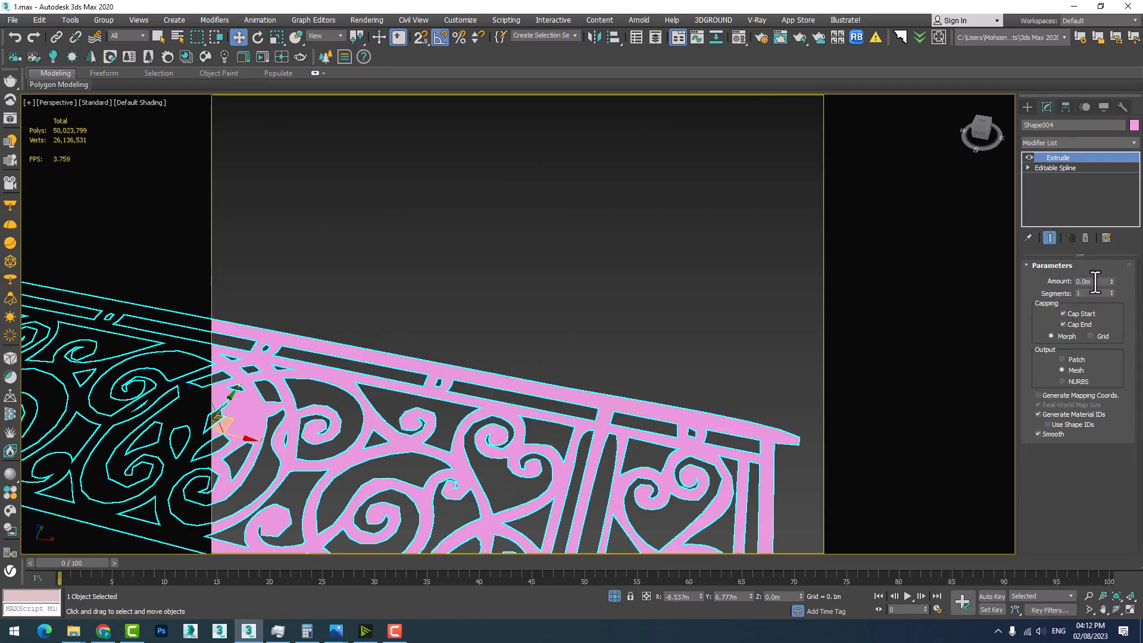
pyautogui.click(1077, 281)
pyautogui.write('.002')
pyautogui.press('Return')
pyautogui.keyDown('alt'); pyautogui.moveTo(454, 288); pyautogui.dragTo(745, 472, button='middle'); pyautogui.keyUp('alt')
pyautogui.scroll(-5, 745, 472)
pyautogui.moveTo(535, 385); pyautogui.dragTo(601, 427, button='middle')
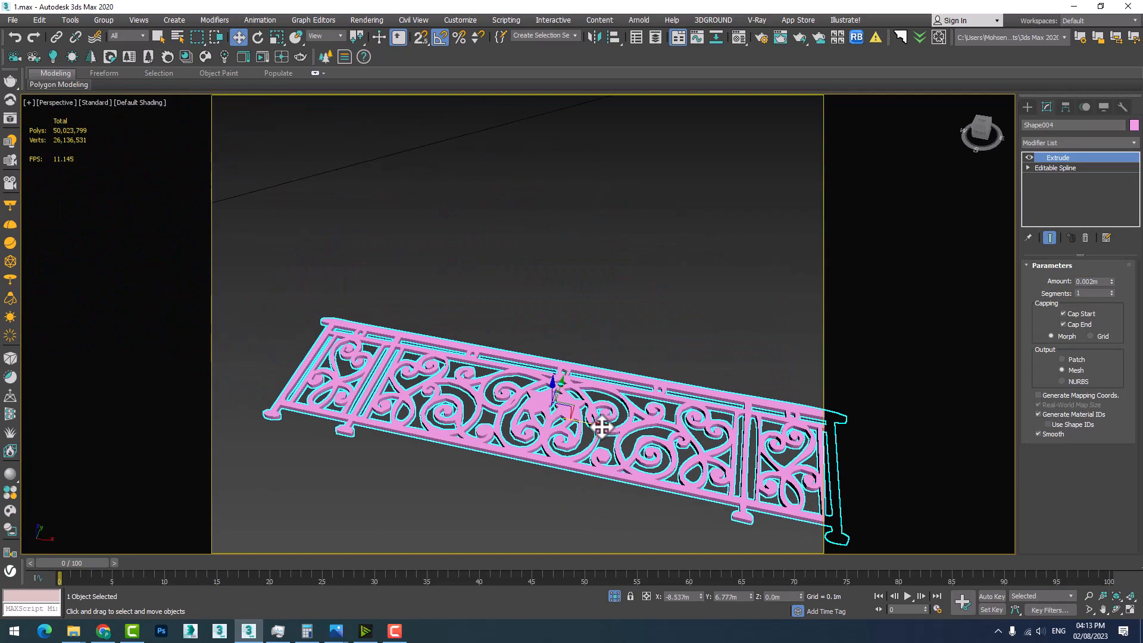
# End the isolation of the extruded railing to bring back the staircase and the Fusion object.
pyautogui.moveTo(575, 387); pyautogui.dragTo(499, 434, button='middle')
pyautogui.scroll(-5, 511, 432)
pyautogui.click(614, 596)
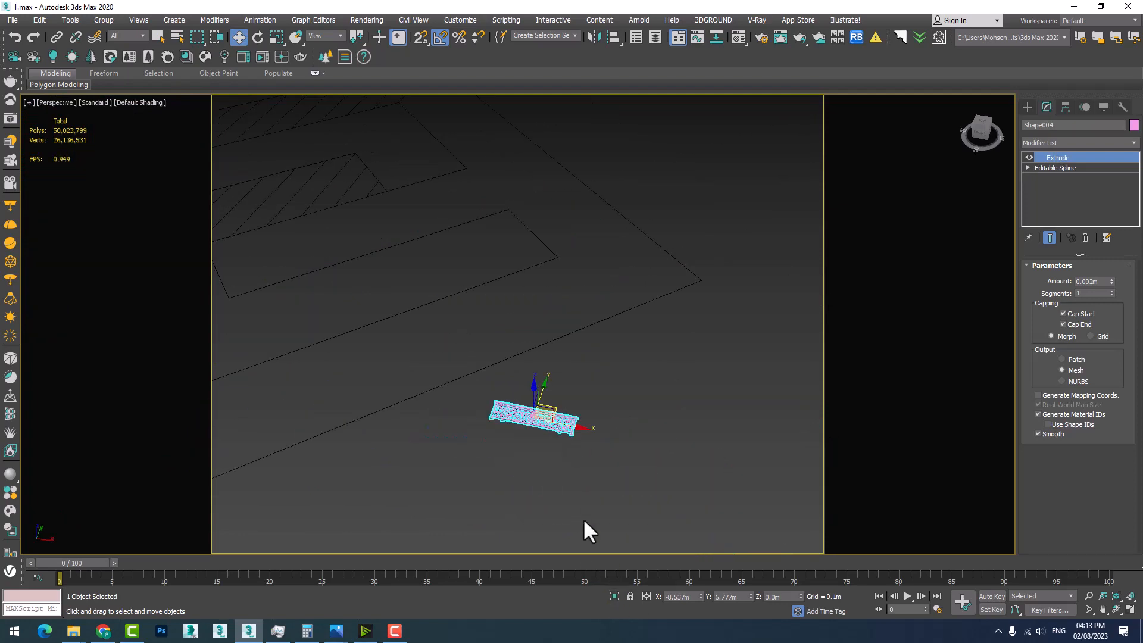
pyautogui.moveTo(611, 268); pyautogui.dragTo(429, 372, button='middle')
pyautogui.scroll(-5, 430, 372)
# Select the Fusion object and pick the extruded railing as its base geometry.
pyautogui.click(372, 371)
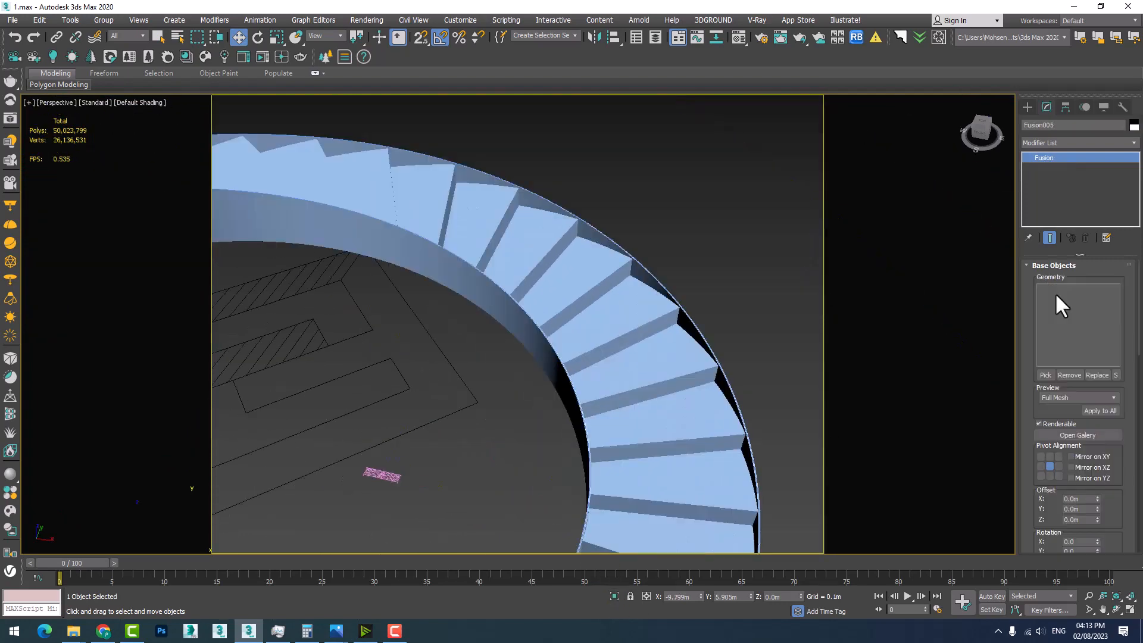
pyautogui.click(1045, 375)
pyautogui.scroll(8, 408, 491)
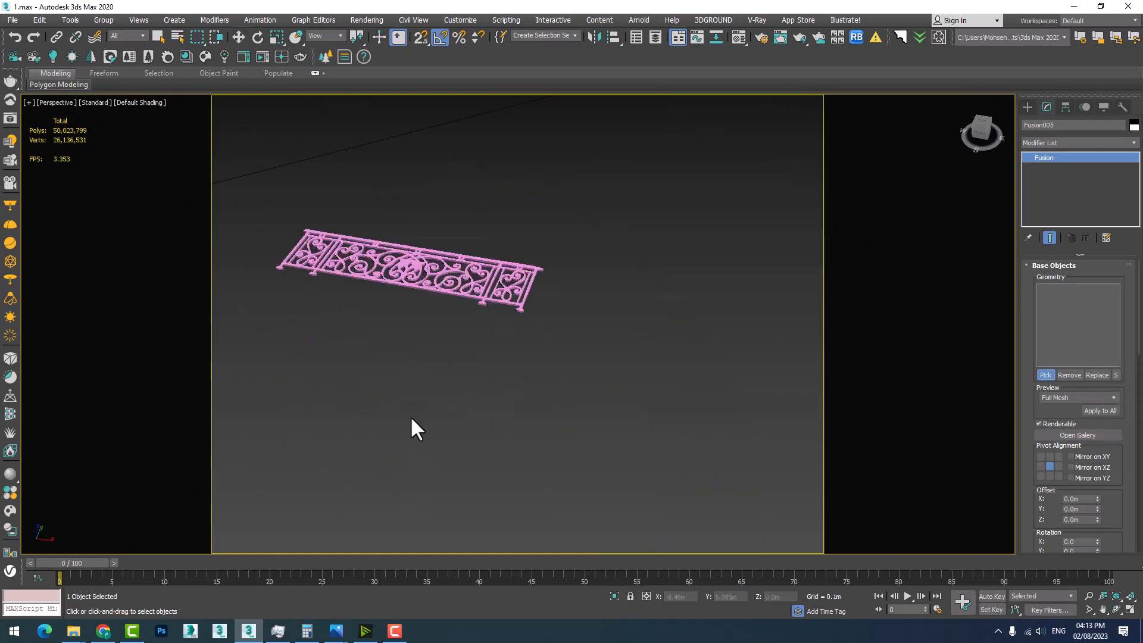
pyautogui.moveTo(423, 322); pyautogui.dragTo(428, 388, button='middle')
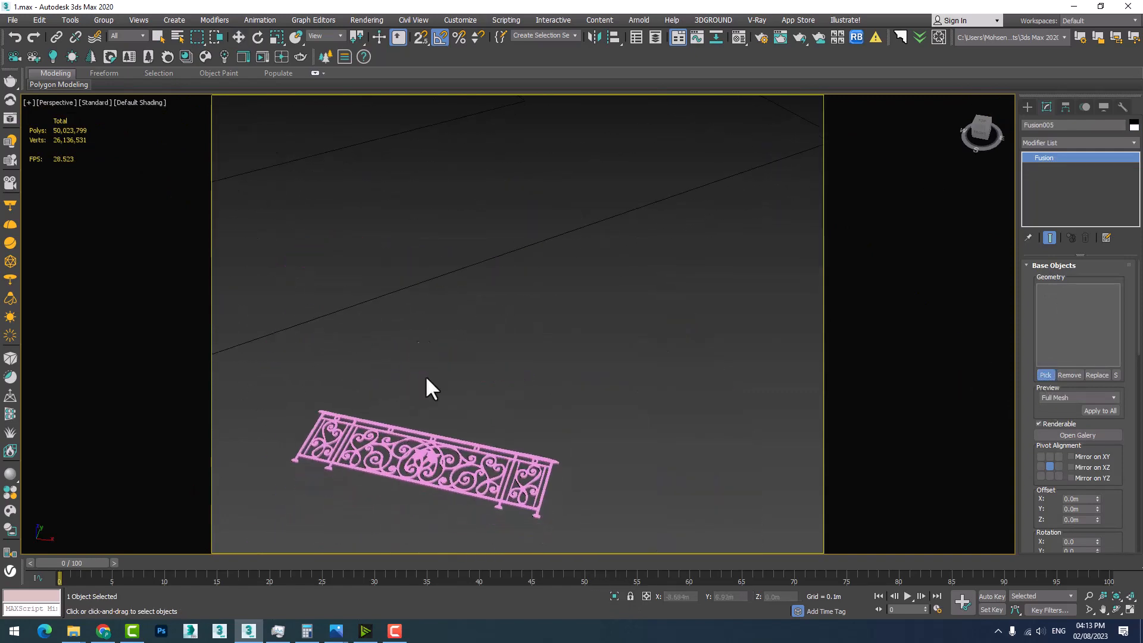
pyautogui.click(425, 450)
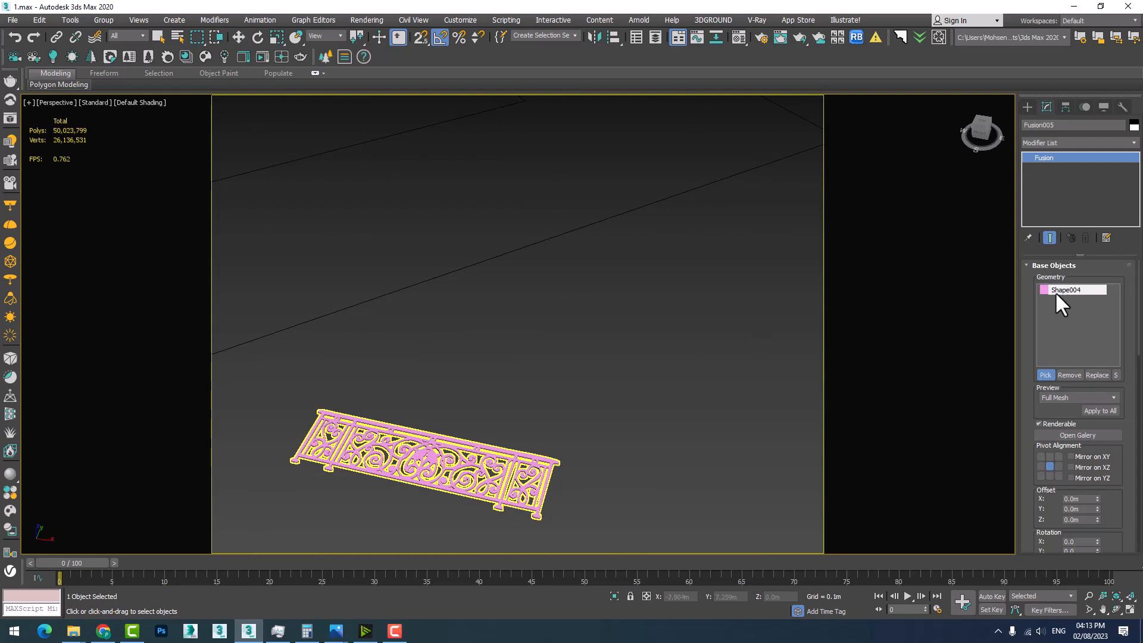
pyautogui.moveTo(519, 426); pyautogui.dragTo(488, 397, button='middle')
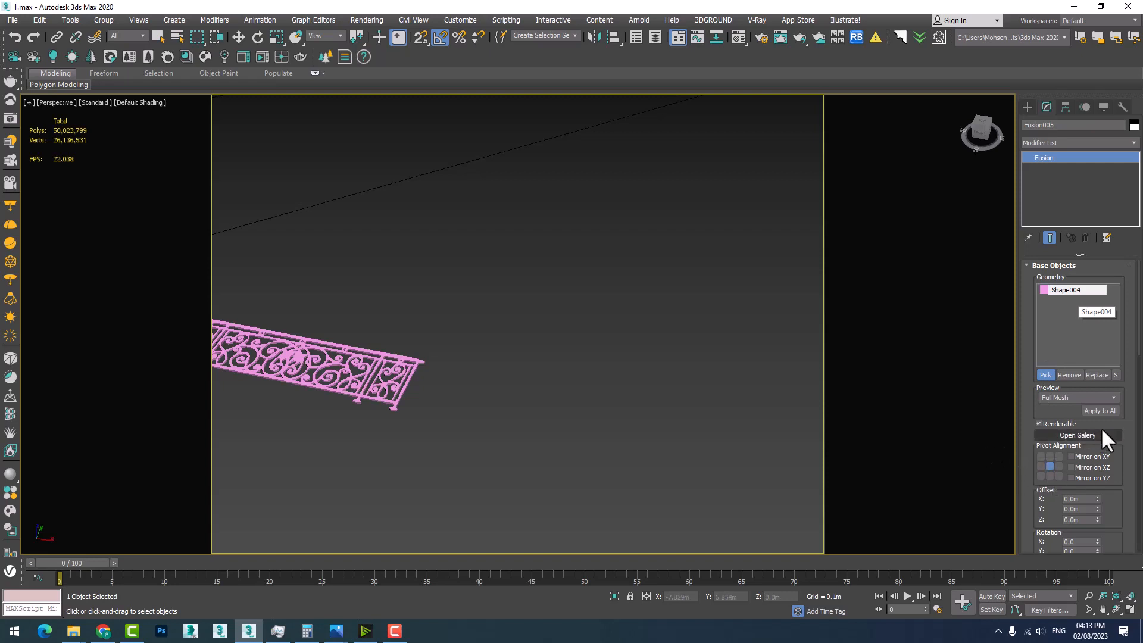
# Browse the Models and Sweep-Profile Shapes categories in the Fusion gallery, and close it without assigning anything.
pyautogui.click(1087, 434)
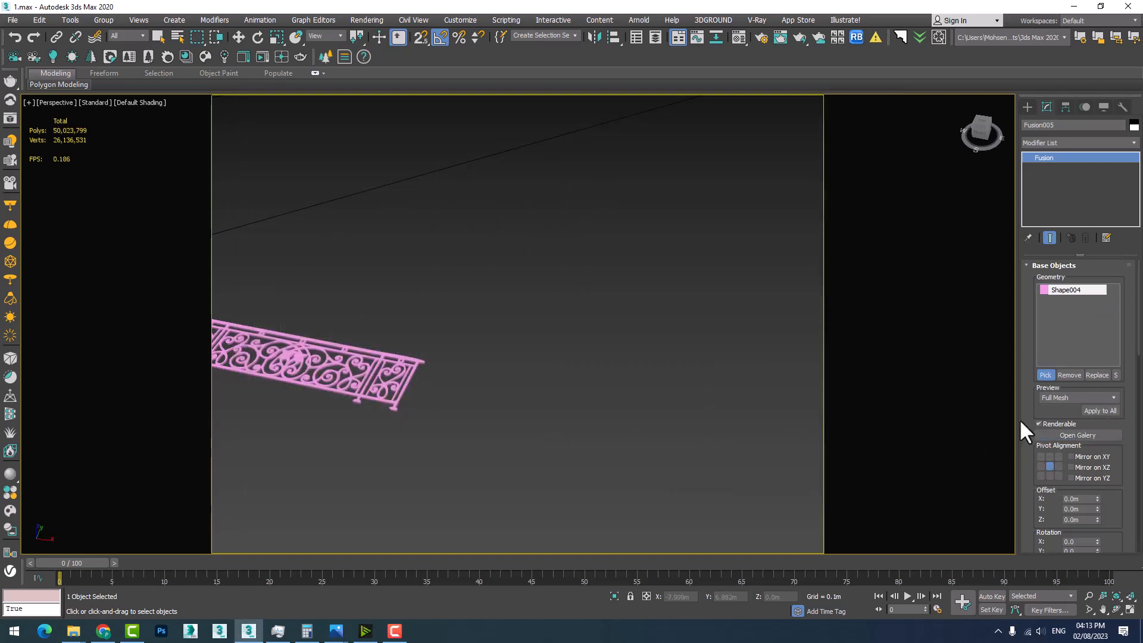
pyautogui.click(1060, 434)
pyautogui.scroll(-1, 592, 345)
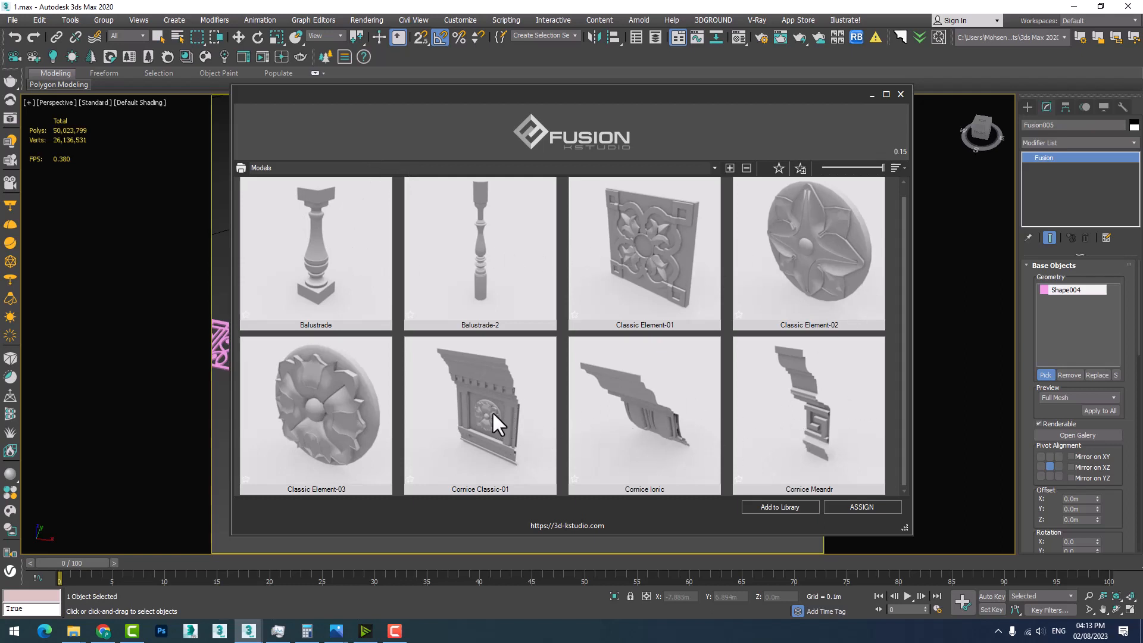
pyautogui.click(714, 168)
pyautogui.click(361, 188)
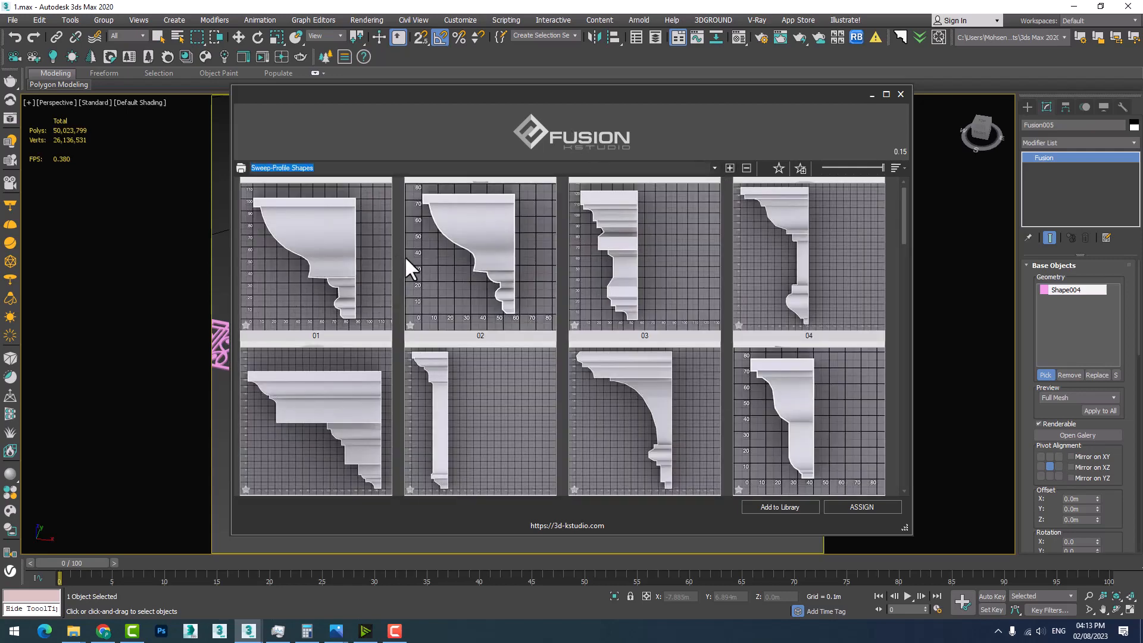
pyautogui.scroll(-10, 738, 321)
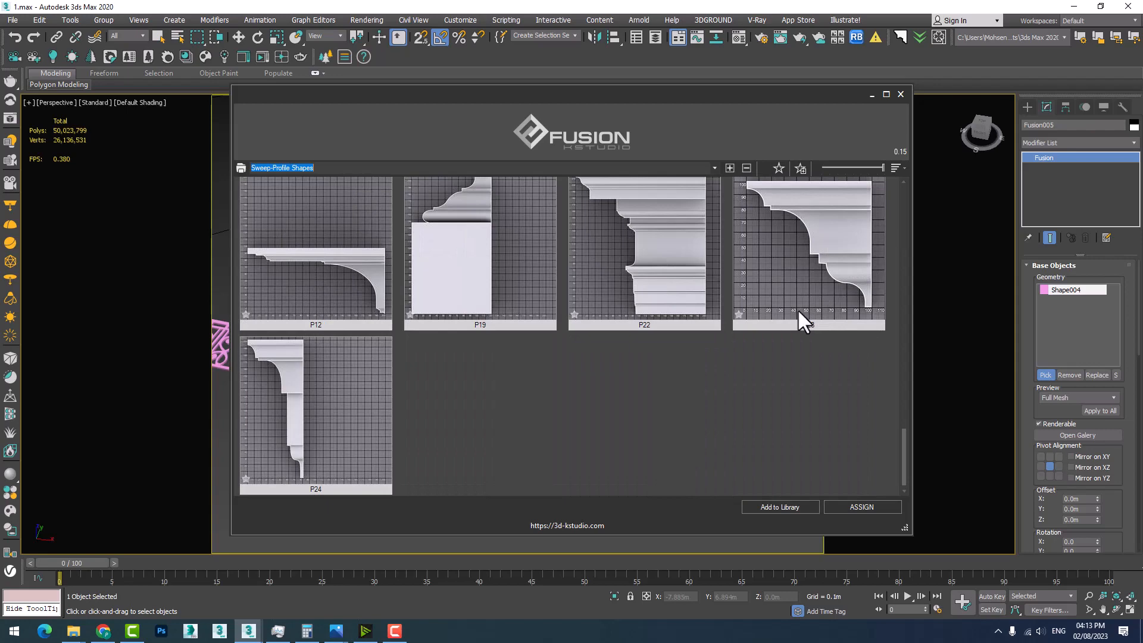
pyautogui.scroll(10, 797, 309)
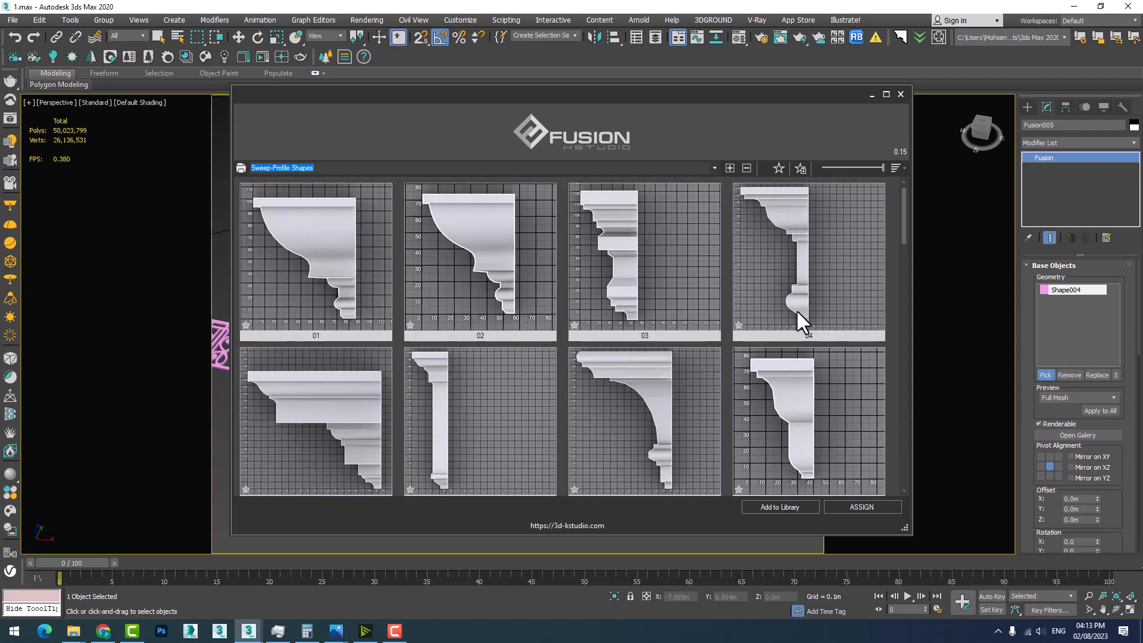
pyautogui.click(900, 94)
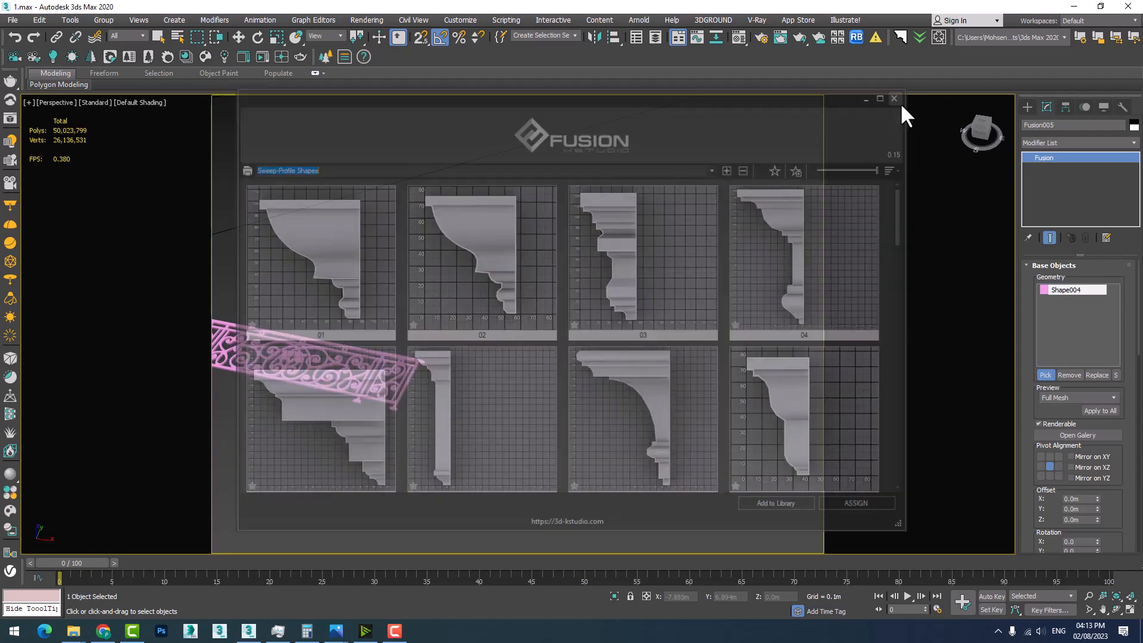
# Set the preview mode of the Fusion object's railing geometry to Box.
pyautogui.moveTo(668, 400); pyautogui.dragTo(518, 388, button='middle')
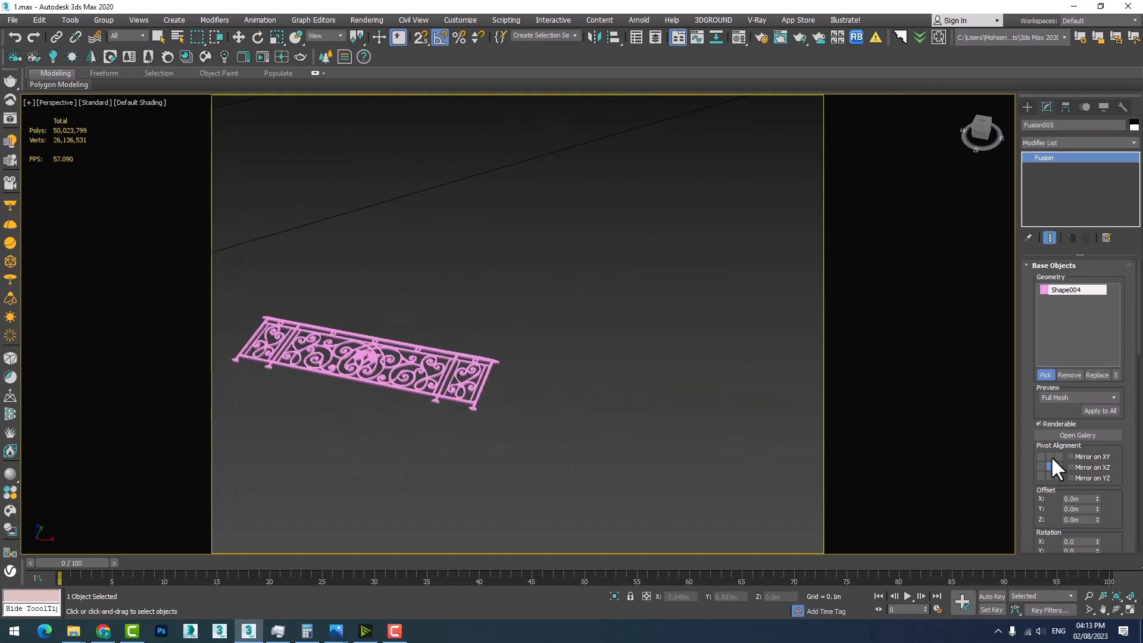
pyautogui.click(1060, 398)
pyautogui.click(1054, 424)
# Examine the staircase's inner and outer curved edges and the railing's position beside them.
pyautogui.moveTo(714, 409); pyautogui.dragTo(602, 427, button='middle')
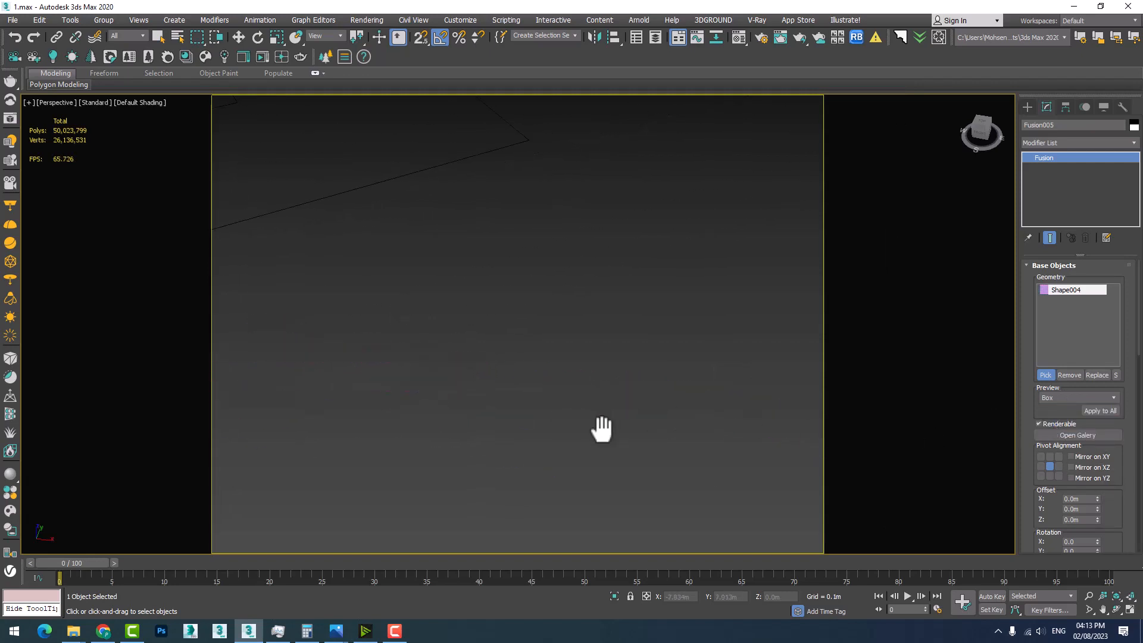
pyautogui.scroll(-8, 588, 409)
pyautogui.scroll(3, 674, 370)
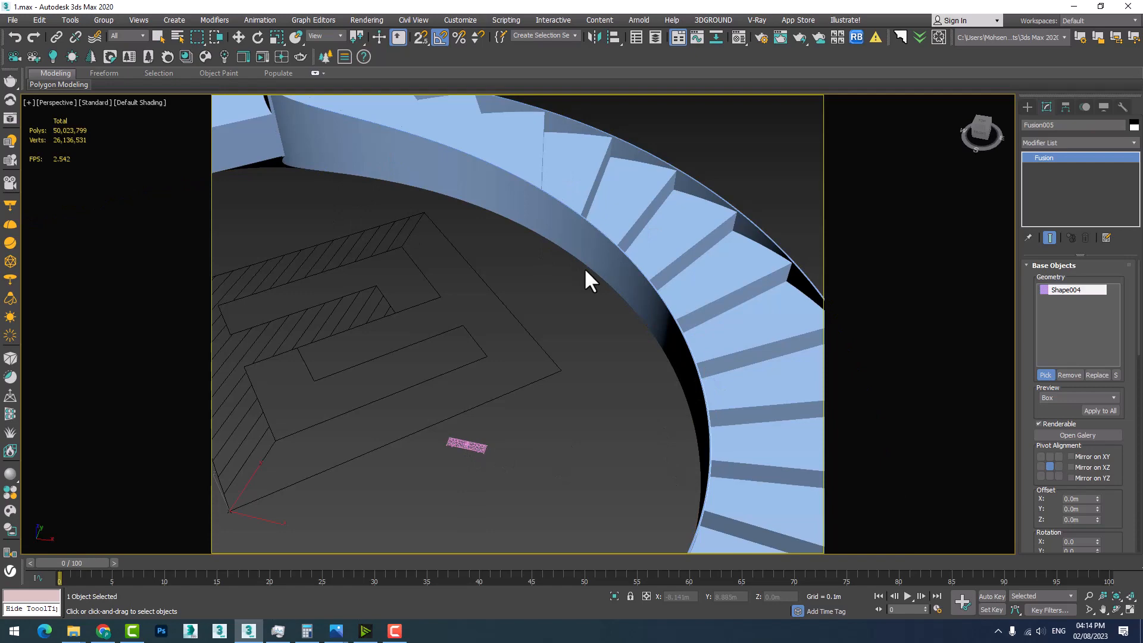
pyautogui.moveTo(503, 210); pyautogui.dragTo(548, 294, button='middle')
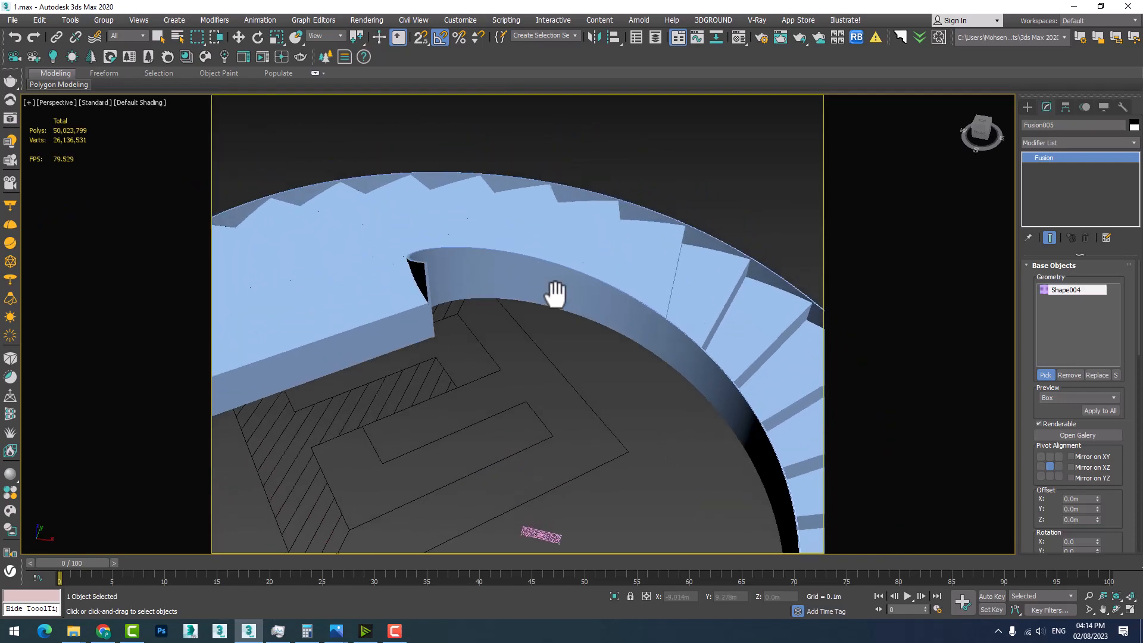
pyautogui.moveTo(669, 413); pyautogui.dragTo(589, 324, button='middle')
pyautogui.scroll(-4, 620, 390)
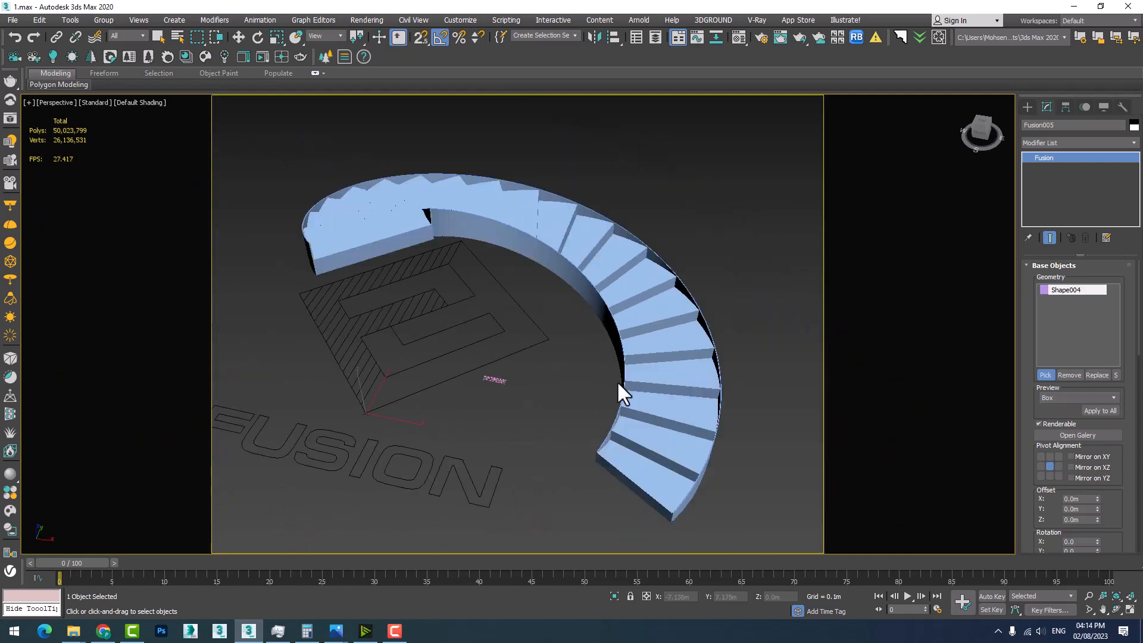
pyautogui.scroll(4, 628, 390)
pyautogui.moveTo(608, 392); pyautogui.dragTo(648, 424, button='middle')
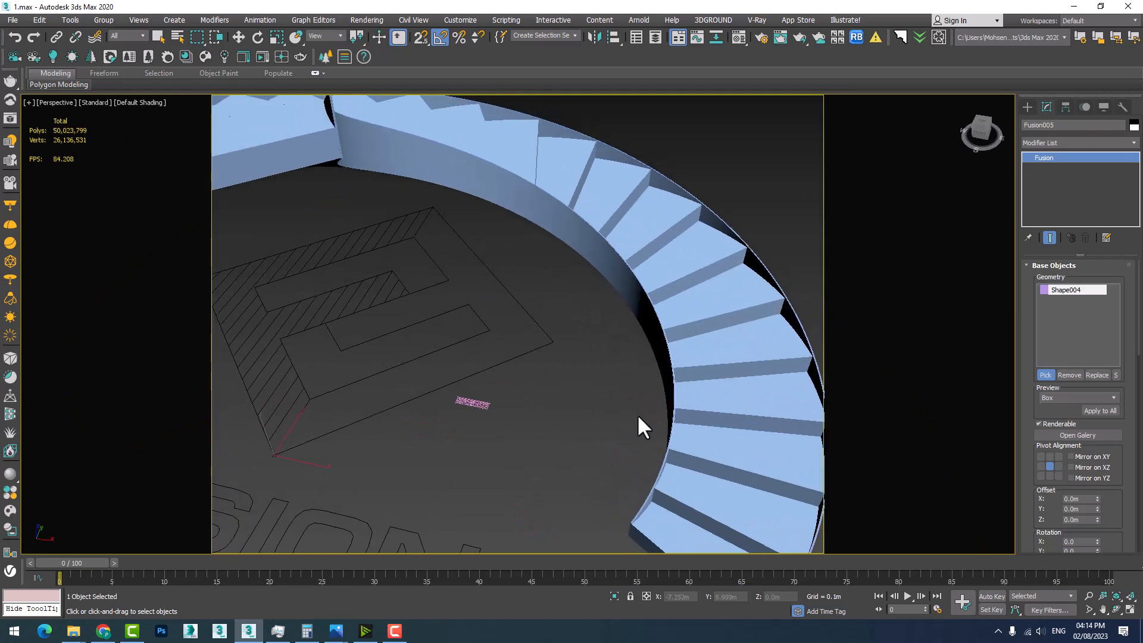
pyautogui.moveTo(588, 341); pyautogui.dragTo(614, 401, button='middle')
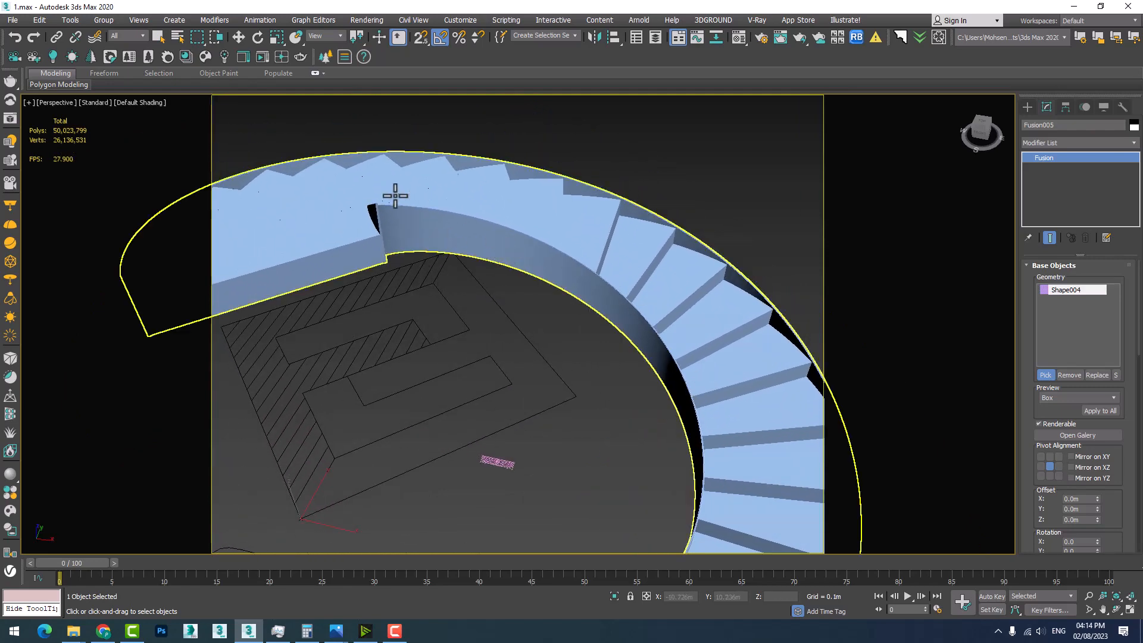
# Pick the spline along the staircase's inner edge as the path for the Fusion object to follow.
pyautogui.scroll(4, 596, 426)
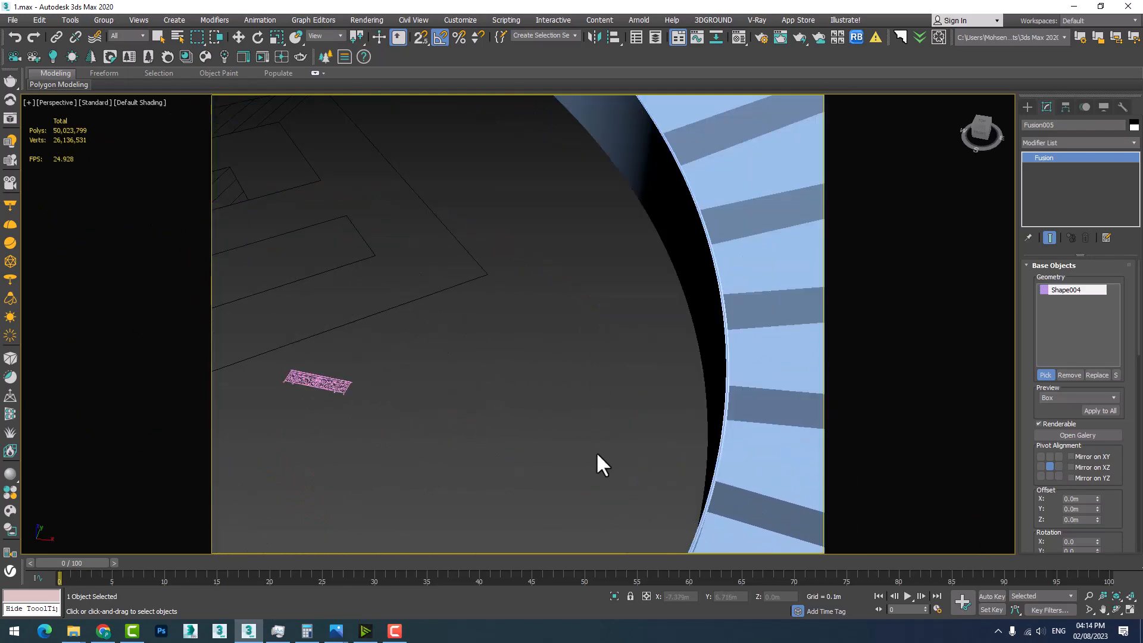
pyautogui.scroll(-2, 596, 451)
pyautogui.scroll(3, 434, 421)
pyautogui.scroll(-3, 581, 421)
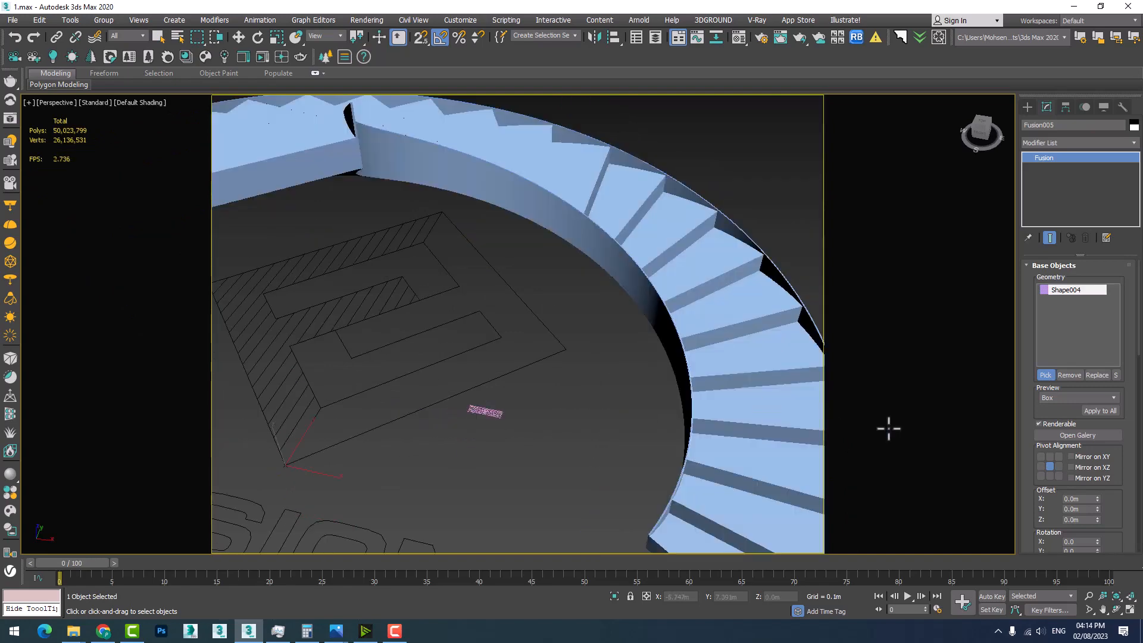
pyautogui.scroll(-4, 1119, 476)
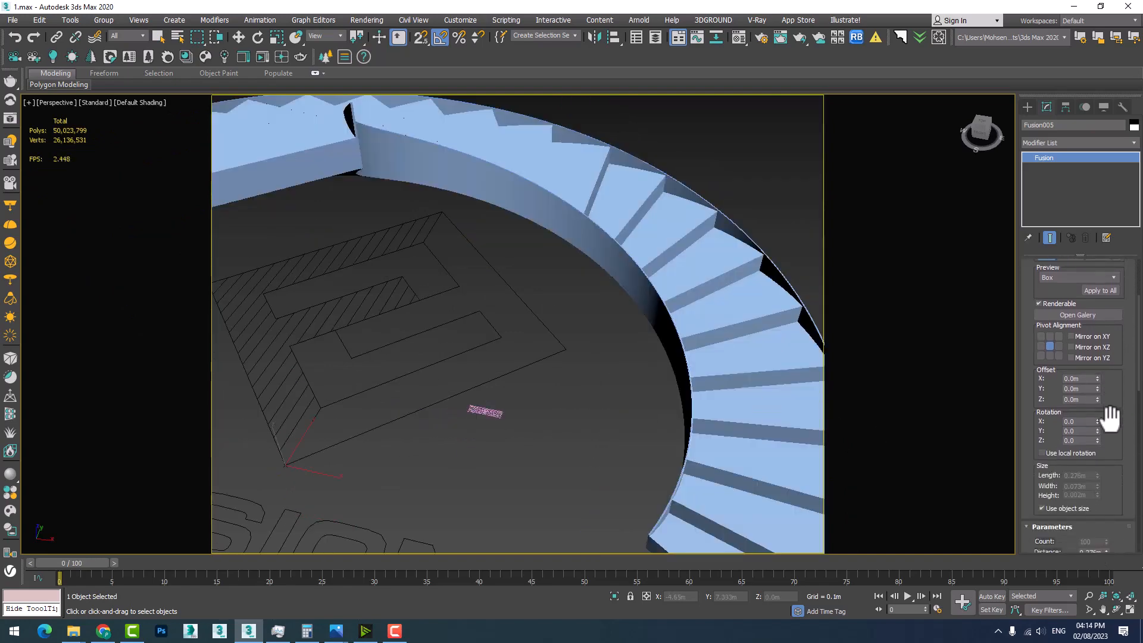
pyautogui.scroll(-4, 1033, 507)
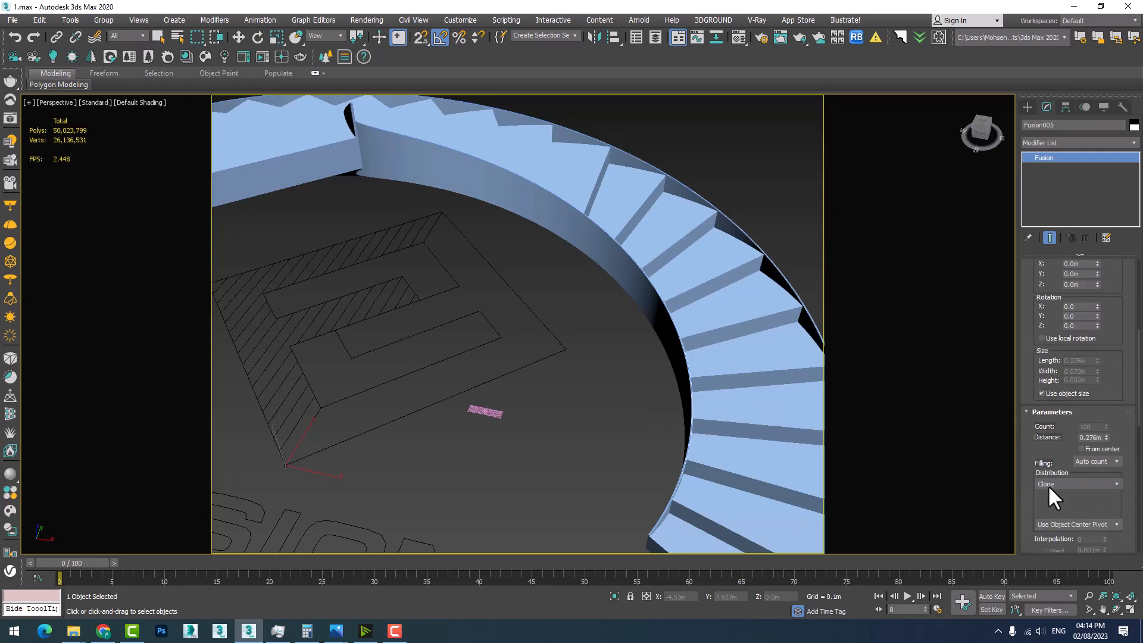
pyautogui.scroll(-6, 1048, 476)
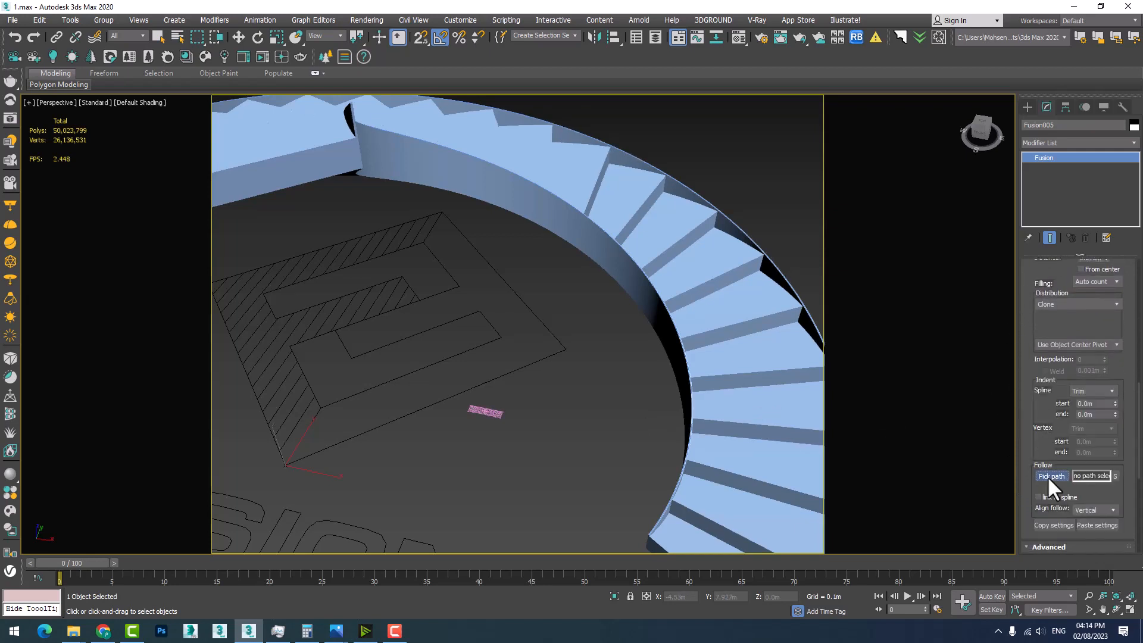
pyautogui.click(1051, 476)
pyautogui.scroll(5, 682, 427)
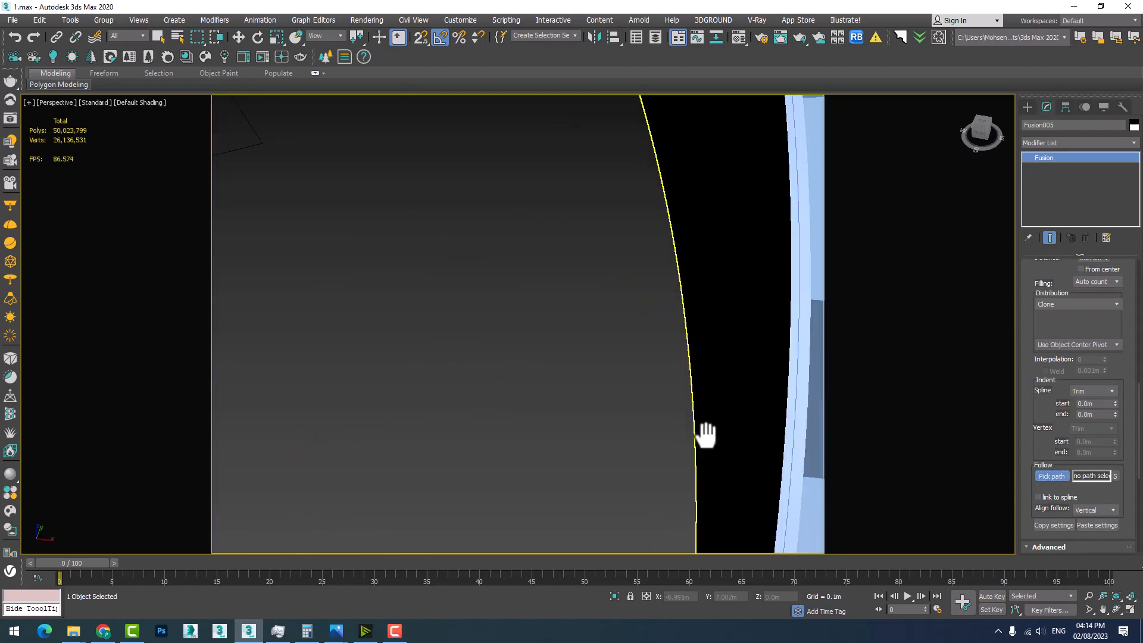
pyautogui.moveTo(706, 435); pyautogui.dragTo(635, 453, button='middle')
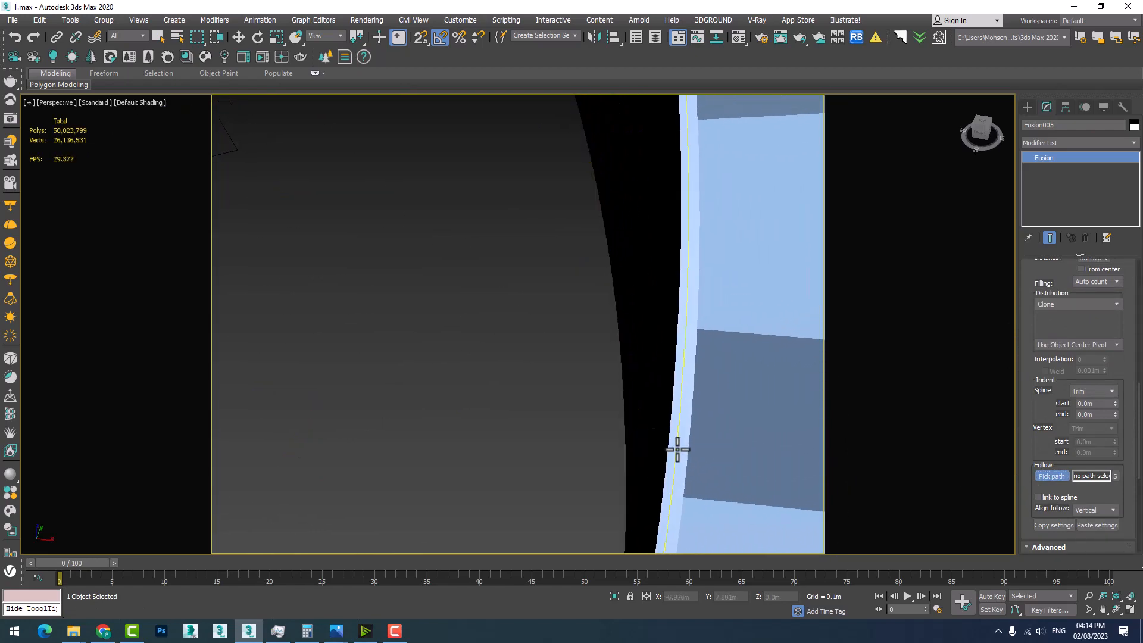
pyautogui.click(678, 449)
# Examine the distributed box previews, comparing their orientation and position with the original railing and the staircase.
pyautogui.scroll(-8, 616, 425)
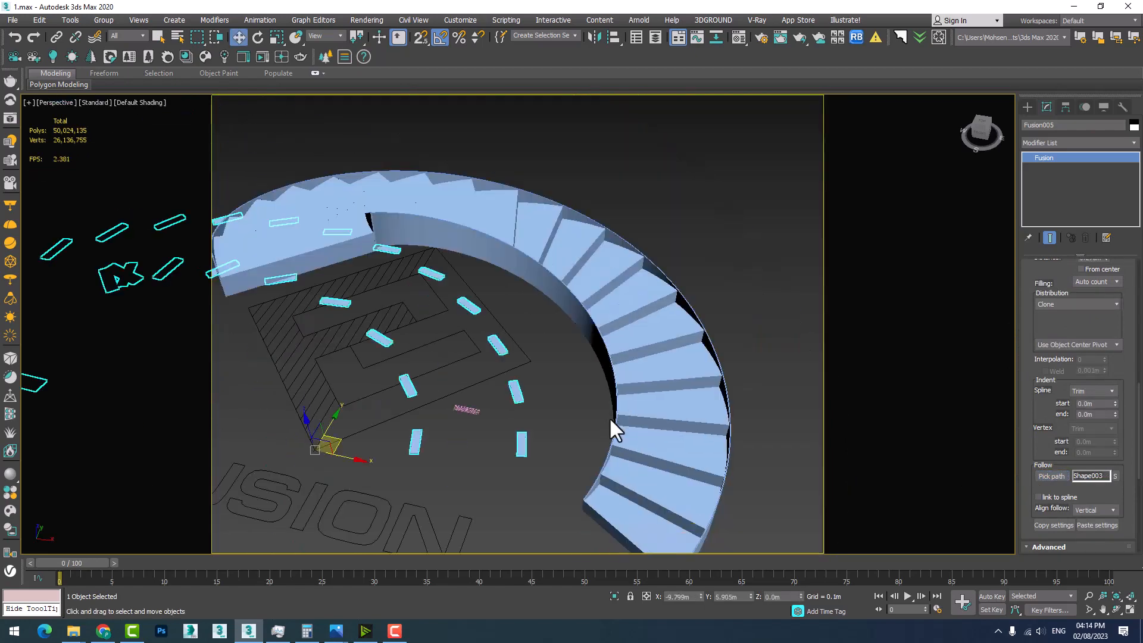
pyautogui.scroll(-3, 607, 419)
pyautogui.scroll(4, 572, 409)
pyautogui.scroll(-4, 566, 411)
pyautogui.scroll(6, 565, 425)
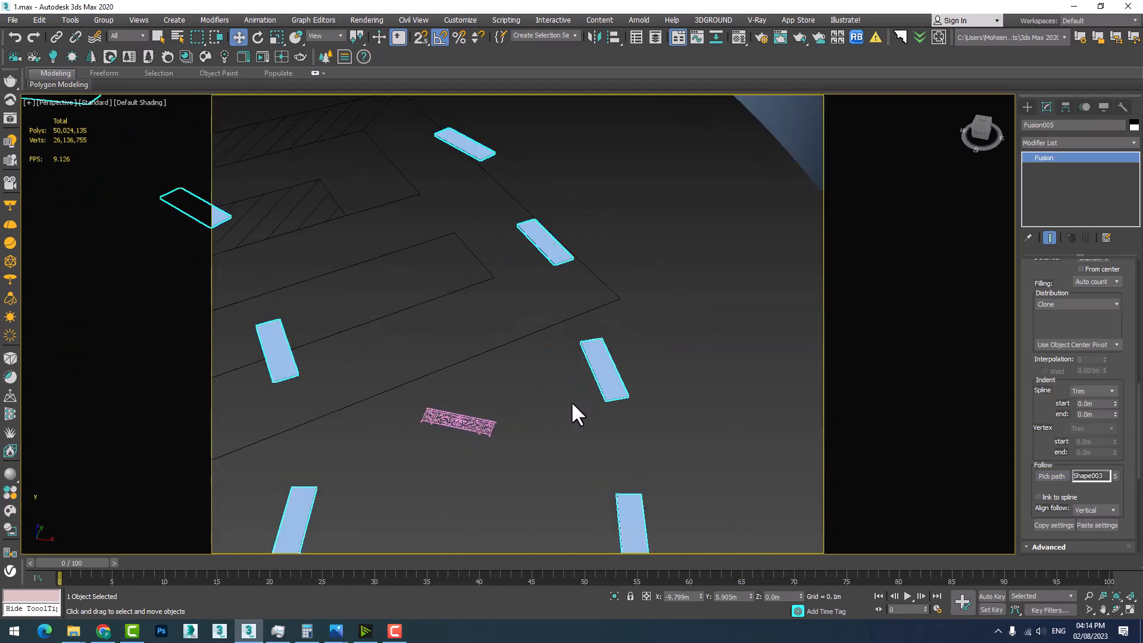
pyautogui.scroll(-5, 622, 426)
pyautogui.keyDown('alt'); pyautogui.moveTo(566, 352); pyautogui.dragTo(641, 357, button='middle'); pyautogui.keyUp('alt')
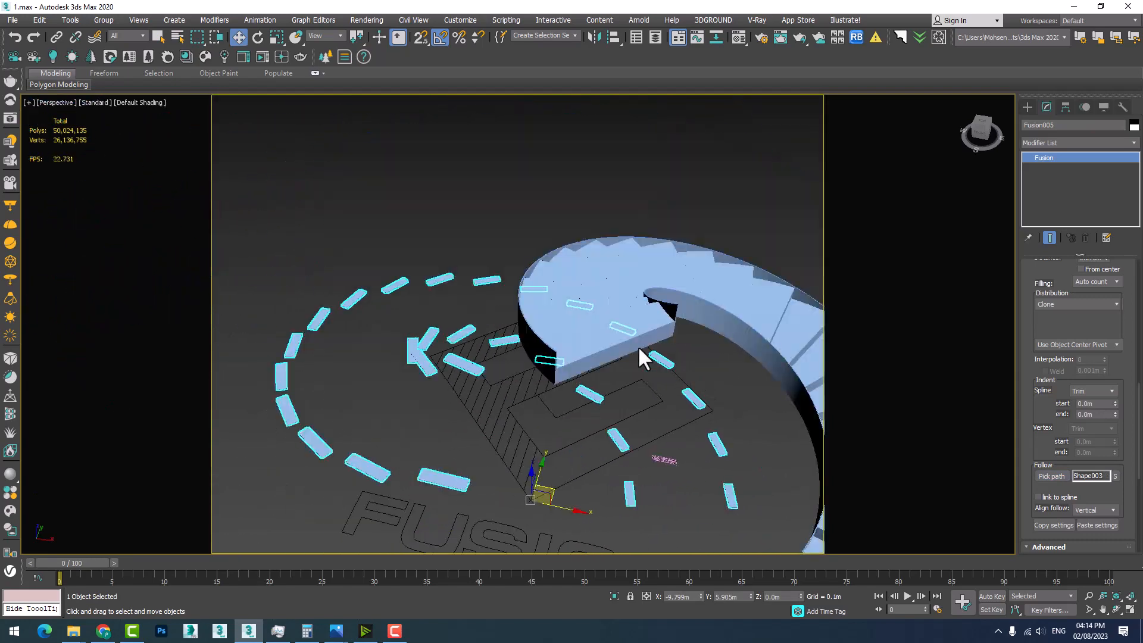
pyautogui.scroll(5, 732, 428)
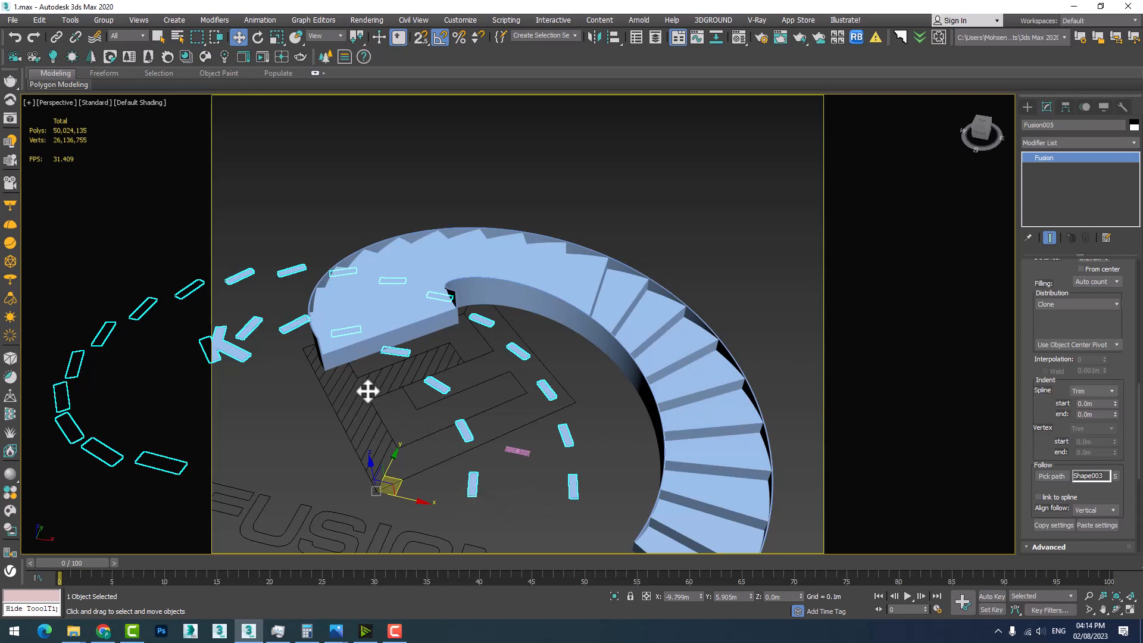
pyautogui.moveTo(467, 413); pyautogui.dragTo(696, 456, button='middle')
pyautogui.scroll(5, 702, 452)
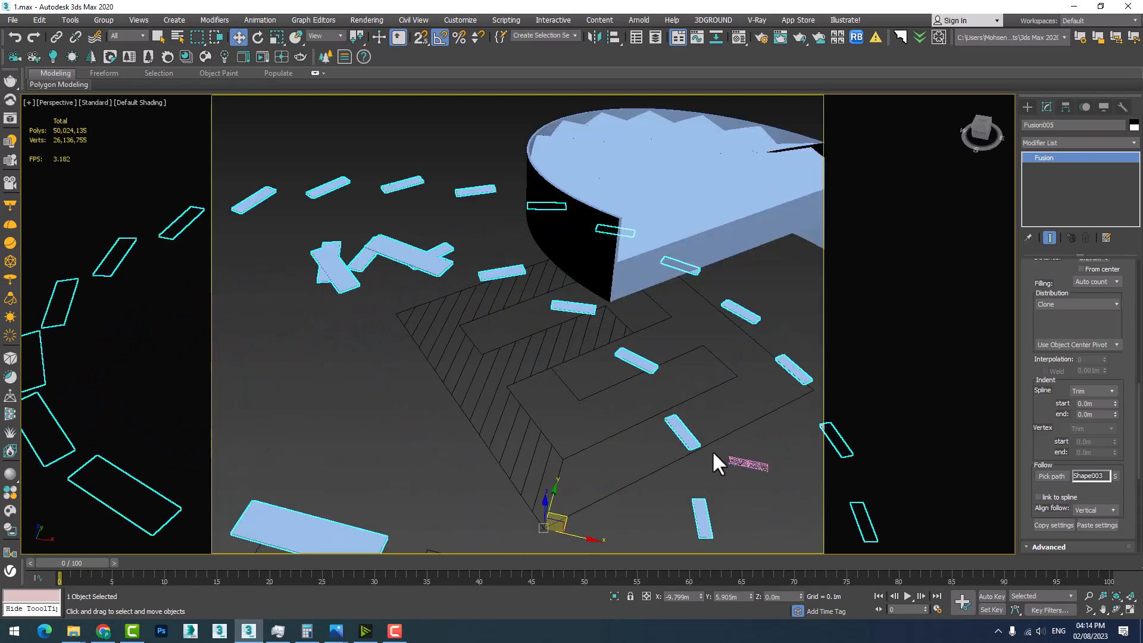
pyautogui.scroll(5, 662, 457)
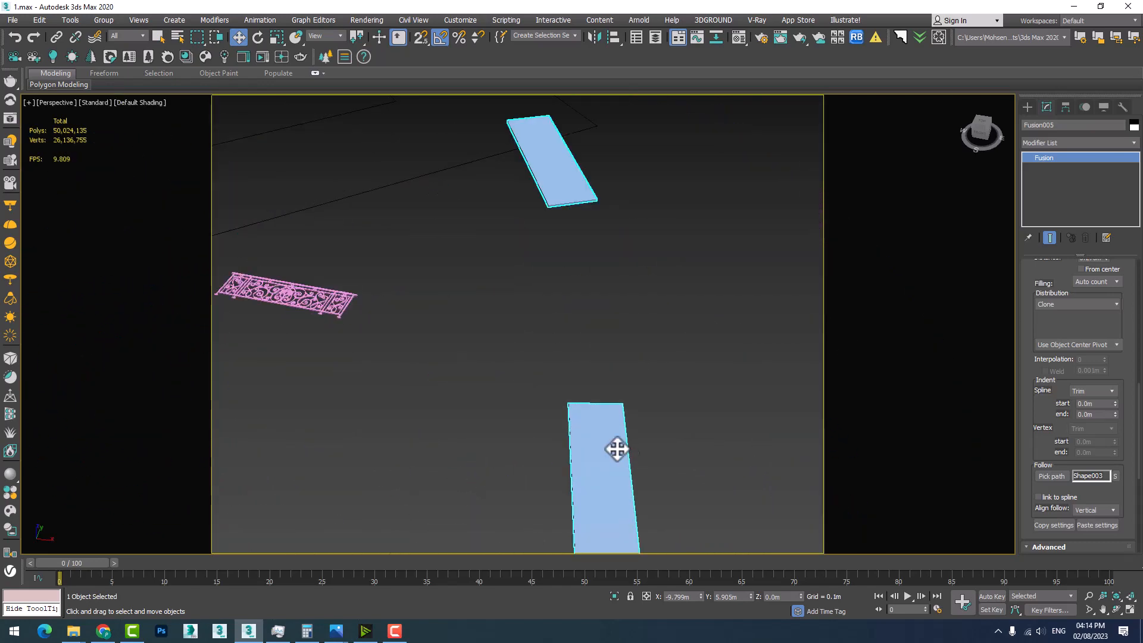
pyautogui.scroll(-1, 614, 449)
pyautogui.moveTo(395, 355); pyautogui.dragTo(479, 385, button='middle')
pyautogui.scroll(-2, 479, 385)
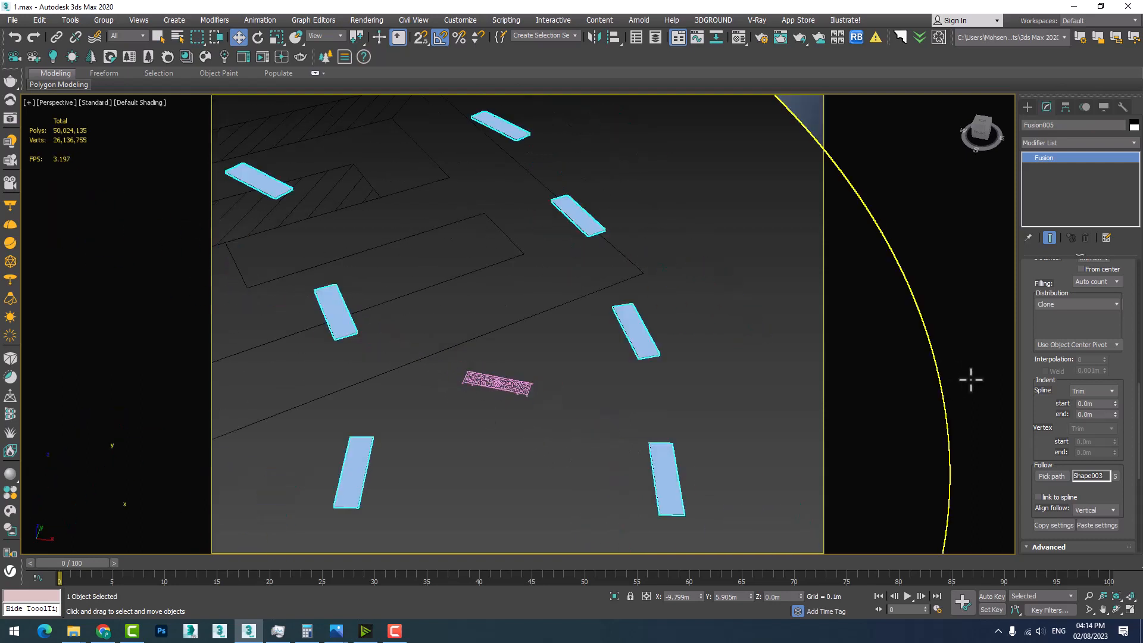
# Set the X rotation of the Fusion object's railing geometry to 90 degrees.
pyautogui.moveTo(1043, 327); pyautogui.dragTo(1053, 523)
pyautogui.moveTo(1036, 337); pyautogui.dragTo(1031, 459)
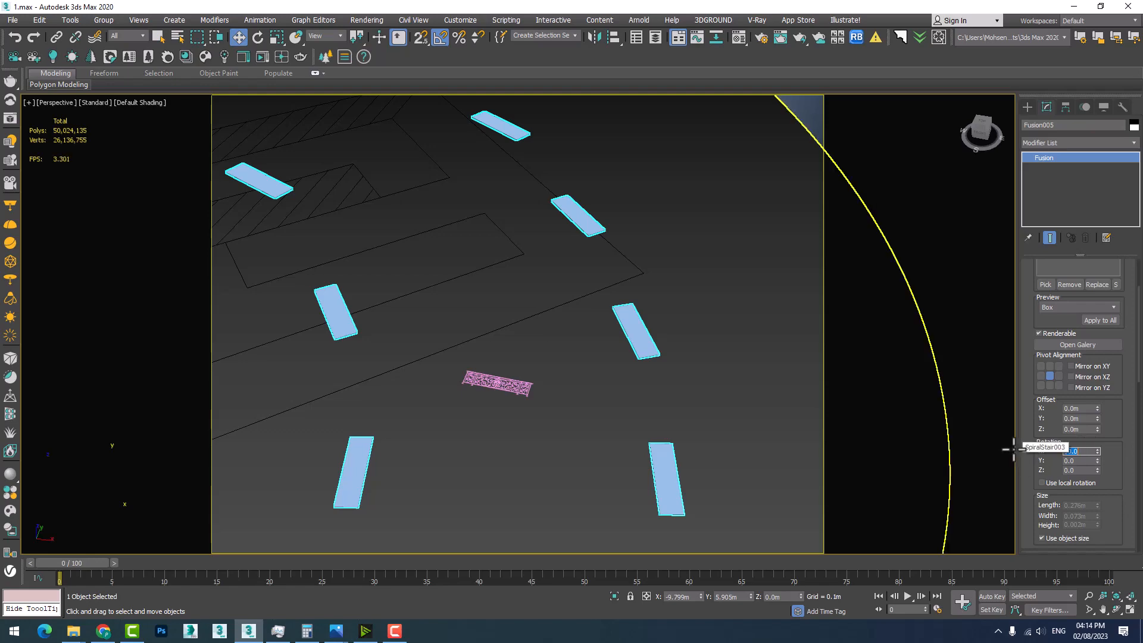
pyautogui.moveTo(419, 436); pyautogui.dragTo(454, 480, button='middle')
pyautogui.scroll(-3, 454, 479)
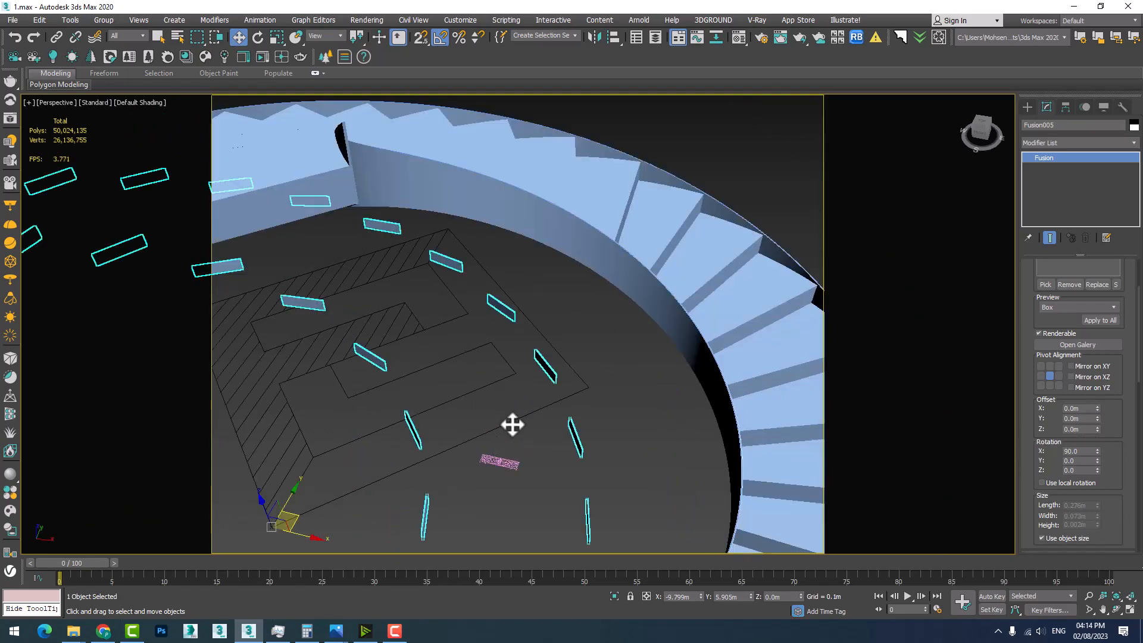
pyautogui.moveTo(513, 424); pyautogui.dragTo(472, 364, button='middle')
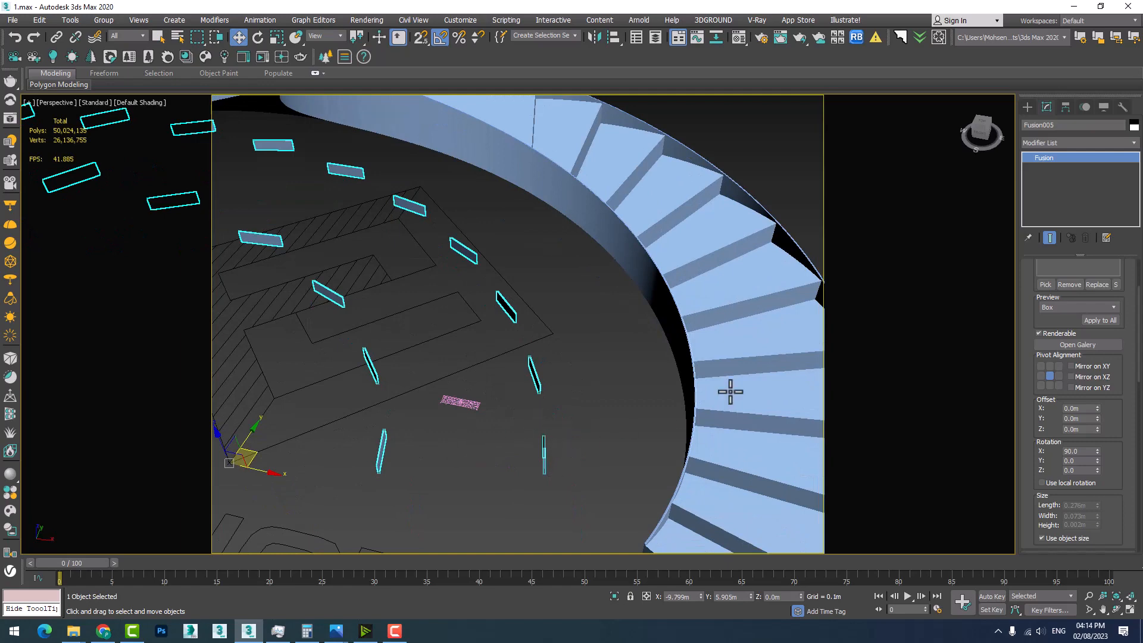
pyautogui.keyDown('alt'); pyautogui.moveTo(727, 387); pyautogui.dragTo(640, 266, button='middle'); pyautogui.keyUp('alt')
pyautogui.moveTo(410, 462); pyautogui.dragTo(557, 466, button='middle')
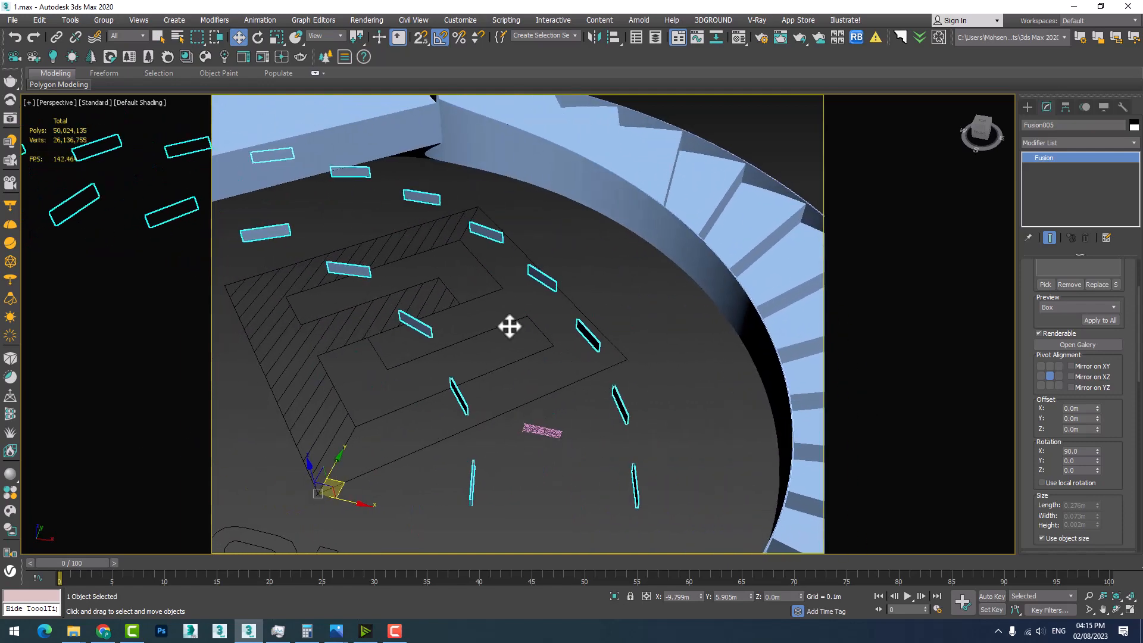
# Change the distribution mode of the Fusion object to Fusion.
pyautogui.moveTo(1034, 461); pyautogui.dragTo(985, 256)
pyautogui.click(1001, 340)
pyautogui.hotkey('ctrl', 'z')
pyautogui.hotkey('ctrl', 'z')
pyautogui.moveTo(1024, 494); pyautogui.dragTo(1030, 327)
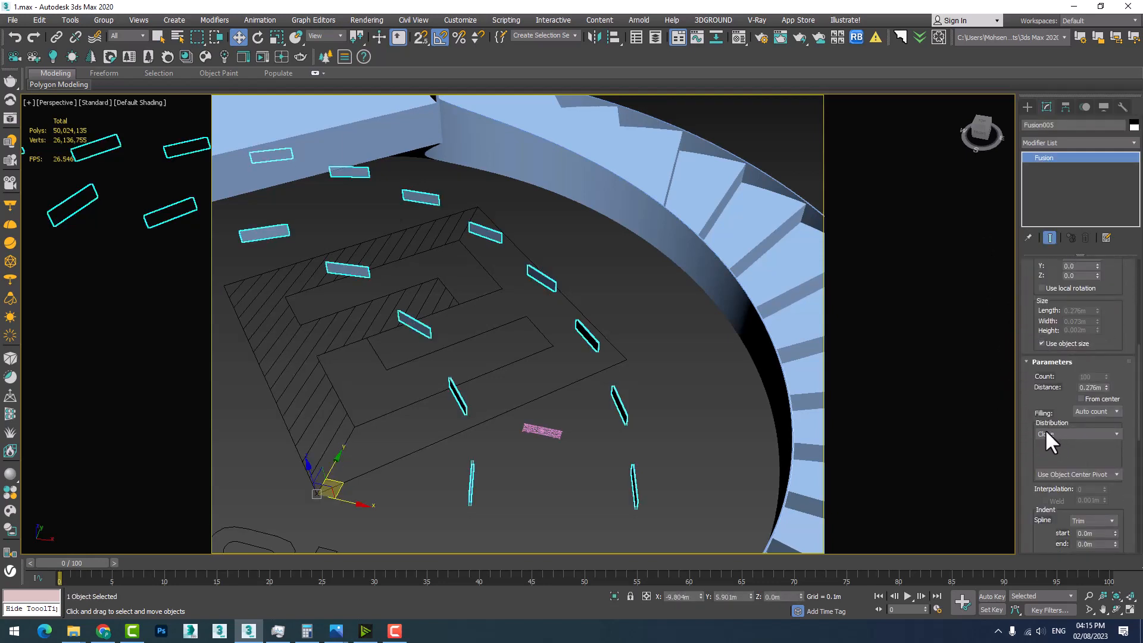
pyautogui.click(1063, 433)
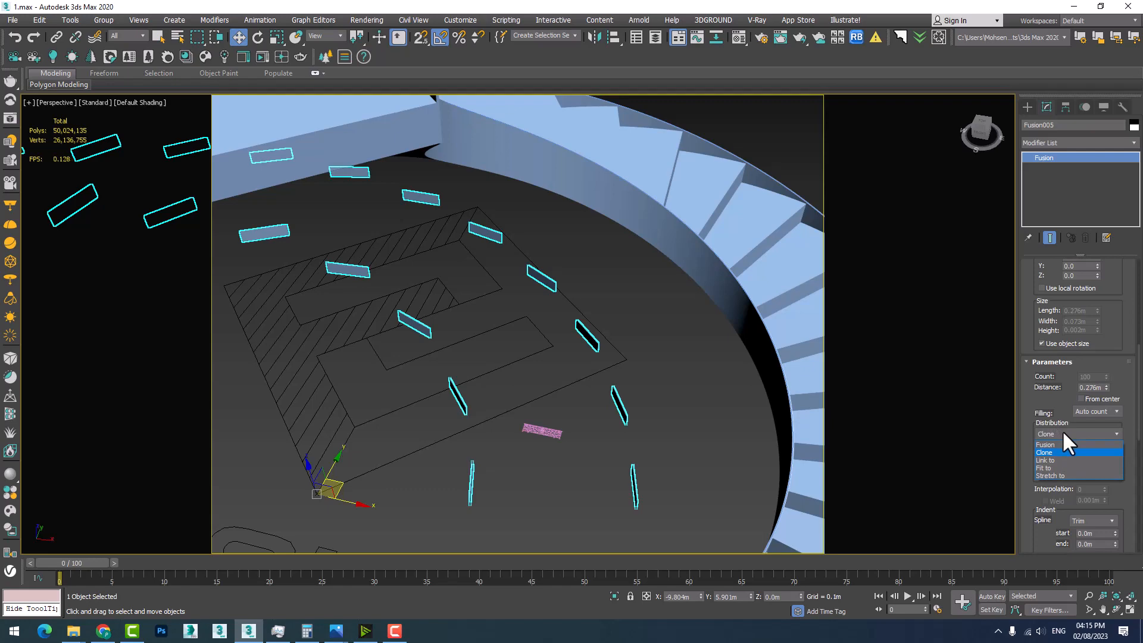
pyautogui.click(1047, 445)
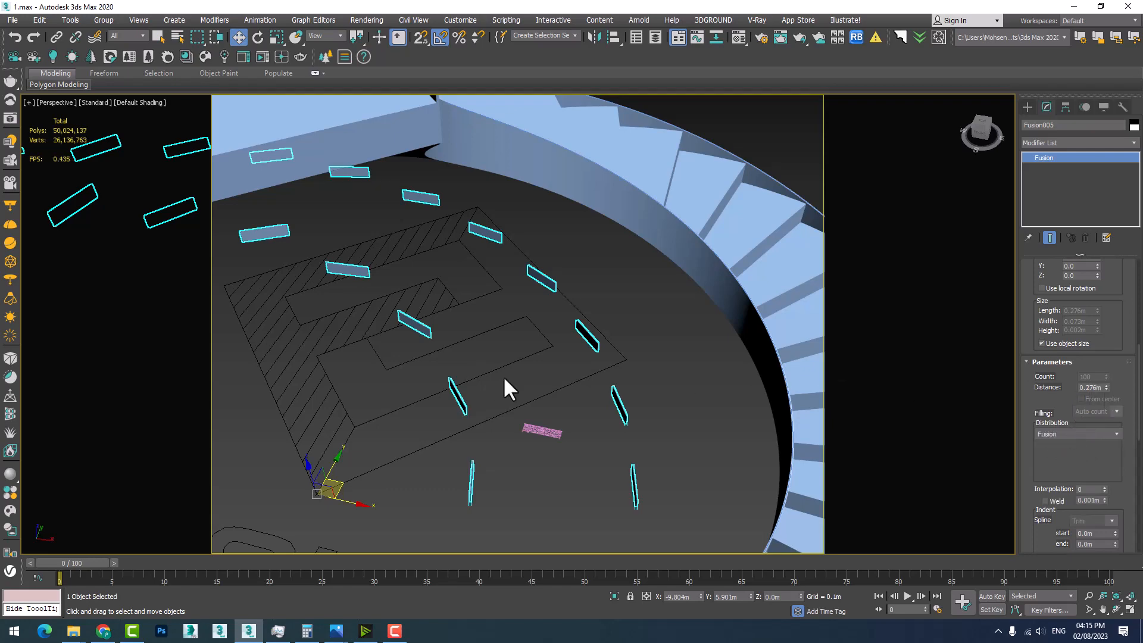
pyautogui.moveTo(503, 376); pyautogui.dragTo(511, 399, button='middle')
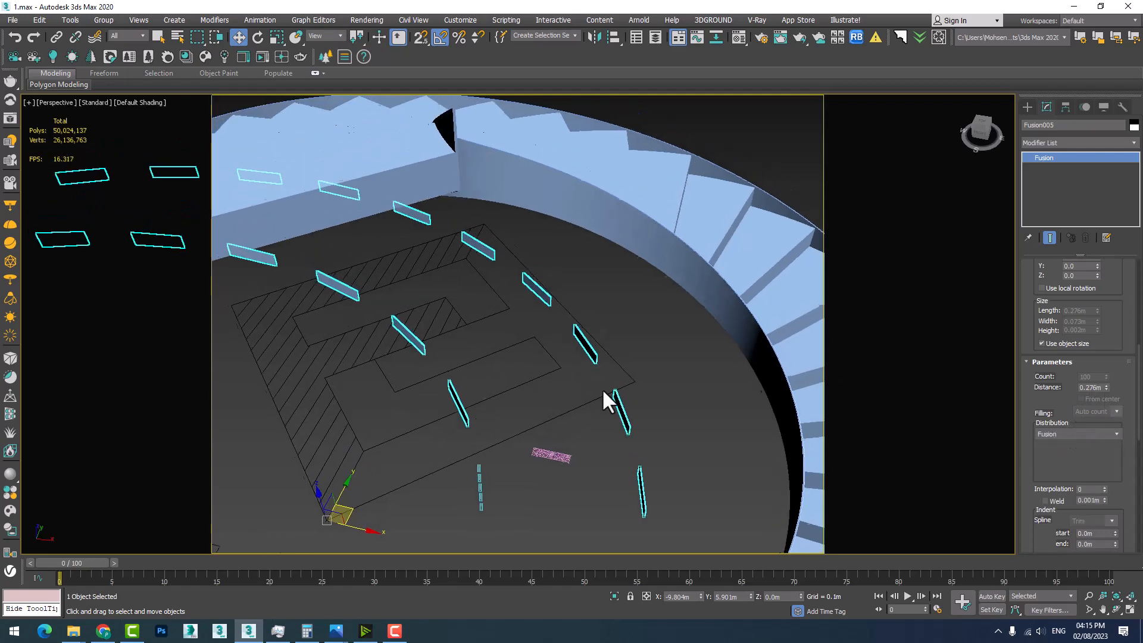
# Try a distance of 1.0 m between the distributed railing copies.
pyautogui.doubleClick(1095, 387)
pyautogui.write('1.0m')
pyautogui.press('Return')
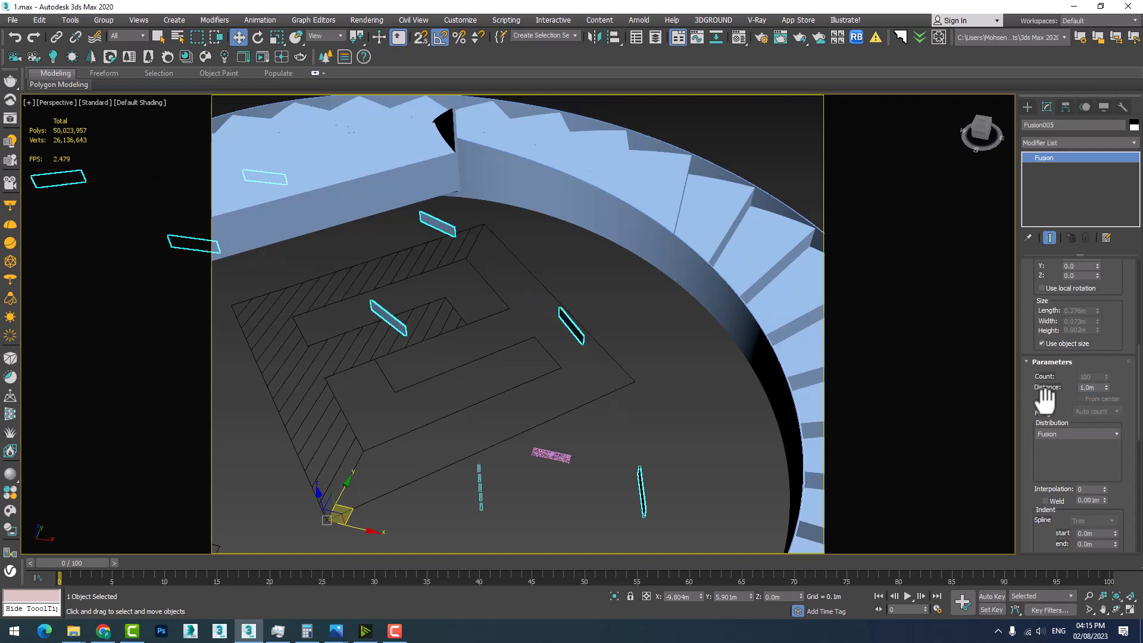
# Set the distance between the distributed railing copies to 0 m and inspect the joints between the segments.
pyautogui.doubleClick(1089, 388)
pyautogui.write('0')
pyautogui.press('Return')
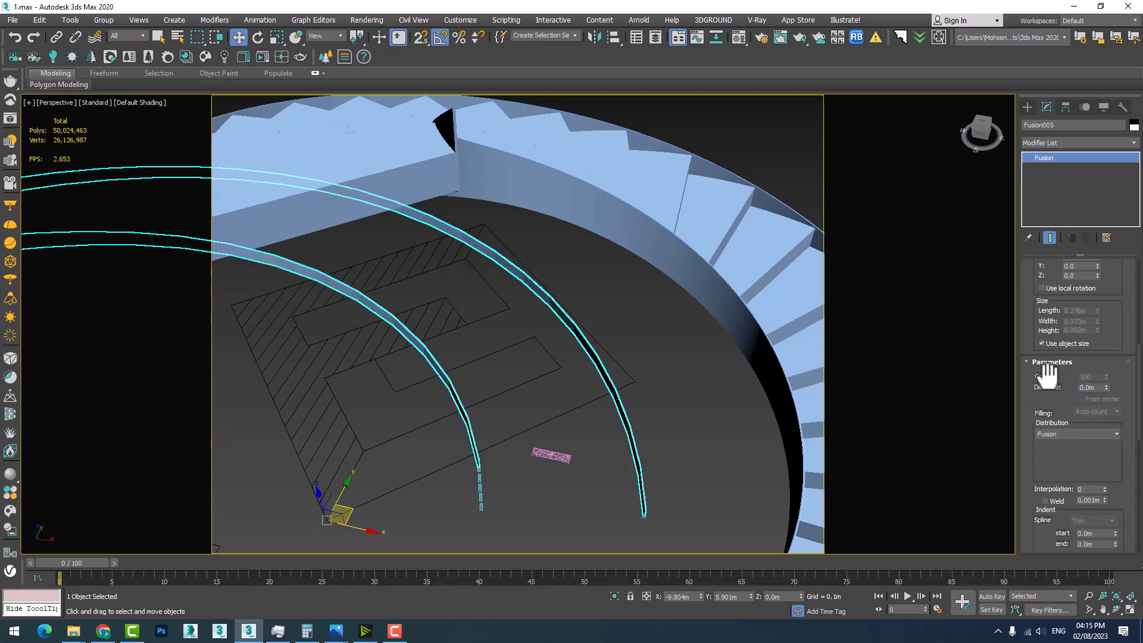
pyautogui.scroll(5, 554, 275)
pyautogui.scroll(6, 551, 267)
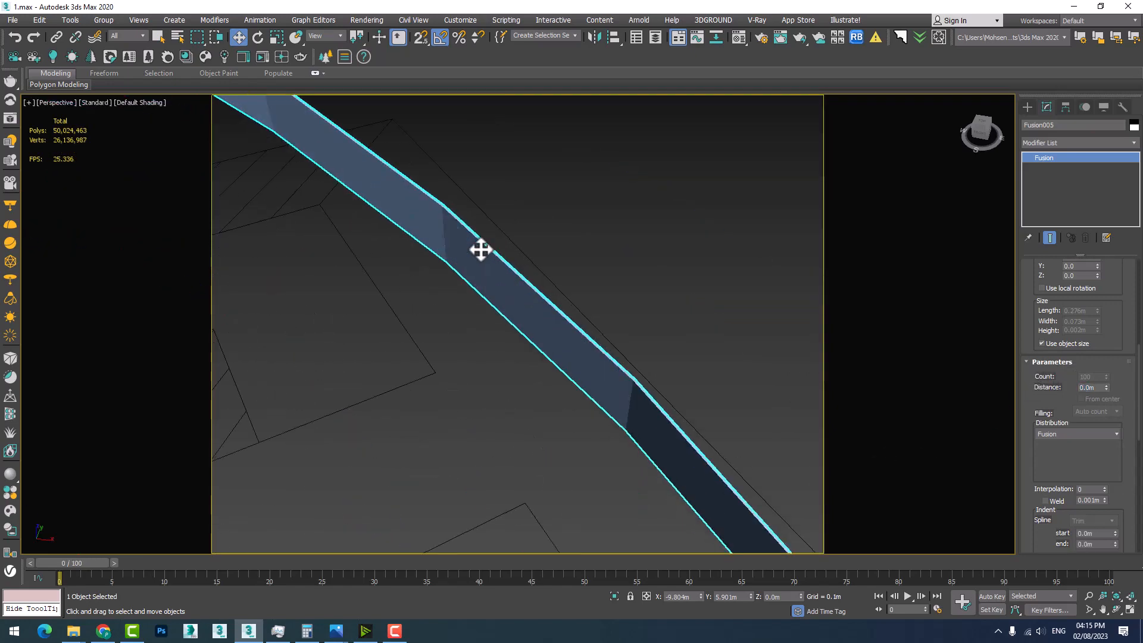
pyautogui.scroll(-6, 521, 311)
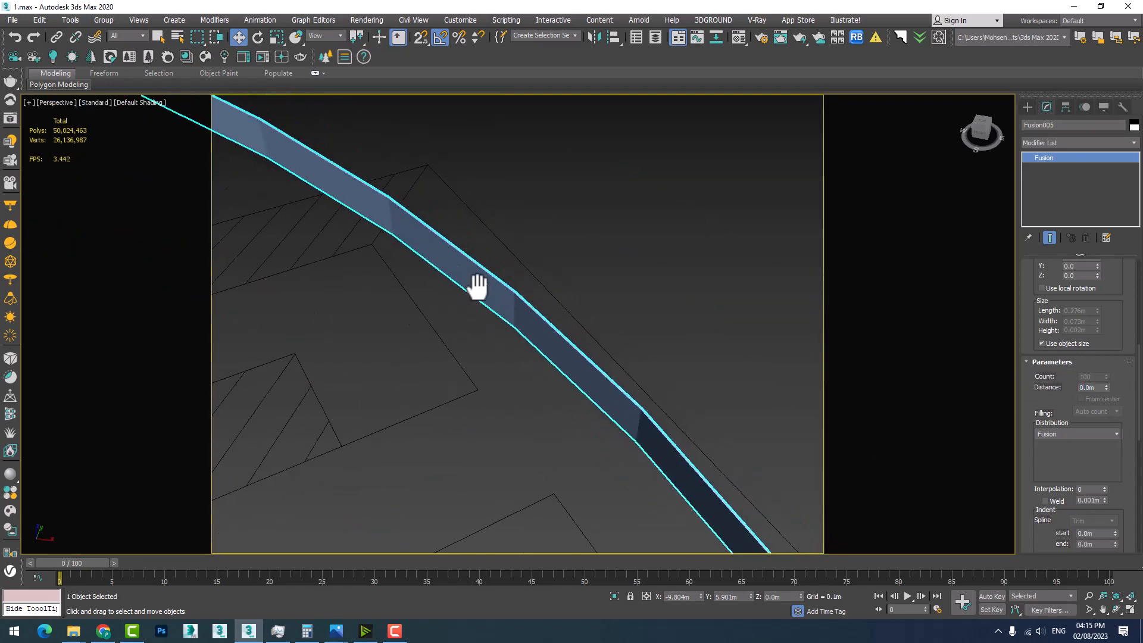
# Select the original extruded railing and compare it with the curved strips generated along the path.
pyautogui.moveTo(1054, 456); pyautogui.dragTo(1010, 265)
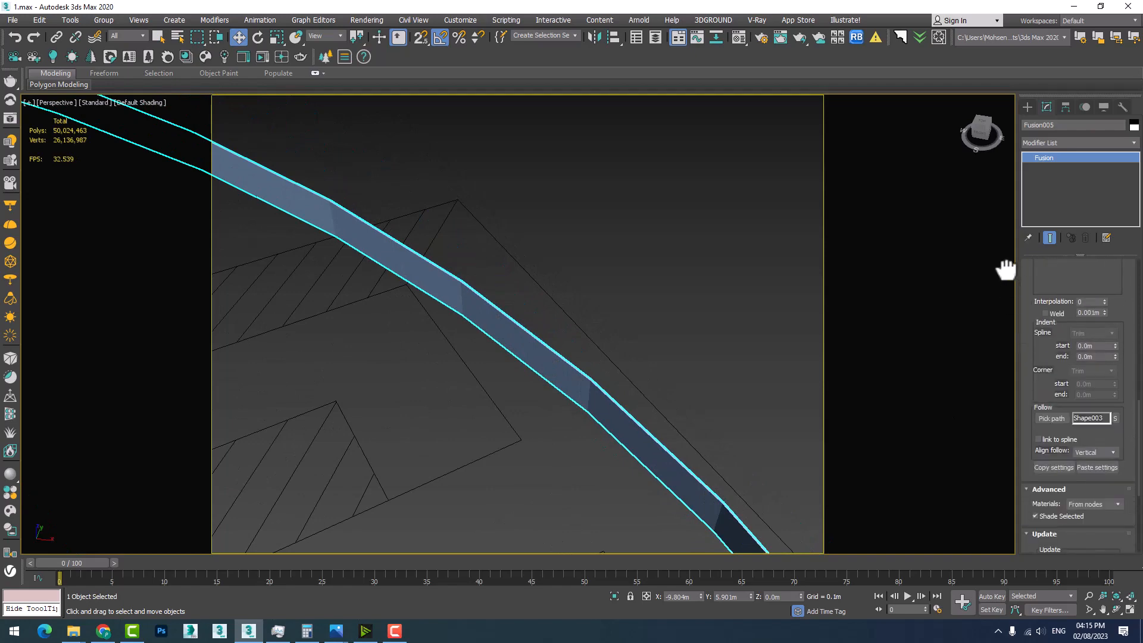
pyautogui.scroll(-6, 595, 268)
pyautogui.moveTo(566, 247); pyautogui.dragTo(584, 283, button='middle')
pyautogui.scroll(7, 555, 308)
pyautogui.moveTo(548, 346); pyautogui.dragTo(499, 322, button='middle')
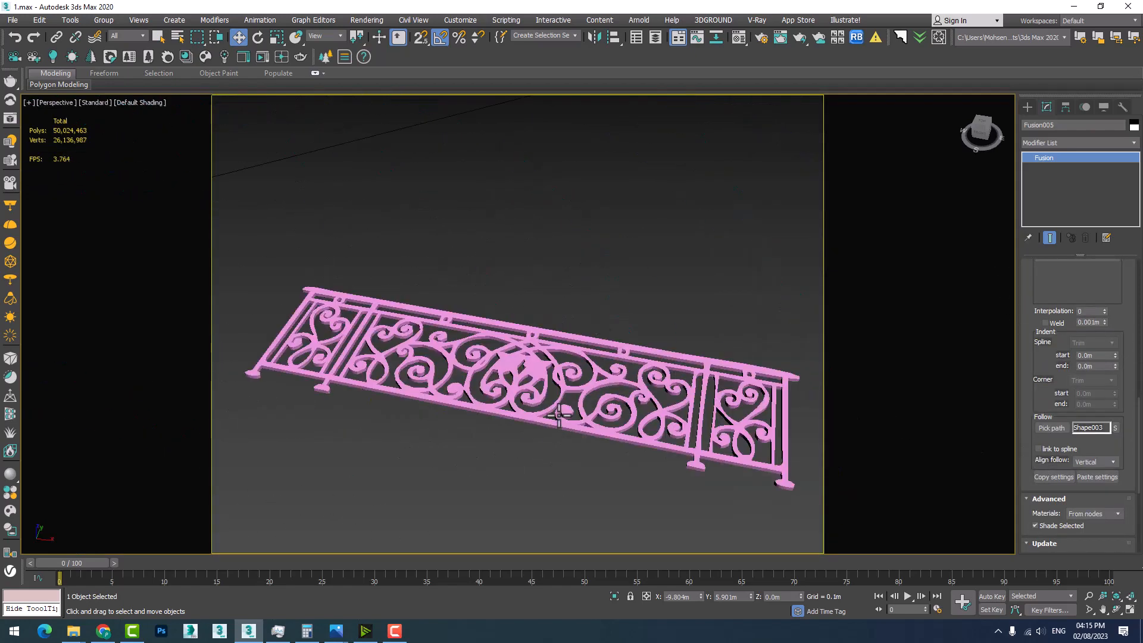
pyautogui.click(574, 339)
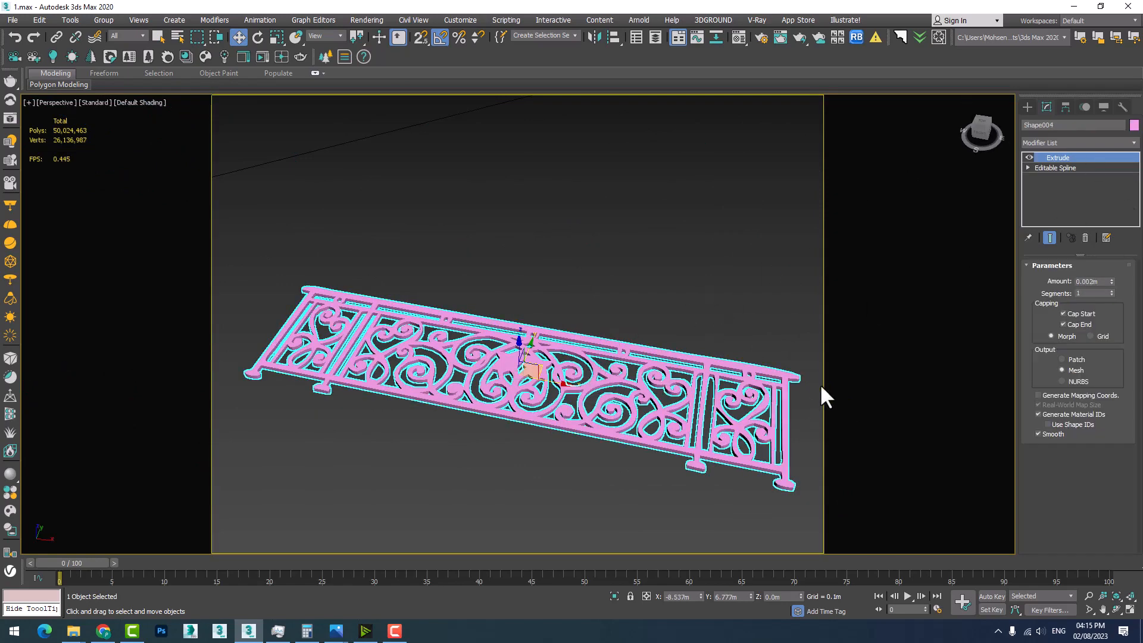
pyautogui.scroll(-4, 547, 390)
pyautogui.scroll(4, 548, 390)
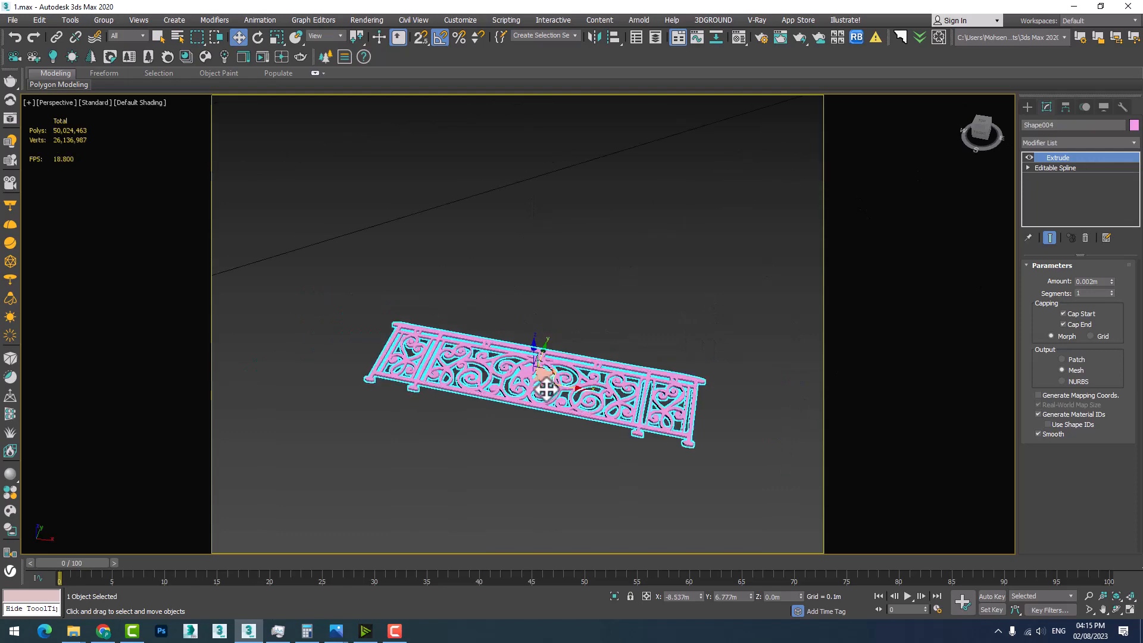
pyautogui.scroll(-5, 547, 387)
pyautogui.scroll(-5, 548, 381)
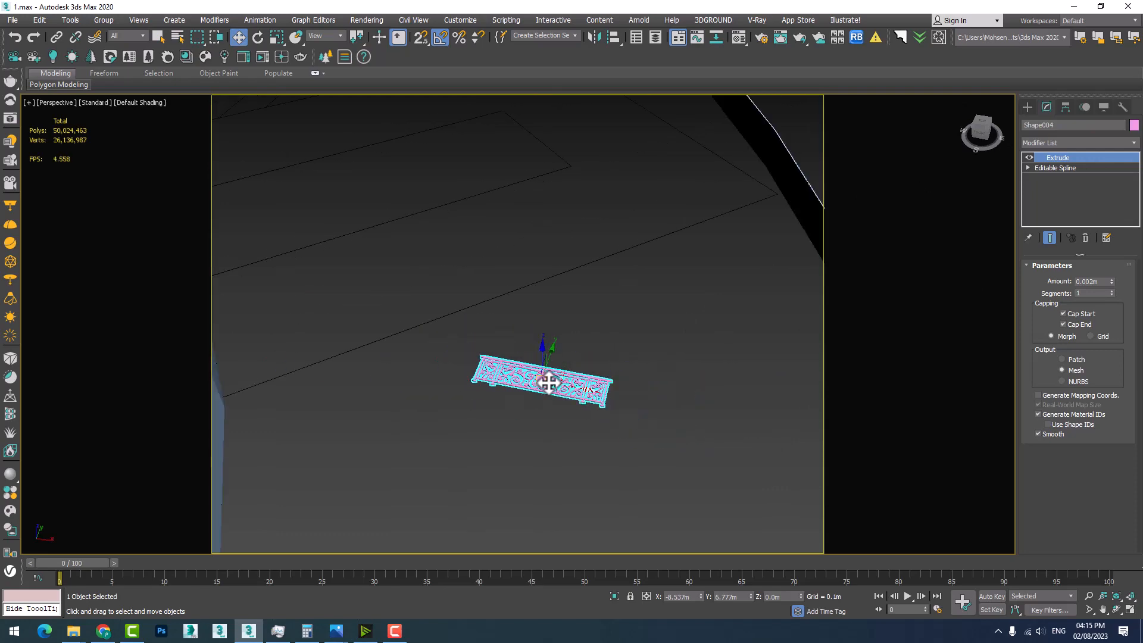
pyautogui.scroll(3, 554, 387)
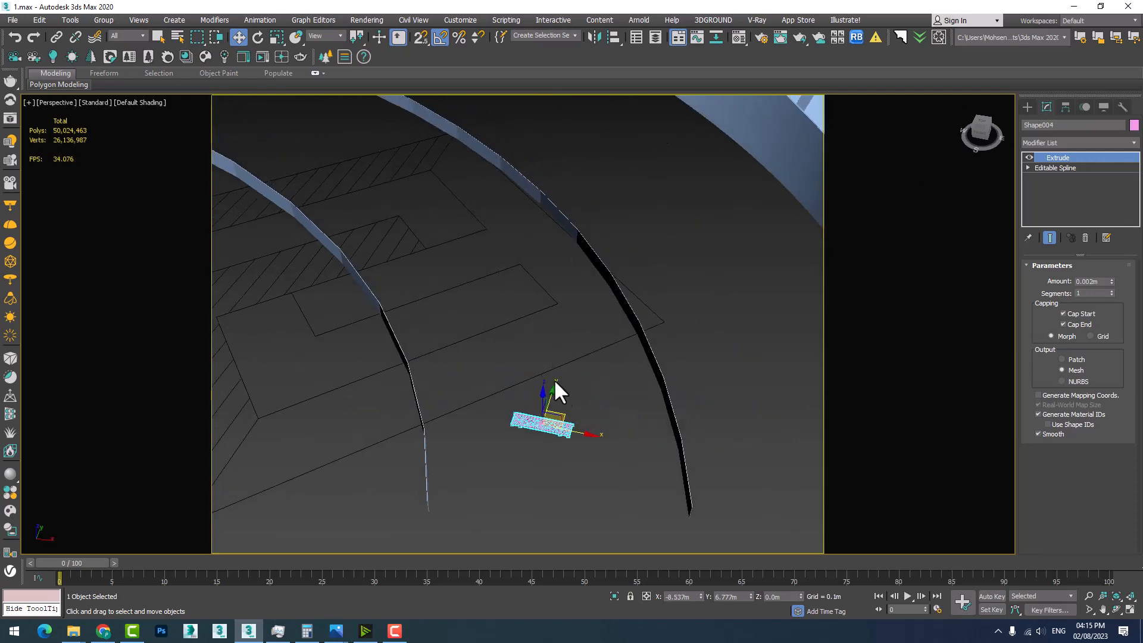
# Select the curved Fusion strips, try the Clone and Fit to distribution modes, and set the mode back to Fusion.
pyautogui.click(562, 216)
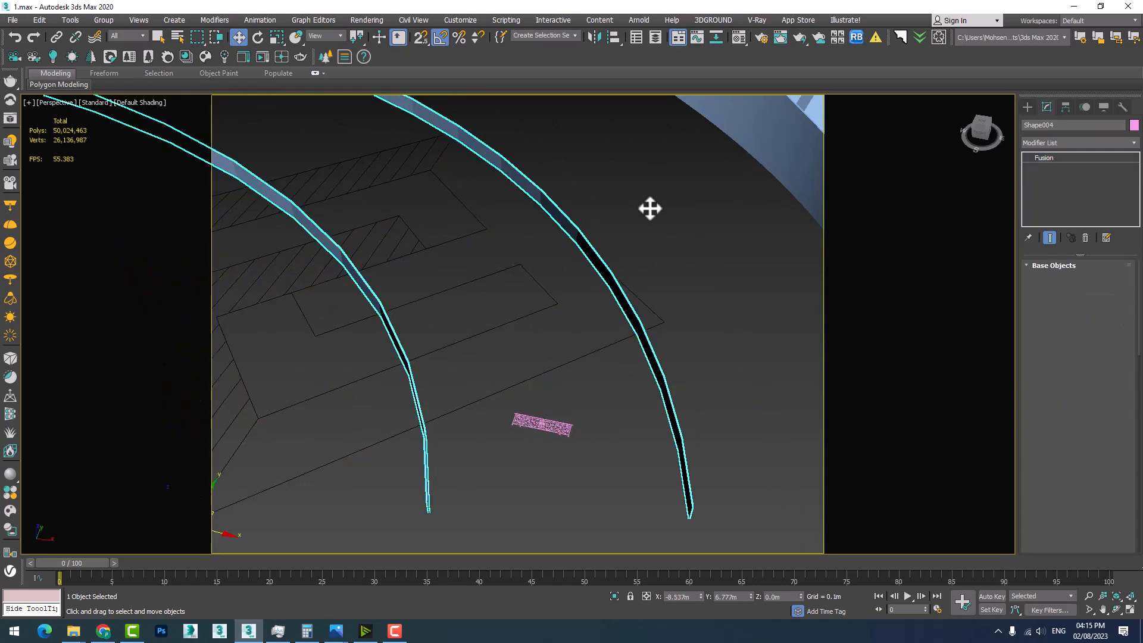
pyautogui.scroll(-5, 1087, 500)
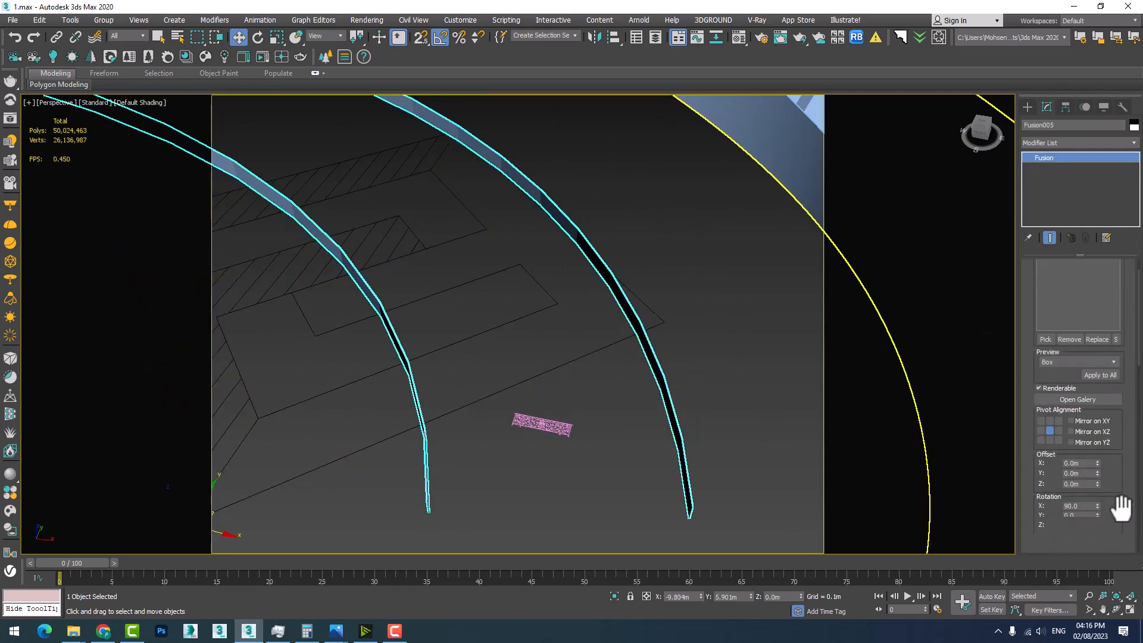
pyautogui.scroll(-2, 1054, 492)
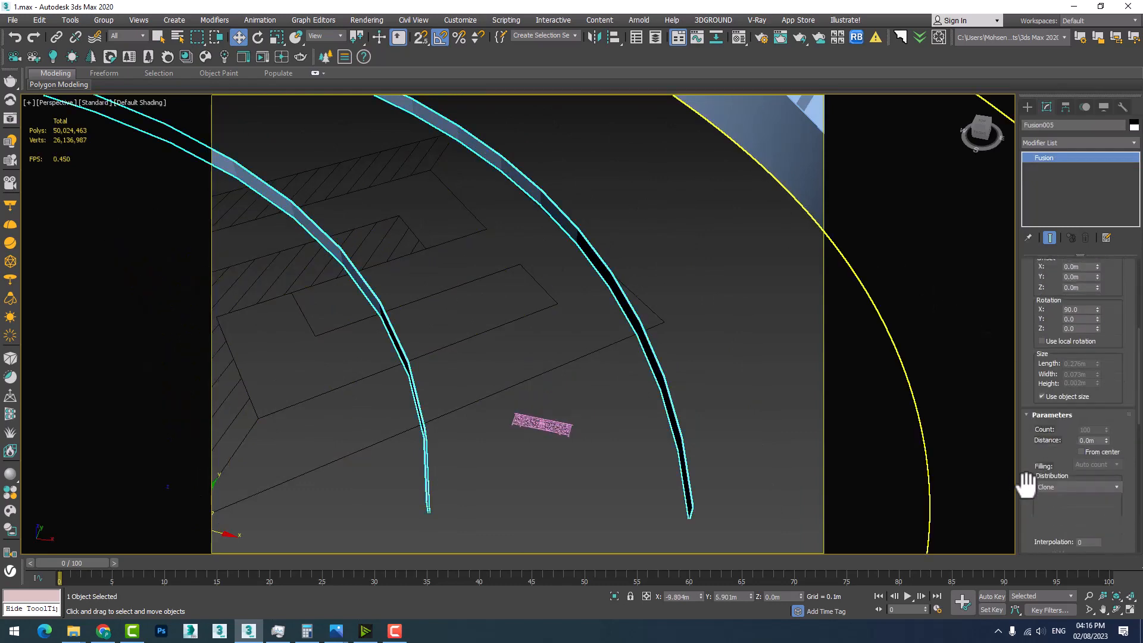
pyautogui.scroll(-2, 1036, 509)
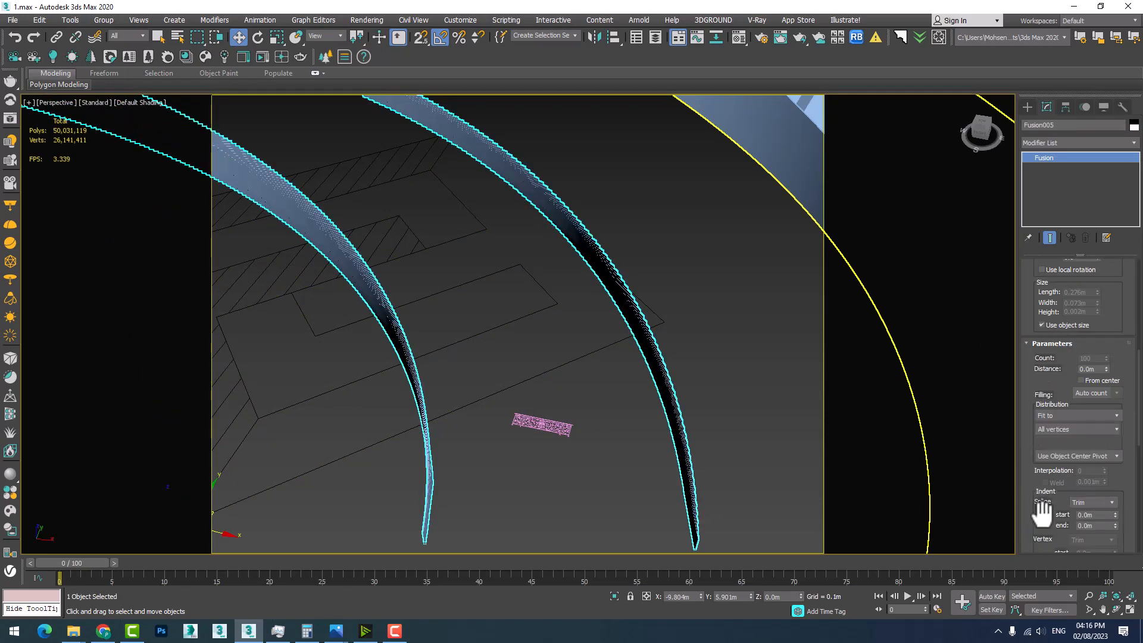
pyautogui.click(1055, 415)
pyautogui.click(1060, 424)
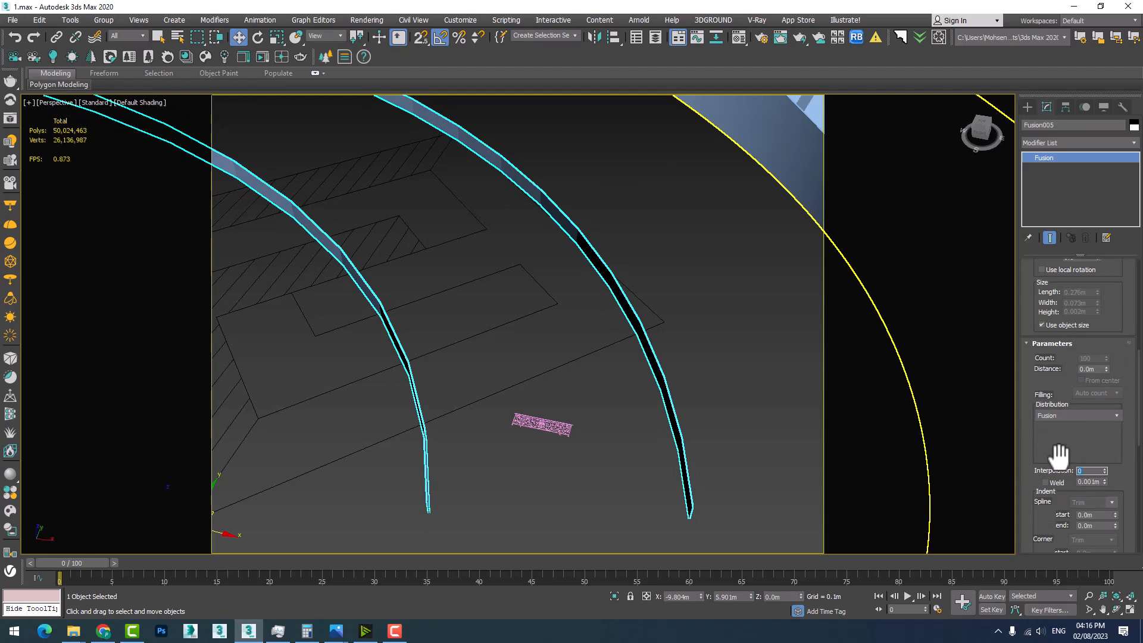
# Try interpolation values of 10 and 100 on the curved strips to smooth their bend along the path.
pyautogui.write('20')
pyautogui.press('Return')
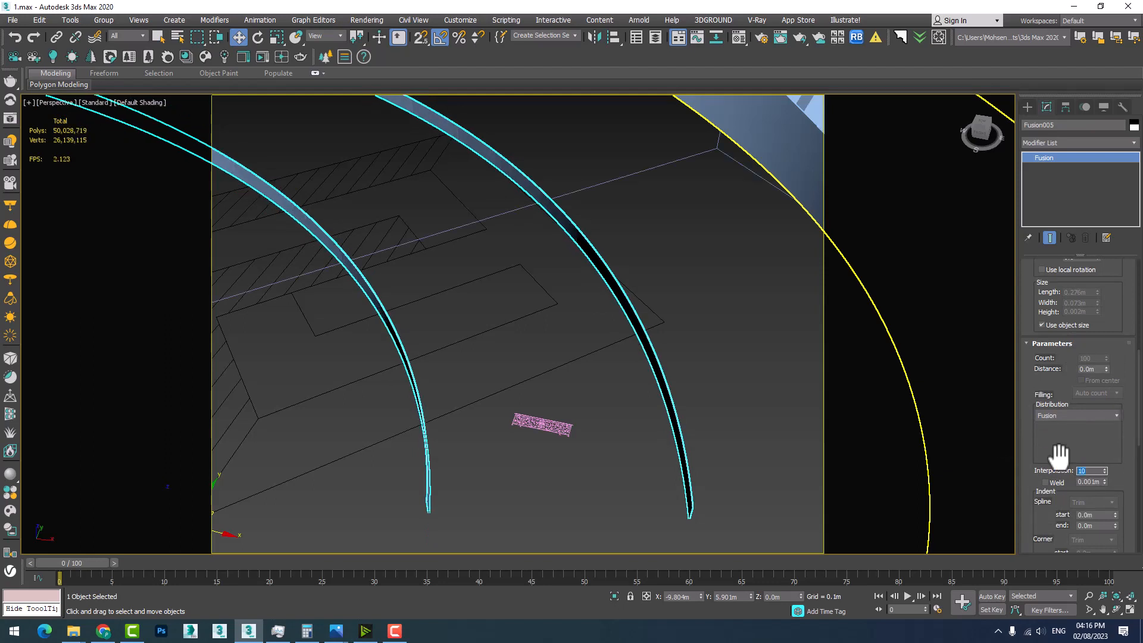
pyautogui.write('10')
pyautogui.scroll(6, 612, 294)
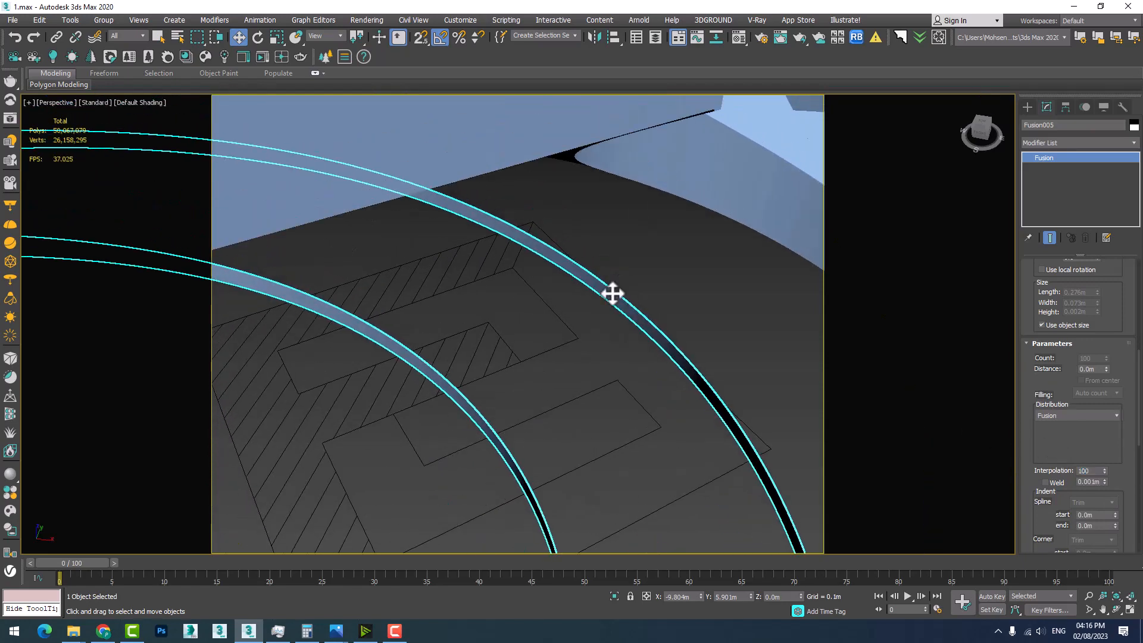
# Inspect the smoothness of the inner and outer curved strips close up and in the full staircase context.
pyautogui.scroll(3, 587, 181)
pyautogui.scroll(-3, 588, 181)
pyautogui.scroll(3, 534, 224)
pyautogui.scroll(-5, 534, 224)
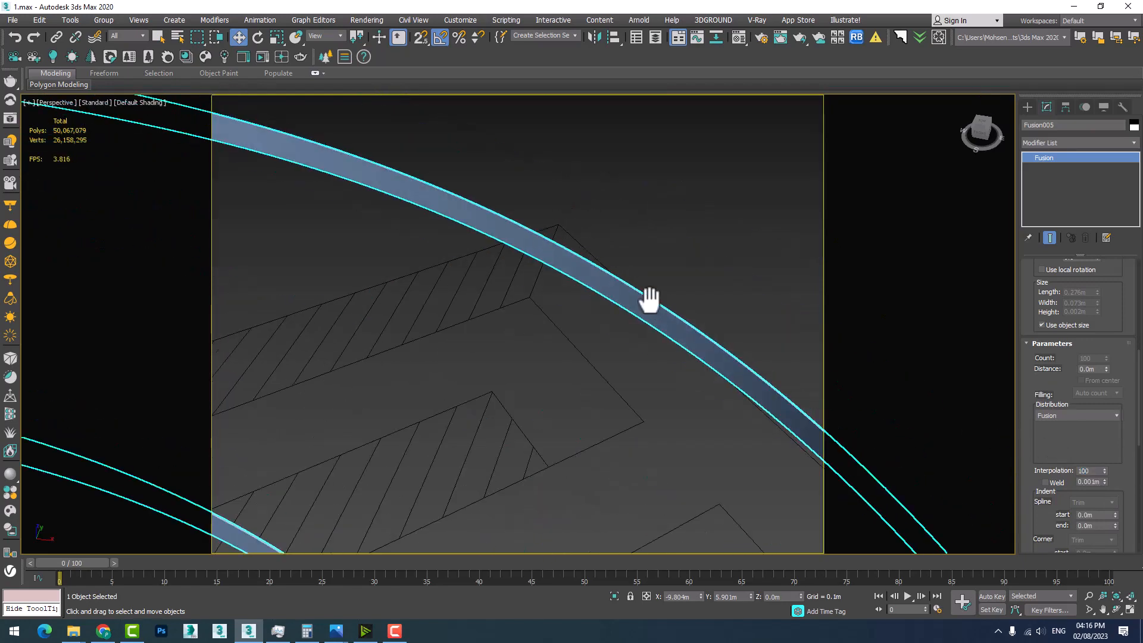
pyautogui.moveTo(650, 300); pyautogui.dragTo(654, 356, button='middle')
pyautogui.scroll(-2, 656, 353)
pyautogui.moveTo(638, 403); pyautogui.dragTo(682, 435, button='middle')
pyautogui.scroll(2, 467, 374)
pyautogui.scroll(-6, 467, 374)
pyautogui.scroll(-3, 468, 368)
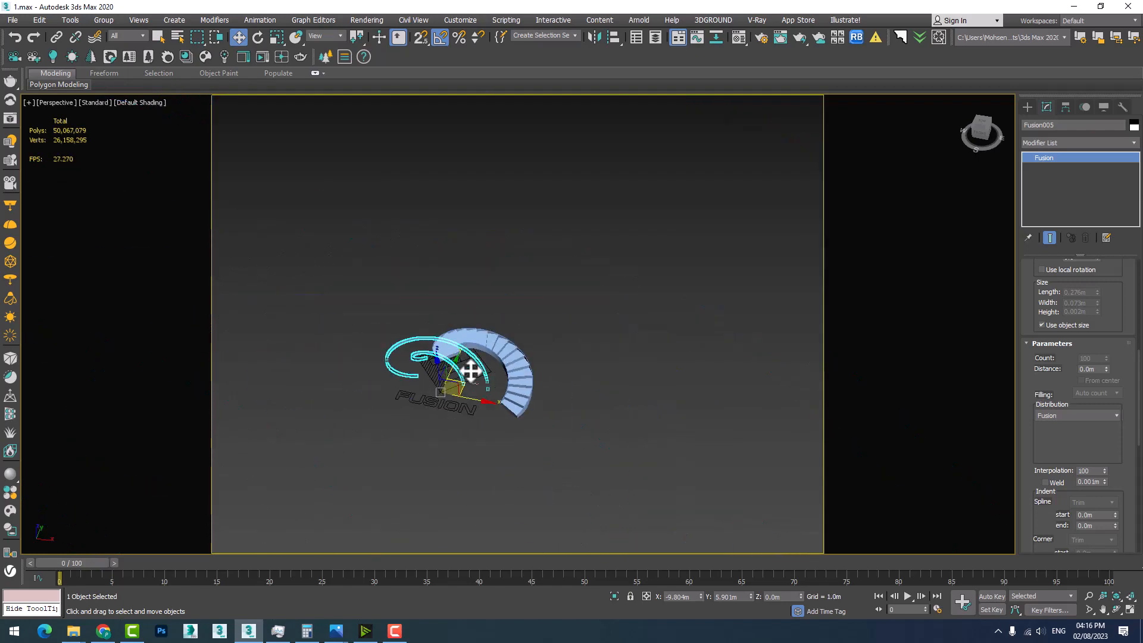
pyautogui.scroll(8, 471, 393)
pyautogui.scroll(4, 464, 260)
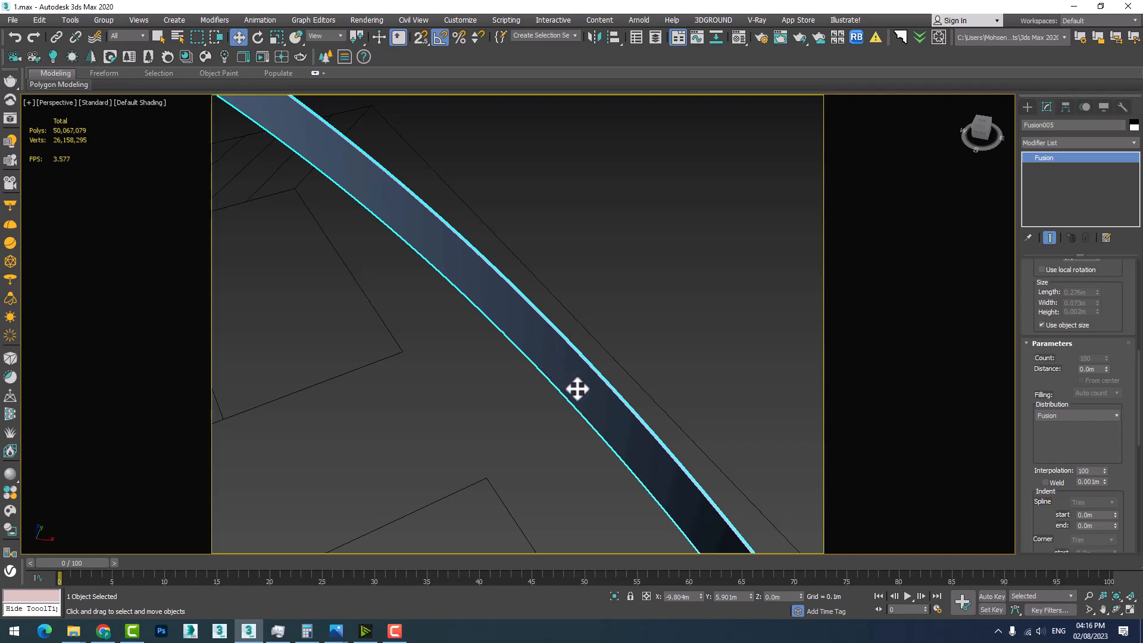
pyautogui.moveTo(576, 387); pyautogui.dragTo(571, 332, button='middle')
pyautogui.scroll(-4, 601, 316)
pyautogui.scroll(-3, 613, 327)
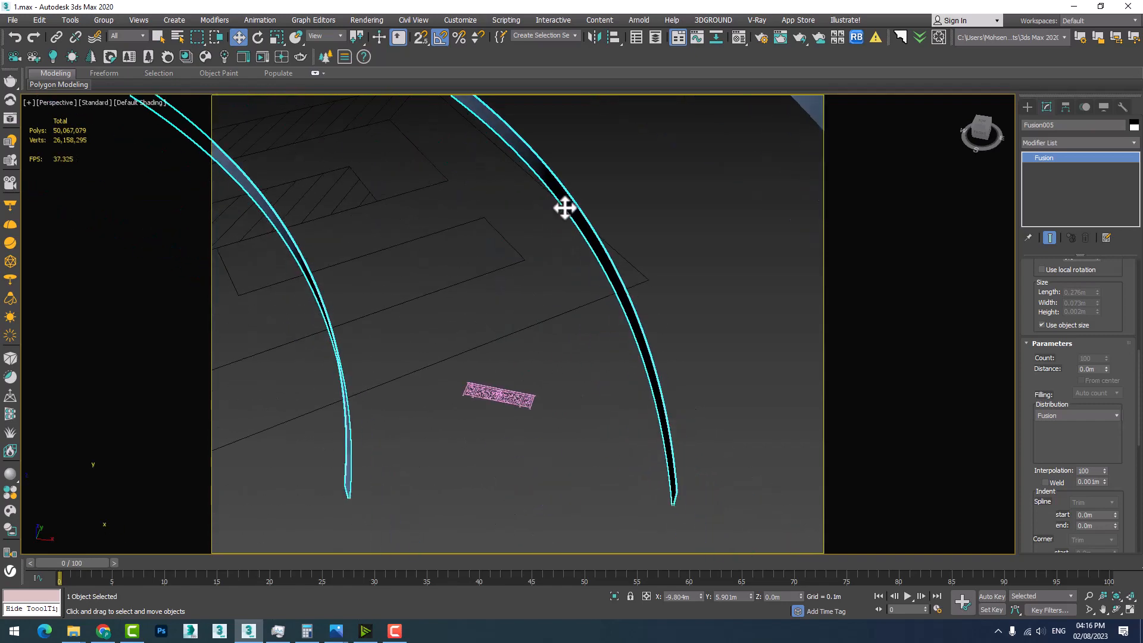
pyautogui.scroll(6, 630, 349)
pyautogui.scroll(-4, 566, 226)
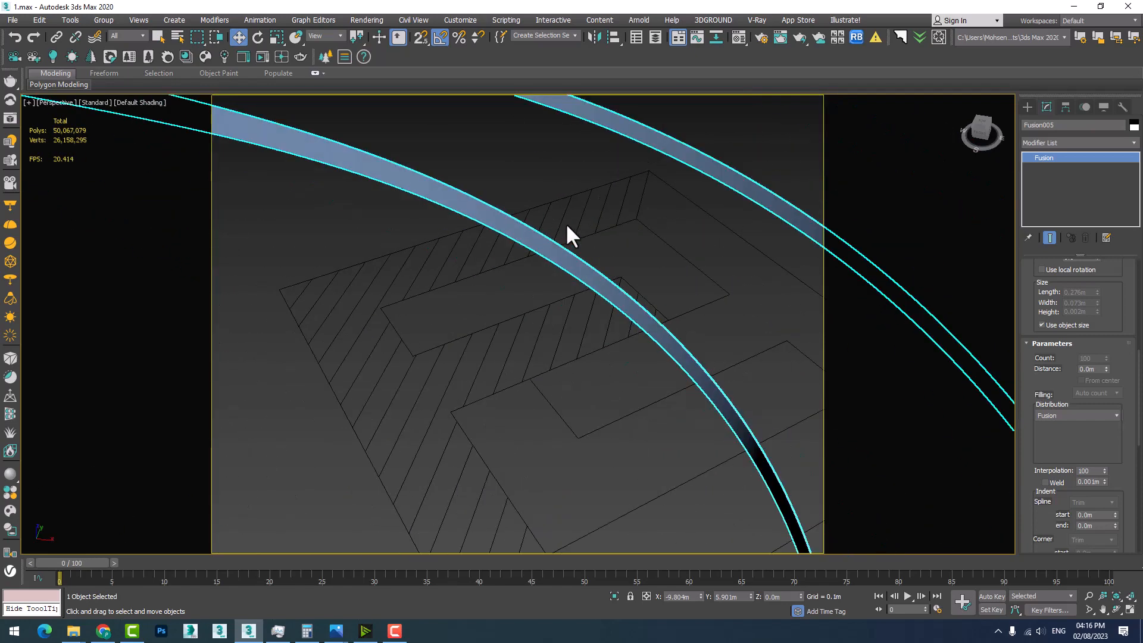
# Change the preview mode of the distributed railing geometry from Box to Full Mesh.
pyautogui.moveTo(1038, 298); pyautogui.dragTo(1029, 467)
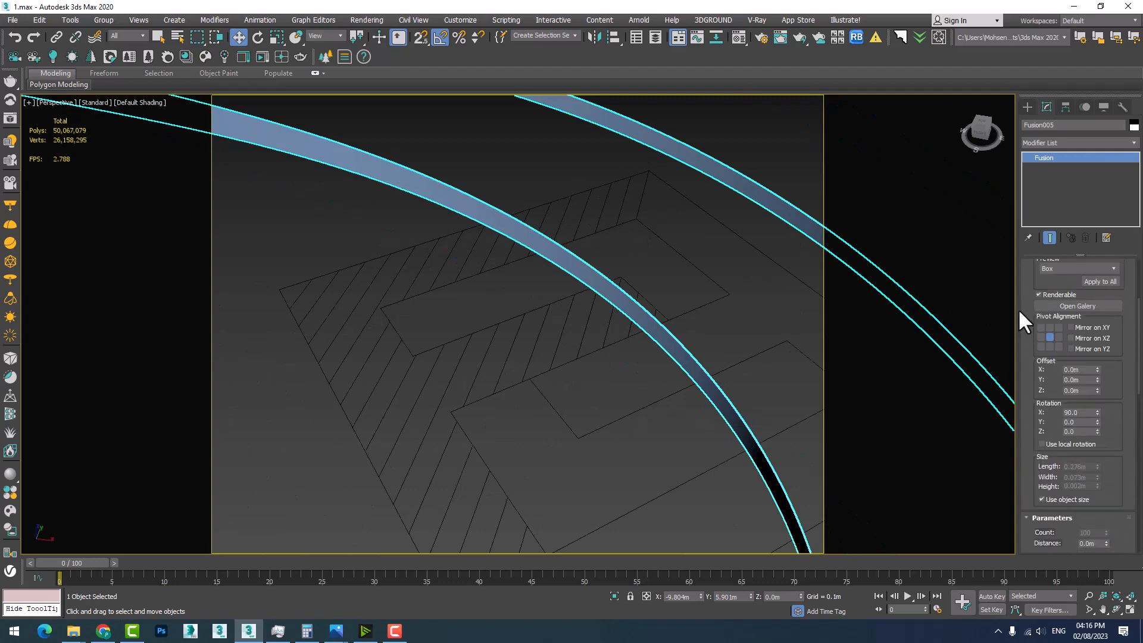
pyautogui.scroll(4, 1039, 364)
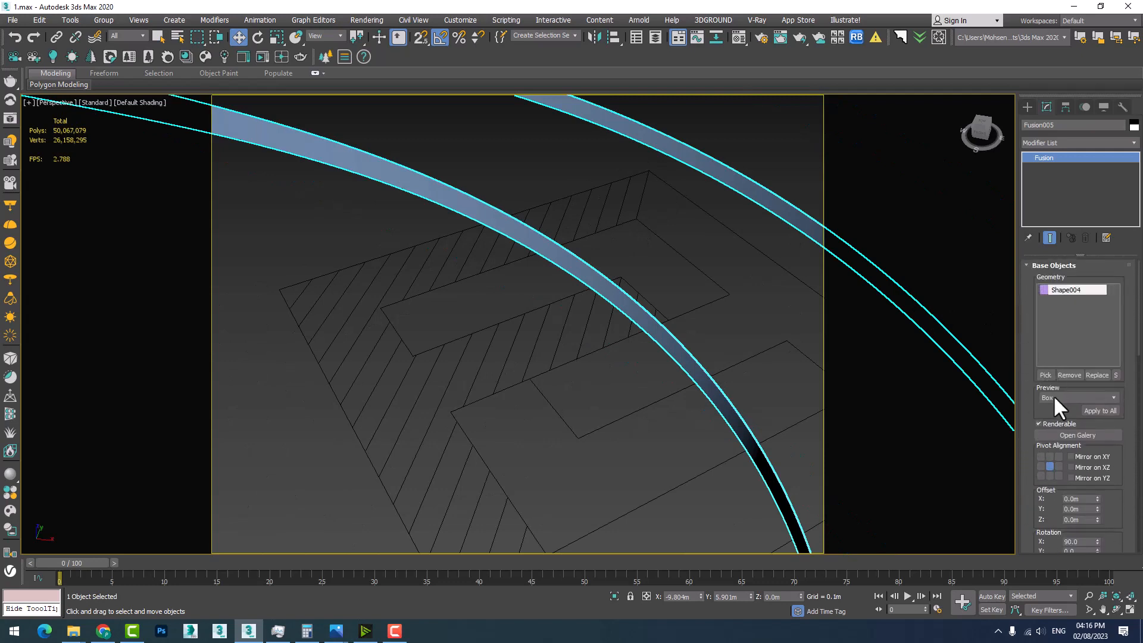
pyautogui.click(1053, 396)
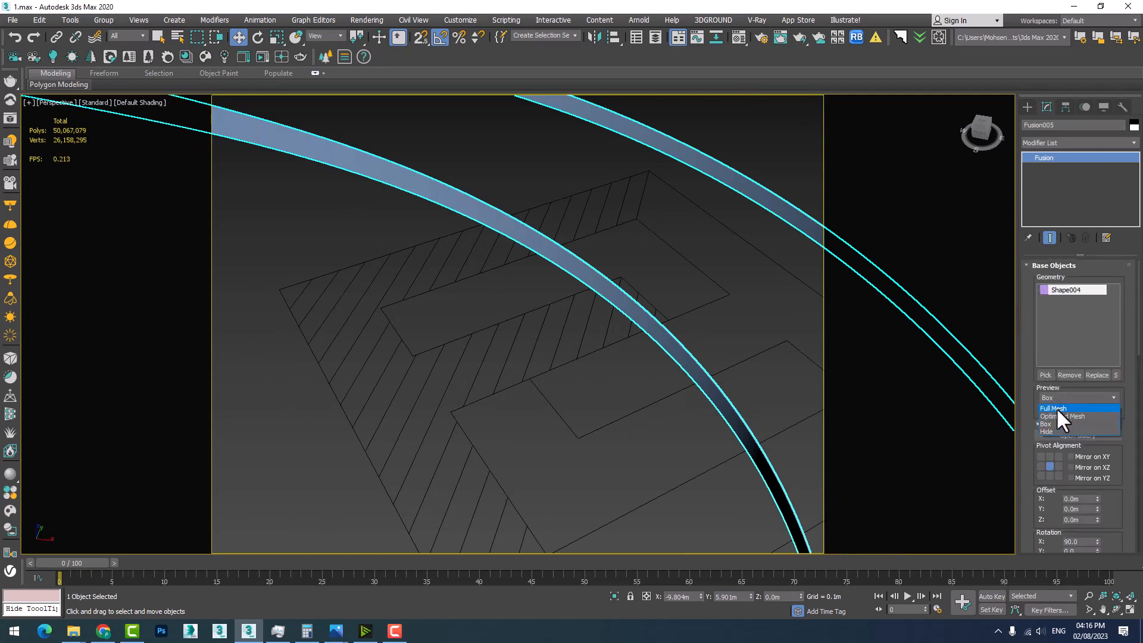
pyautogui.click(1056, 407)
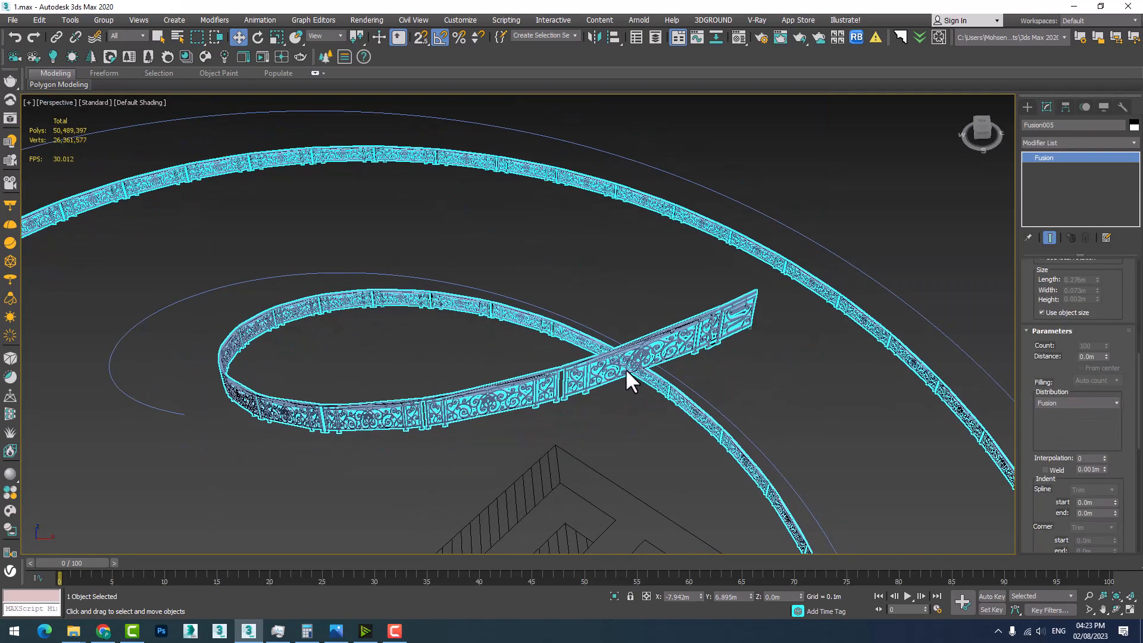
# Examine the full-mesh railing's ornament and segment joints around the inner loop and at the ends of both runs.
pyautogui.scroll(5, 625, 368)
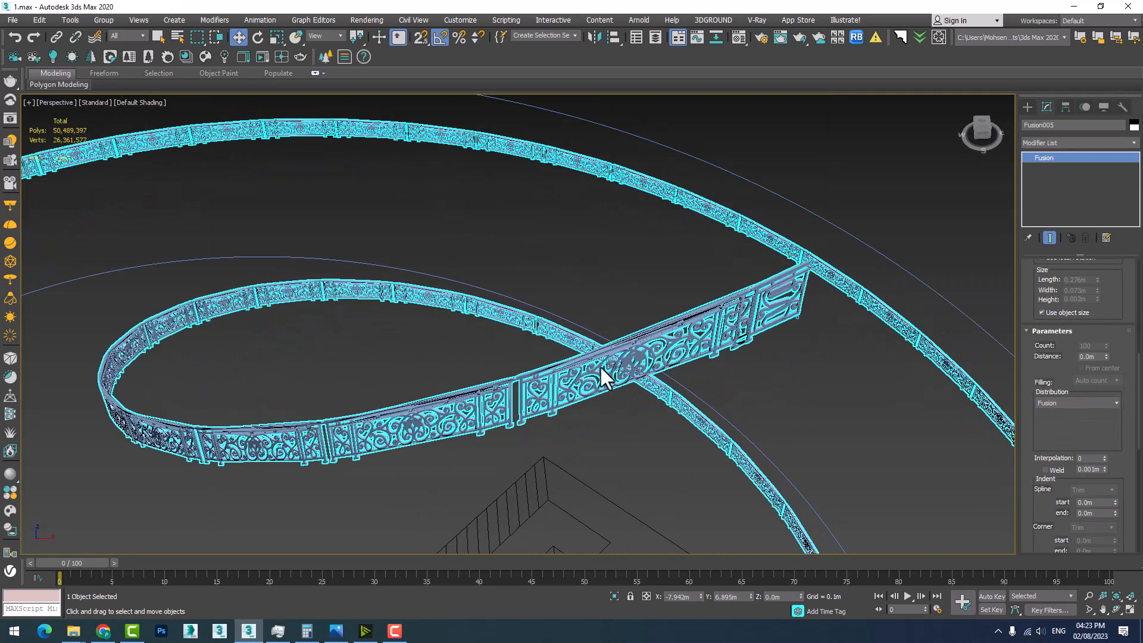
pyautogui.scroll(5, 765, 295)
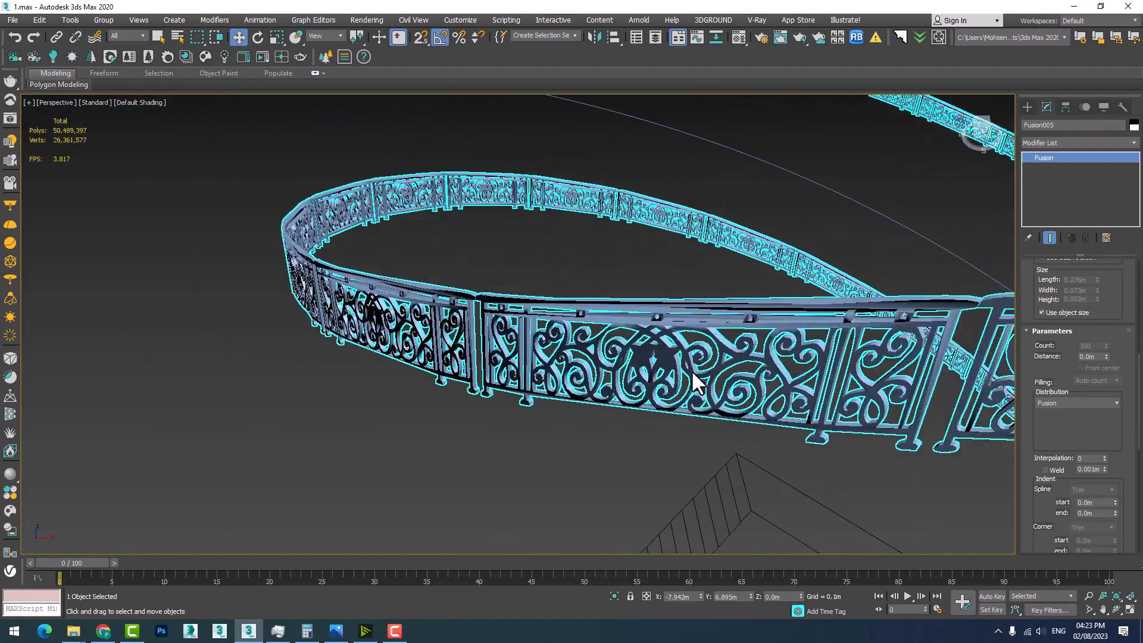
pyautogui.scroll(1, 605, 417)
pyautogui.scroll(-2, 605, 416)
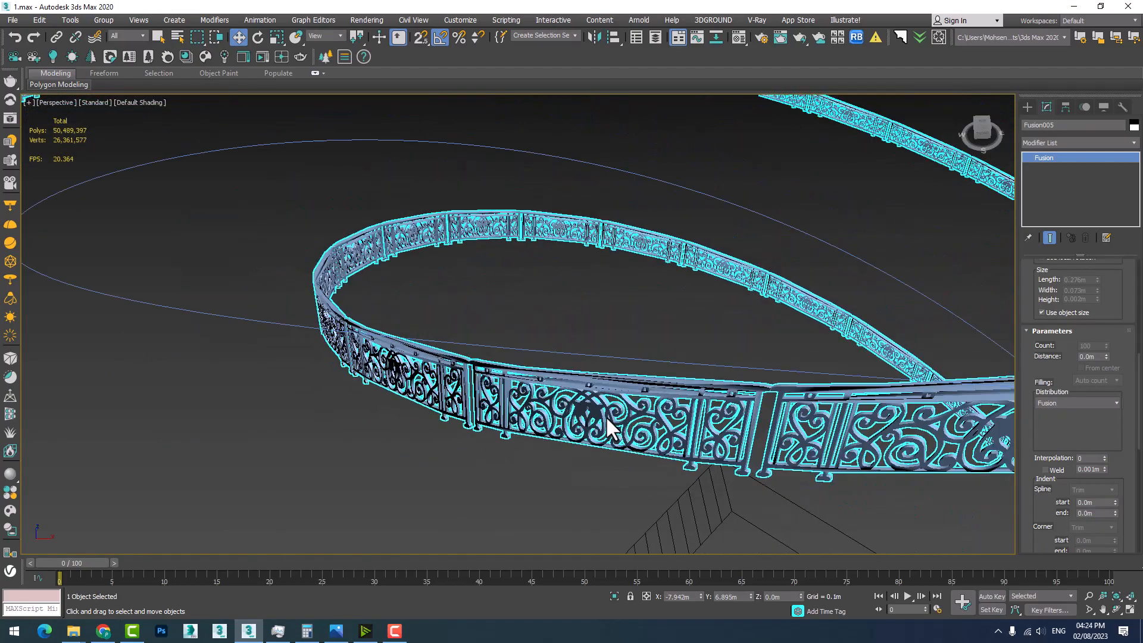
pyautogui.scroll(2, 607, 407)
pyautogui.moveTo(607, 407); pyautogui.dragTo(333, 467, button='middle')
pyautogui.scroll(-3, 644, 400)
pyautogui.scroll(2, 631, 417)
pyautogui.moveTo(607, 459); pyautogui.dragTo(599, 387, button='middle')
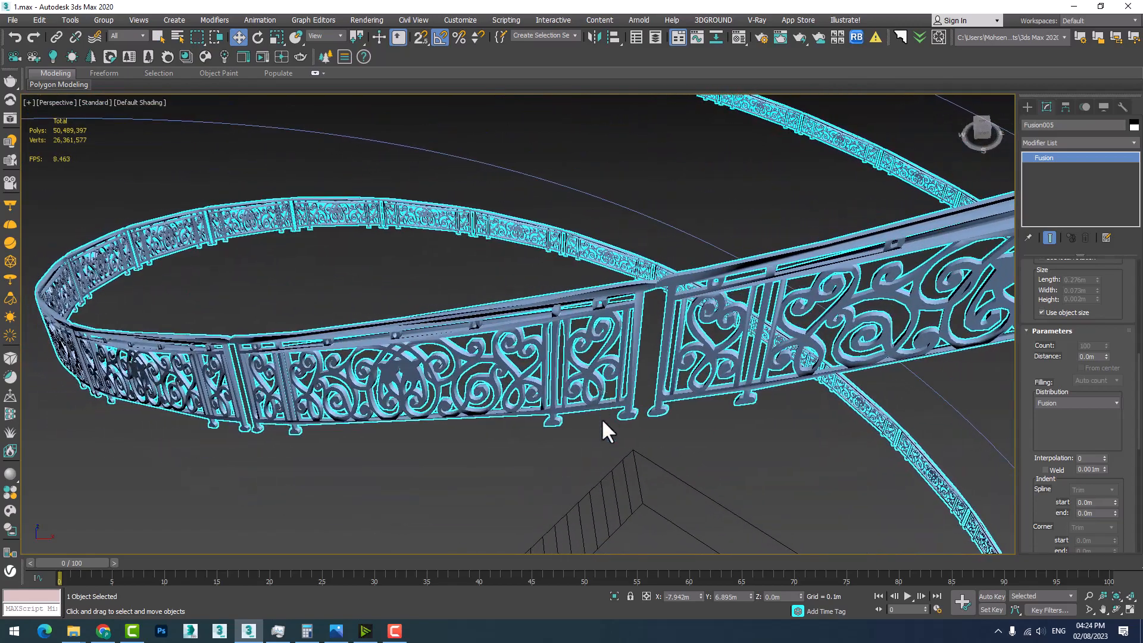
pyautogui.moveTo(599, 428); pyautogui.dragTo(636, 427, button='middle')
pyautogui.scroll(-8, 635, 423)
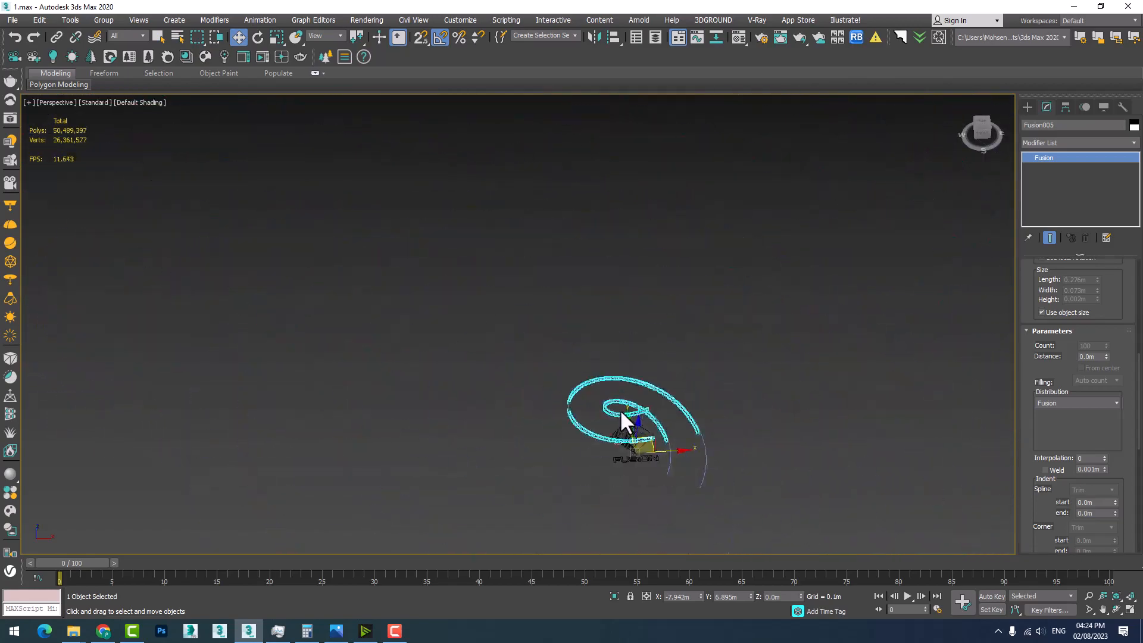
pyautogui.scroll(10, 620, 409)
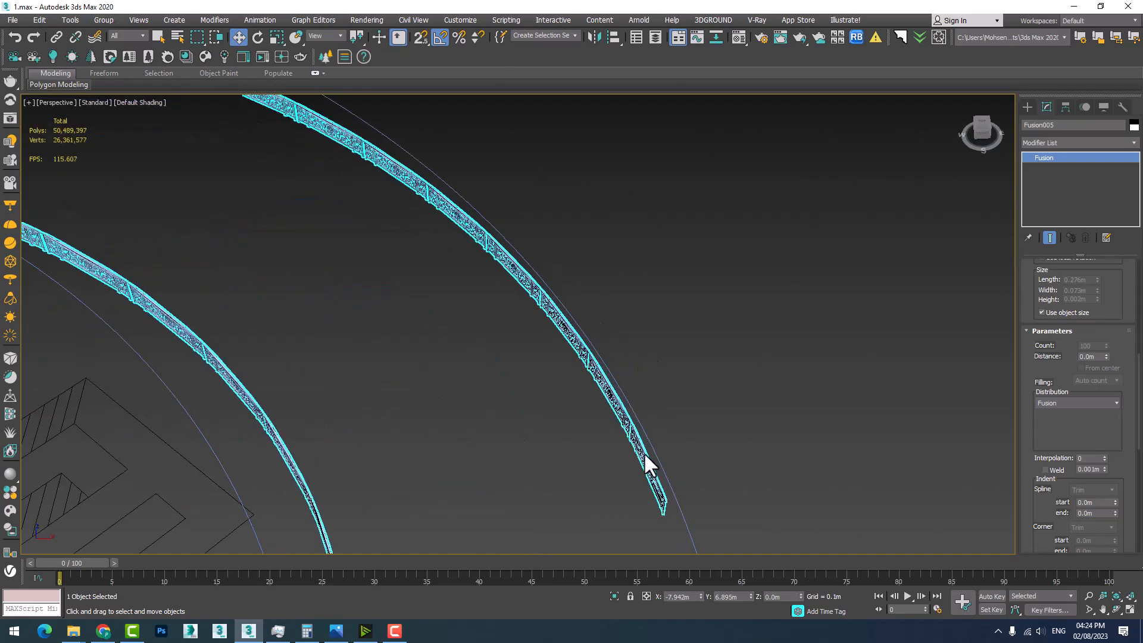
pyautogui.moveTo(645, 457); pyautogui.dragTo(652, 384, button='middle')
pyautogui.scroll(-5, 1032, 425)
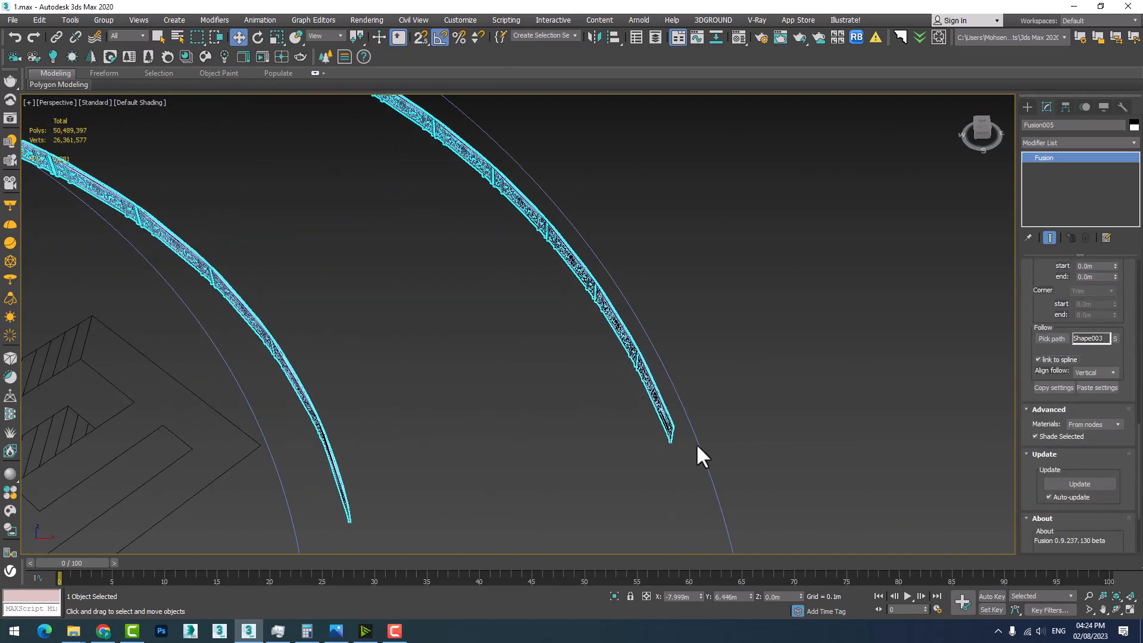
pyautogui.keyDown('alt'); pyautogui.moveTo(697, 446); pyautogui.dragTo(554, 424, button='middle'); pyautogui.keyUp('alt')
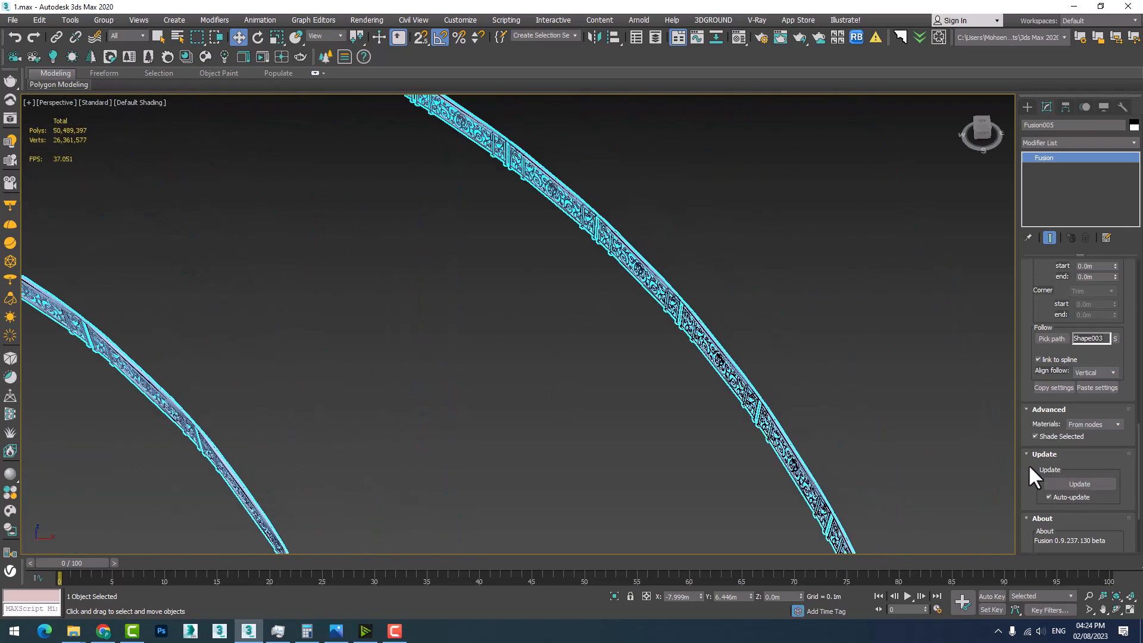
# Set the Fusion railing's interpolation to 10 and check the bend of the handrail at a joint between segments.
pyautogui.moveTo(1027, 463); pyautogui.dragTo(1044, 274)
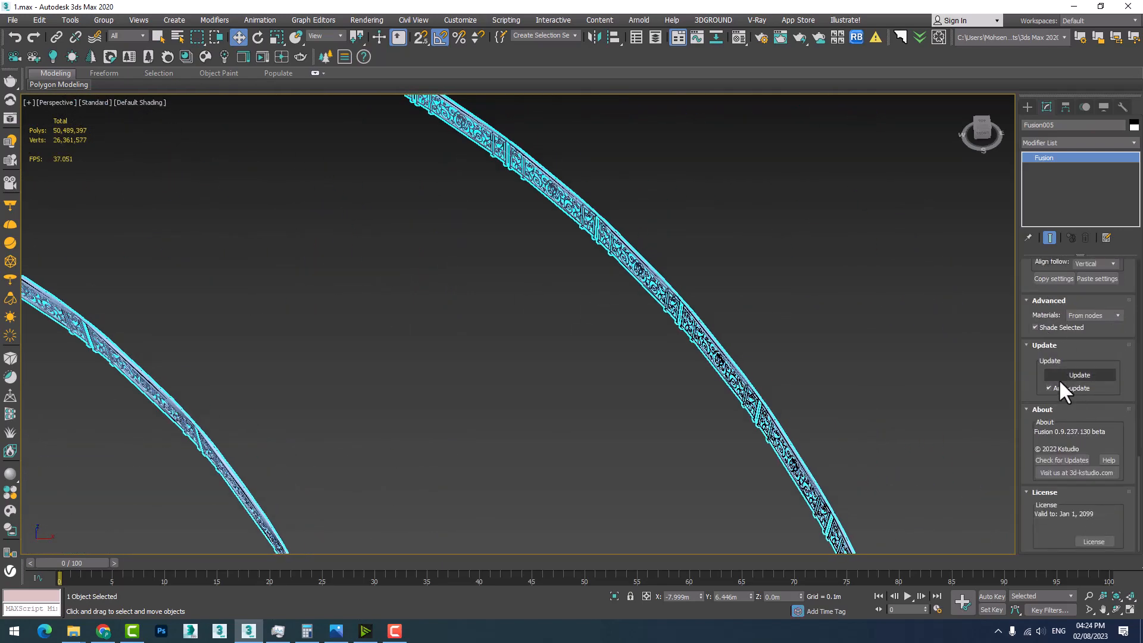
pyautogui.scroll(5, 1077, 350)
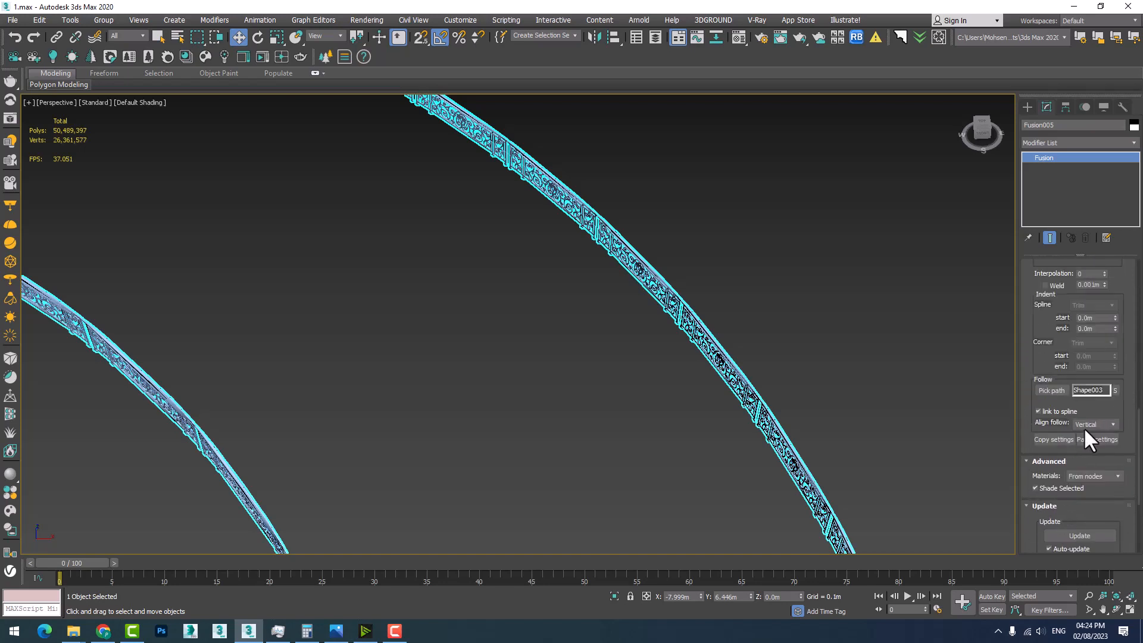
pyautogui.moveTo(1038, 330); pyautogui.dragTo(1041, 372)
pyautogui.doubleClick(1087, 316)
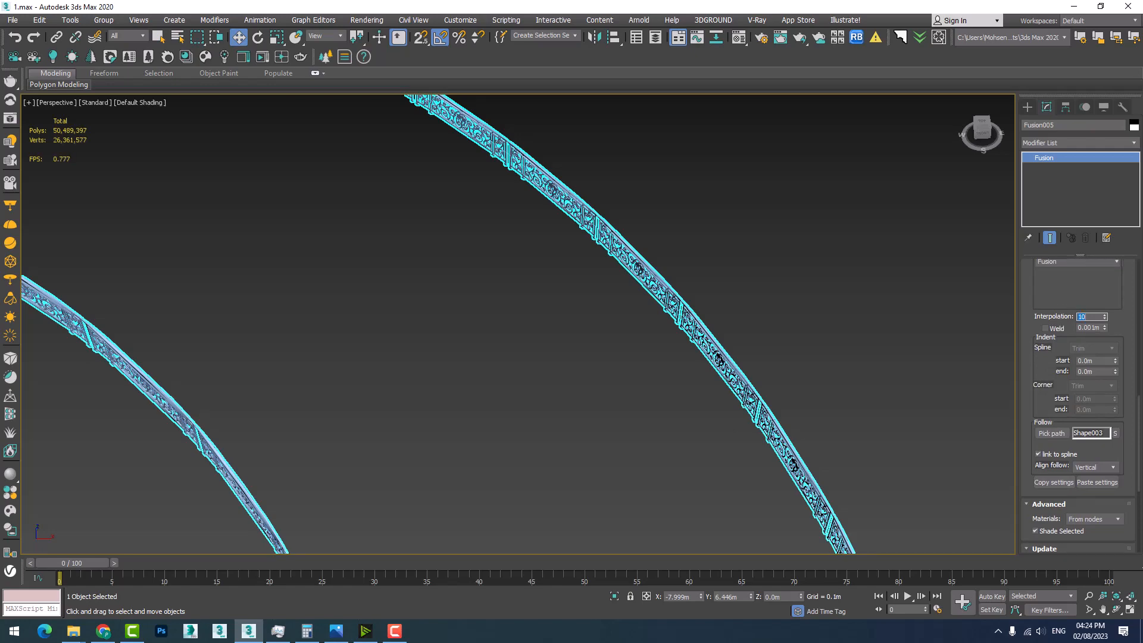
pyautogui.scroll(5, 582, 465)
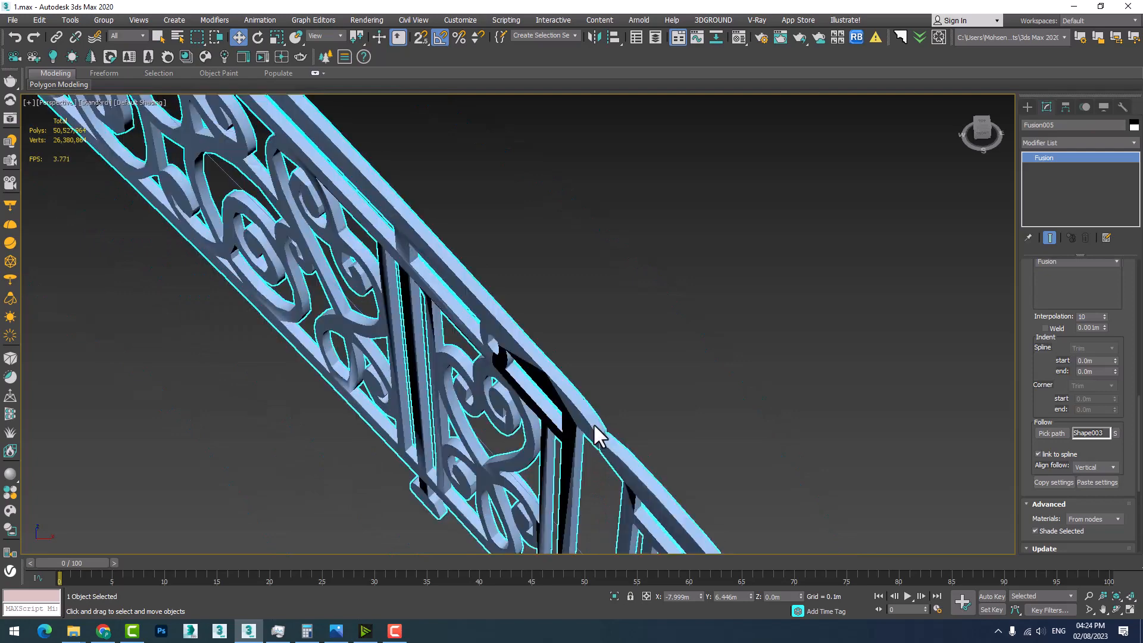
pyautogui.scroll(-1, 594, 425)
pyautogui.scroll(1, 586, 423)
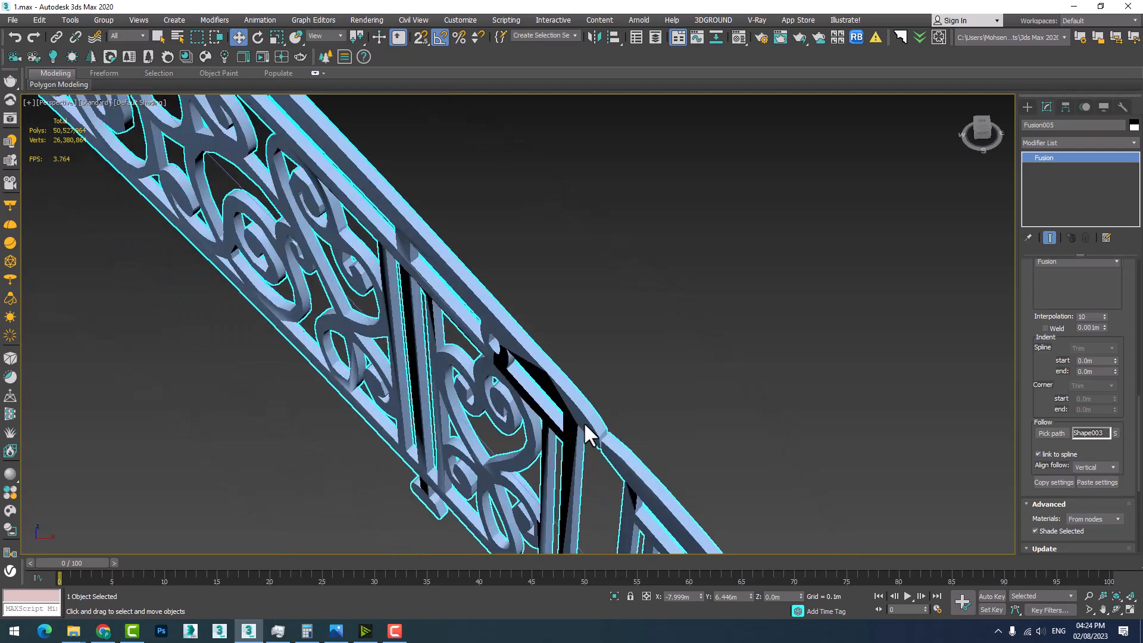
# Select the original extruded railing panel and examine its handrail end and its position beside the curved railings.
pyautogui.click(1115, 609)
pyautogui.scroll(-5, 419, 324)
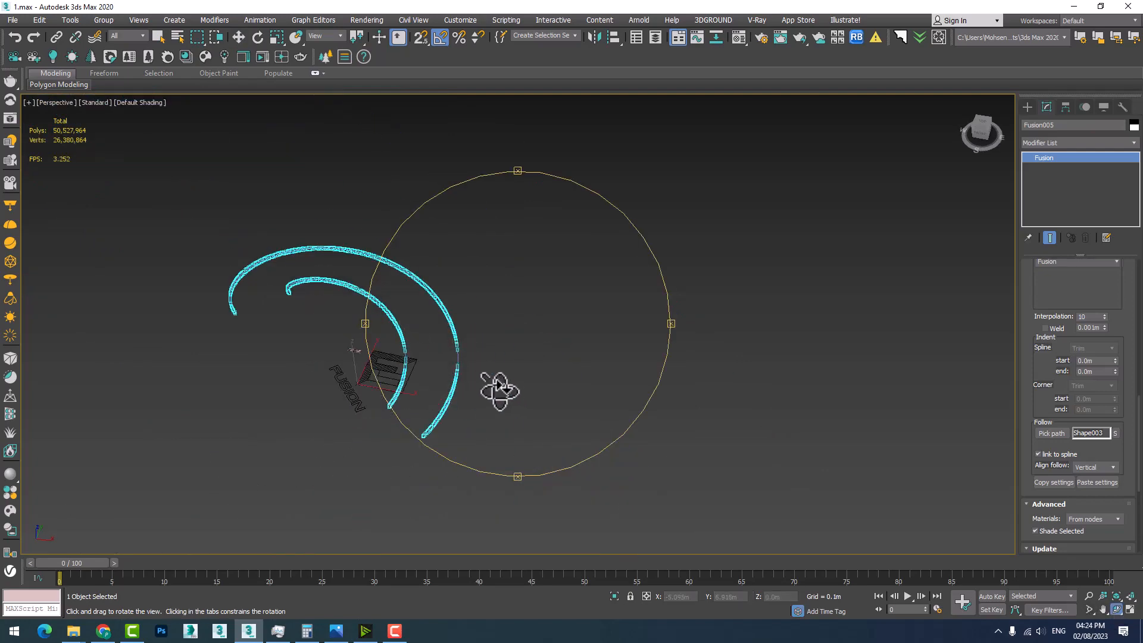
pyautogui.rightClick(425, 390)
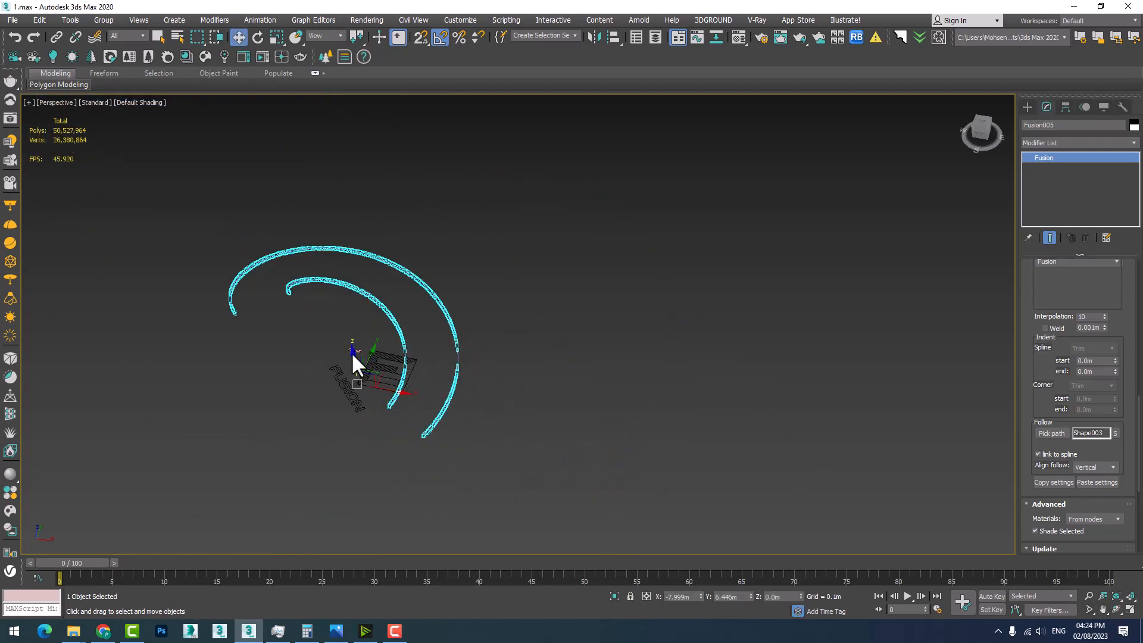
pyautogui.scroll(8, 354, 357)
pyautogui.scroll(-2, 363, 354)
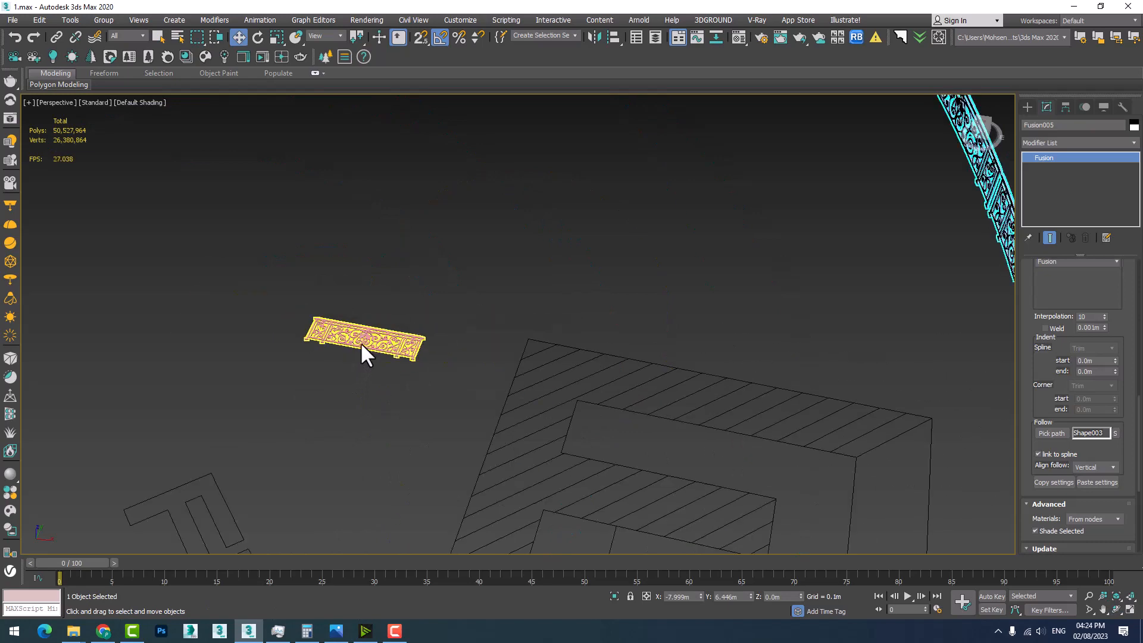
pyautogui.scroll(3, 364, 342)
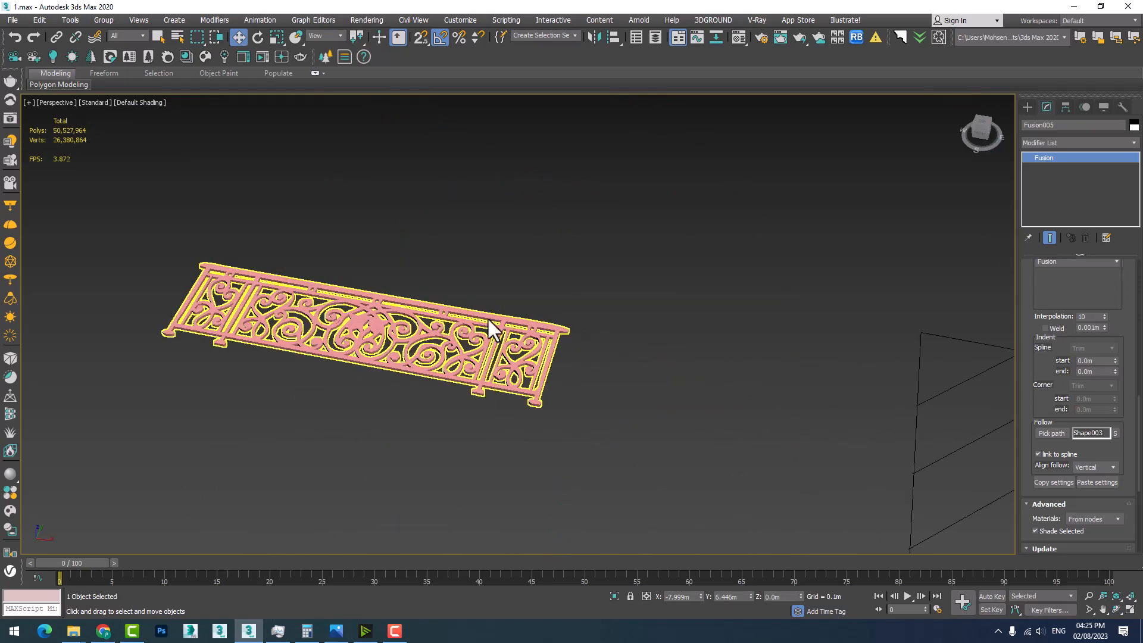
pyautogui.scroll(5, 488, 319)
pyautogui.click(747, 400)
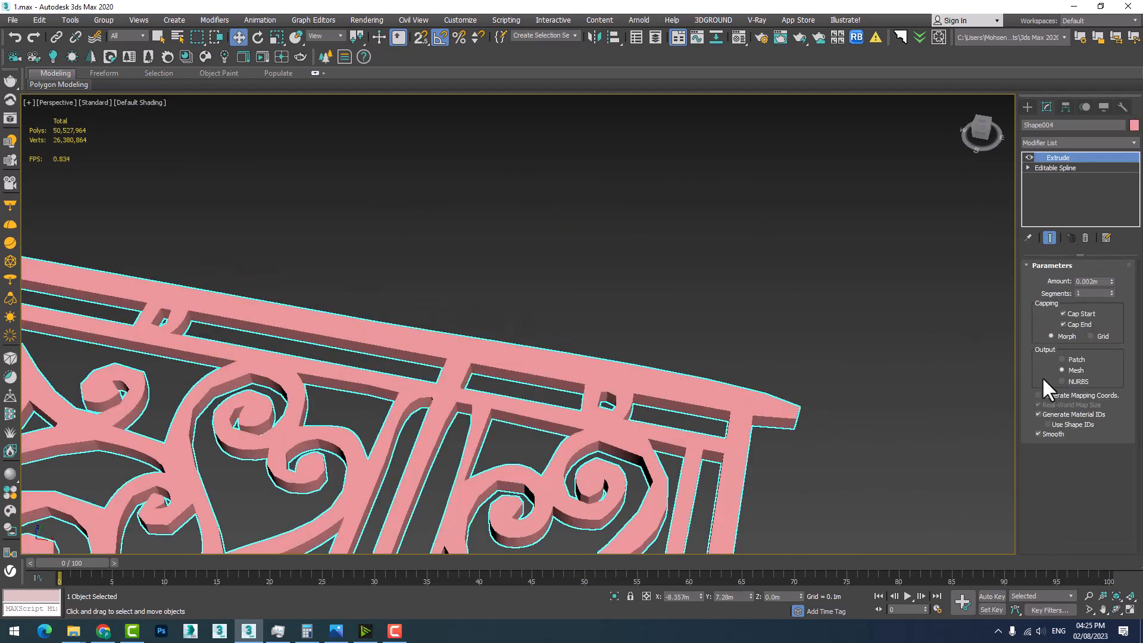
pyautogui.scroll(-15, 603, 395)
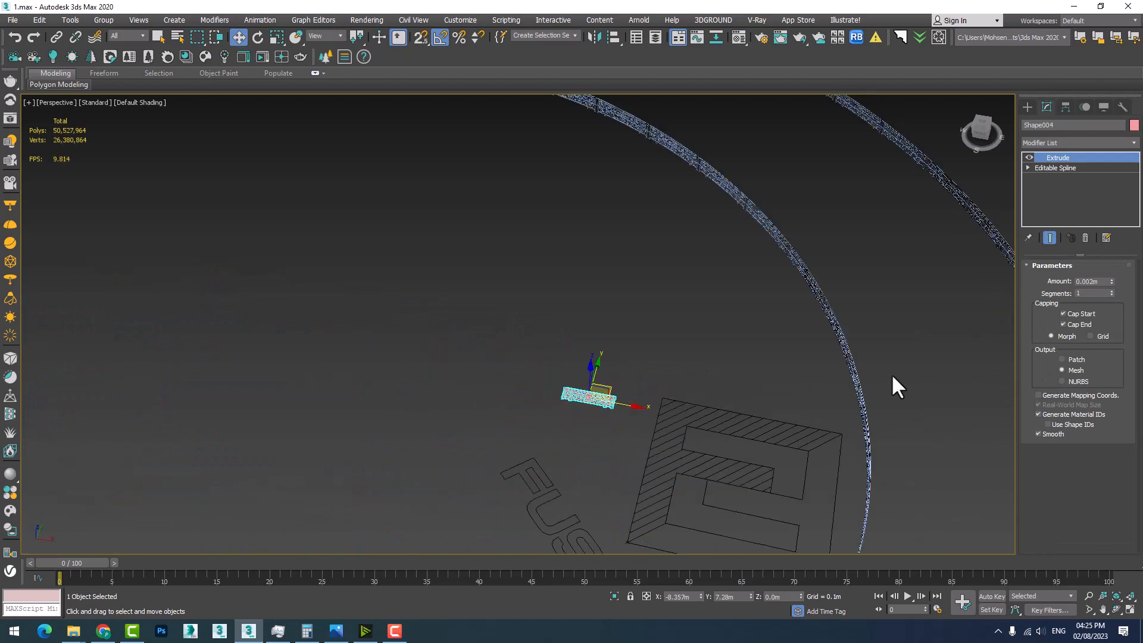
# Examine the joints between segments of the curved railings up close, including the handrail ends and the gaps between posts.
pyautogui.scroll(10, 866, 438)
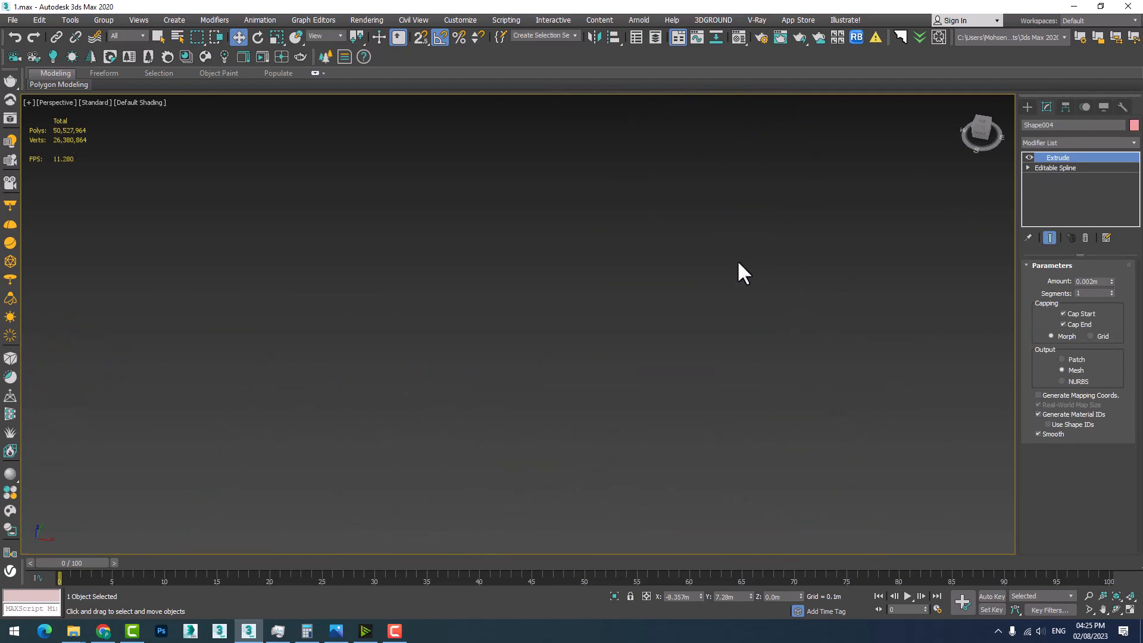
pyautogui.moveTo(673, 290); pyautogui.dragTo(767, 418, button='middle')
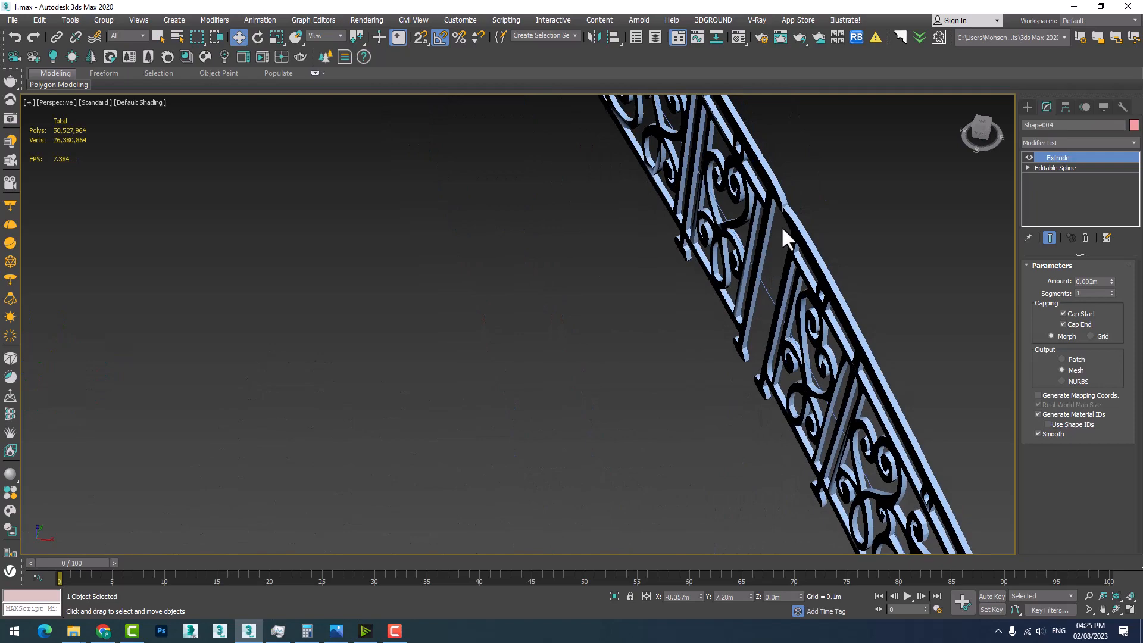
pyautogui.moveTo(781, 226)
pyautogui.mouseDown(button='middle')
pyautogui.moveTo(788, 256)
pyautogui.moveTo(784, 240)
pyautogui.mouseUp(button='middle')
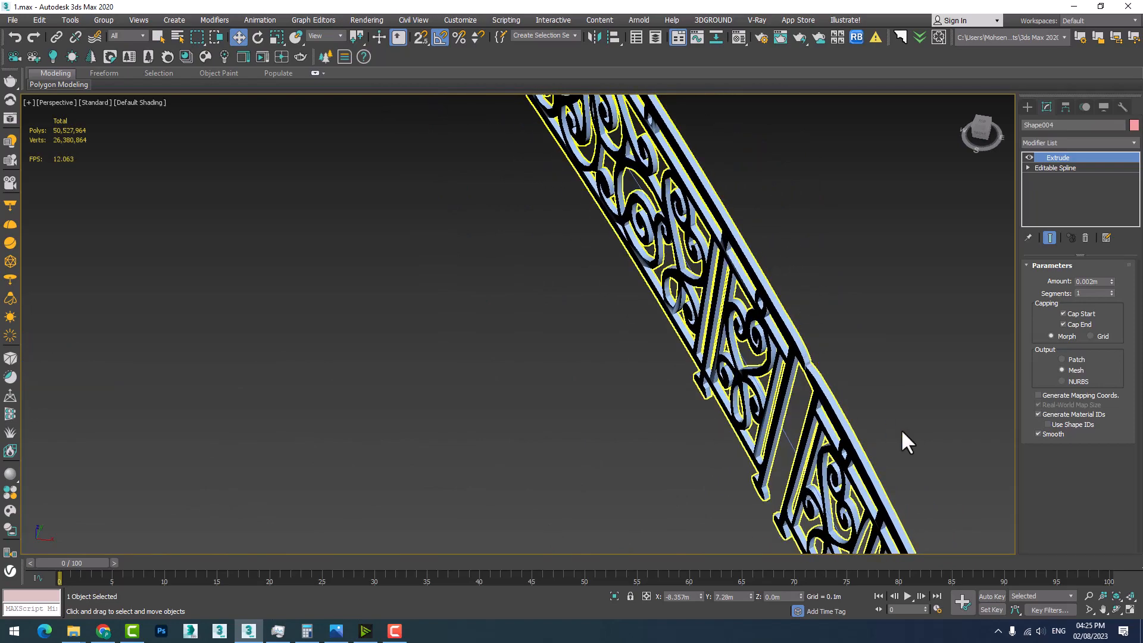
pyautogui.click(1089, 596)
pyautogui.moveTo(816, 410); pyautogui.dragTo(778, 320)
pyautogui.moveTo(775, 332); pyautogui.dragTo(841, 426)
pyautogui.scroll(-2, 846, 426)
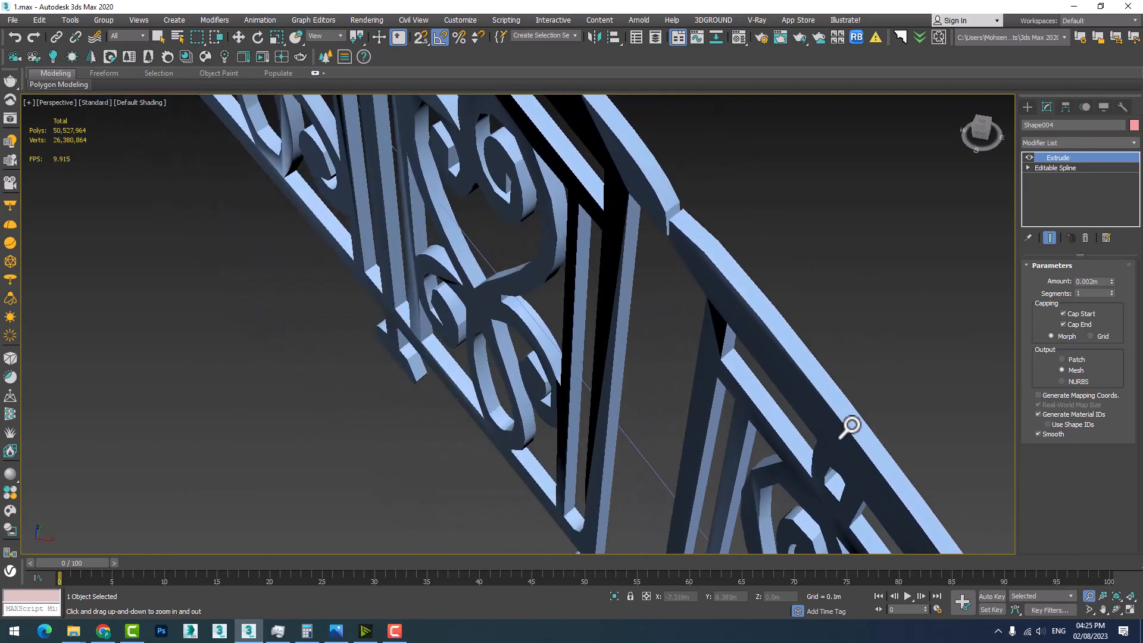
pyautogui.moveTo(595, 357); pyautogui.dragTo(638, 341, button='middle')
pyautogui.scroll(-6, 707, 320)
pyautogui.scroll(-2, 642, 331)
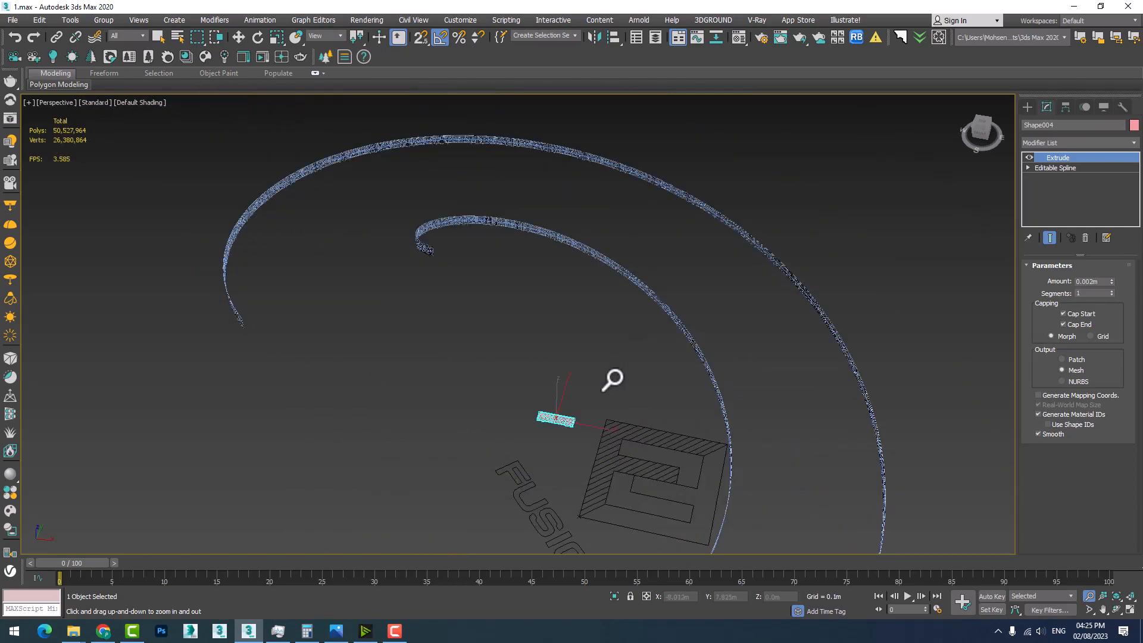
pyautogui.scroll(5, 586, 387)
pyautogui.scroll(-3, 683, 361)
pyautogui.rightClick(786, 266)
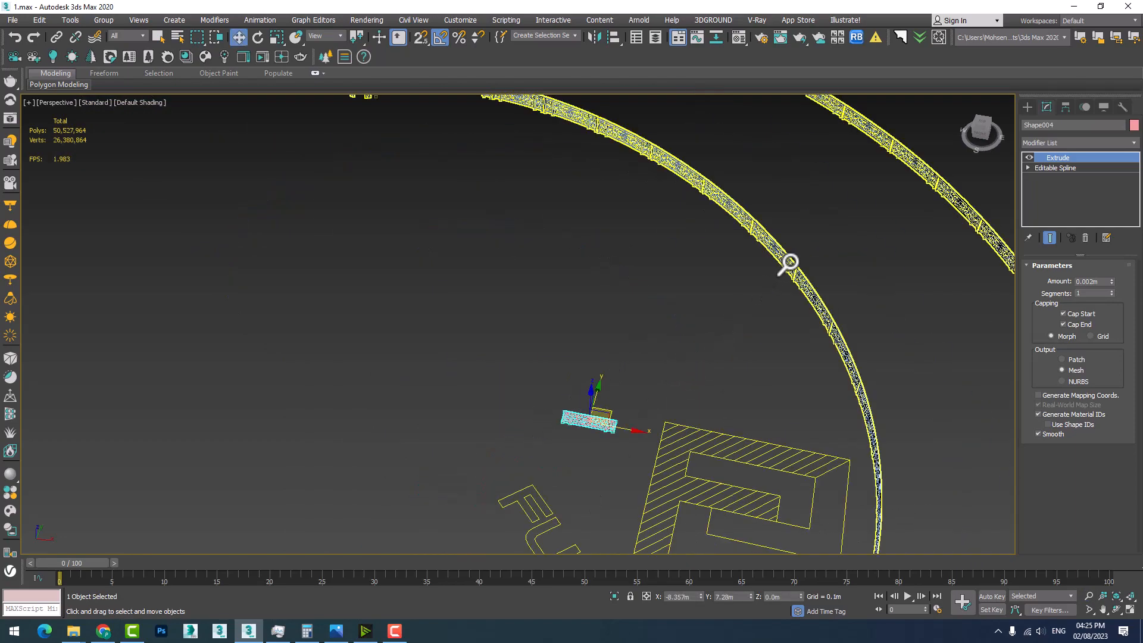
# Set the Fusion railing's segment distance to -0.1 m and inspect how the segments overlap along the inner run.
pyautogui.click(786, 265)
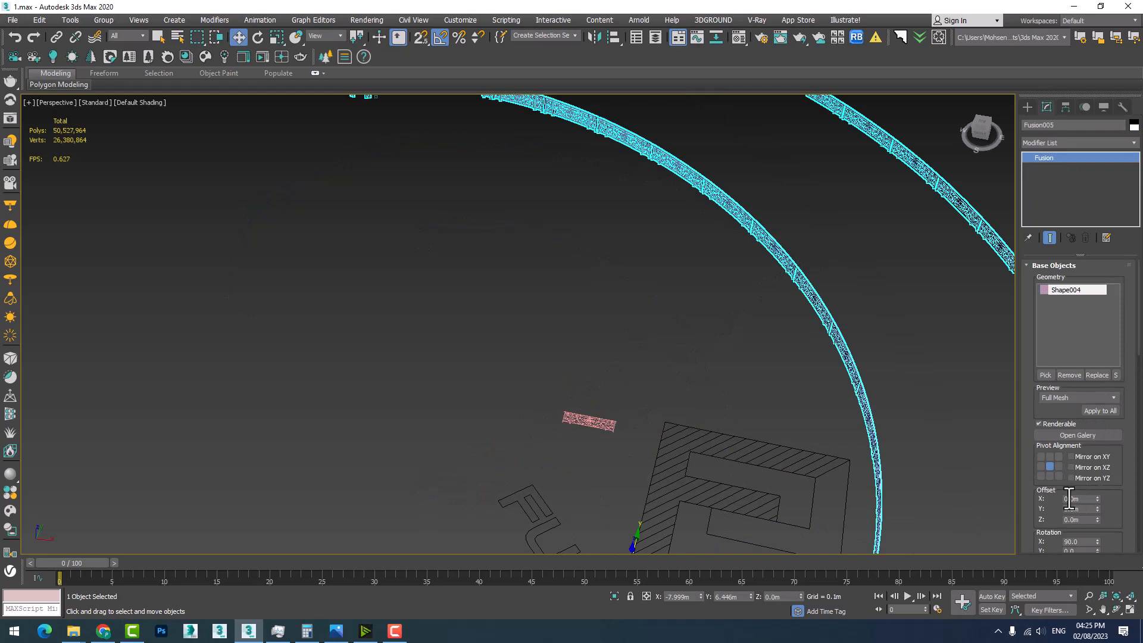
pyautogui.scroll(-5, 1109, 508)
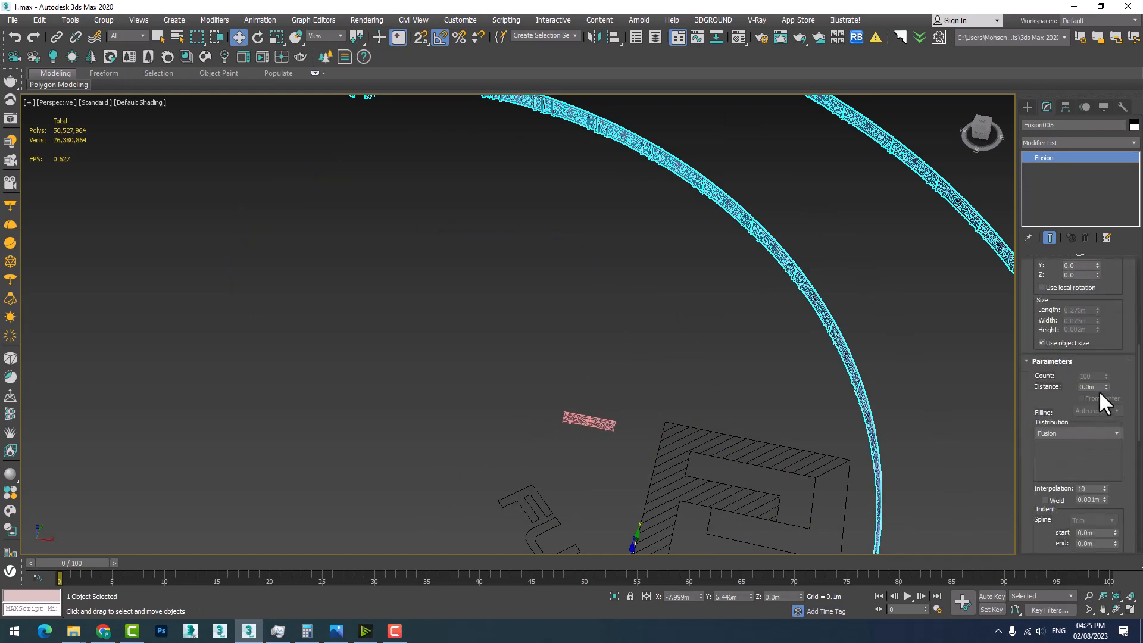
pyautogui.click(1094, 387)
pyautogui.scroll(3, 856, 310)
pyautogui.scroll(1, 726, 381)
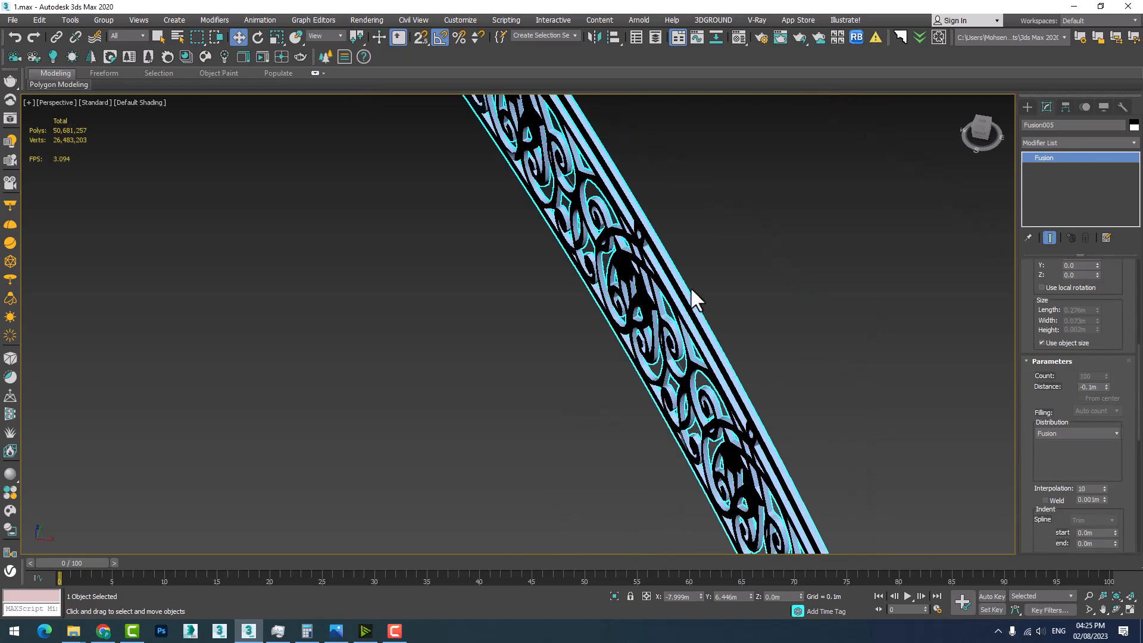
pyautogui.scroll(2, 693, 295)
pyautogui.scroll(5, 710, 348)
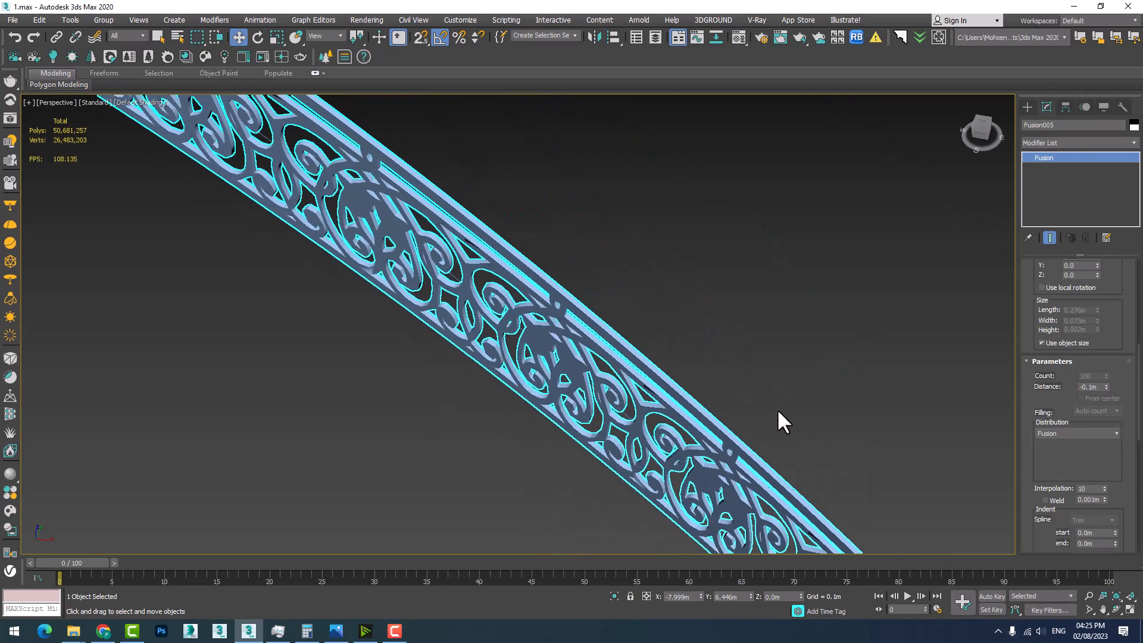
pyautogui.scroll(-10, 690, 390)
pyautogui.scroll(4, 178, 235)
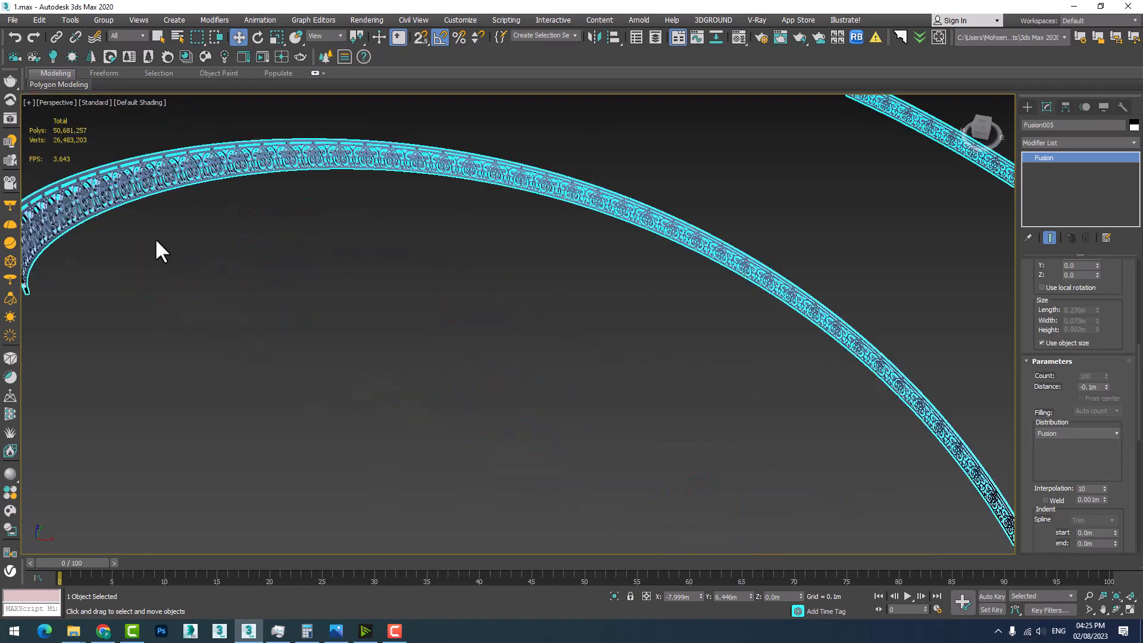
pyautogui.scroll(8, 628, 427)
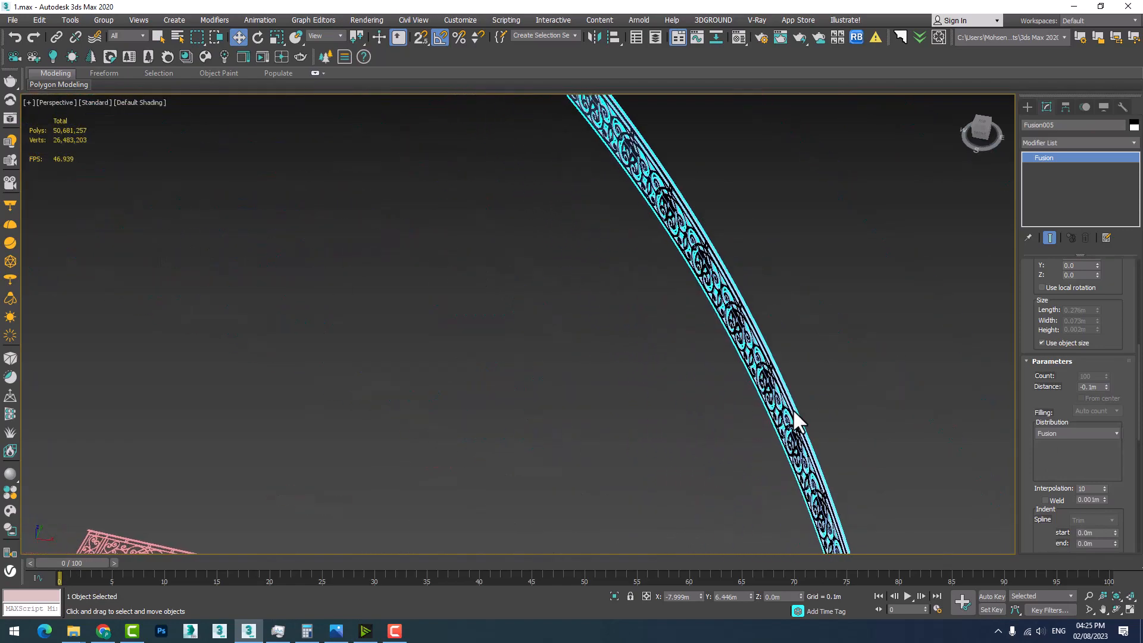
pyautogui.moveTo(656, 337); pyautogui.dragTo(679, 348, button='middle')
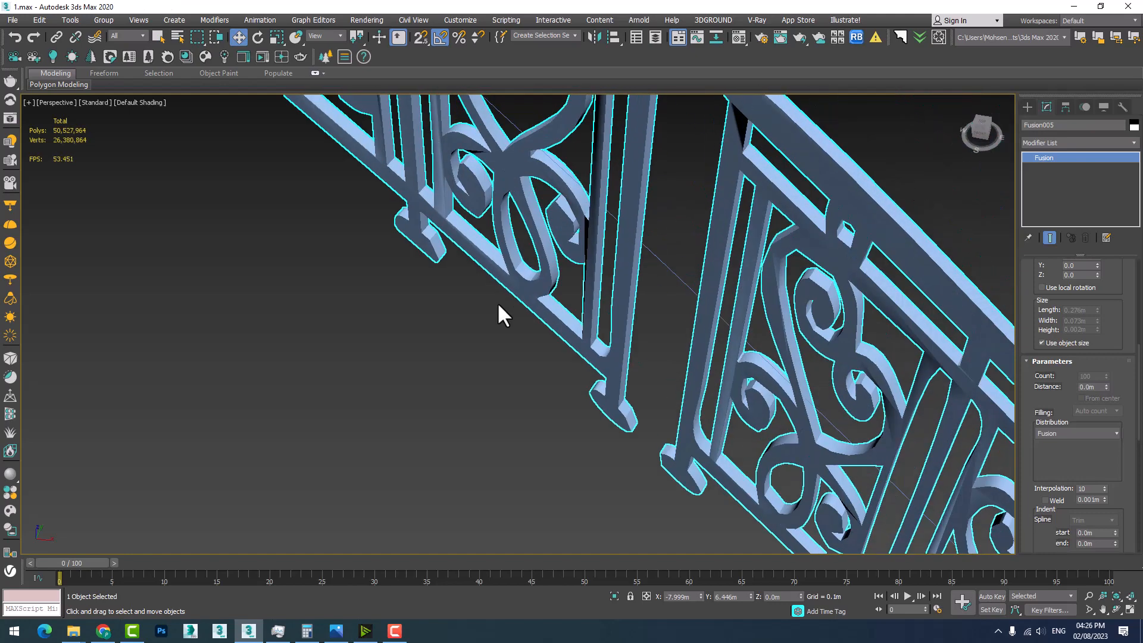
# Set the Fusion railing's segment distance to -0.01 m and check the joints along both runs.
pyautogui.moveTo(497, 302); pyautogui.dragTo(502, 308, button='middle')
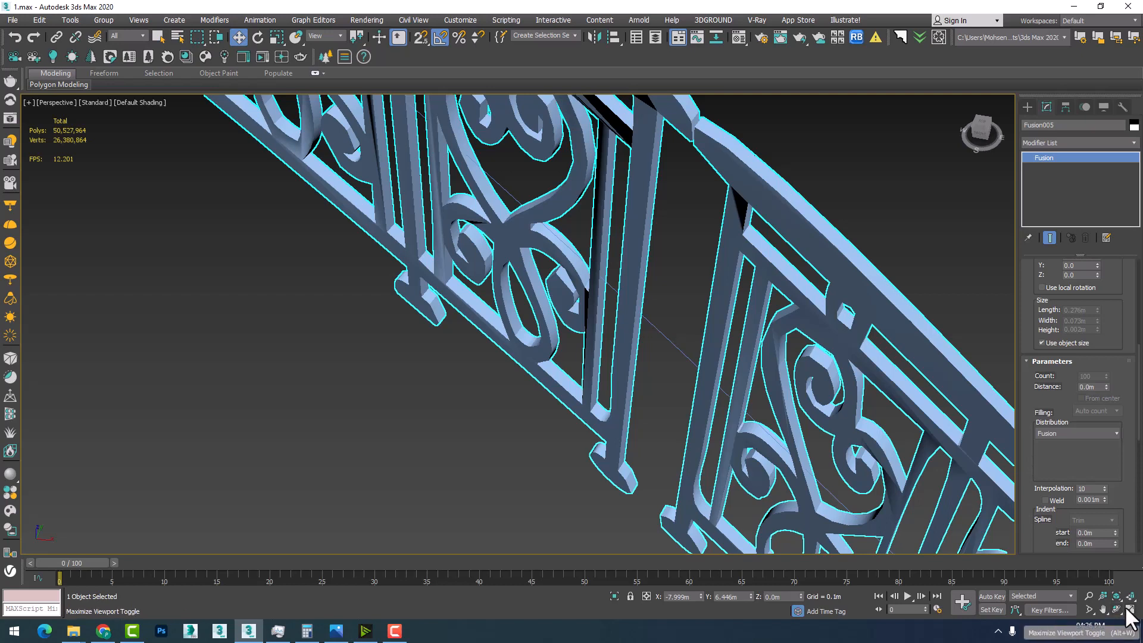
pyautogui.doubleClick(1097, 387)
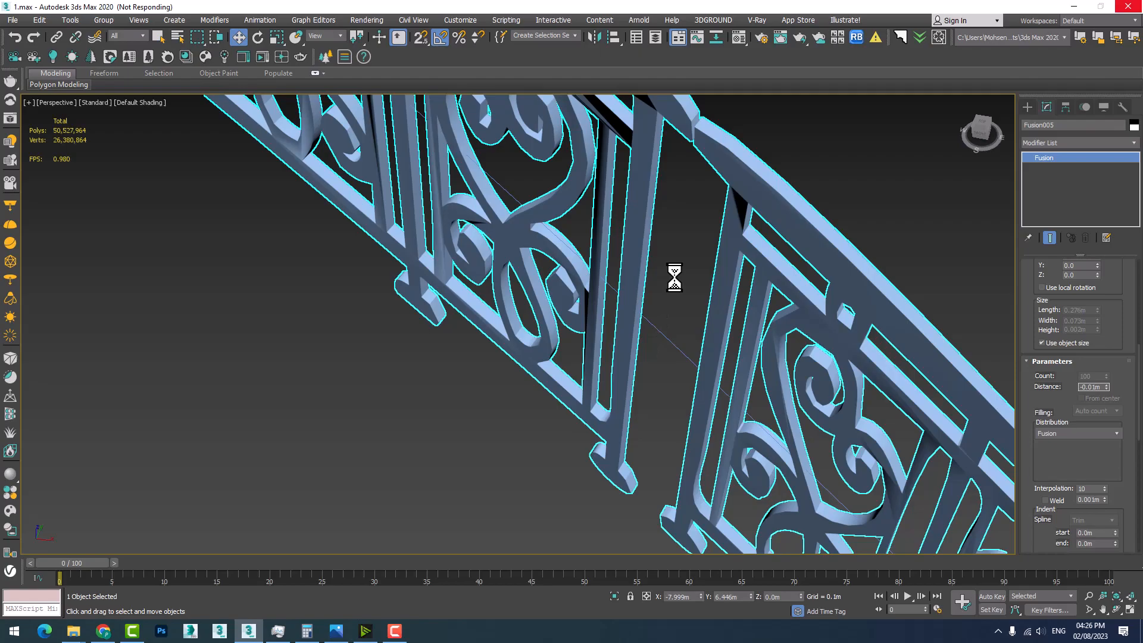
pyautogui.scroll(-6, 721, 269)
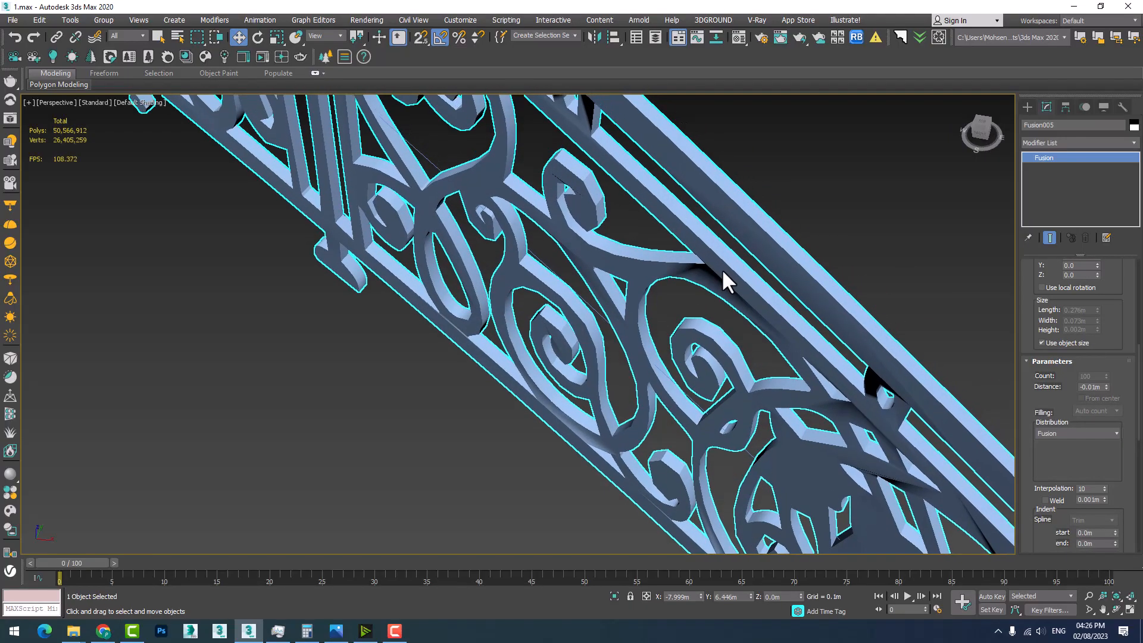
pyautogui.scroll(-3, 608, 383)
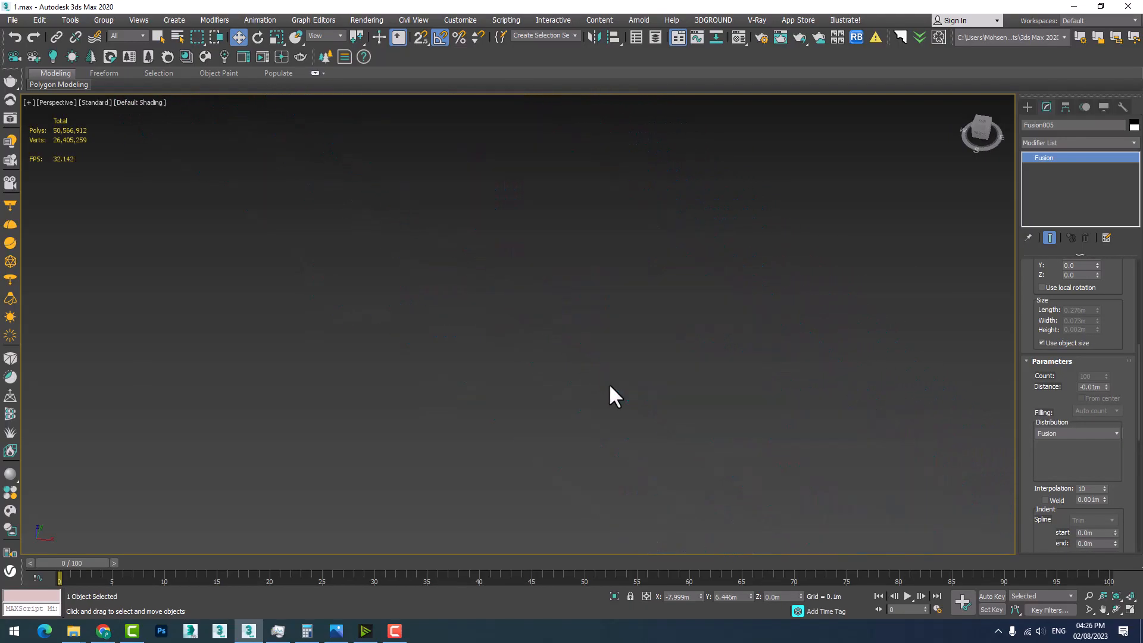
pyautogui.scroll(4, 582, 288)
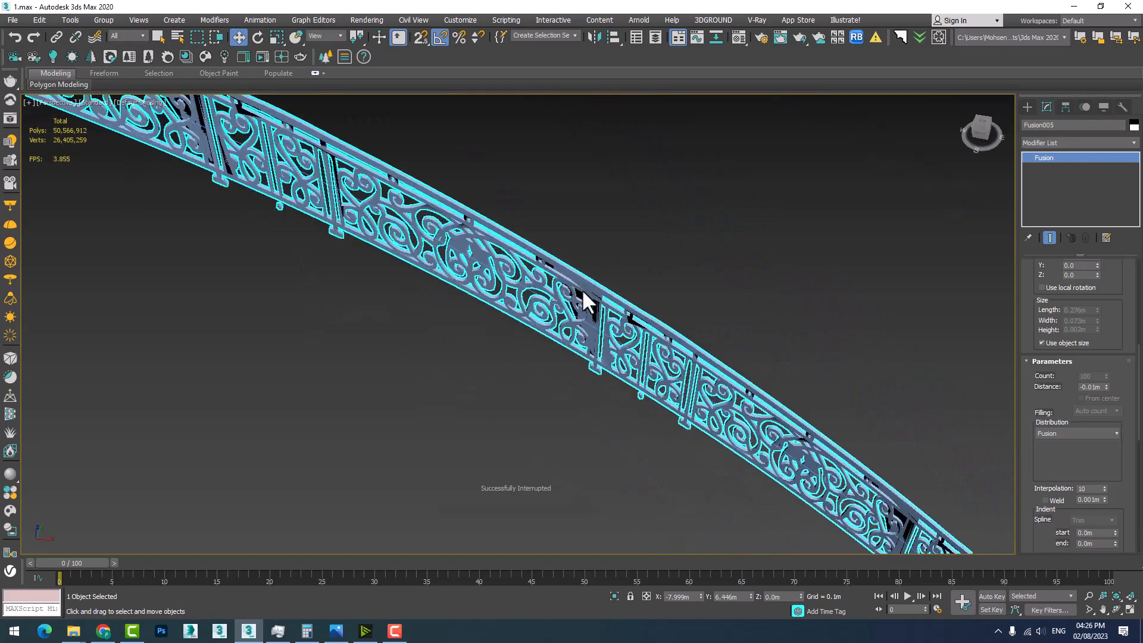
pyautogui.moveTo(584, 288); pyautogui.dragTo(576, 372, button='middle')
pyautogui.scroll(5, 477, 383)
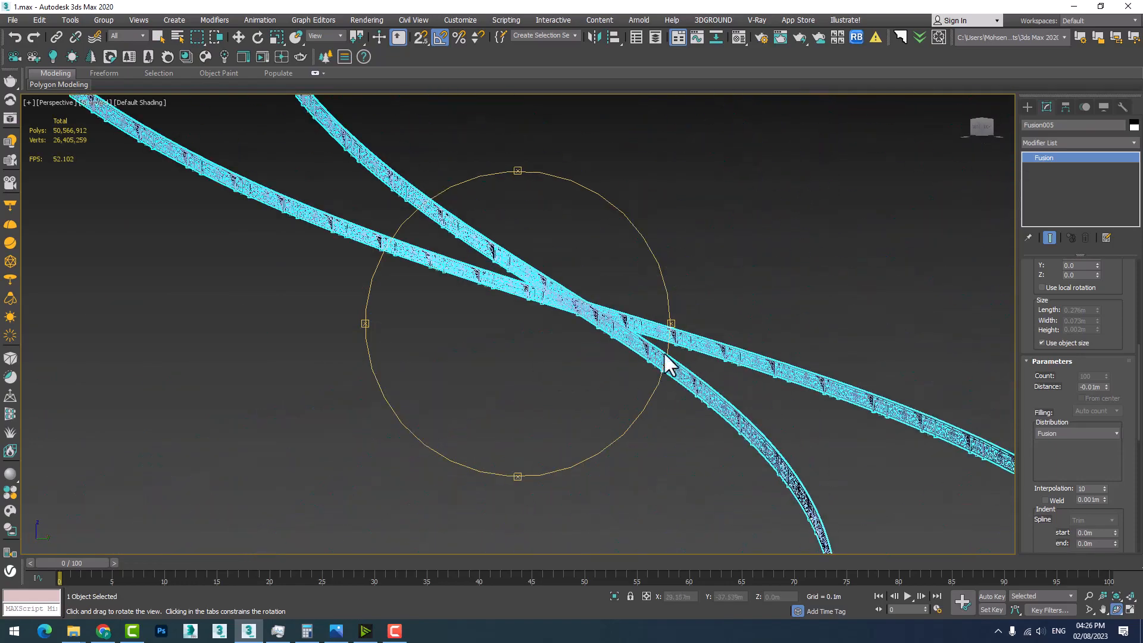
# Frame the original railing panel in a maximized Top view and open its Editable Spline for vertex editing.
pyautogui.click(277, 116)
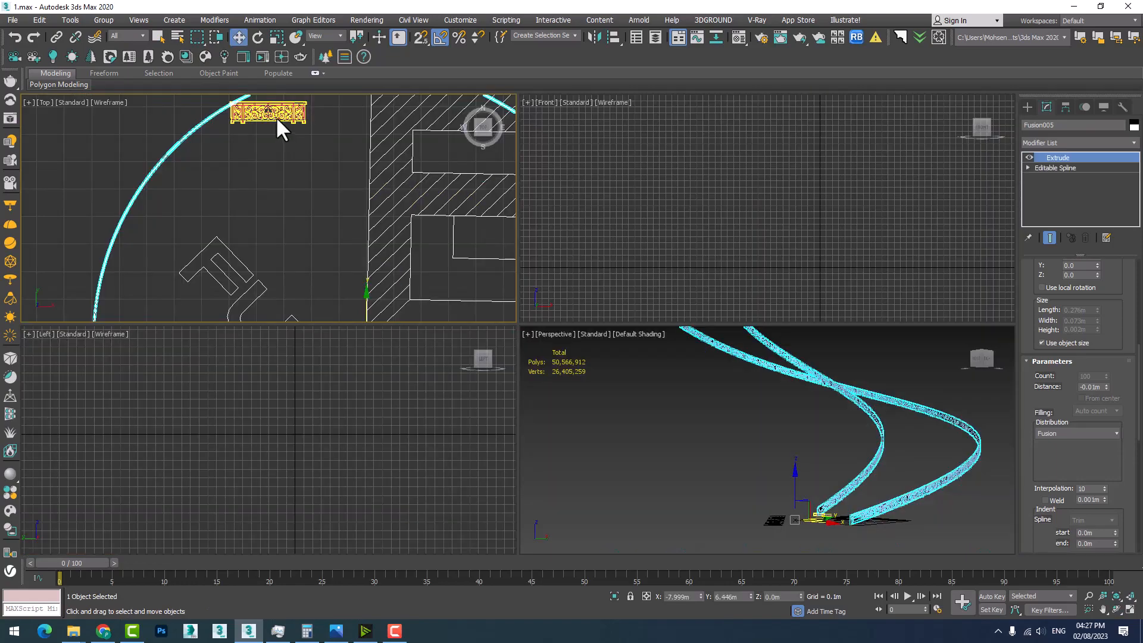
pyautogui.press('z')
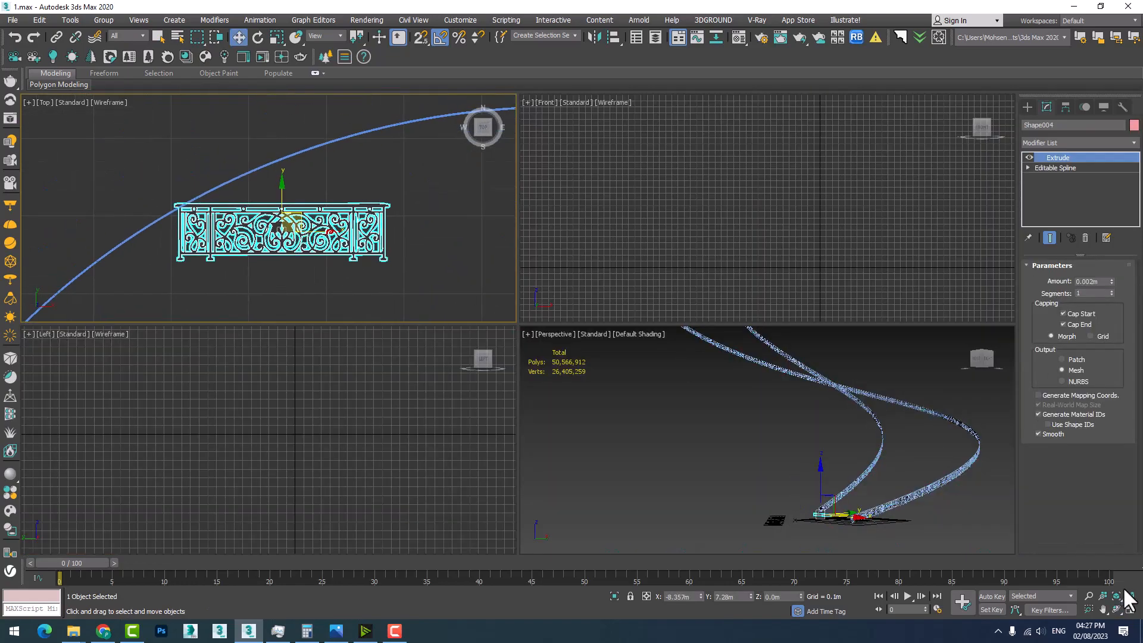
pyautogui.click(1129, 609)
pyautogui.scroll(3, 533, 387)
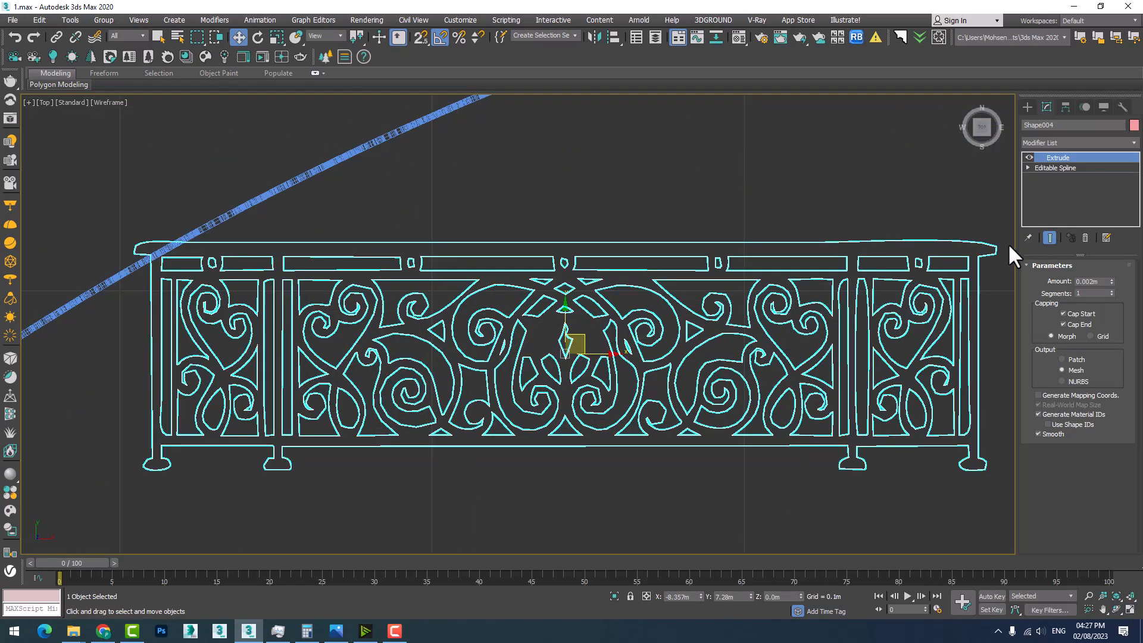
pyautogui.click(1048, 167)
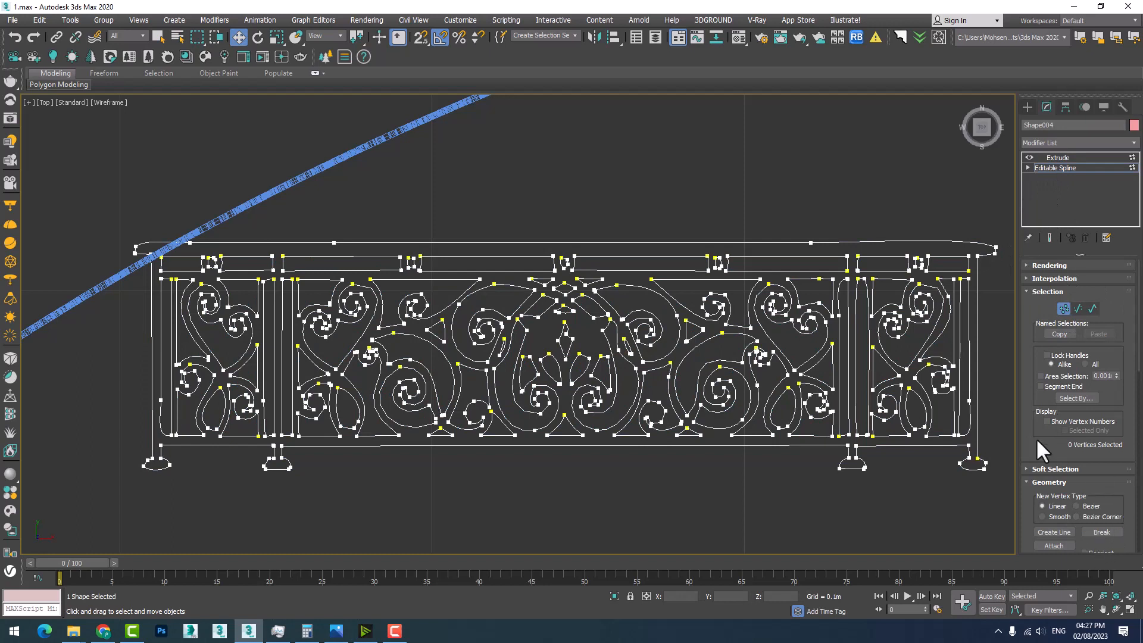
pyautogui.moveTo(860, 296); pyautogui.dragTo(786, 351, button='middle')
# Convert two vertices near the right end of the panel's handrail to Corner and delete the intermediate vertices along its top edge.
pyautogui.click(921, 303)
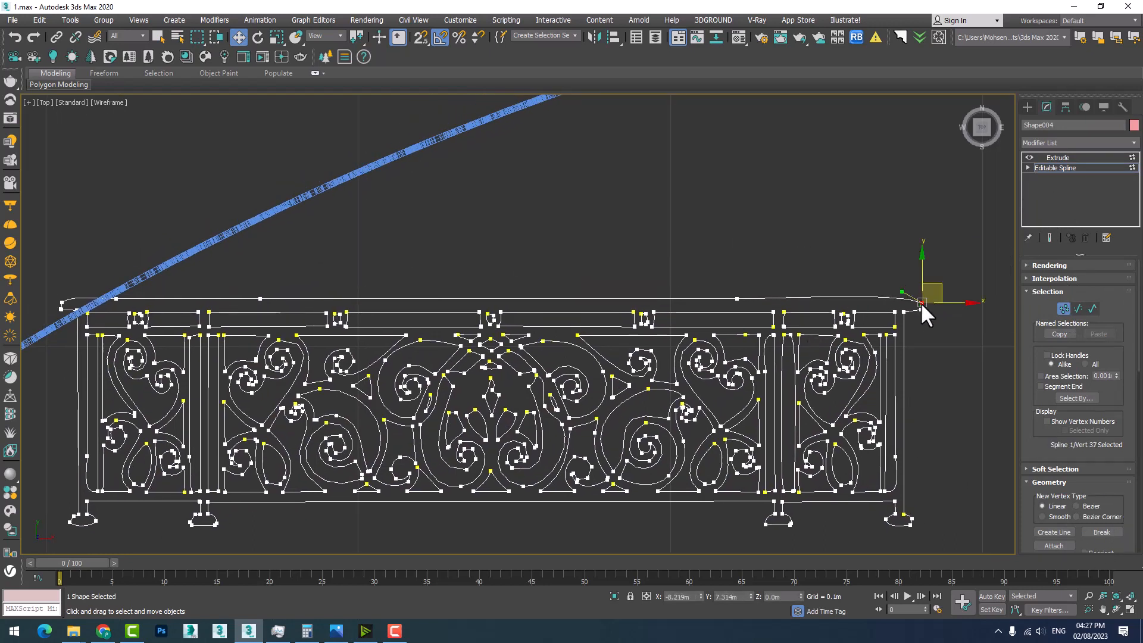
pyautogui.rightClick(921, 302)
pyautogui.click(873, 232)
pyautogui.click(737, 298)
pyautogui.rightClick(708, 257)
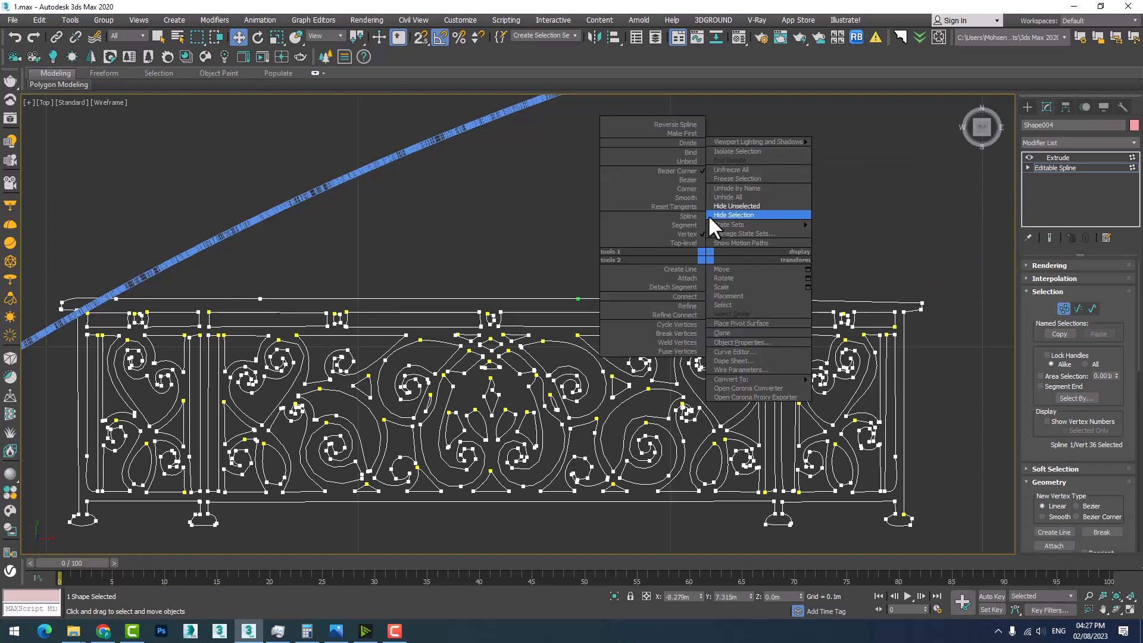
pyautogui.click(685, 192)
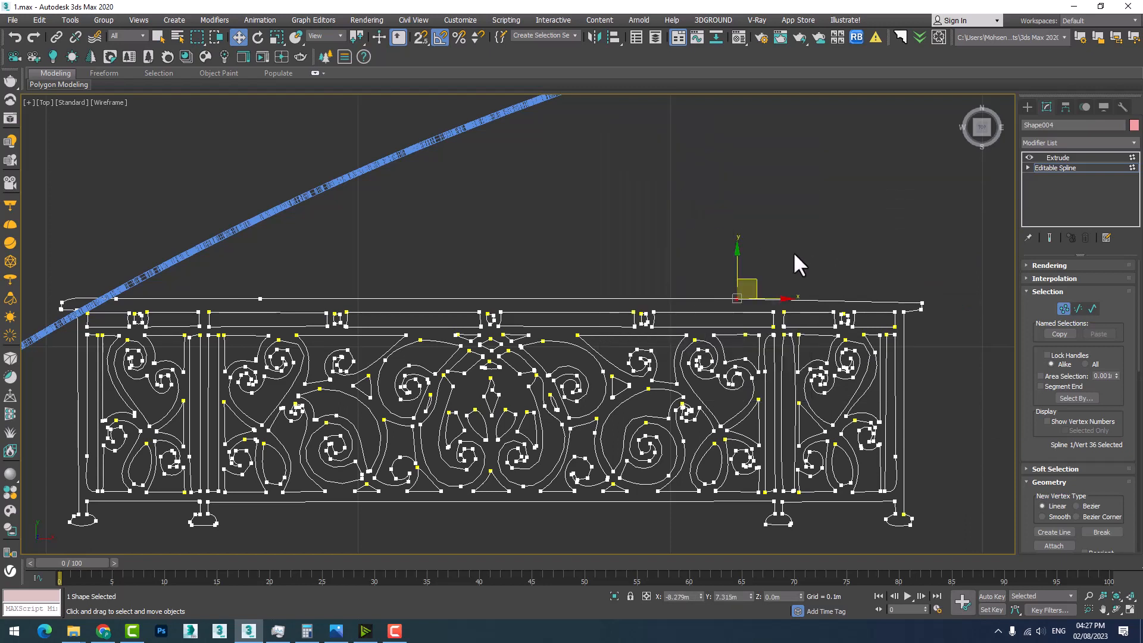
pyautogui.moveTo(145, 298); pyautogui.dragTo(106, 301)
pyautogui.press('Delete')
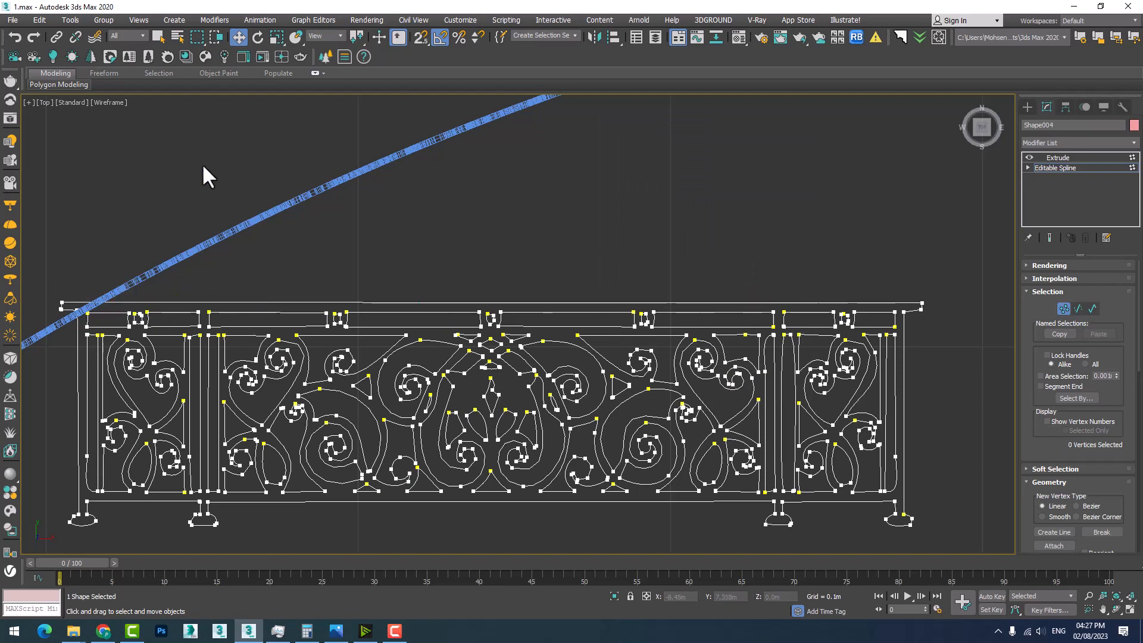
# Convert the handrail's upper left end vertex to Corner and move it along X into line with the lower end vertex.
pyautogui.scroll(8, 53, 294)
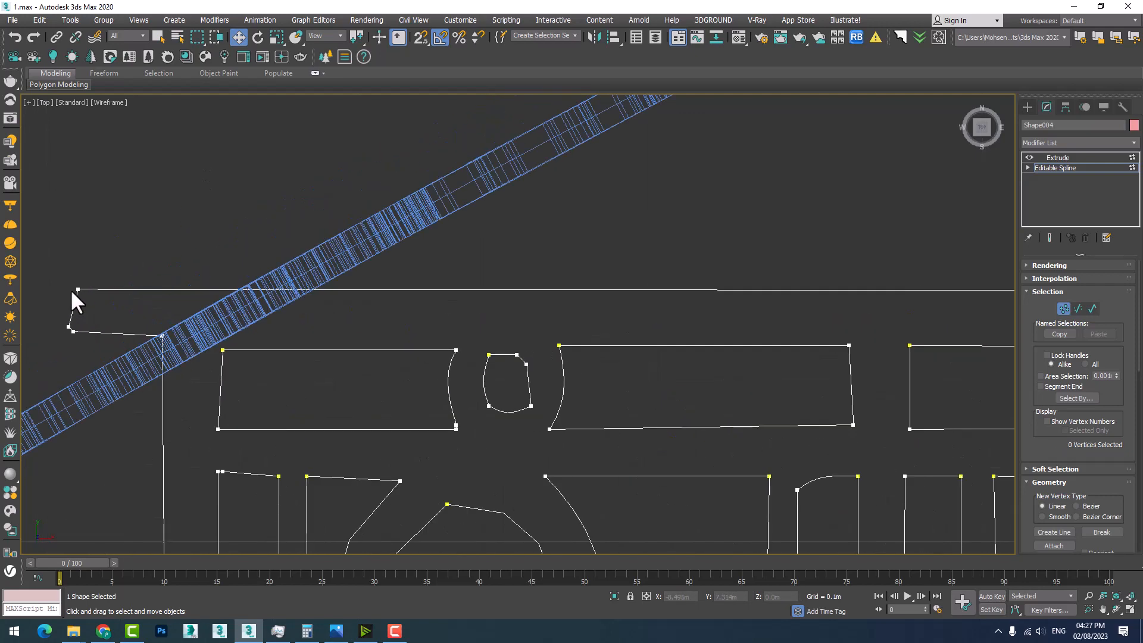
pyautogui.click(70, 288)
pyautogui.rightClick(108, 286)
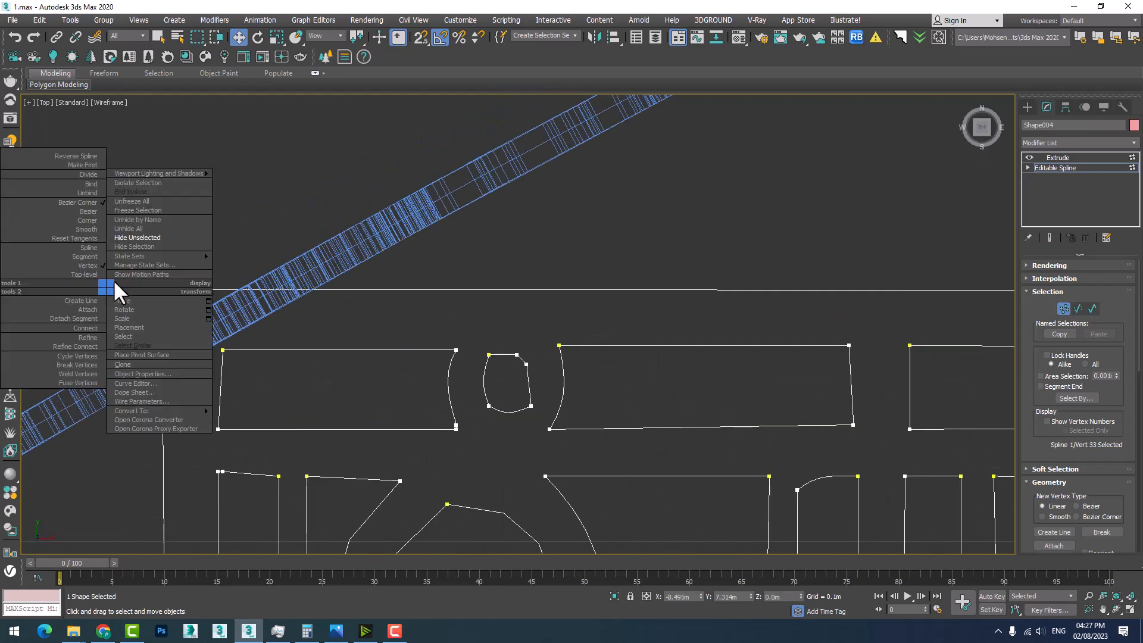
pyautogui.click(81, 220)
pyautogui.scroll(4, 59, 277)
pyautogui.moveTo(102, 311); pyautogui.dragTo(308, 316, button='middle')
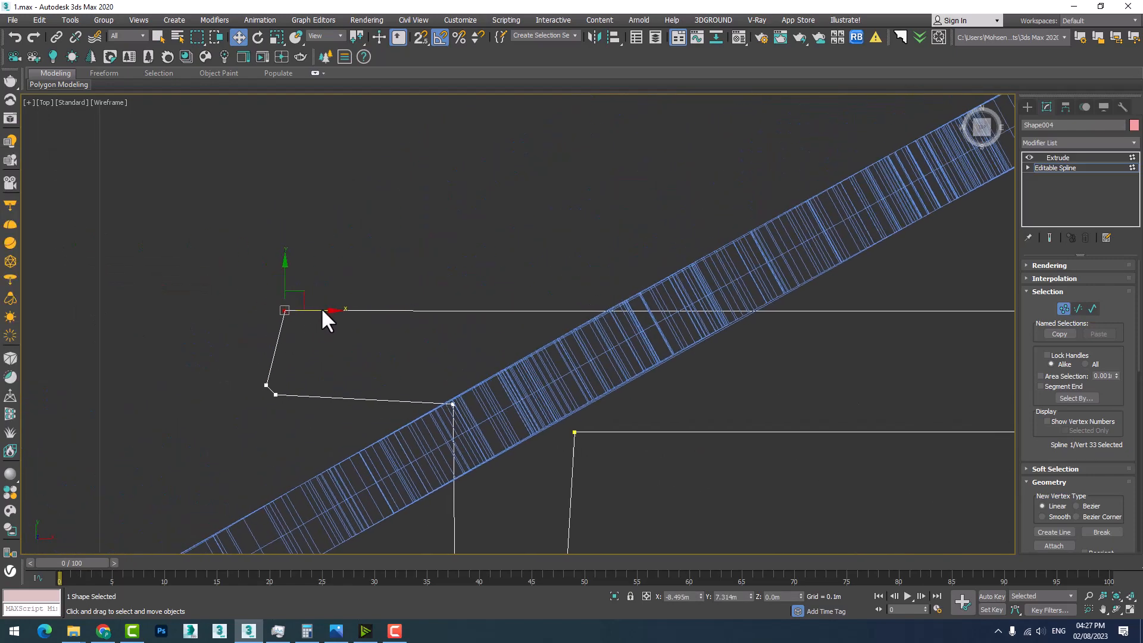
pyautogui.moveTo(321, 309); pyautogui.dragTo(270, 365)
pyautogui.rightClick(254, 381)
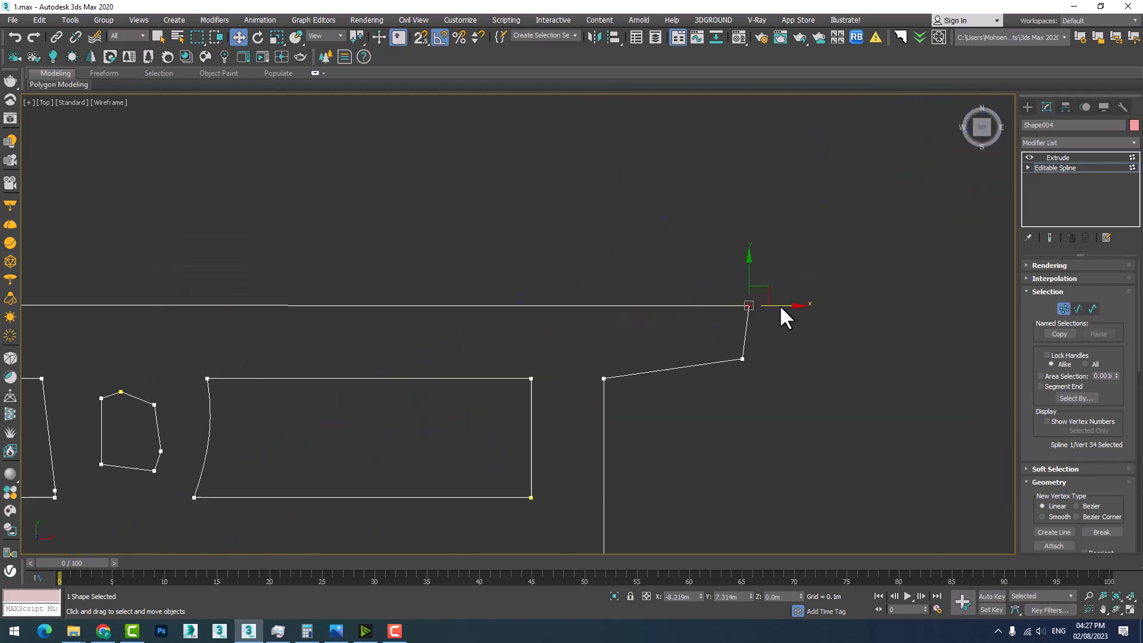
# Move the handrail's upper right end vertex along X into line with the vertex directly below it.
pyautogui.moveTo(773, 304); pyautogui.dragTo(772, 305)
pyautogui.rightClick(751, 329)
pyautogui.click(722, 279)
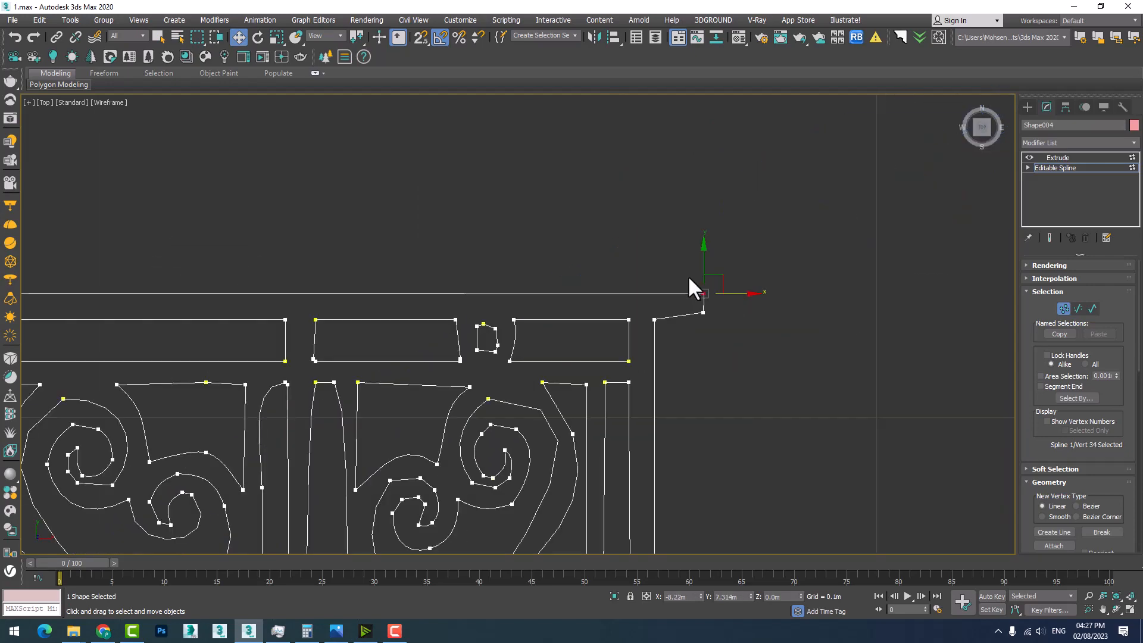
# Finish the panel's vertex editing and return to the four-view layout to check the curved railings in perspective.
pyautogui.scroll(-6, 690, 289)
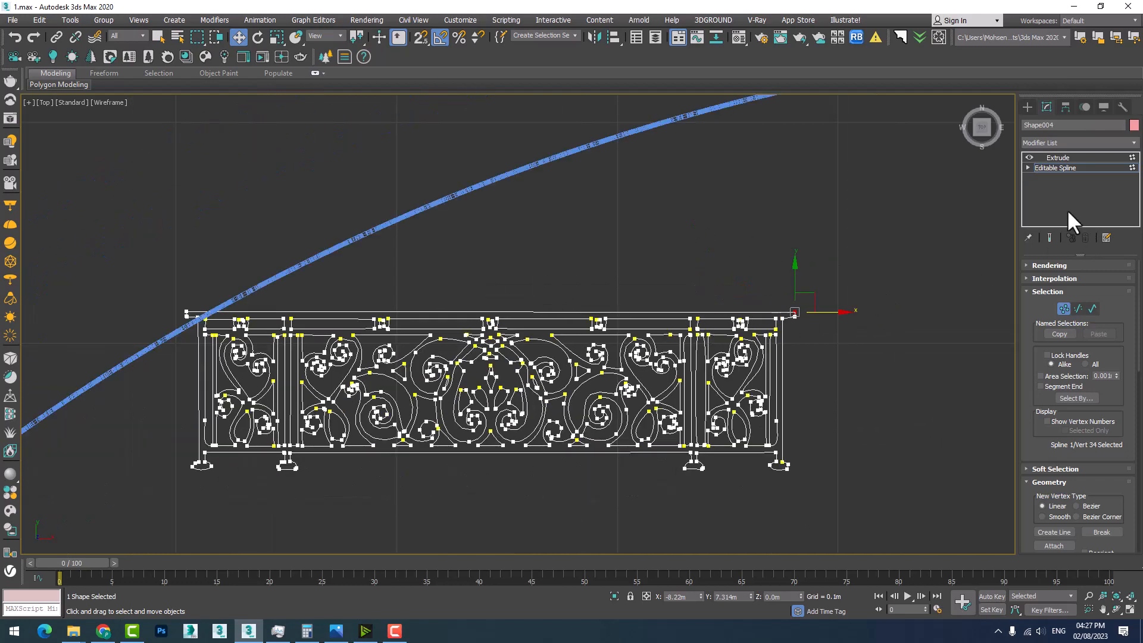
pyautogui.click(1054, 168)
pyautogui.scroll(-7, 637, 279)
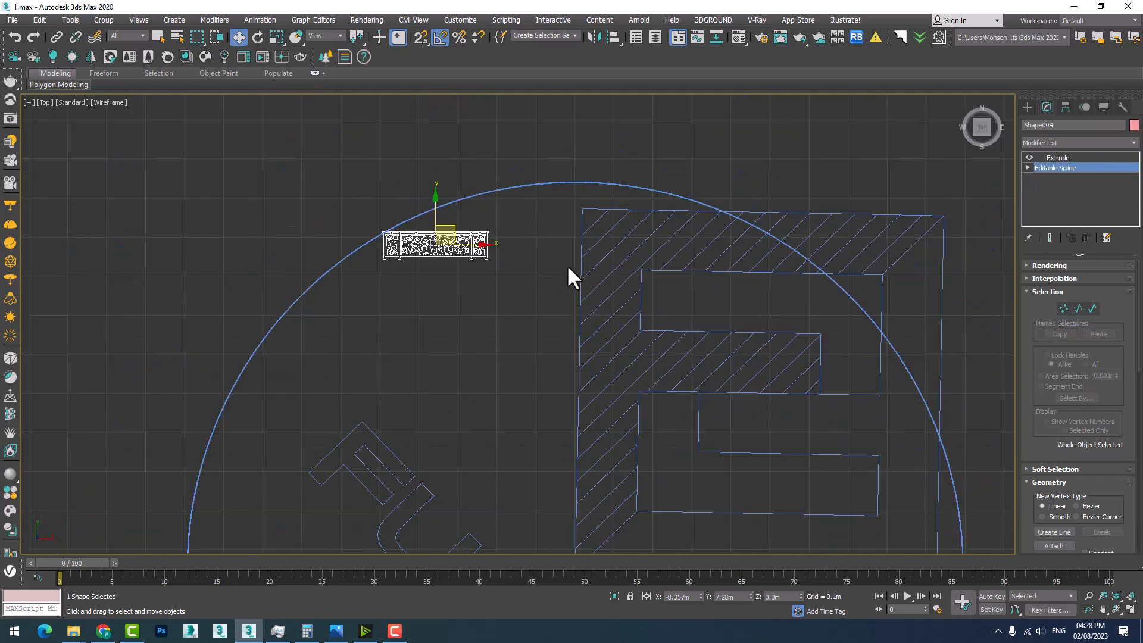
pyautogui.click(1135, 616)
pyautogui.scroll(8, 849, 409)
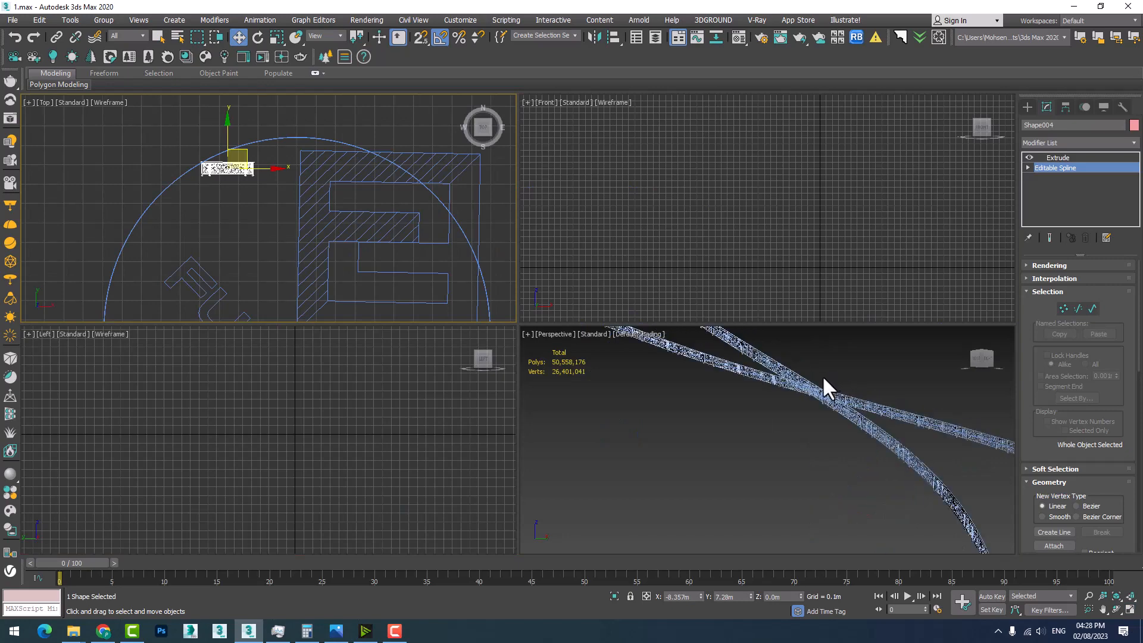
# Select the curved railing distribution and set its Distance to 0.0 m.
pyautogui.keyDown('alt'); pyautogui.moveTo(695, 420); pyautogui.dragTo(741, 489, button='middle'); pyautogui.keyUp('alt')
pyautogui.scroll(3, 684, 521)
pyautogui.scroll(5, 741, 488)
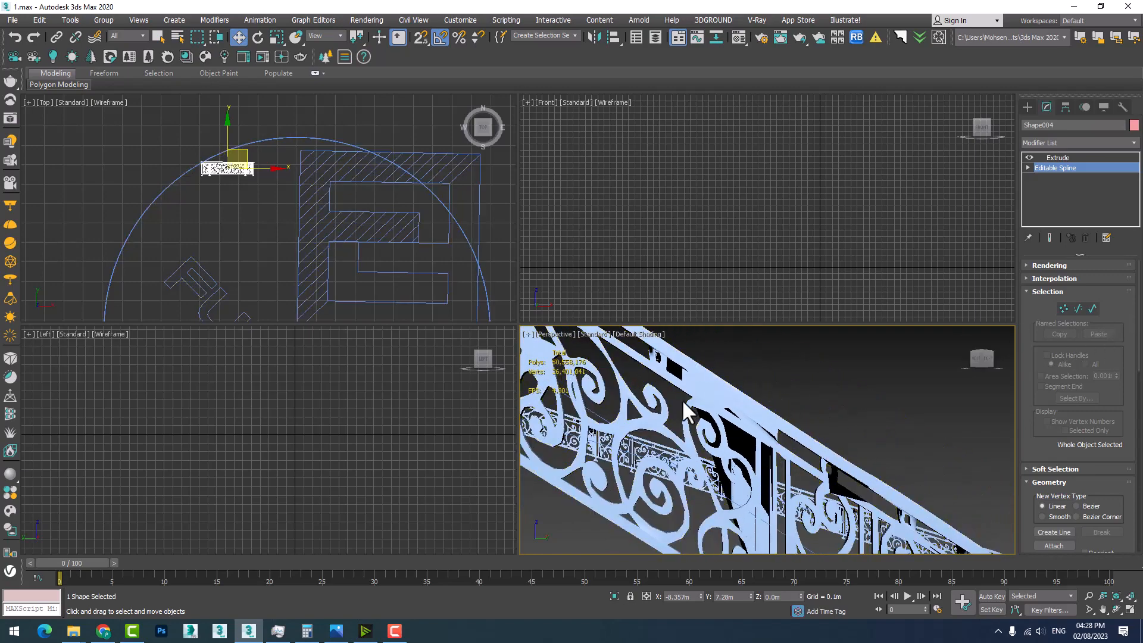
pyautogui.click(727, 391)
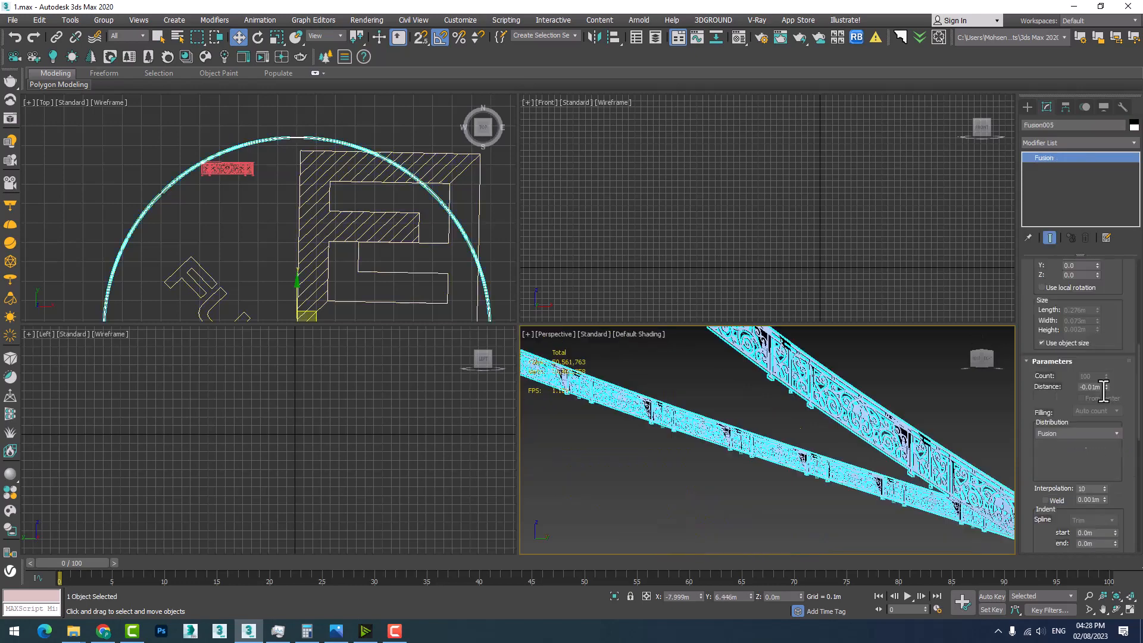
pyautogui.moveTo(1103, 389); pyautogui.dragTo(1068, 394)
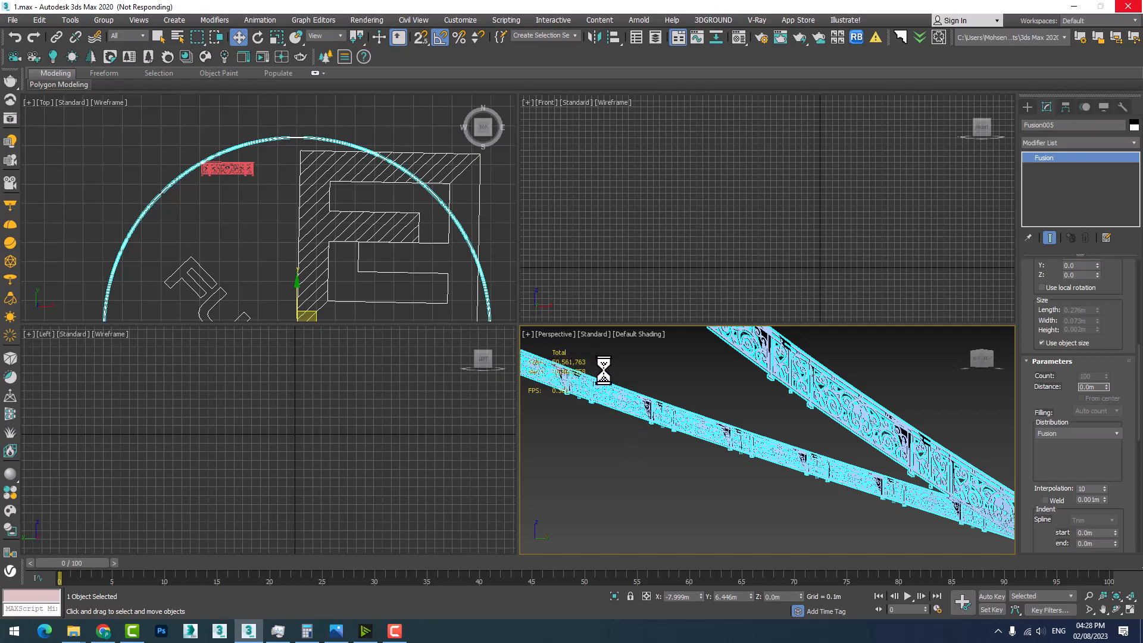
# Check a handrail joint up close and set the railing distribution's Distance to -0.005 m.
pyautogui.scroll(4, 836, 377)
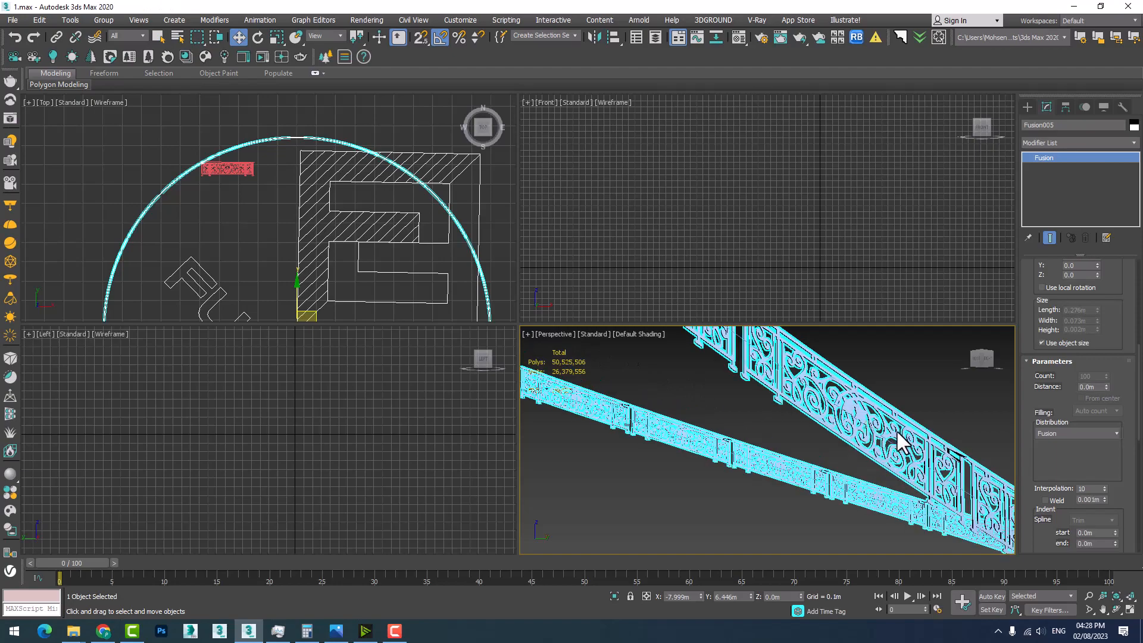
pyautogui.scroll(5, 831, 442)
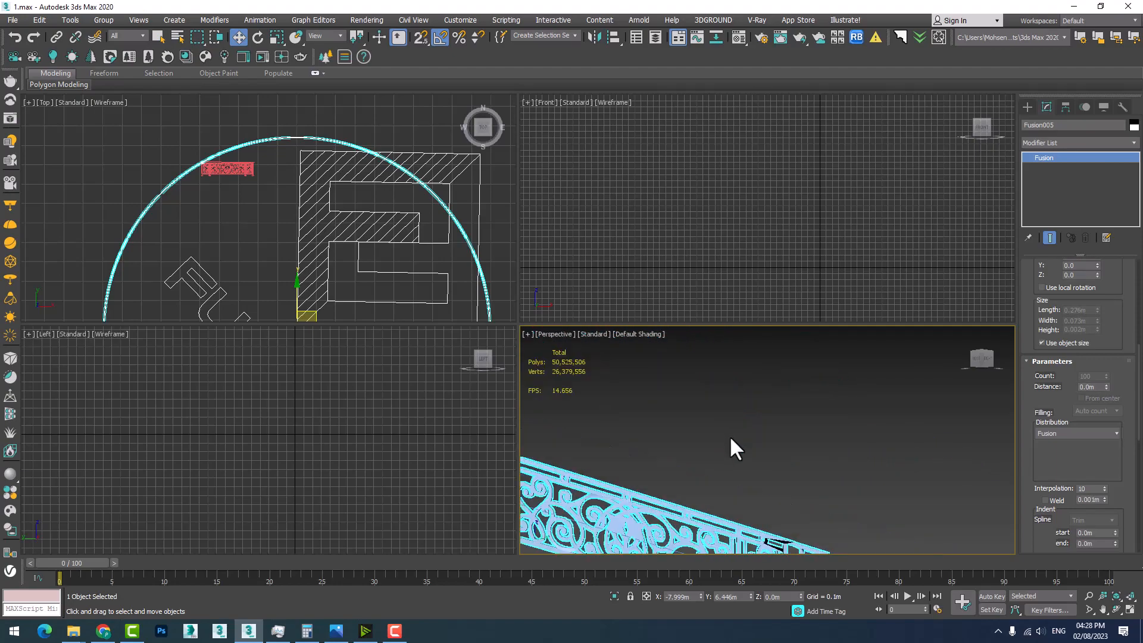
pyautogui.scroll(5, 719, 446)
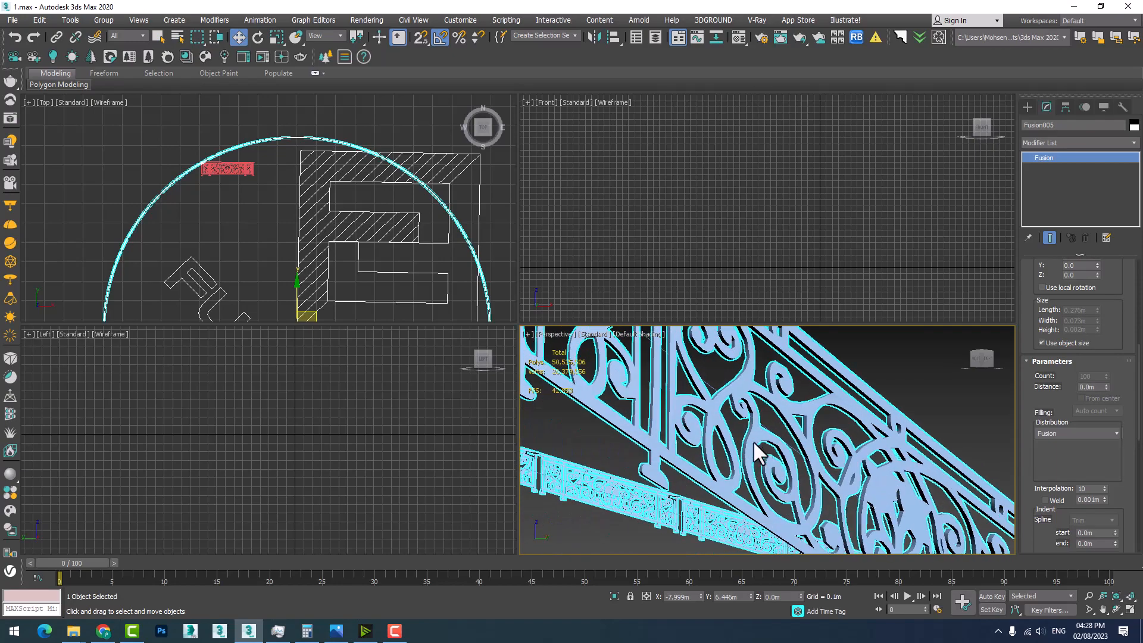
pyautogui.moveTo(734, 441); pyautogui.dragTo(710, 507, button='middle')
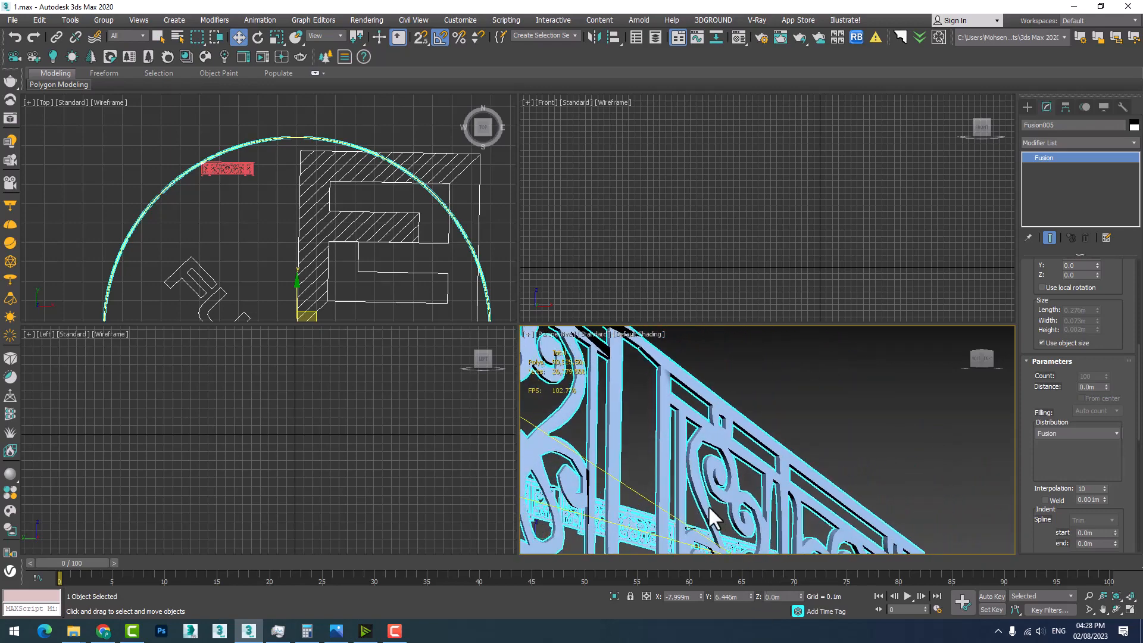
pyautogui.click(1111, 606)
pyautogui.moveTo(738, 458); pyautogui.dragTo(791, 441)
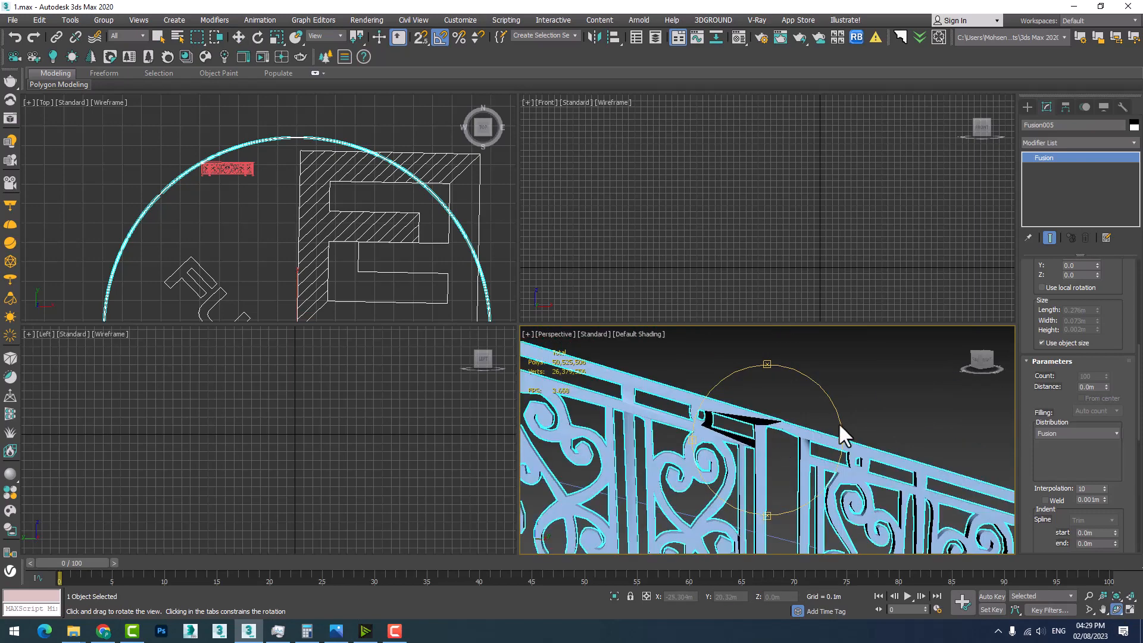
pyautogui.click(1087, 387)
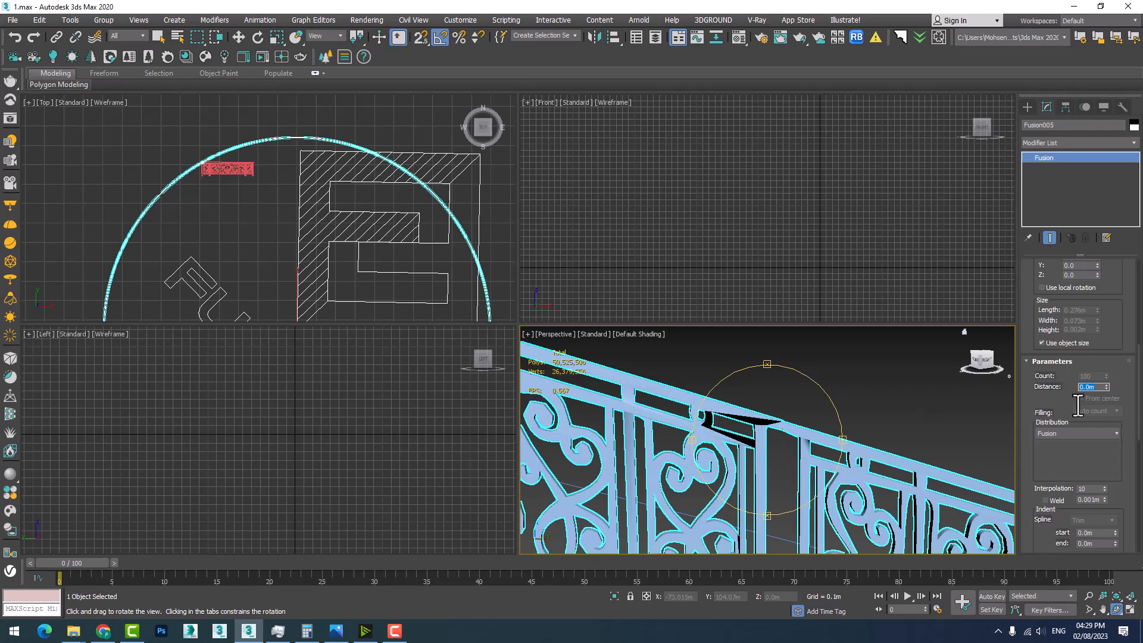
pyautogui.write('-.0')
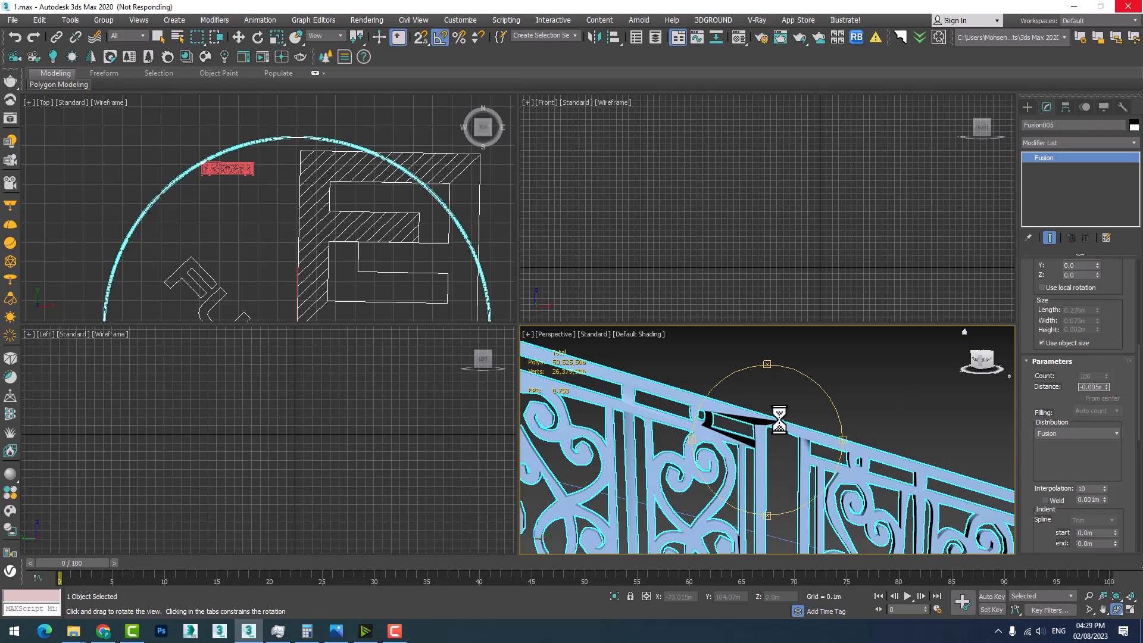
# Examine the handrail joints between the segments along both curved railings.
pyautogui.moveTo(744, 444); pyautogui.dragTo(706, 510)
pyautogui.scroll(4, 702, 506)
pyautogui.scroll(-3, 681, 503)
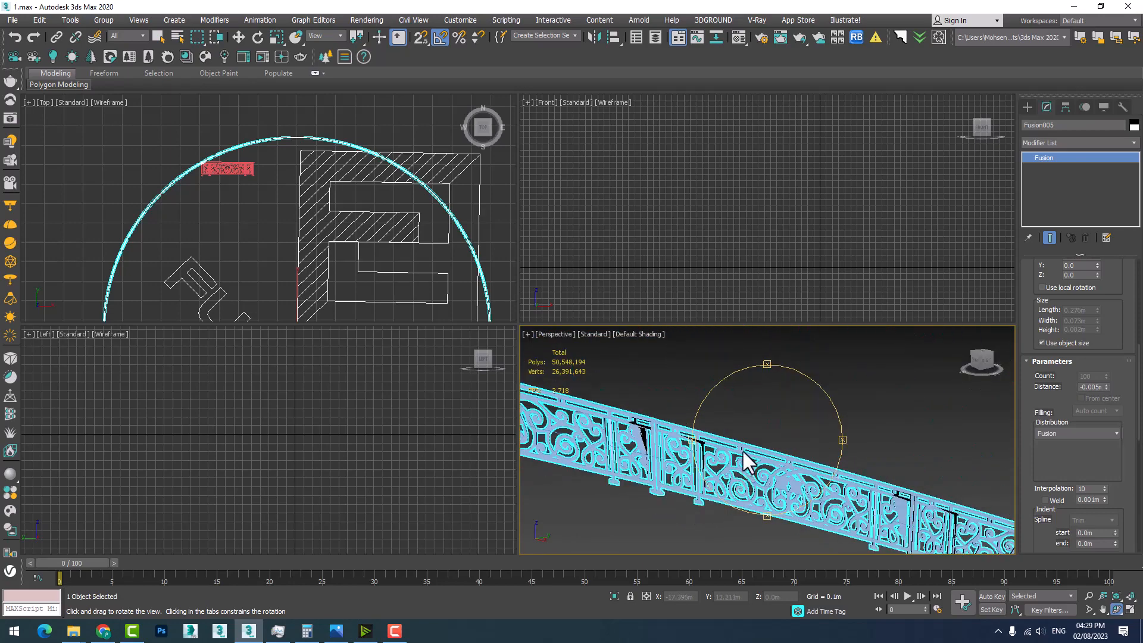
pyautogui.scroll(2, 743, 454)
pyautogui.scroll(-2, 833, 474)
pyautogui.scroll(2, 770, 437)
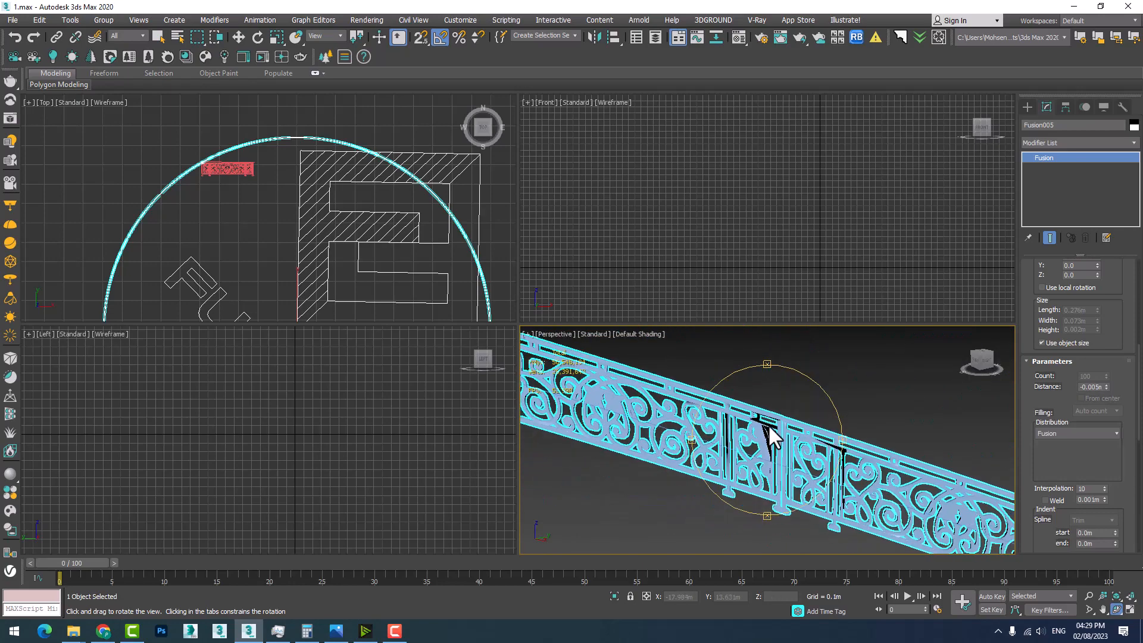
pyautogui.scroll(-3, 720, 419)
pyautogui.scroll(-2, 720, 419)
pyautogui.scroll(1, 706, 423)
pyautogui.scroll(-2, 747, 425)
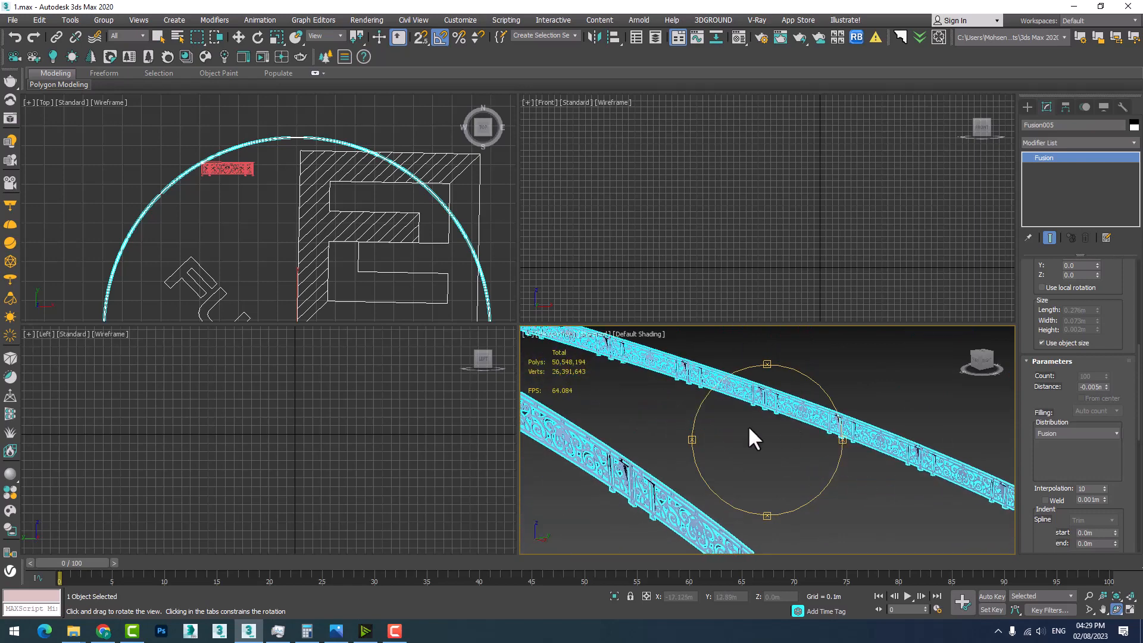
pyautogui.scroll(3, 594, 481)
pyautogui.scroll(-2, 593, 479)
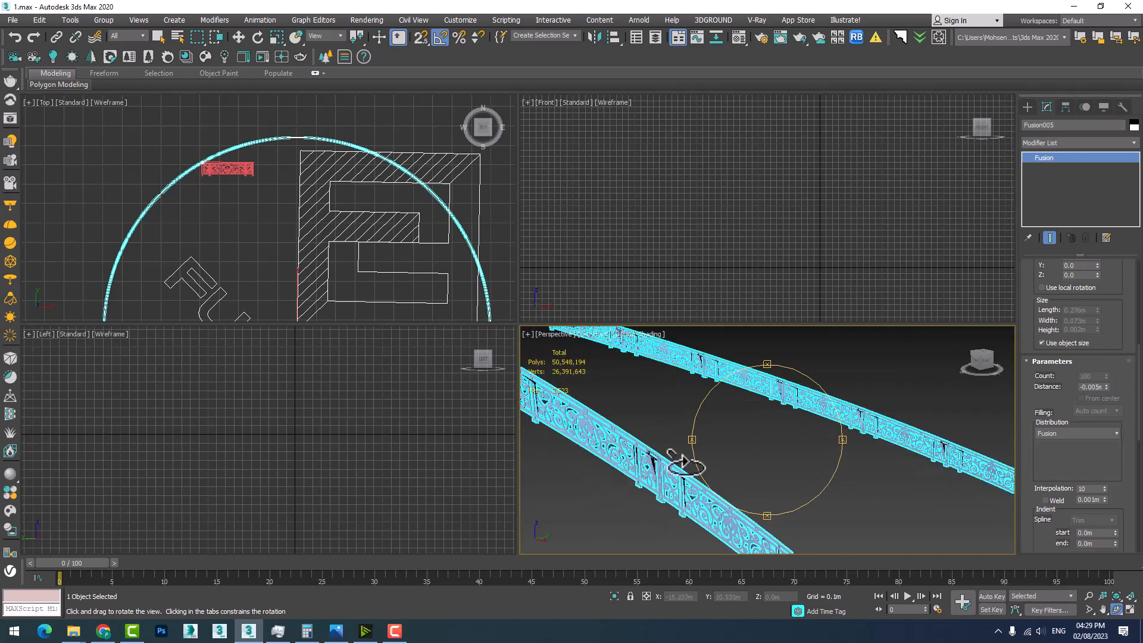
pyautogui.scroll(2, 712, 453)
pyautogui.scroll(3, 712, 454)
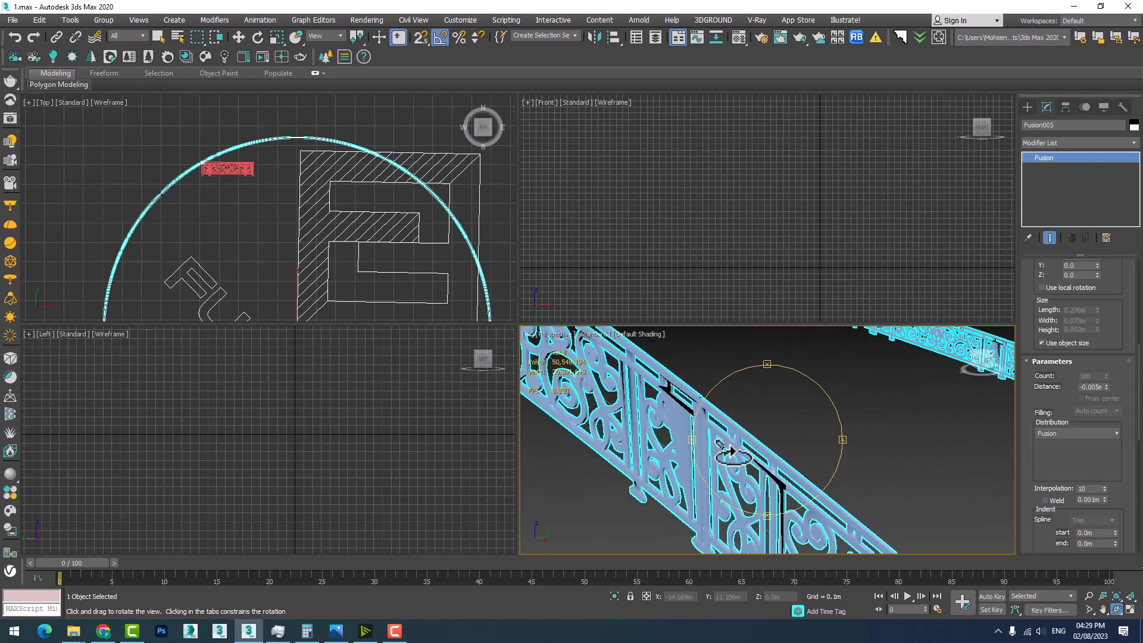
pyautogui.scroll(2, 740, 429)
pyautogui.scroll(-3, 750, 432)
pyautogui.scroll(-1, 725, 432)
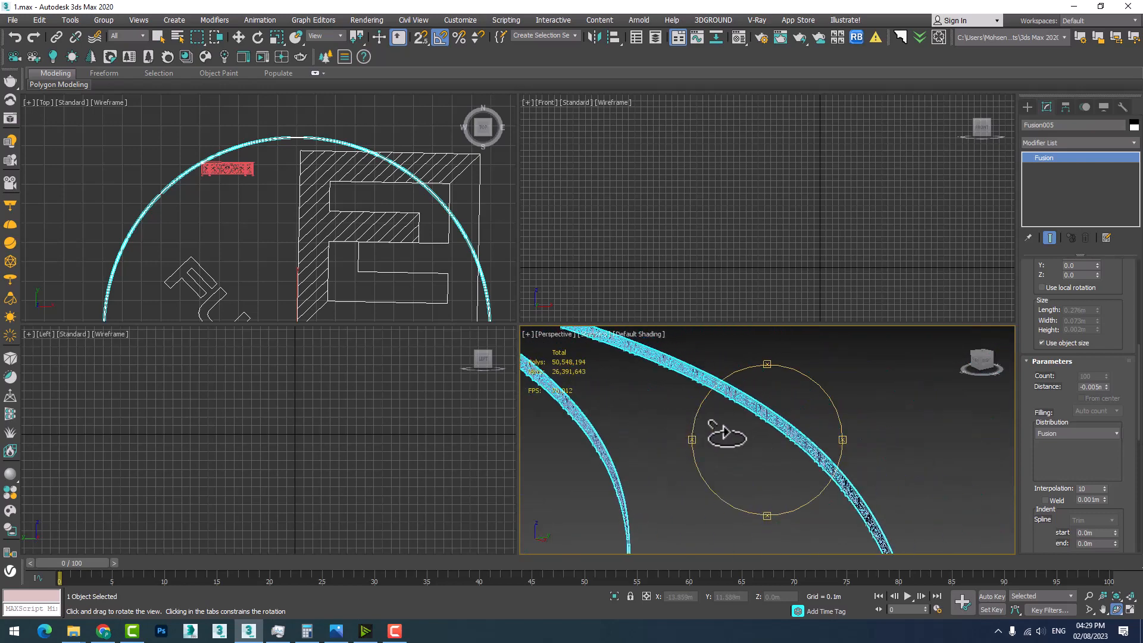
pyautogui.scroll(2, 724, 432)
pyautogui.scroll(3, 857, 416)
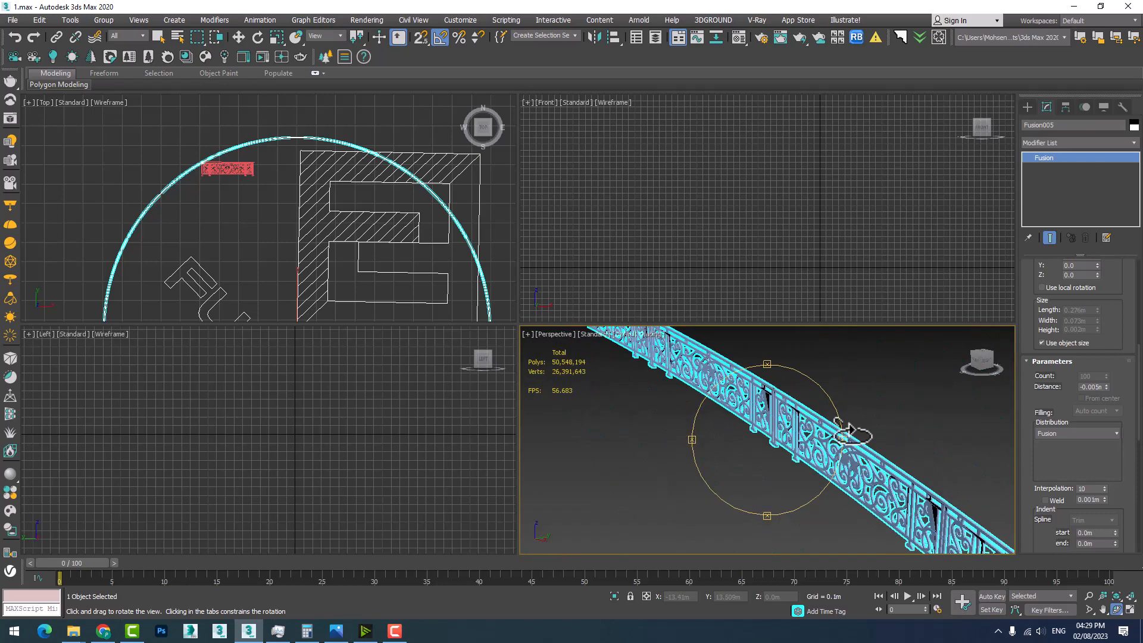
pyautogui.moveTo(851, 432); pyautogui.dragTo(740, 483)
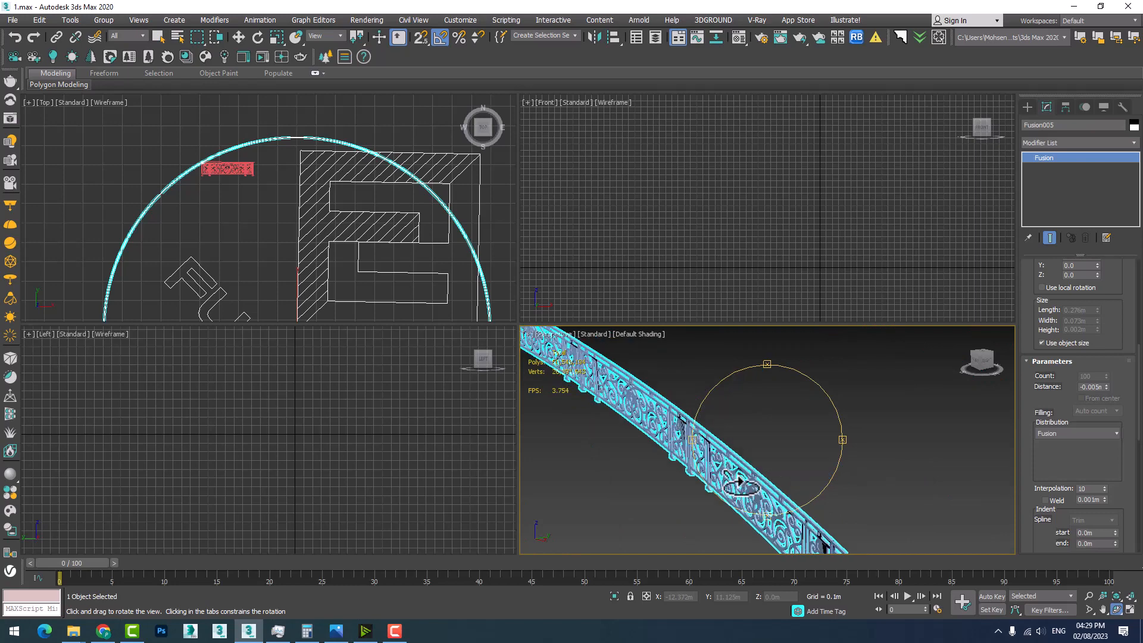
pyautogui.press('w')
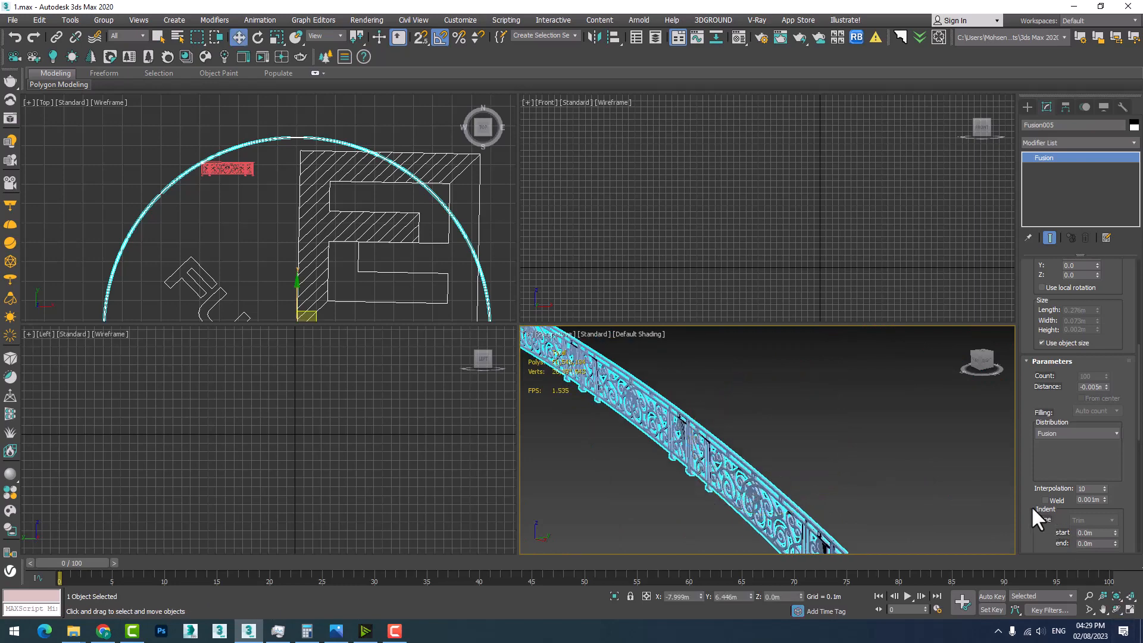
# Review the preview display modes available for the railing's base object, keeping Full Mesh.
pyautogui.scroll(6, 1041, 401)
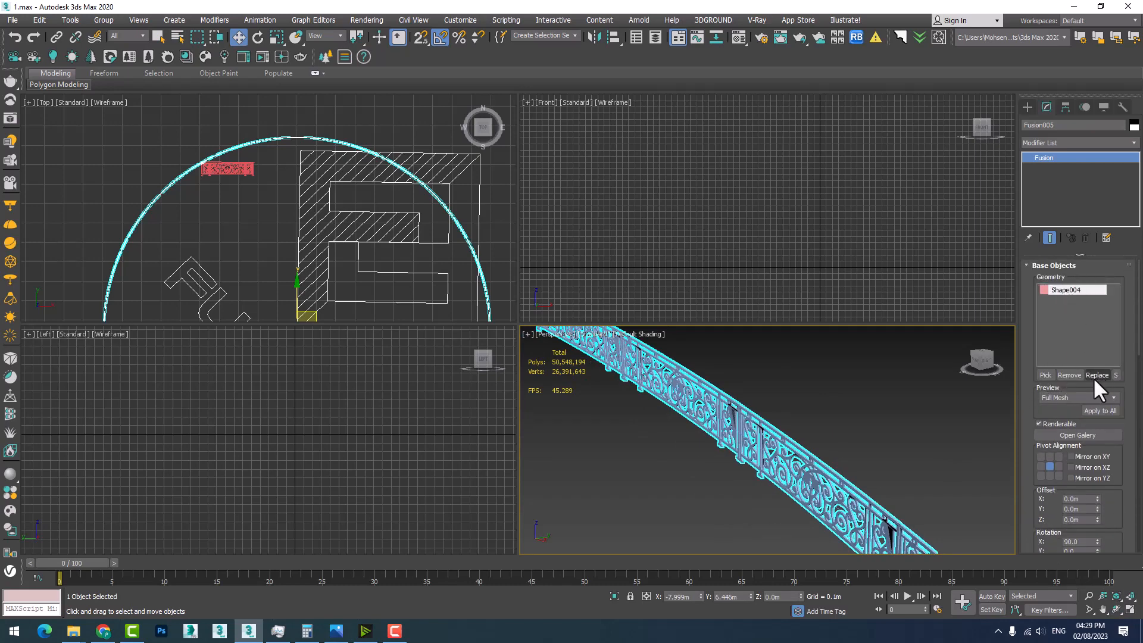
pyautogui.scroll(-2, 342, 259)
pyautogui.scroll(2, 332, 255)
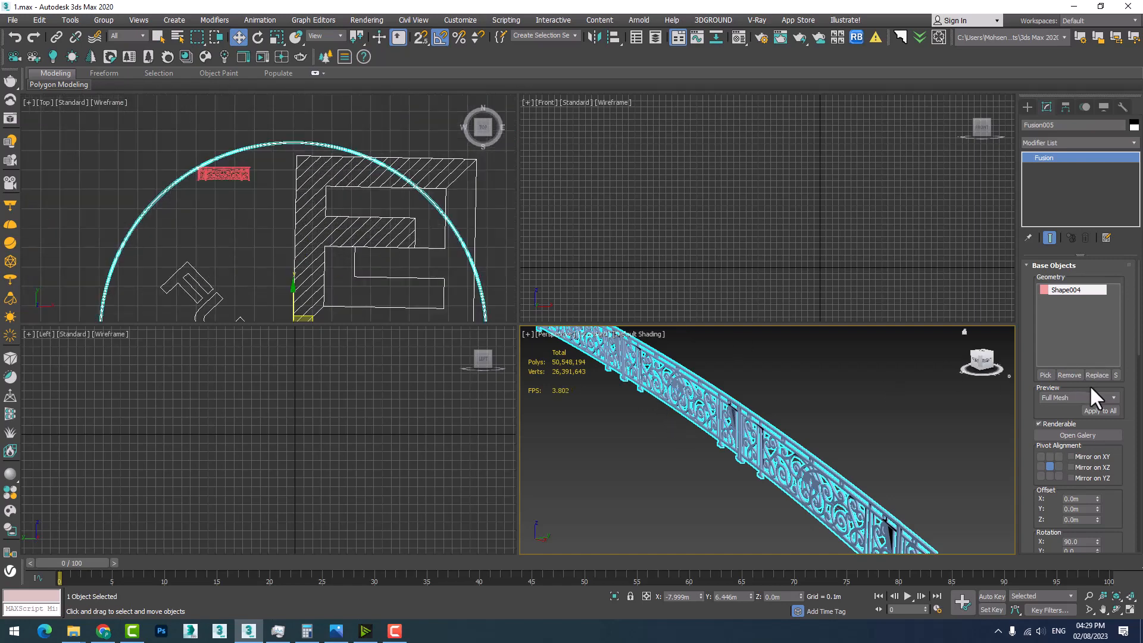
pyautogui.click(1060, 397)
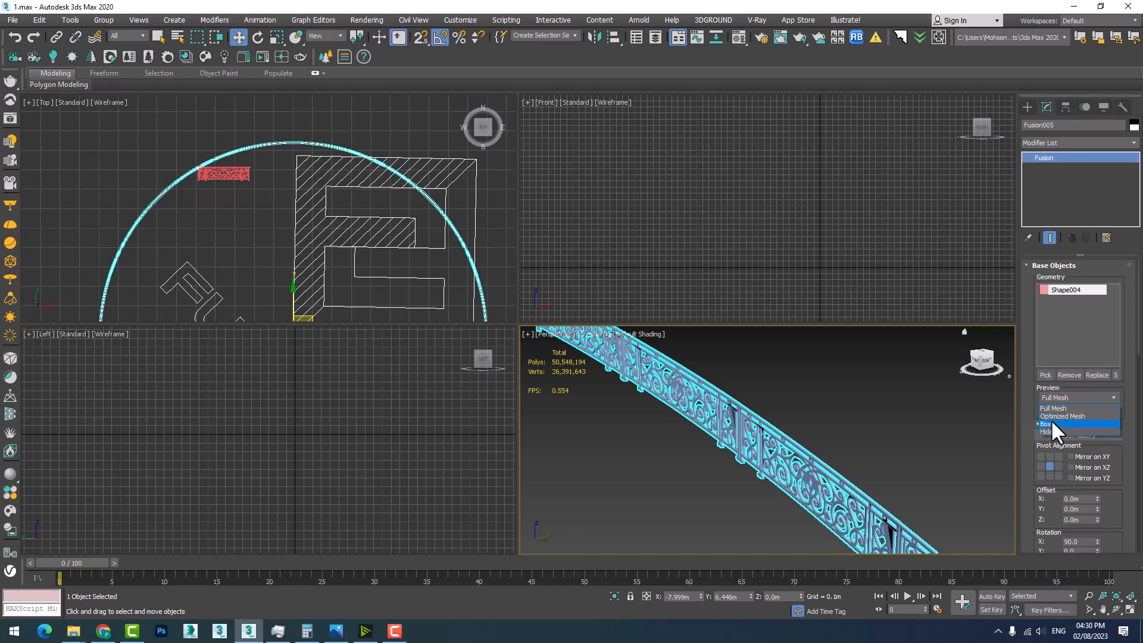
pyautogui.click(1021, 403)
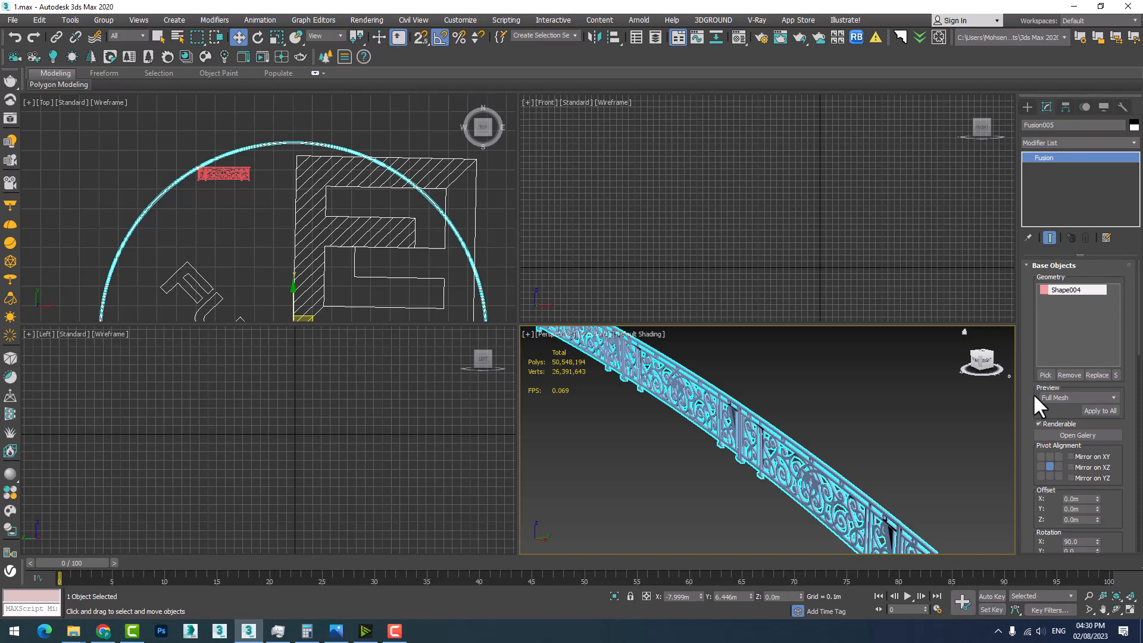
pyautogui.scroll(-3, 1049, 406)
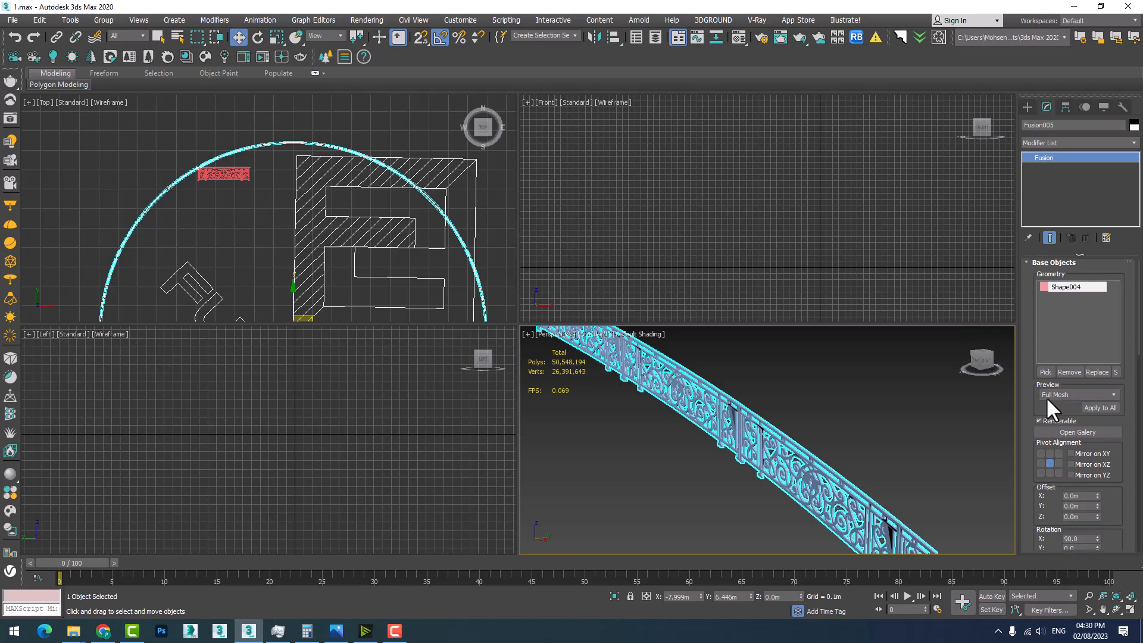
pyautogui.moveTo(773, 468); pyautogui.dragTo(719, 428, button='middle')
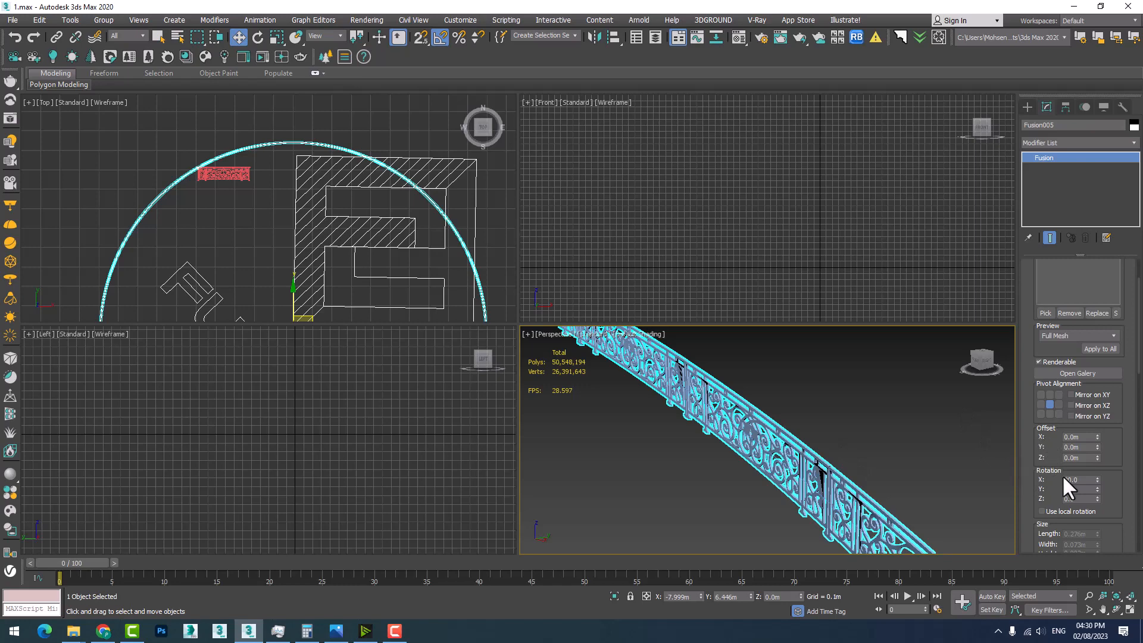
# Unhide all scene objects and change the railing's pivot alignment to the bottom middle point so it sits on the staircase edge.
pyautogui.rightClick(688, 475)
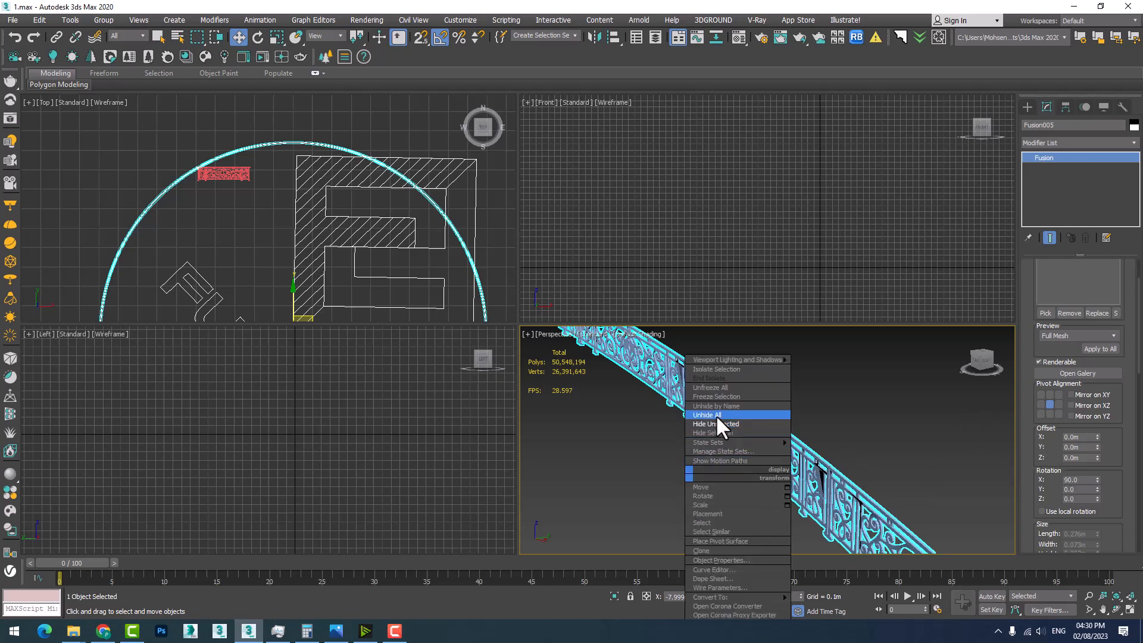
pyautogui.click(716, 415)
pyautogui.keyDown('alt'); pyautogui.moveTo(794, 478); pyautogui.dragTo(637, 371, button='middle'); pyautogui.keyUp('alt')
pyautogui.scroll(3, 727, 457)
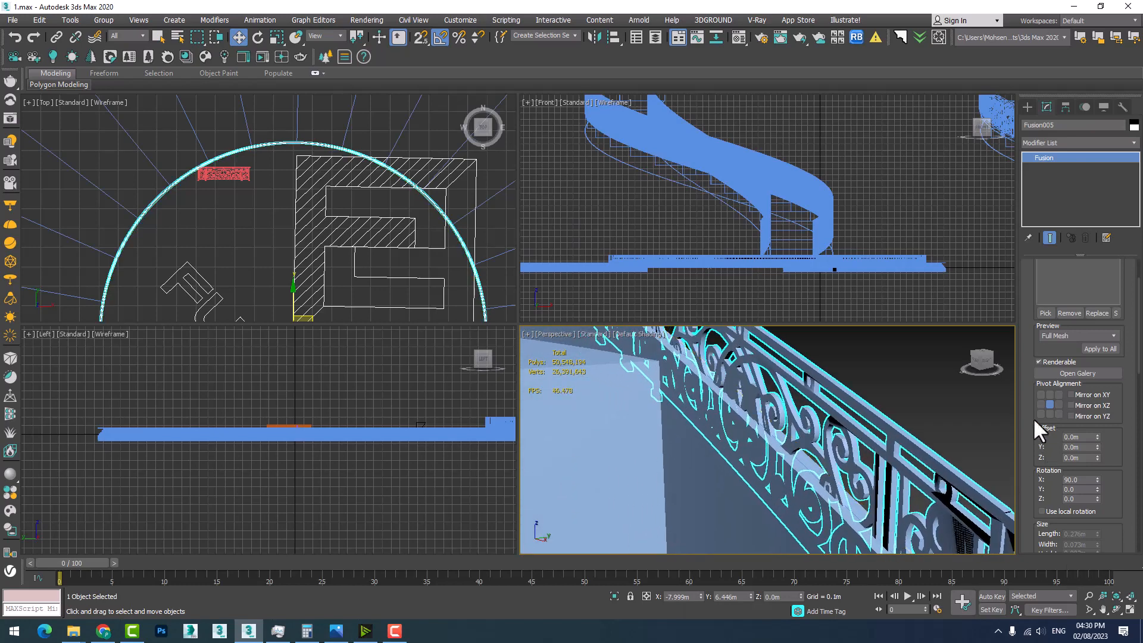
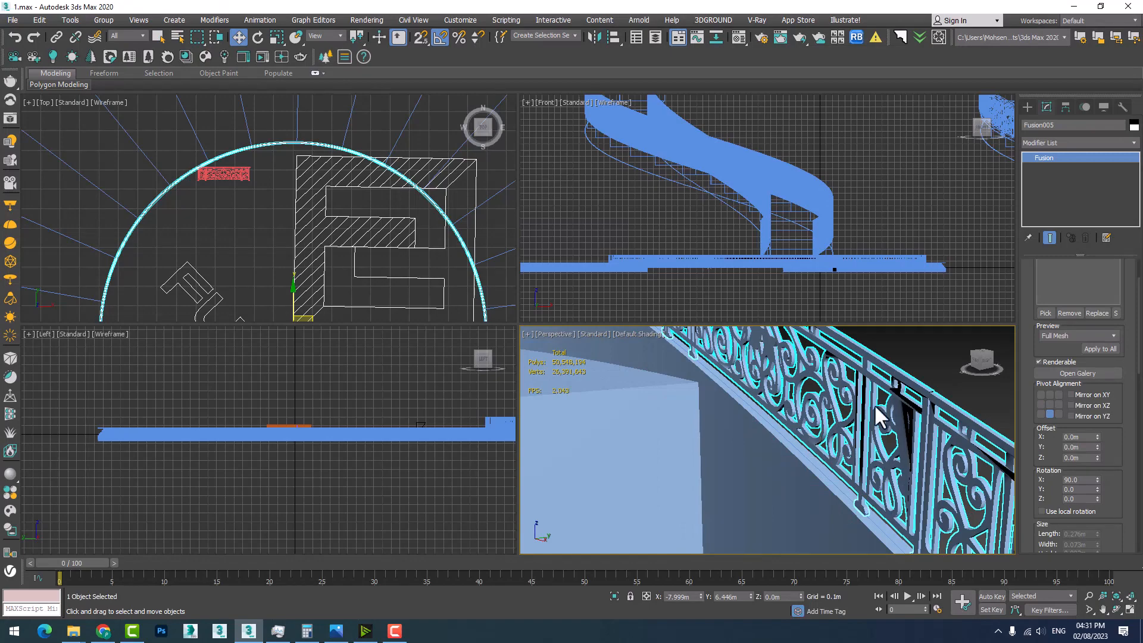
pyautogui.scroll(5, 857, 402)
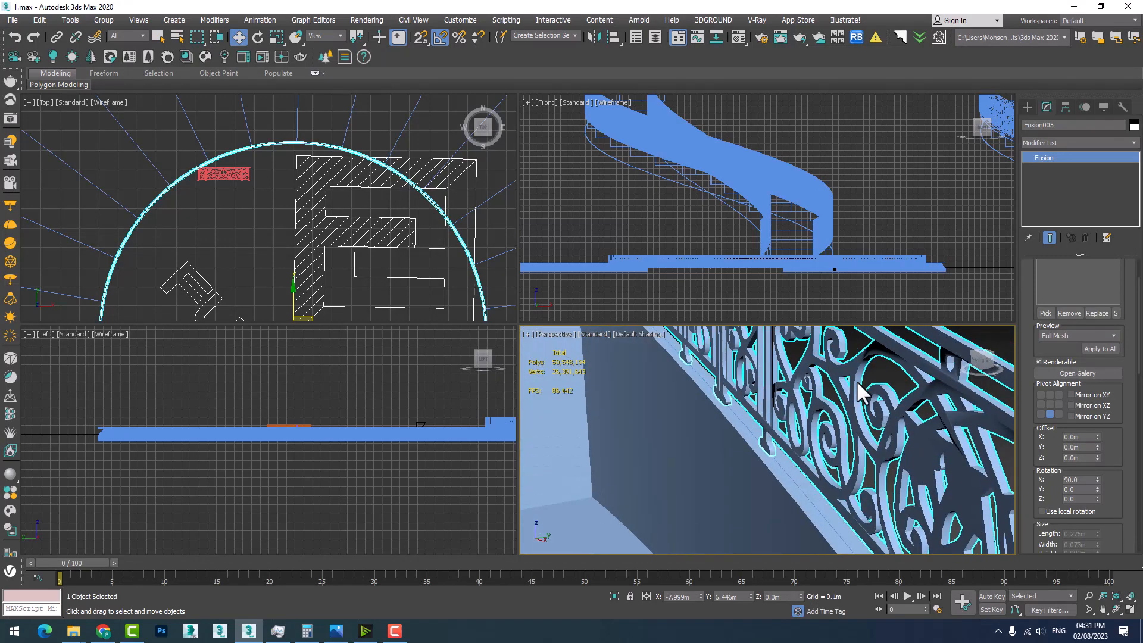
pyautogui.keyDown('alt'); pyautogui.moveTo(830, 416); pyautogui.dragTo(830, 445, button='middle'); pyautogui.keyUp('alt')
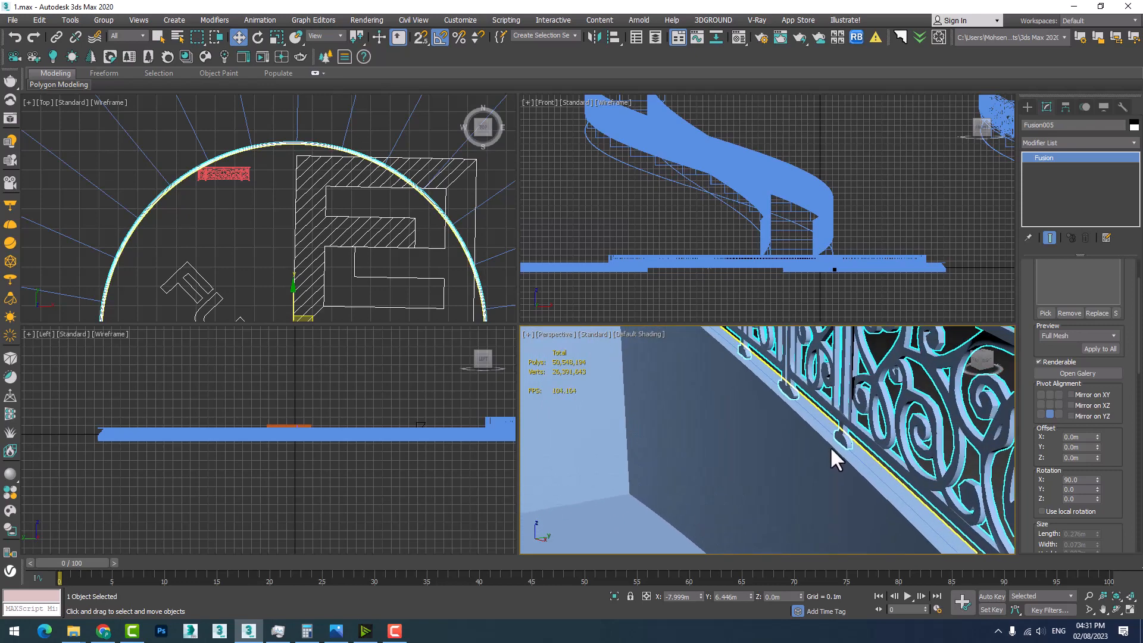
# Try offsetting the railing 0.1 m along Z from the staircase edge.
pyautogui.click(1083, 437)
pyautogui.click(1080, 457)
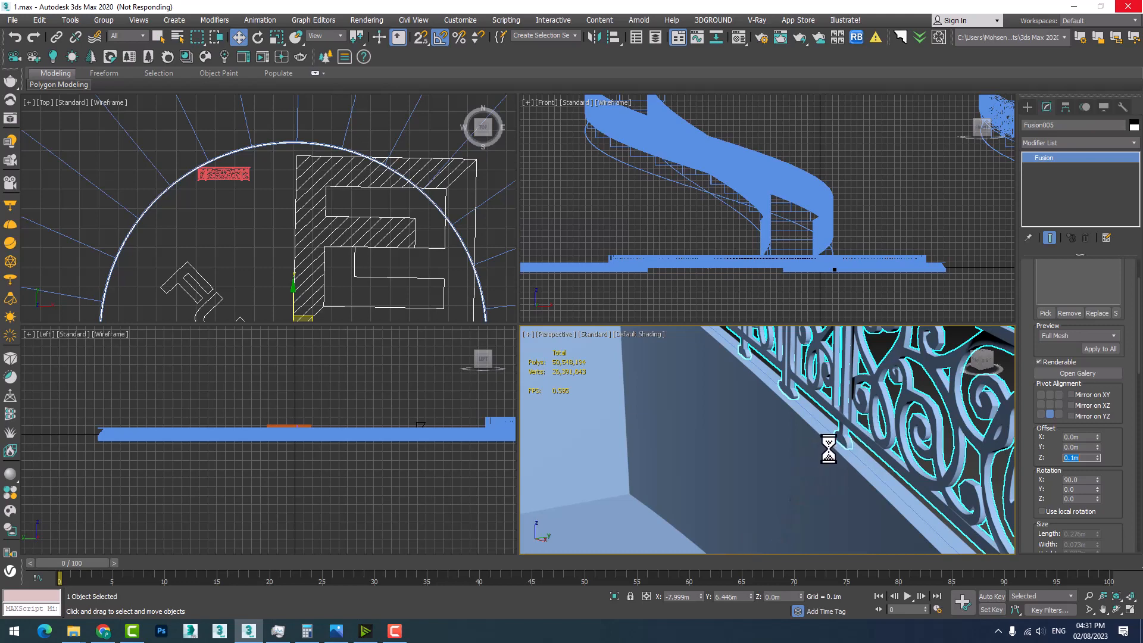
pyautogui.scroll(-3, 798, 491)
pyautogui.scroll(4, 811, 441)
pyautogui.scroll(-4, 812, 441)
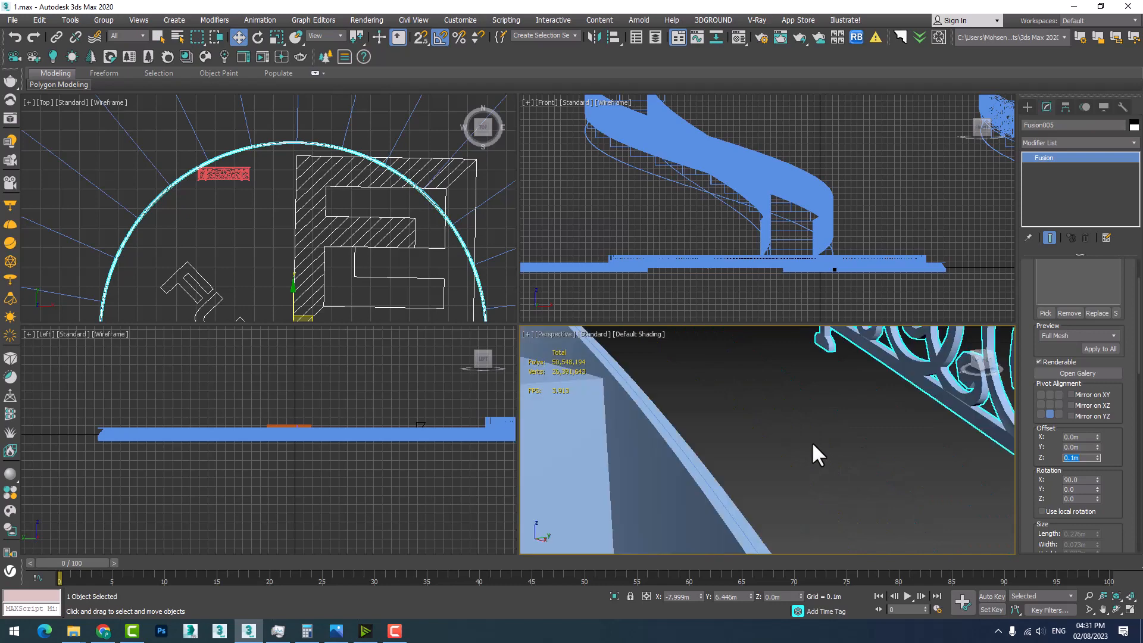
pyautogui.moveTo(813, 437); pyautogui.dragTo(825, 476, button='middle')
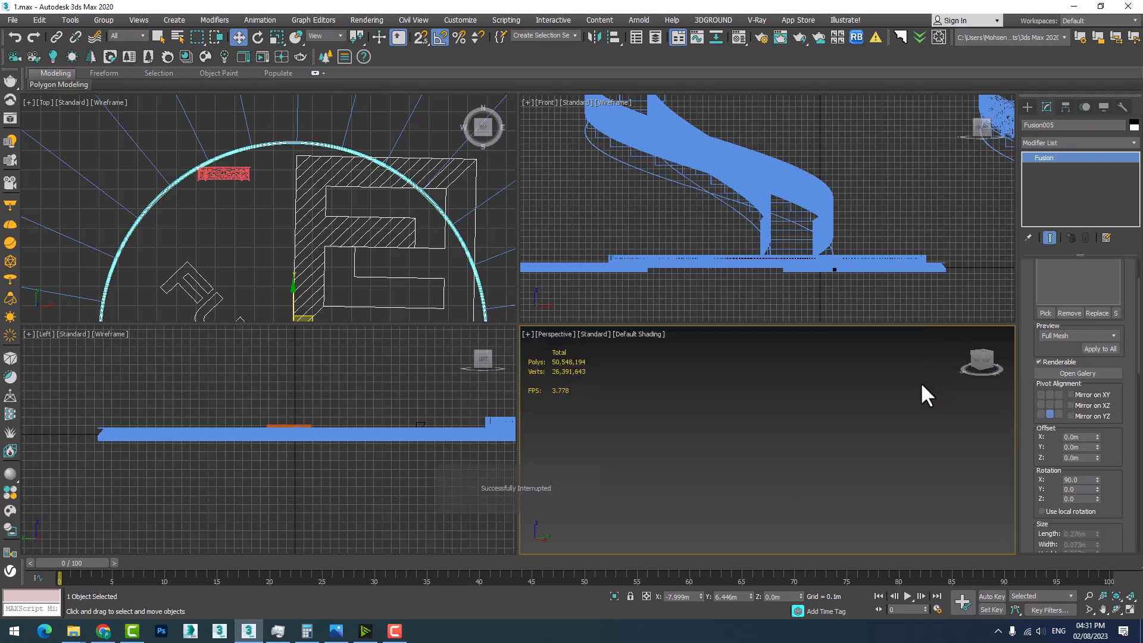
# Examine how the railings follow the curved staircase's edges, and review the distribution's rotation, size and distance settings.
pyautogui.scroll(5, 876, 425)
pyautogui.scroll(5, 830, 461)
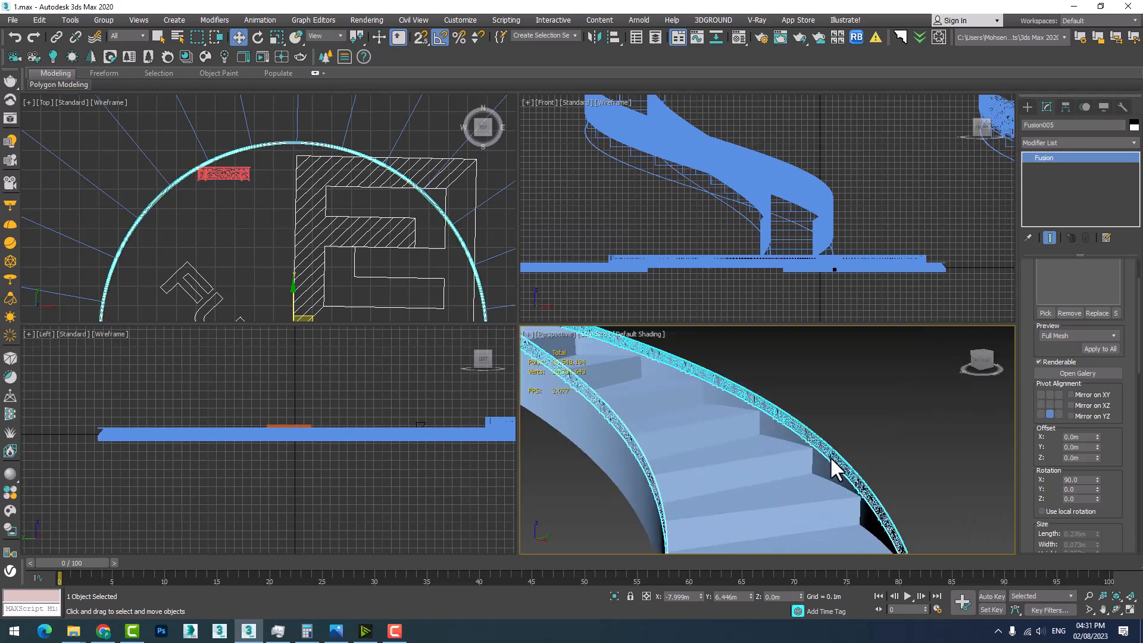
pyautogui.moveTo(812, 464); pyautogui.dragTo(676, 483, button='middle')
pyautogui.scroll(-5, 786, 392)
pyautogui.moveTo(677, 484); pyautogui.dragTo(771, 423, button='middle')
pyautogui.scroll(3, 647, 469)
pyautogui.scroll(3, 629, 444)
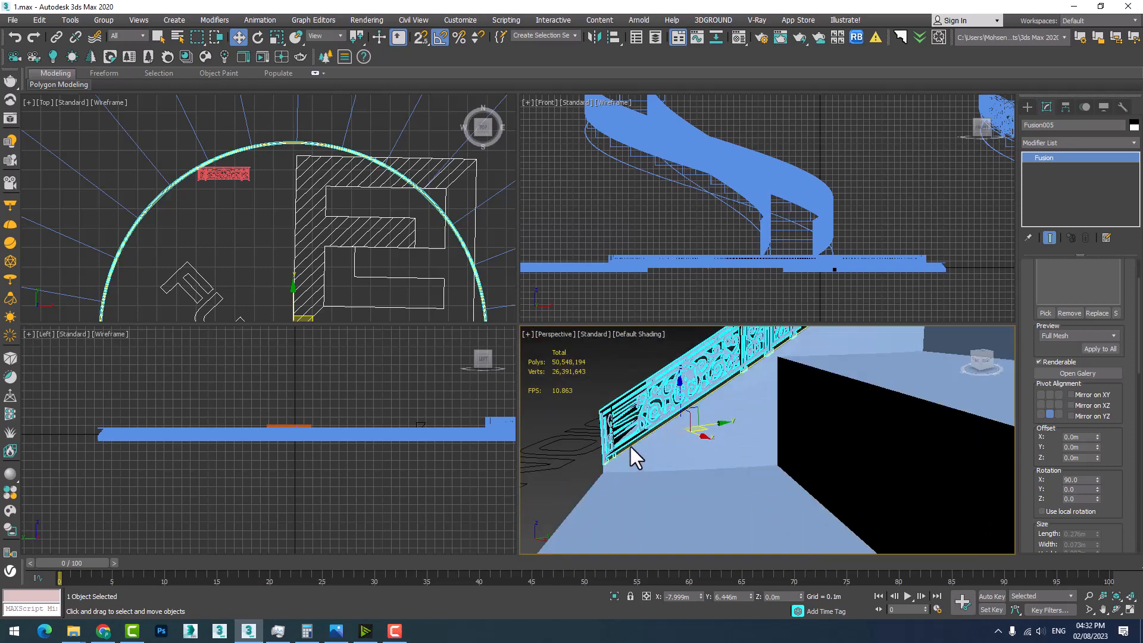
pyautogui.scroll(2, 649, 422)
pyautogui.moveTo(648, 422); pyautogui.dragTo(488, 541, button='middle')
pyautogui.scroll(2, 528, 492)
pyautogui.keyDown('alt'); pyautogui.moveTo(529, 492); pyautogui.dragTo(606, 456, button='middle'); pyautogui.keyUp('alt')
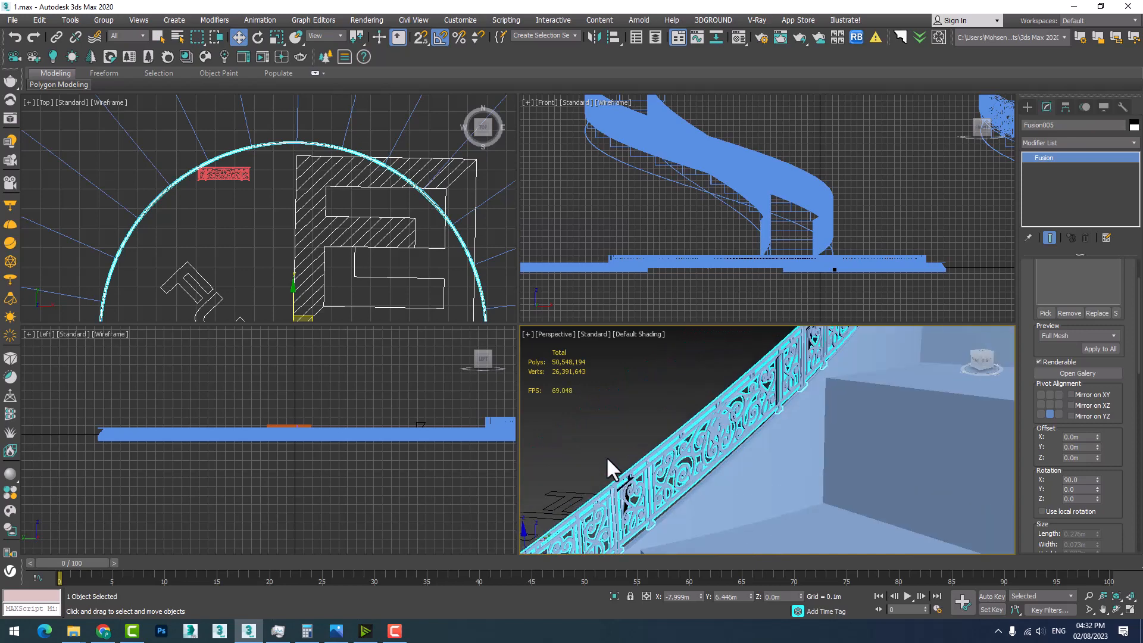
pyautogui.scroll(-2, 604, 459)
pyautogui.keyDown('alt'); pyautogui.moveTo(717, 459); pyautogui.dragTo(718, 421, button='middle'); pyautogui.keyUp('alt')
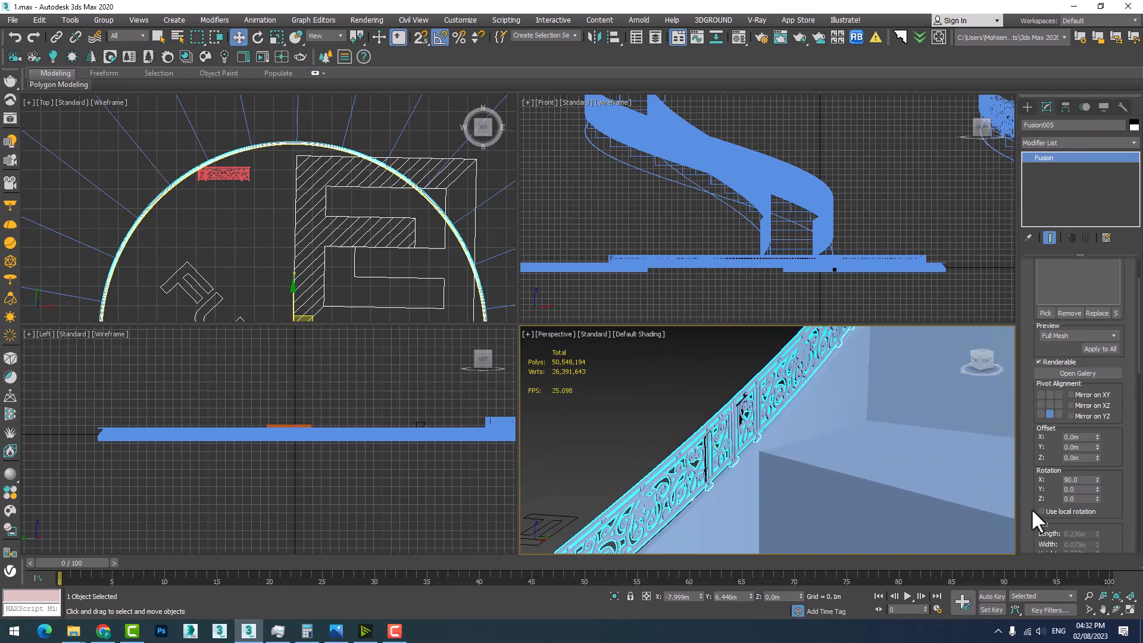
pyautogui.scroll(-3, 1031, 508)
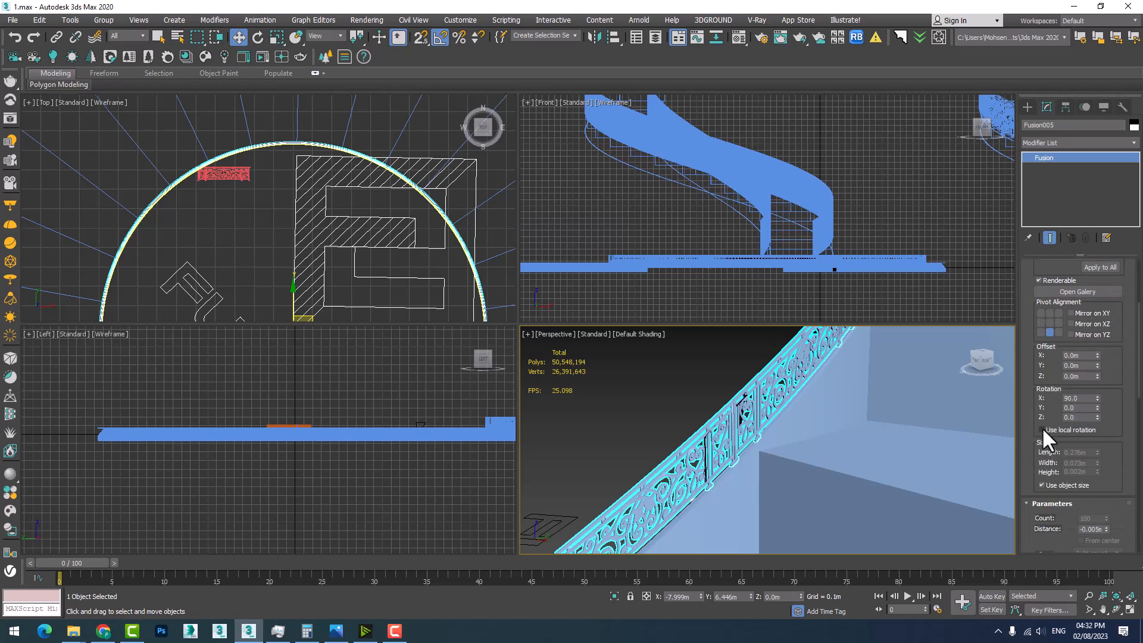
pyautogui.scroll(-2, 1034, 463)
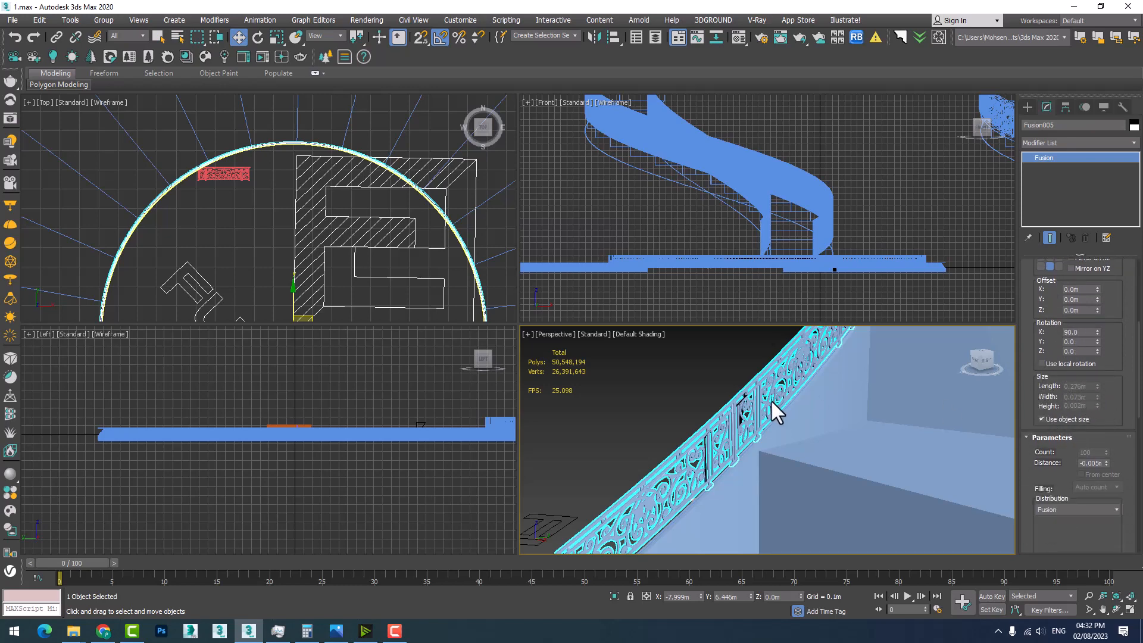
# Measure the dimensions of the flat pink ornamental panel shape used for the stair railing.
pyautogui.moveTo(770, 399); pyautogui.dragTo(751, 452, button='middle')
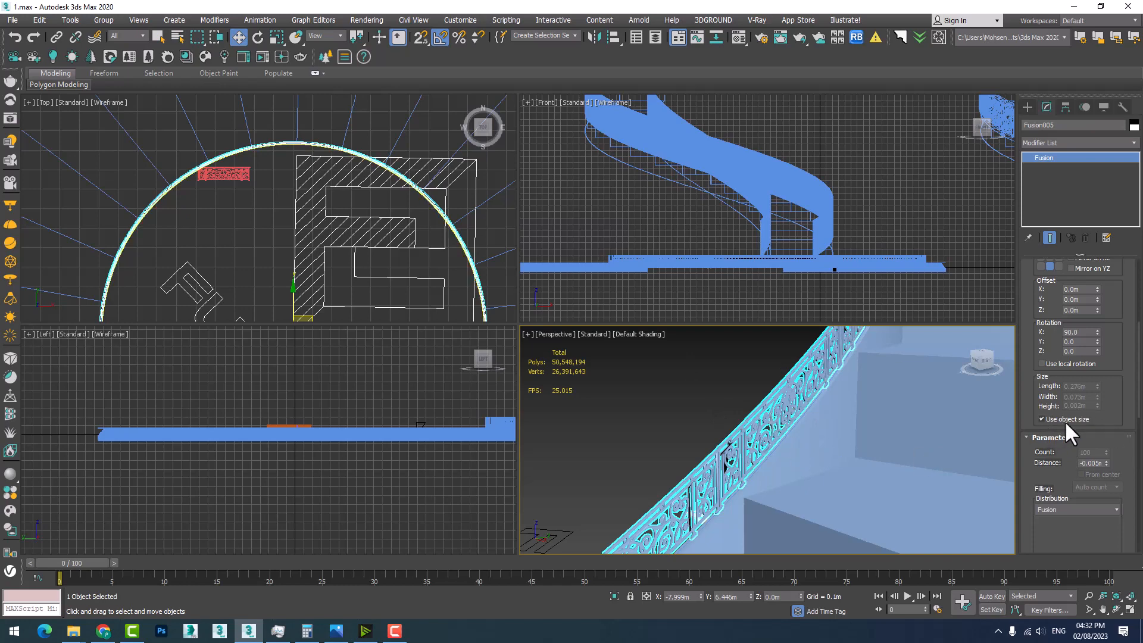
pyautogui.moveTo(607, 484); pyautogui.dragTo(637, 492, button='middle')
pyautogui.scroll(3, 817, 518)
pyautogui.scroll(-2, 817, 518)
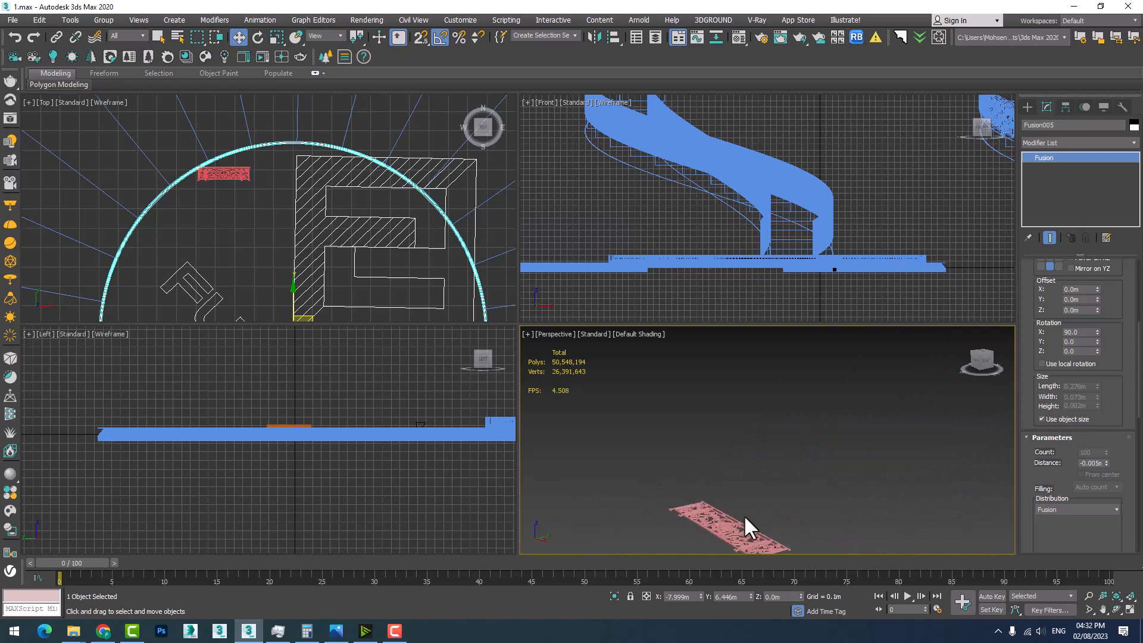
pyautogui.click(706, 522)
pyautogui.click(1122, 107)
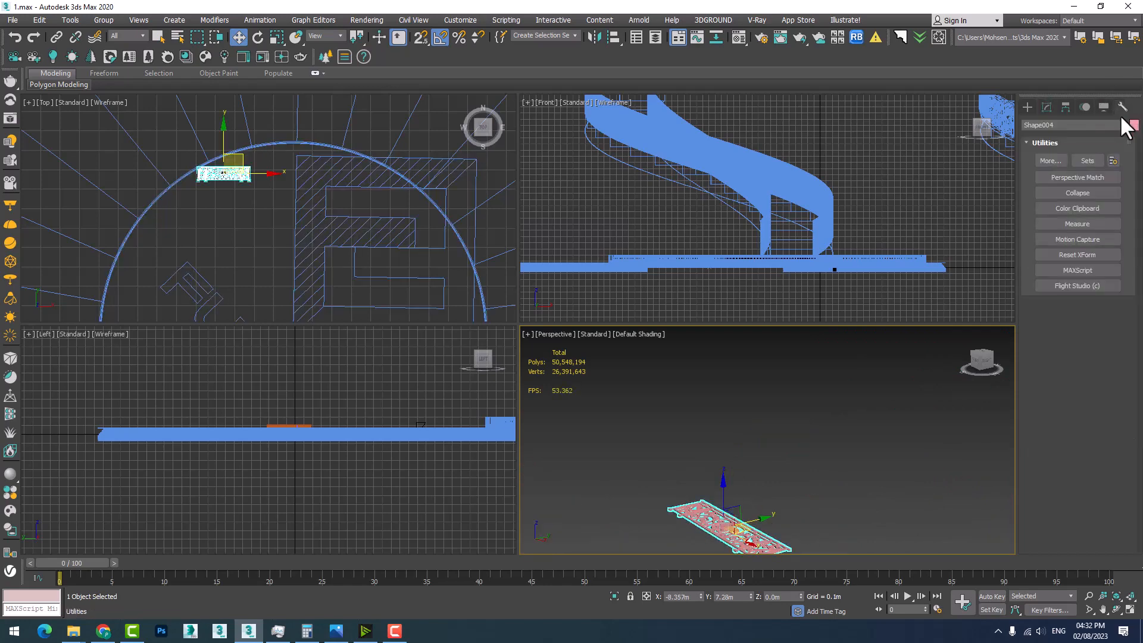
pyautogui.click(1070, 223)
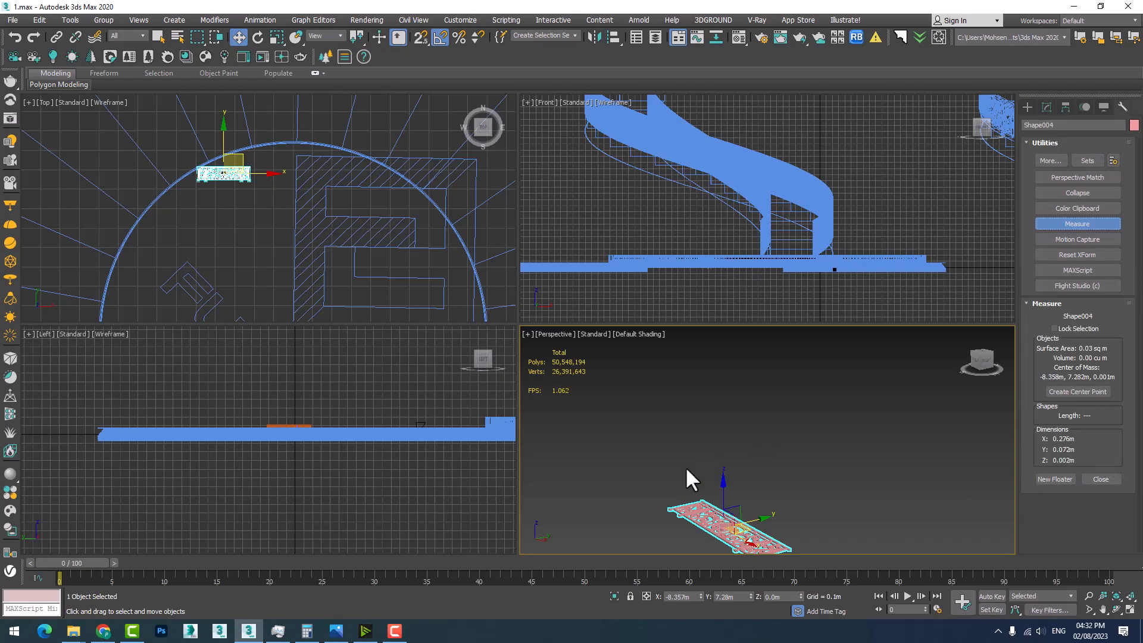
# Select the stair railing, stop using the object size, and set its segment width to 0.6 m.
pyautogui.scroll(-2, 679, 472)
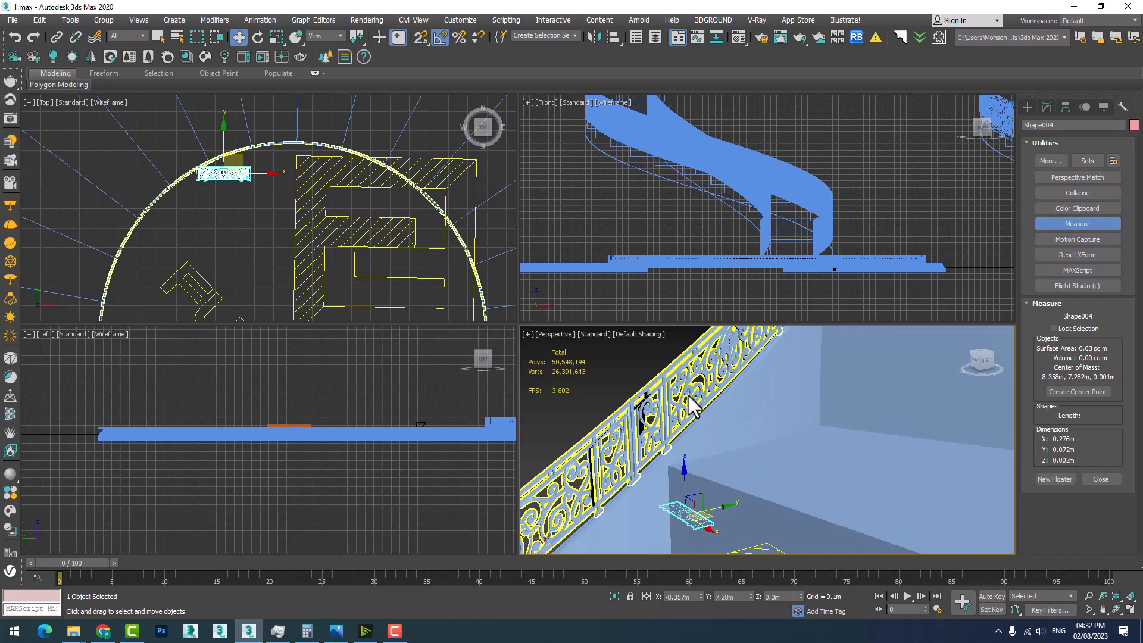
pyautogui.scroll(-3, 689, 396)
pyautogui.scroll(1, 737, 414)
pyautogui.click(657, 409)
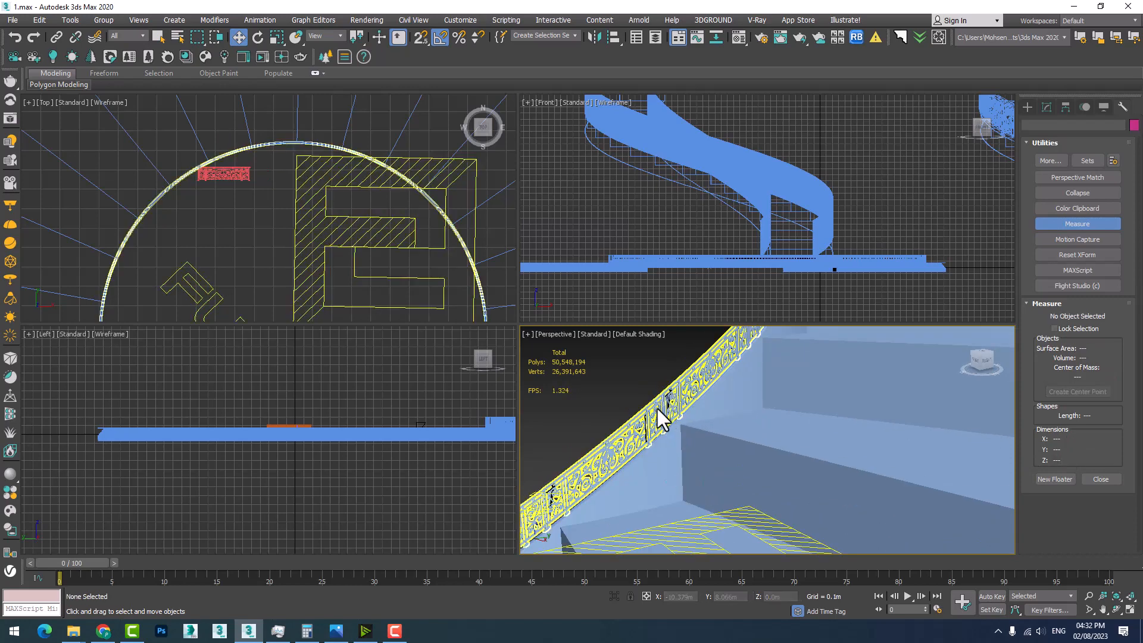
pyautogui.click(1046, 107)
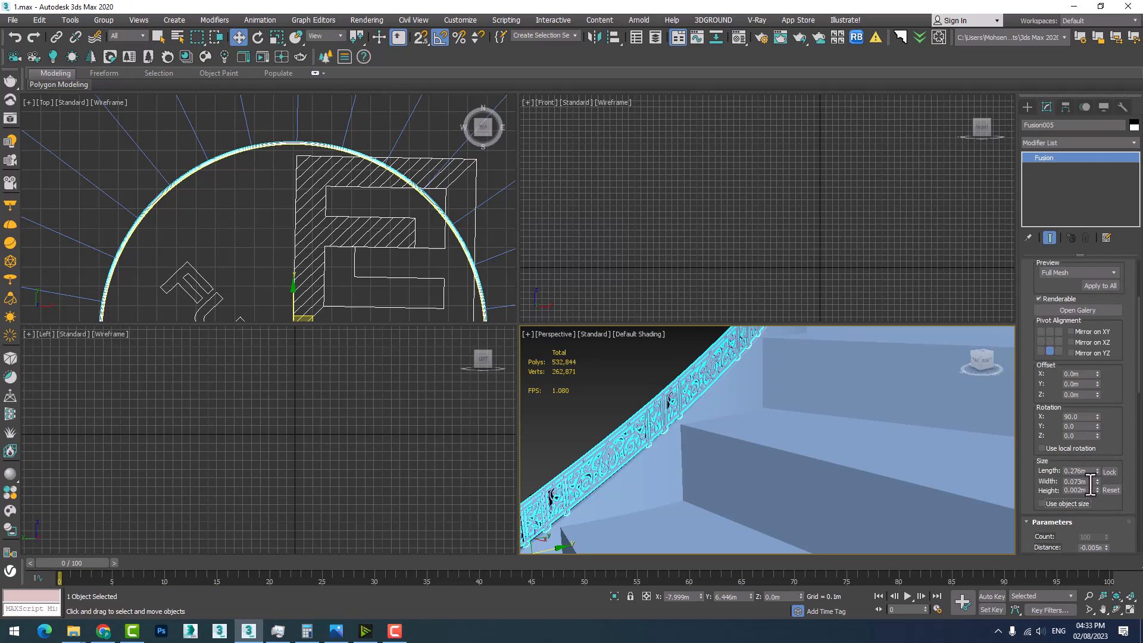
pyautogui.click(1074, 471)
pyautogui.doubleClick(1081, 481)
pyautogui.write('.6')
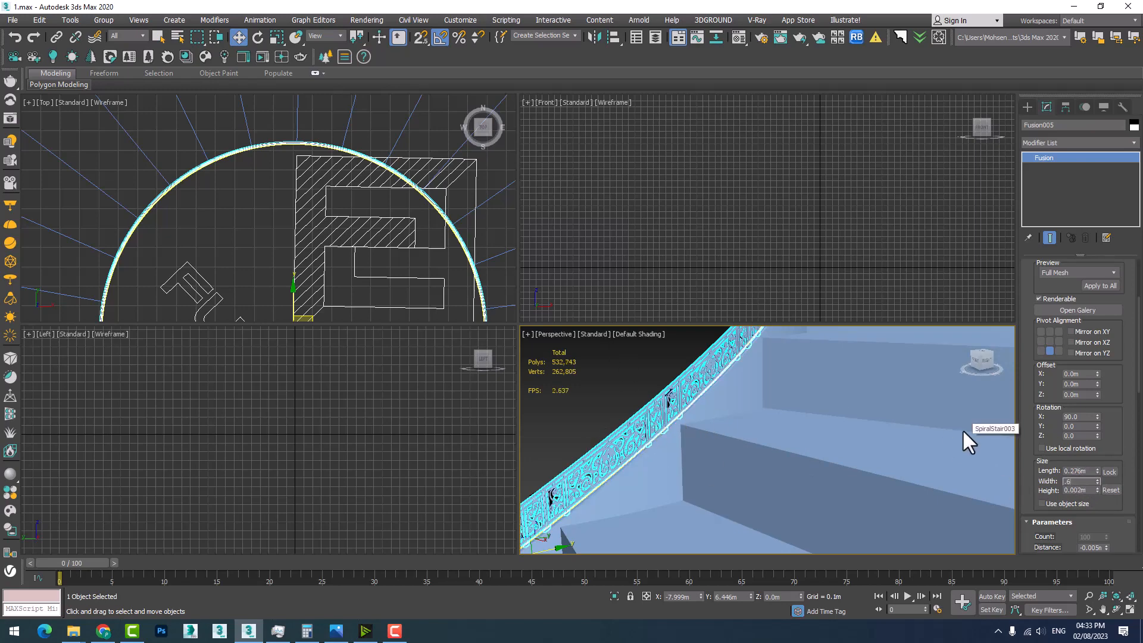
pyautogui.press('Return')
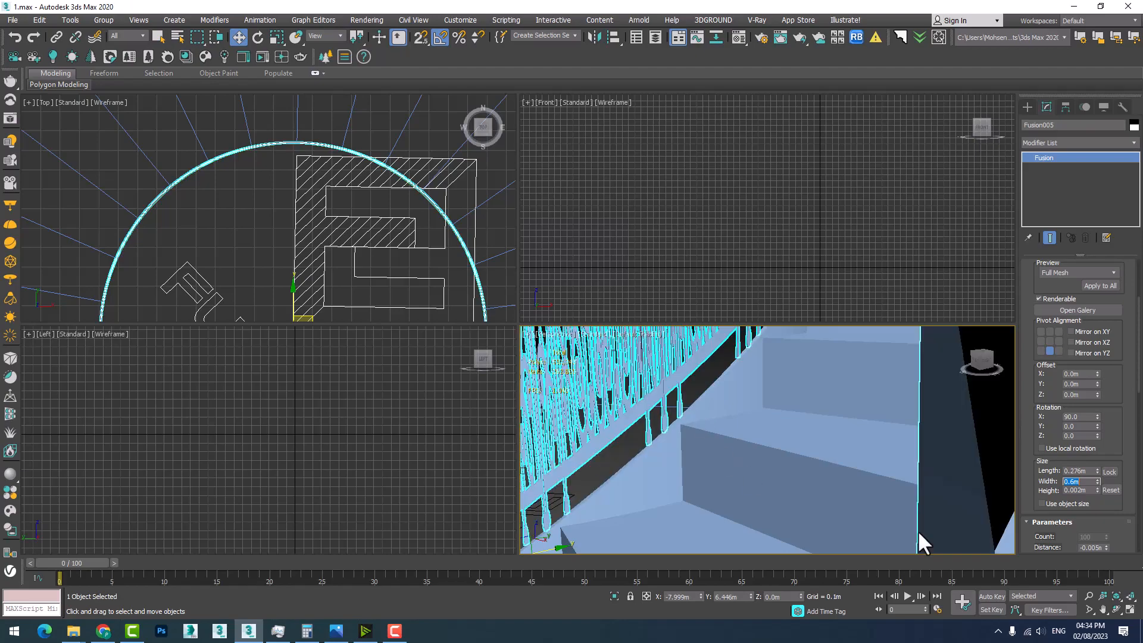
# Enlarge the perspective view to check the railing, then switch to Photos and show the file info of Capture.JPG.
pyautogui.hotkey('alt', 'w')
pyautogui.moveTo(341, 374); pyautogui.dragTo(467, 366, button='middle')
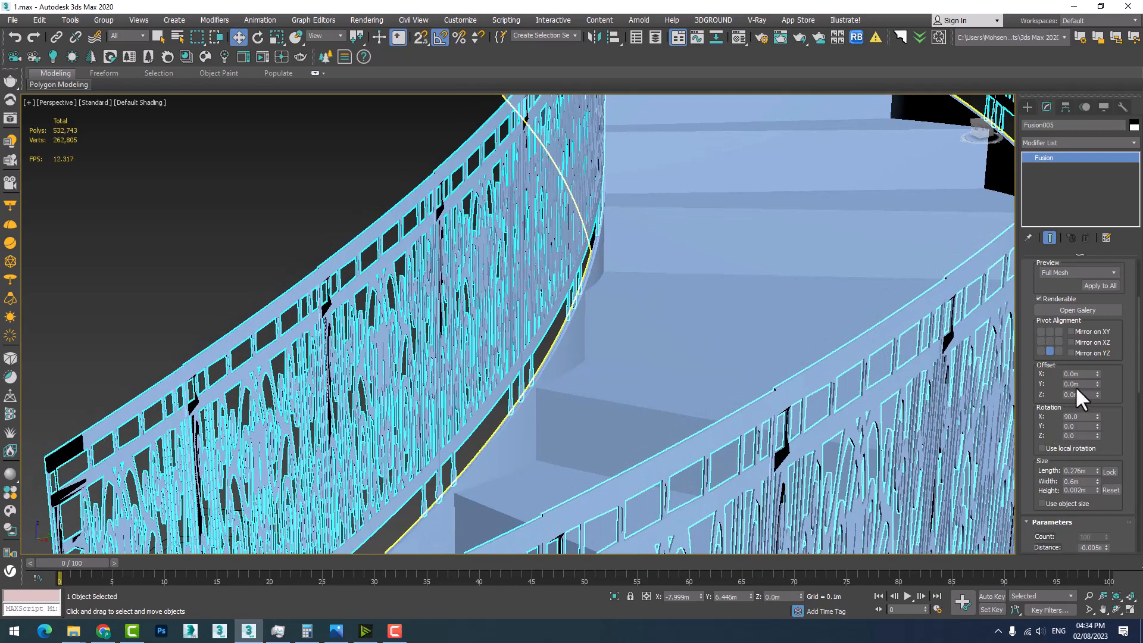
pyautogui.click(335, 632)
pyautogui.rightClick(401, 265)
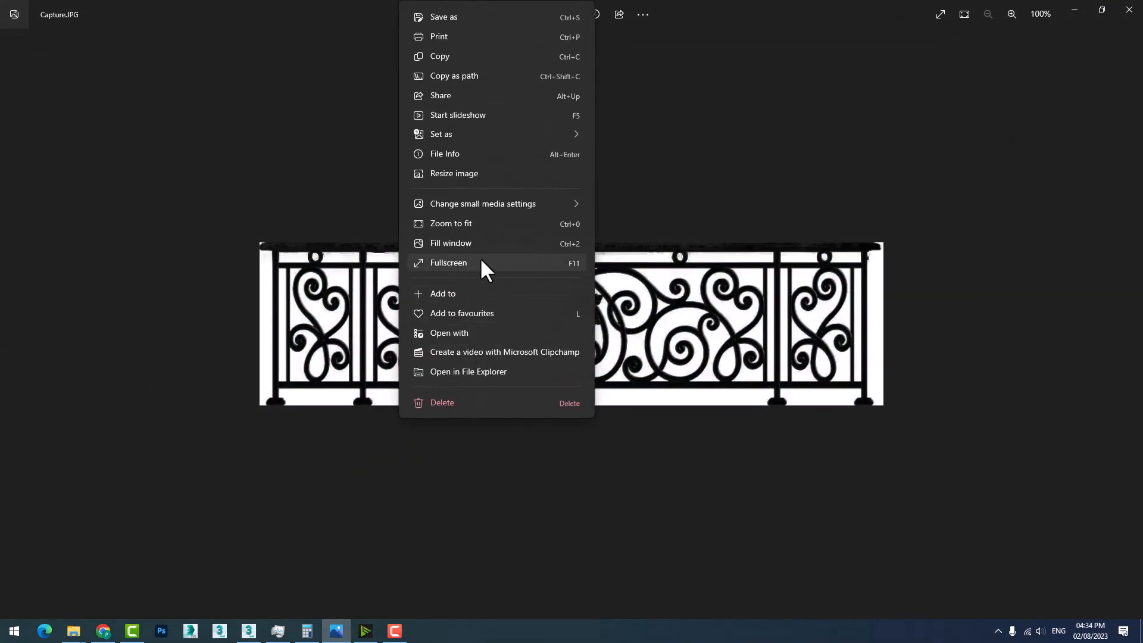
pyautogui.click(449, 153)
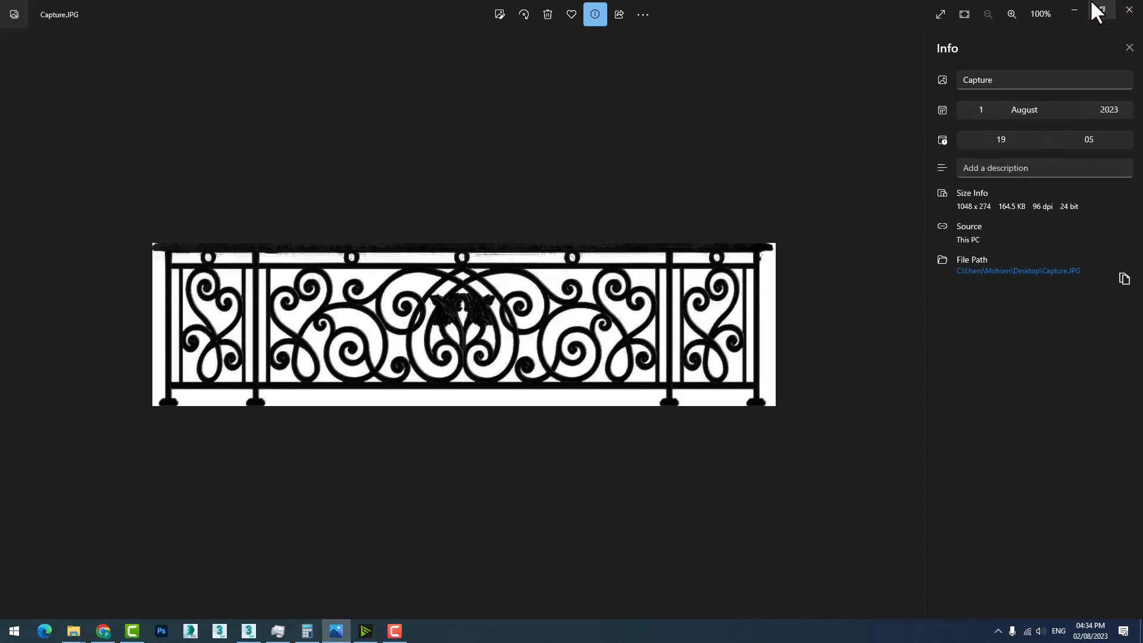
# In Calculator, divide 1048 by 274, then multiply 0.6 by 3.8 to get the proportional railing length.
pyautogui.click(304, 629)
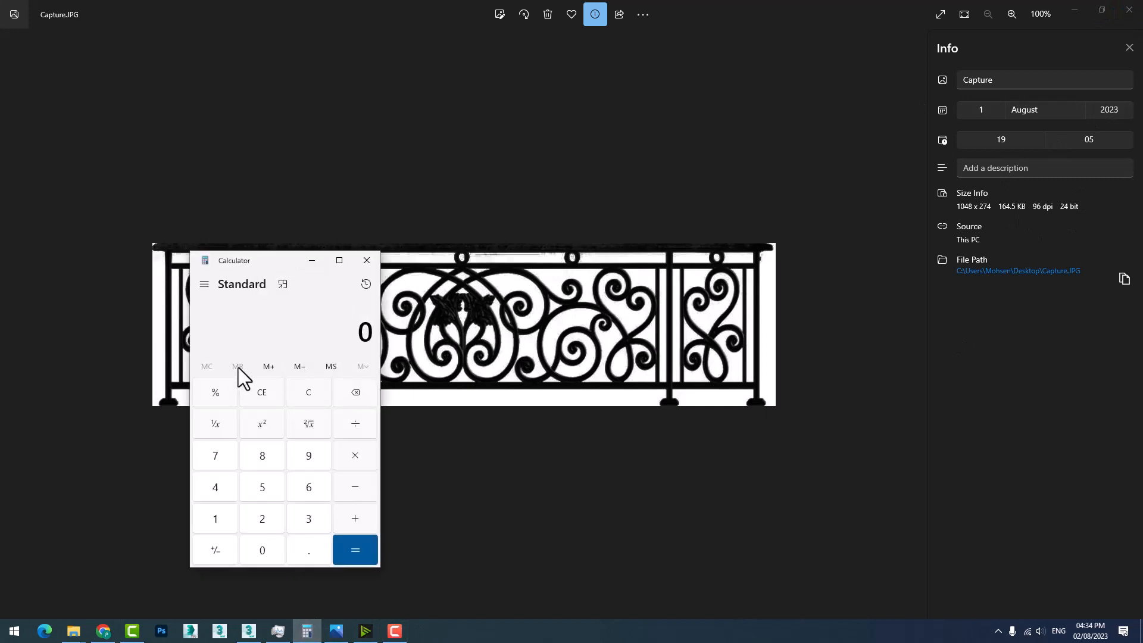
pyautogui.write('1048/')
pyautogui.write('274')
pyautogui.press('Return')
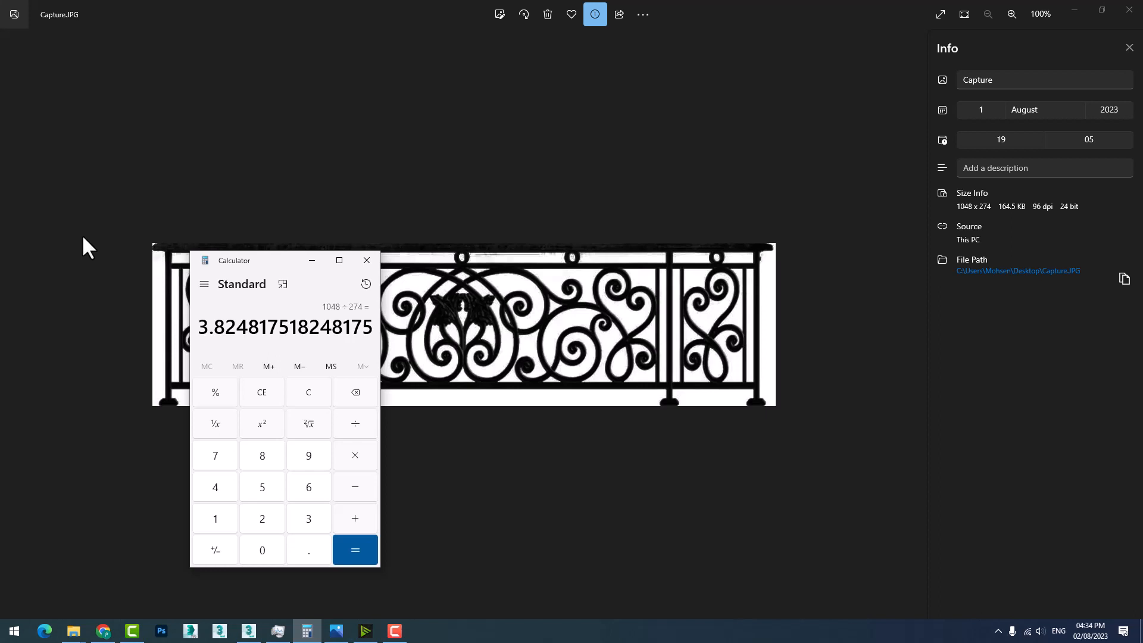
pyautogui.write('0.6 × ')
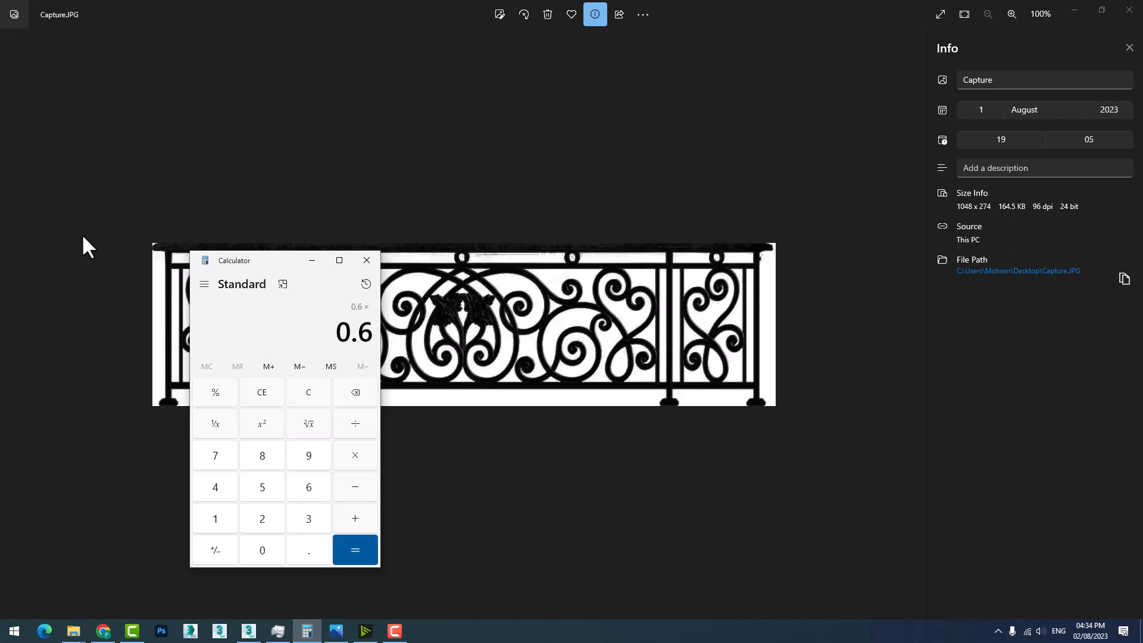
pyautogui.write('3.8')
pyautogui.press('Return')
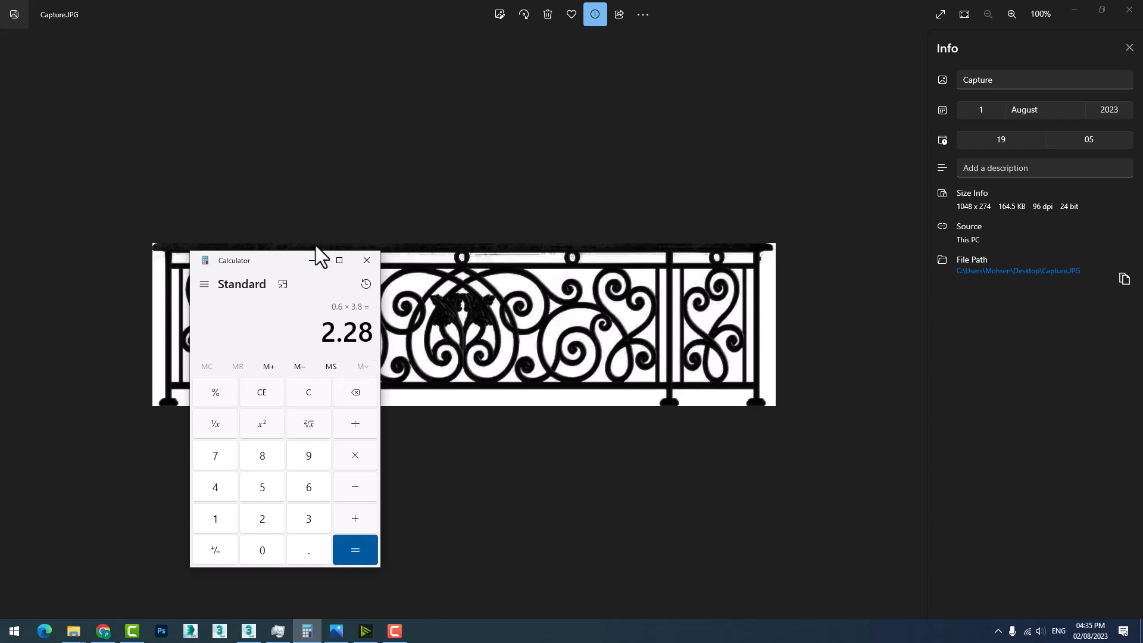
pyautogui.click(312, 260)
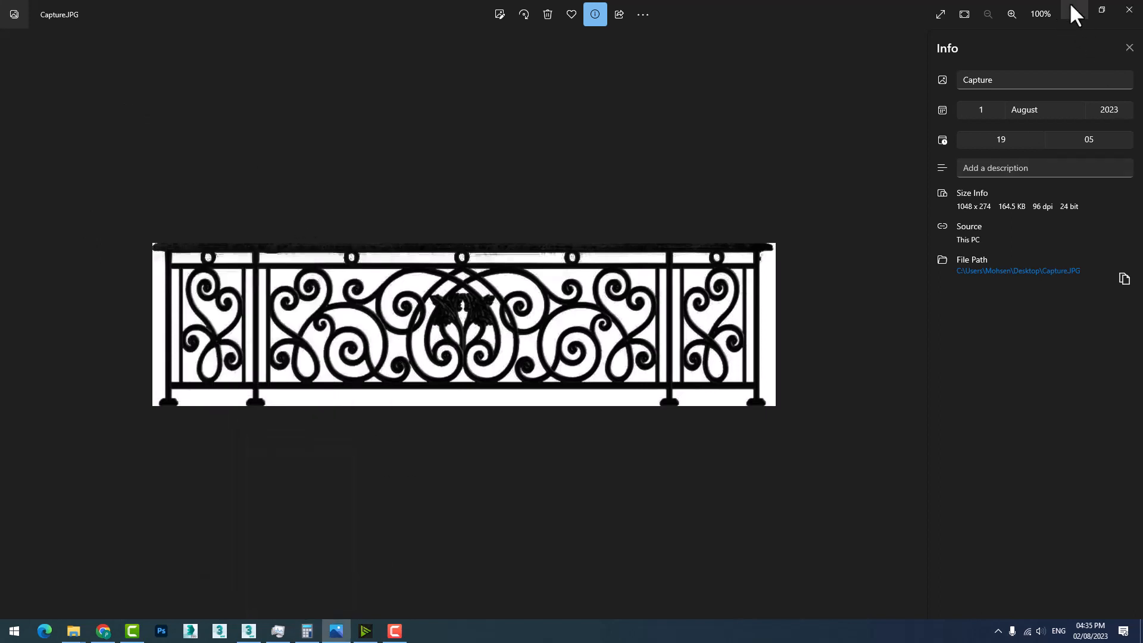
# Return to 3ds Max and set the railing segment length to 2.28 m.
pyautogui.click(1073, 11)
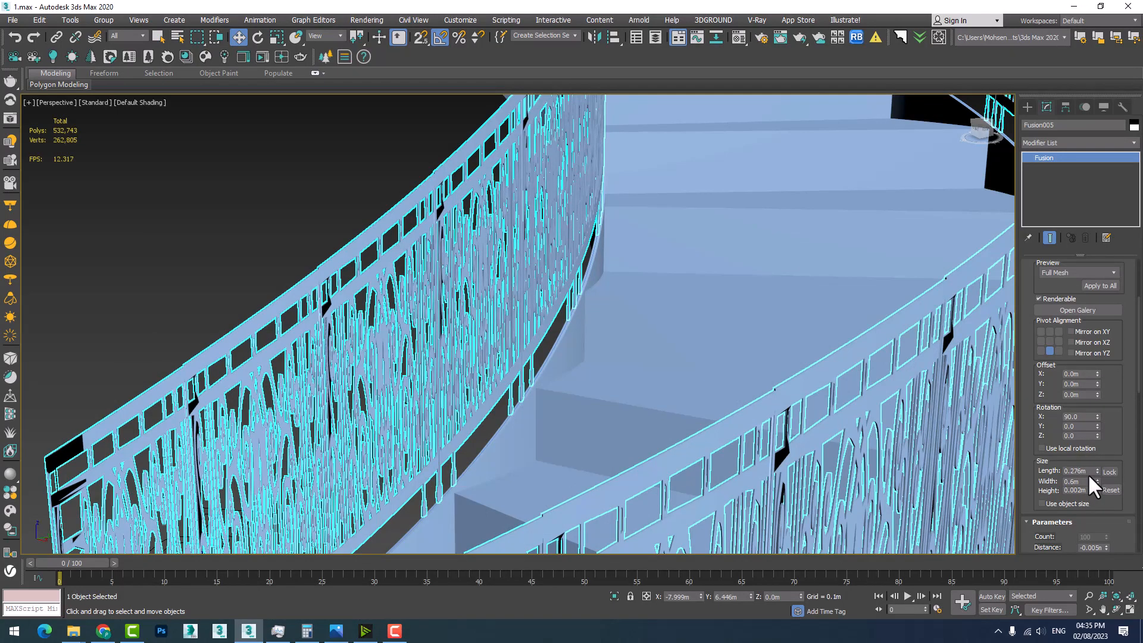
pyautogui.moveTo(1092, 472); pyautogui.dragTo(1069, 472)
pyautogui.write('2.28')
pyautogui.press('Return')
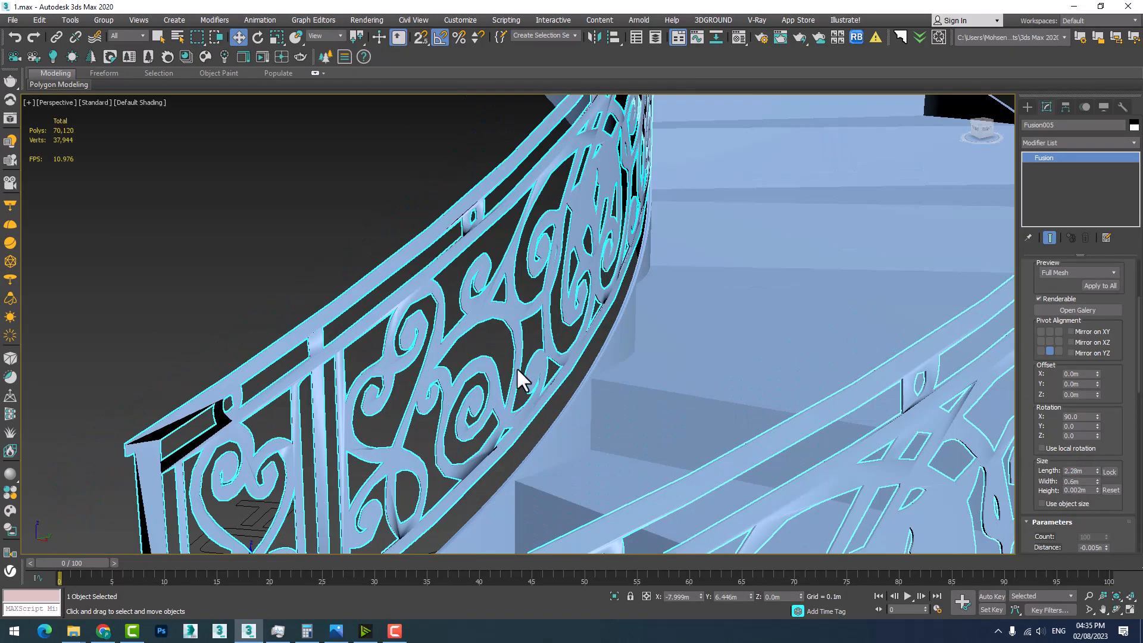
# Set the railing segment height to 0.02 m to thicken the ornamental panels.
pyautogui.keyDown('alt'); pyautogui.moveTo(509, 369); pyautogui.dragTo(432, 375, button='middle'); pyautogui.keyUp('alt')
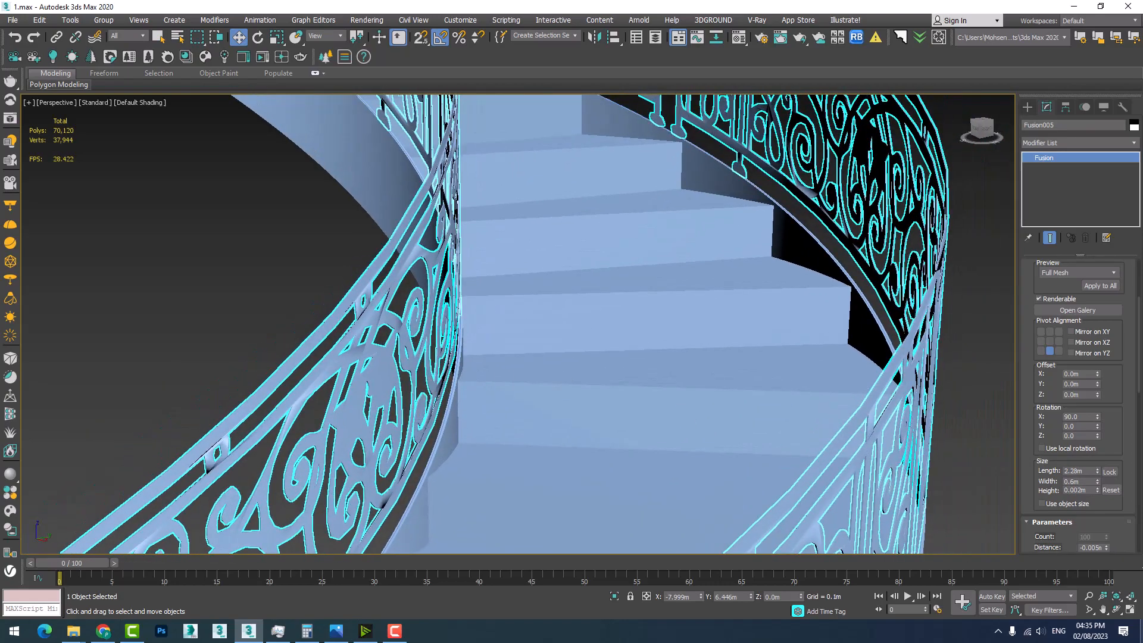
pyautogui.click(1116, 609)
pyautogui.moveTo(420, 316); pyautogui.dragTo(701, 398)
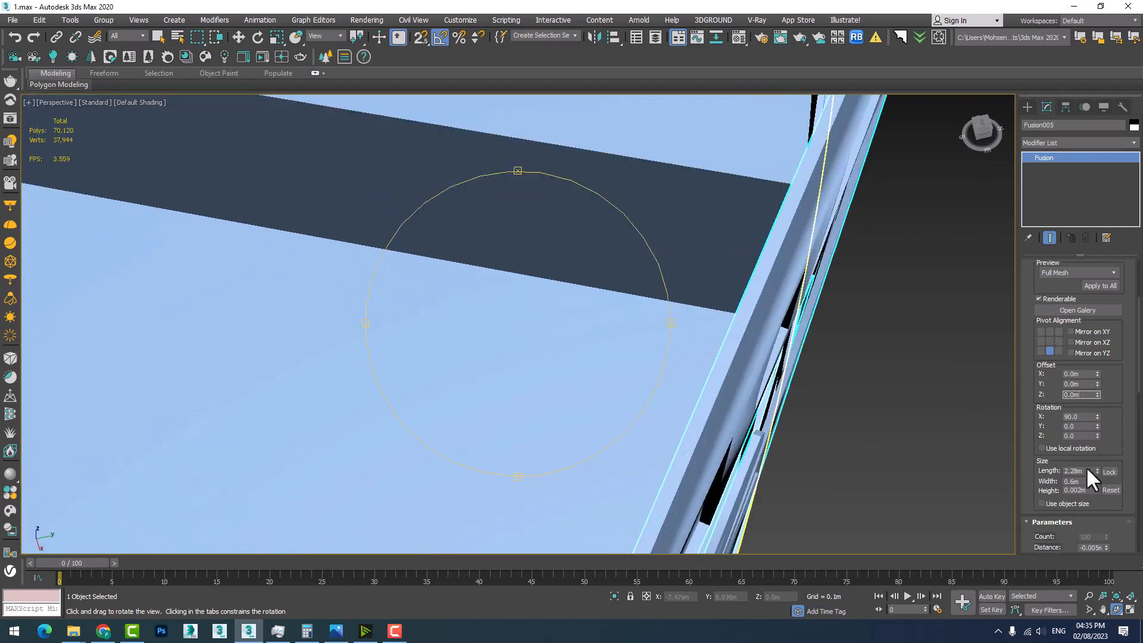
pyautogui.doubleClick(1087, 491)
pyautogui.keyDown('alt'); pyautogui.moveTo(601, 363); pyautogui.dragTo(574, 350, button='middle'); pyautogui.keyUp('alt')
pyautogui.scroll(-4, 587, 372)
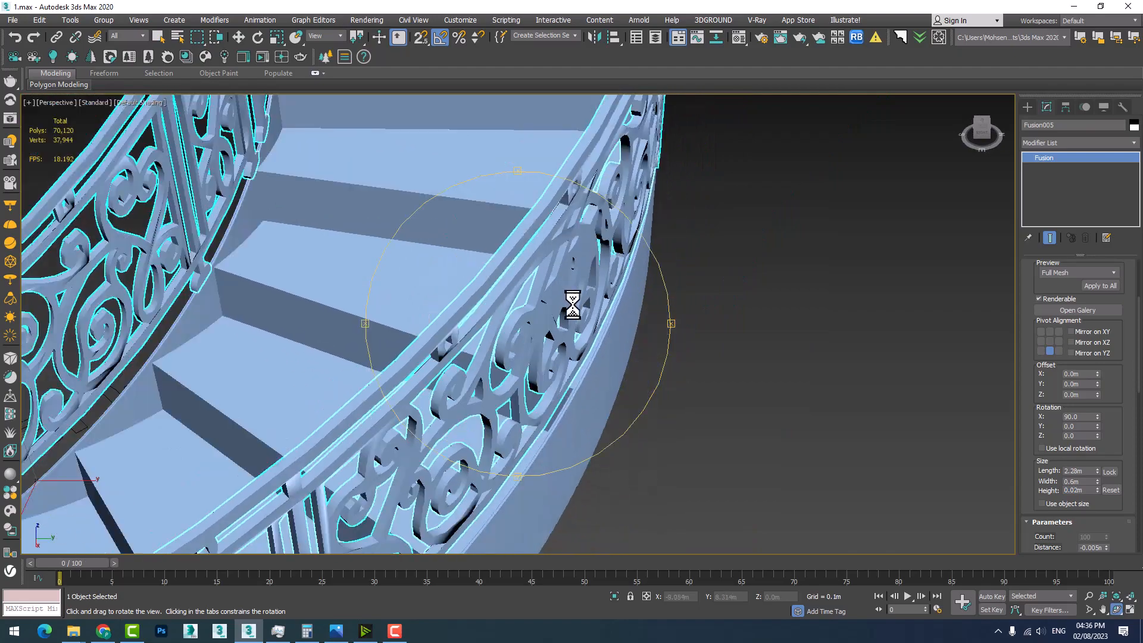
# Apply the glossy black Corona material, Material #1554, to the railing and minimize the Material Editor.
pyautogui.keyDown('alt'); pyautogui.moveTo(518, 249); pyautogui.dragTo(496, 387, button='middle'); pyautogui.keyUp('alt')
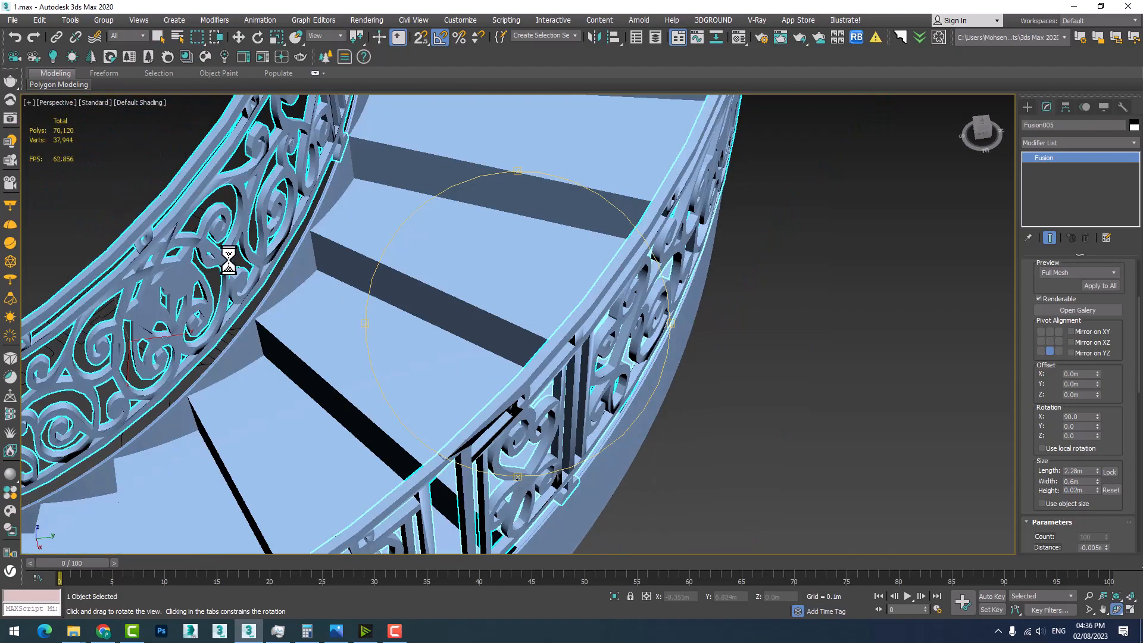
pyautogui.scroll(5, 173, 262)
pyautogui.scroll(-5, 235, 288)
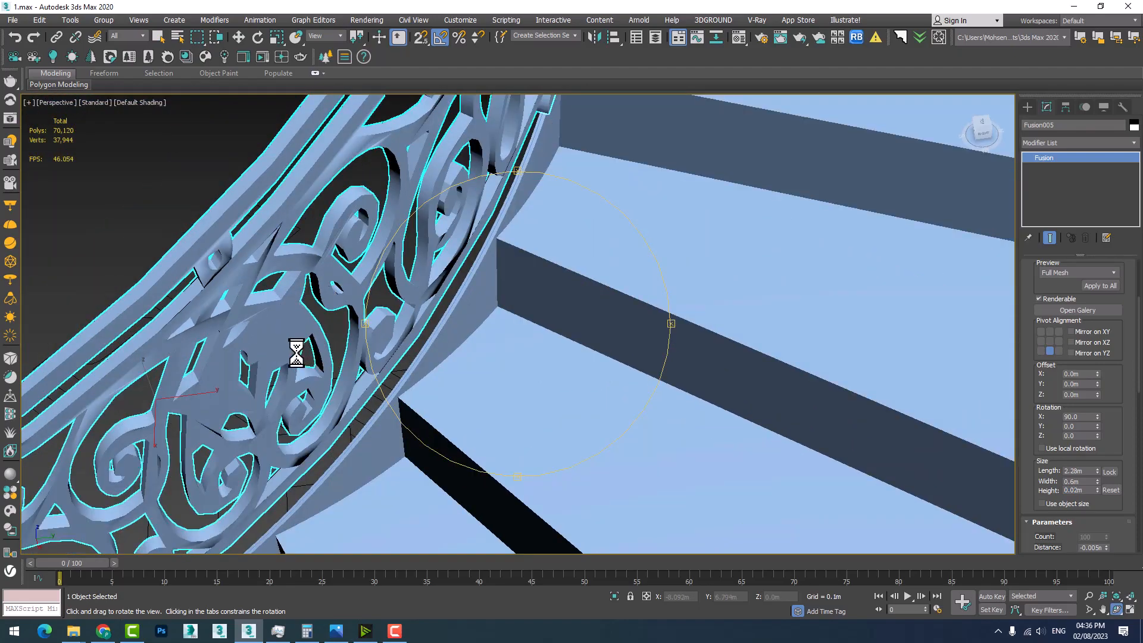
pyautogui.keyDown('alt'); pyautogui.moveTo(434, 360); pyautogui.dragTo(416, 390, button='middle'); pyautogui.keyUp('alt')
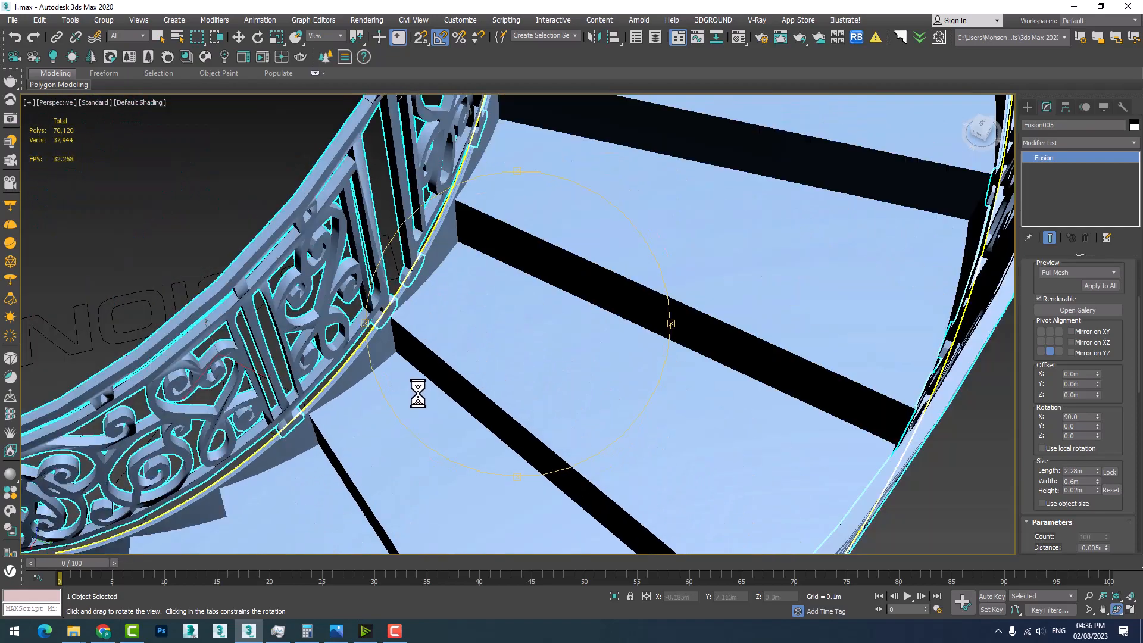
pyautogui.press('m')
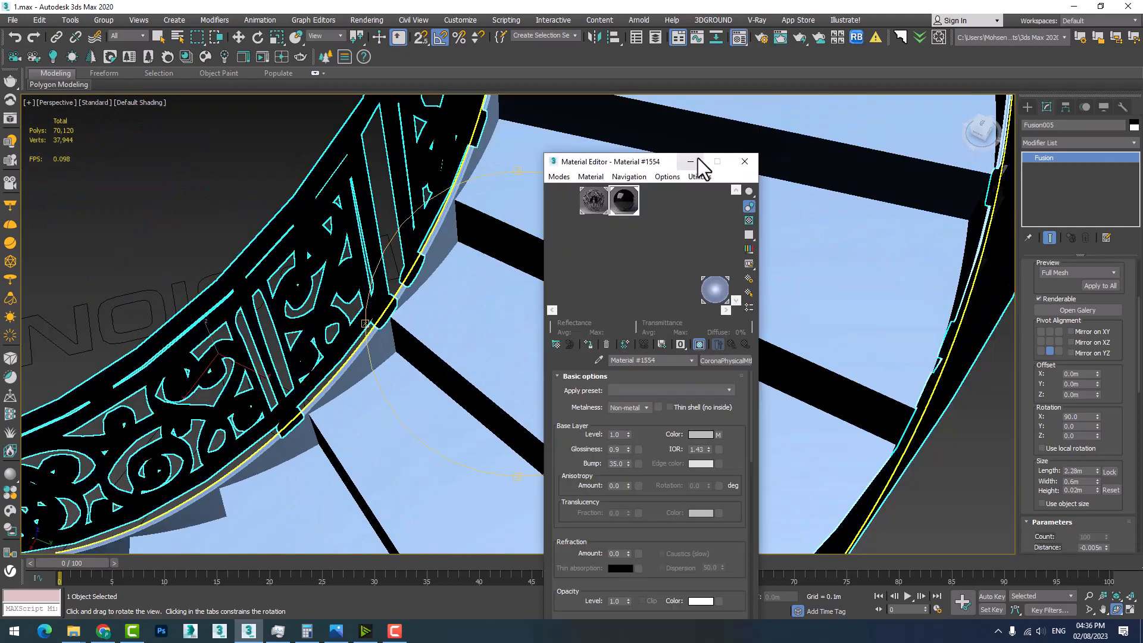
pyautogui.click(698, 161)
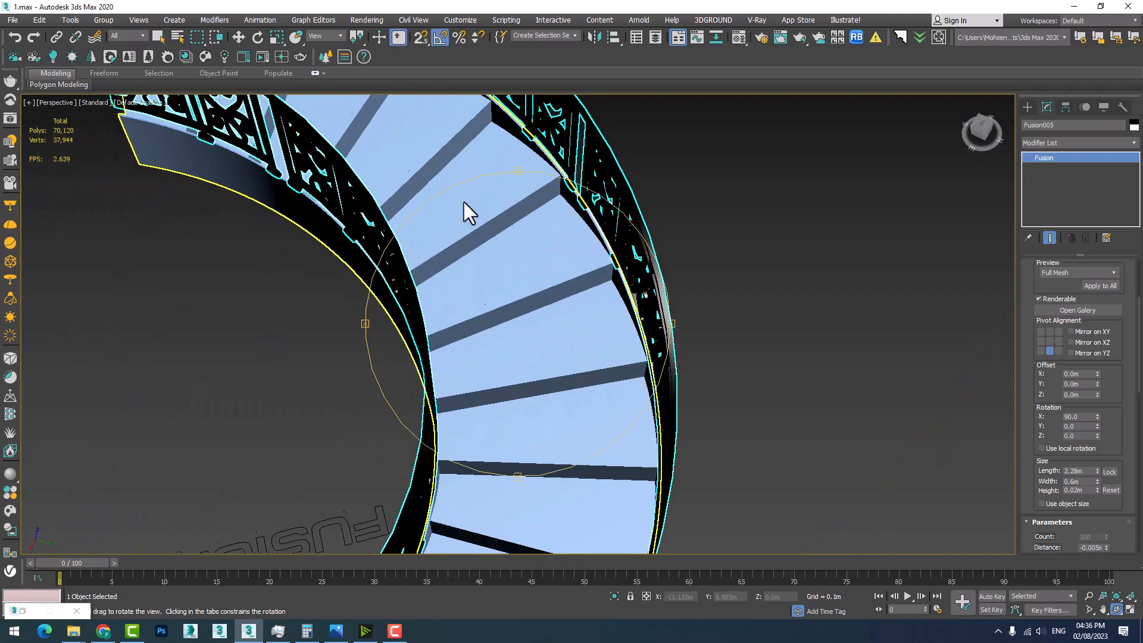
# Render the perspective view of the staircase with Corona and examine the railing's scrollwork along both sides of the stairs.
pyautogui.moveTo(463, 202); pyautogui.dragTo(467, 263, button='middle')
pyautogui.scroll(3, 467, 263)
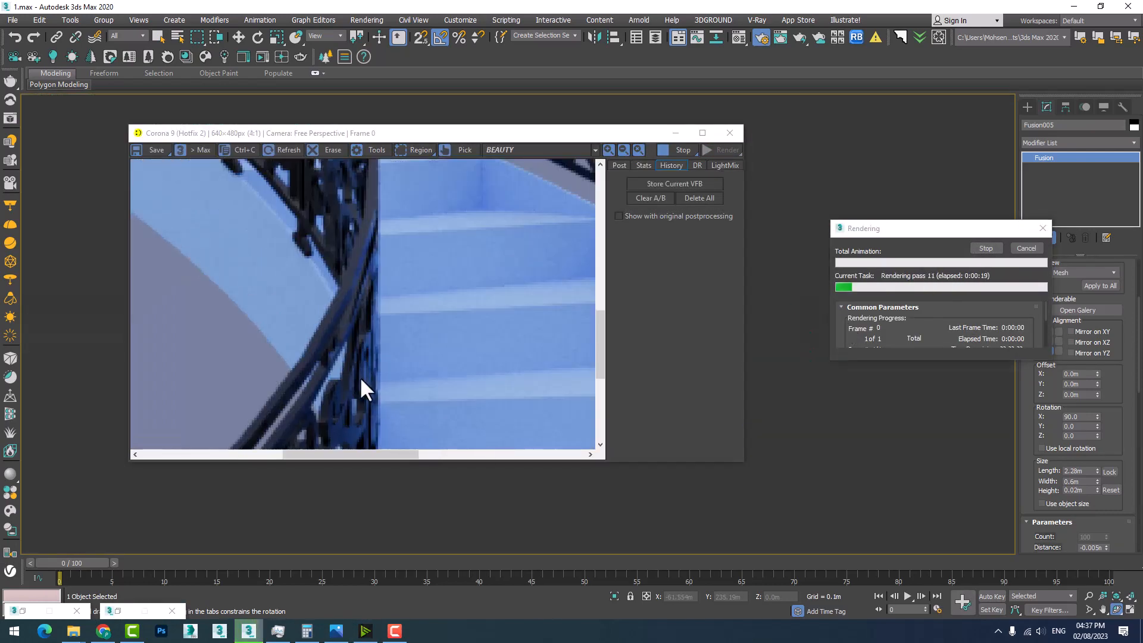
pyautogui.scroll(-1, 326, 305)
pyautogui.scroll(1, 298, 356)
pyautogui.moveTo(297, 355); pyautogui.dragTo(349, 283, button='middle')
pyautogui.scroll(-1, 348, 284)
pyautogui.scroll(1, 356, 338)
pyautogui.moveTo(356, 338); pyautogui.dragTo(294, 381, button='middle')
pyautogui.scroll(-1, 294, 381)
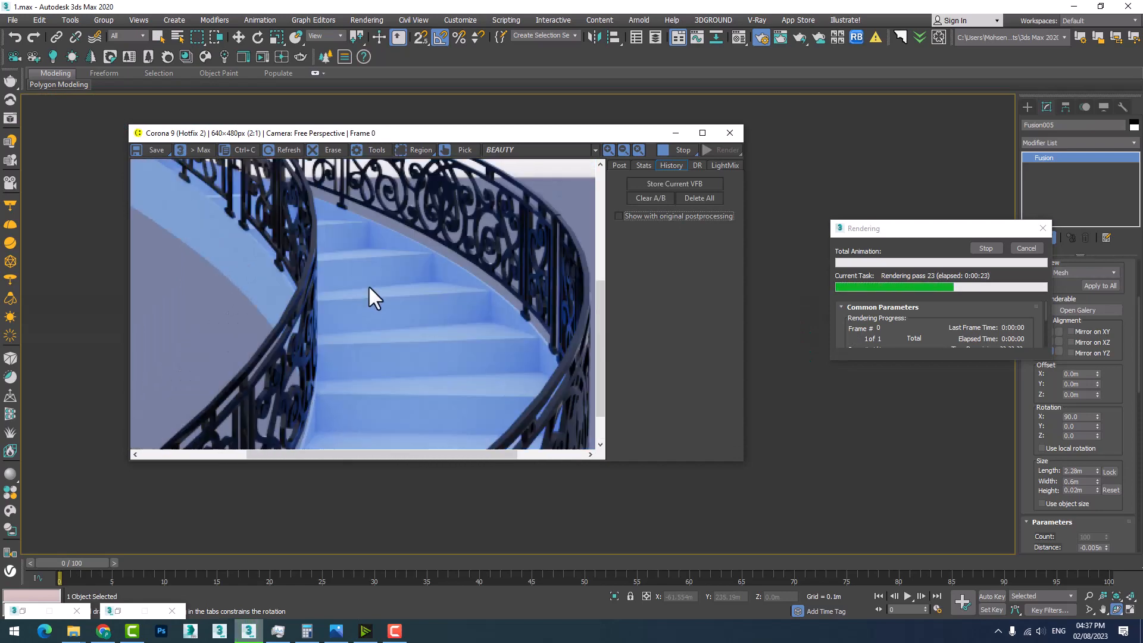
pyautogui.moveTo(369, 284); pyautogui.dragTo(293, 344, button='middle')
pyautogui.scroll(1, 449, 313)
pyautogui.moveTo(450, 312); pyautogui.dragTo(467, 369, button='middle')
pyautogui.scroll(-2, 467, 370)
pyautogui.scroll(2, 352, 315)
pyautogui.moveTo(351, 310); pyautogui.dragTo(455, 353, button='middle')
pyautogui.scroll(-2, 401, 306)
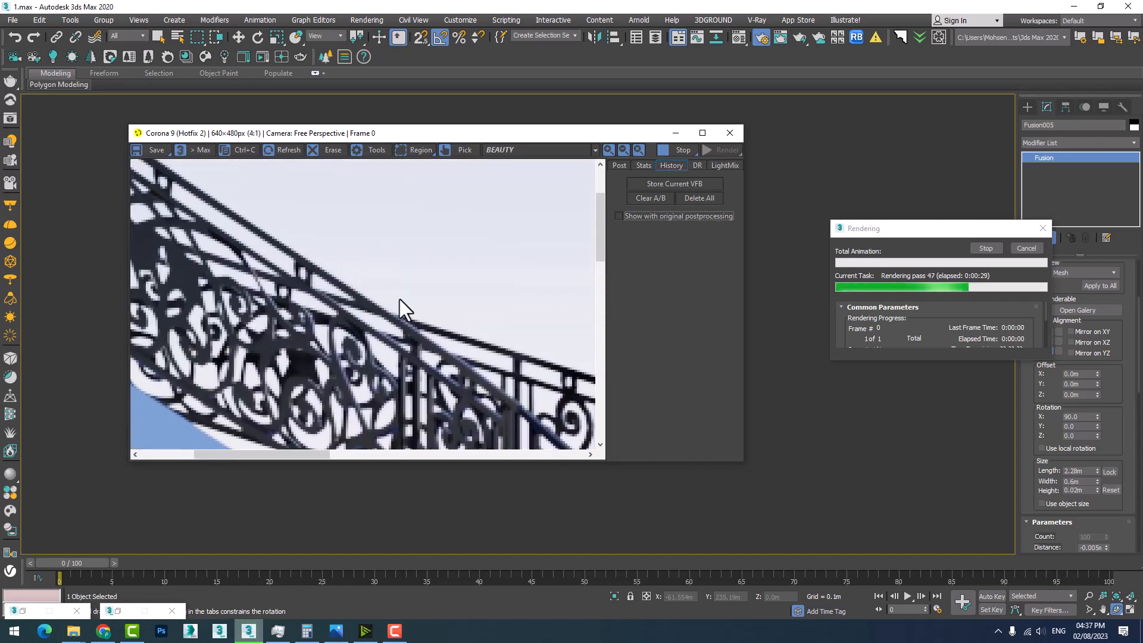
pyautogui.scroll(2, 252, 269)
pyautogui.scroll(-3, 266, 267)
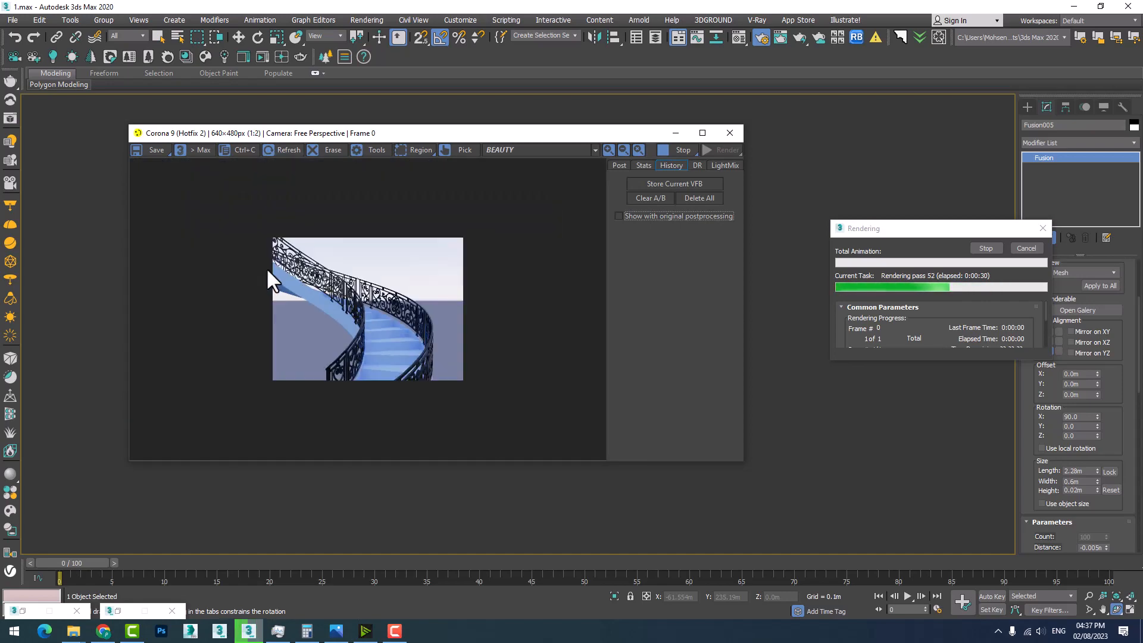
pyautogui.scroll(1, 266, 267)
pyautogui.scroll(2, 403, 284)
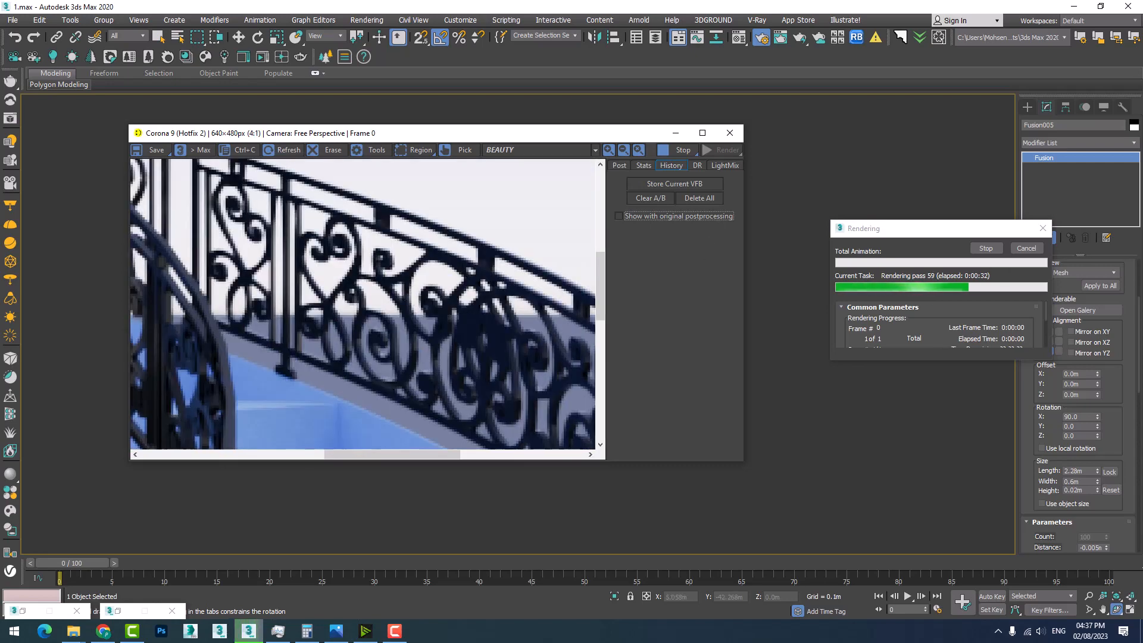
# Cancel the render, minimize the frame buffer, and view the whole staircase railing from above.
pyautogui.click(1025, 249)
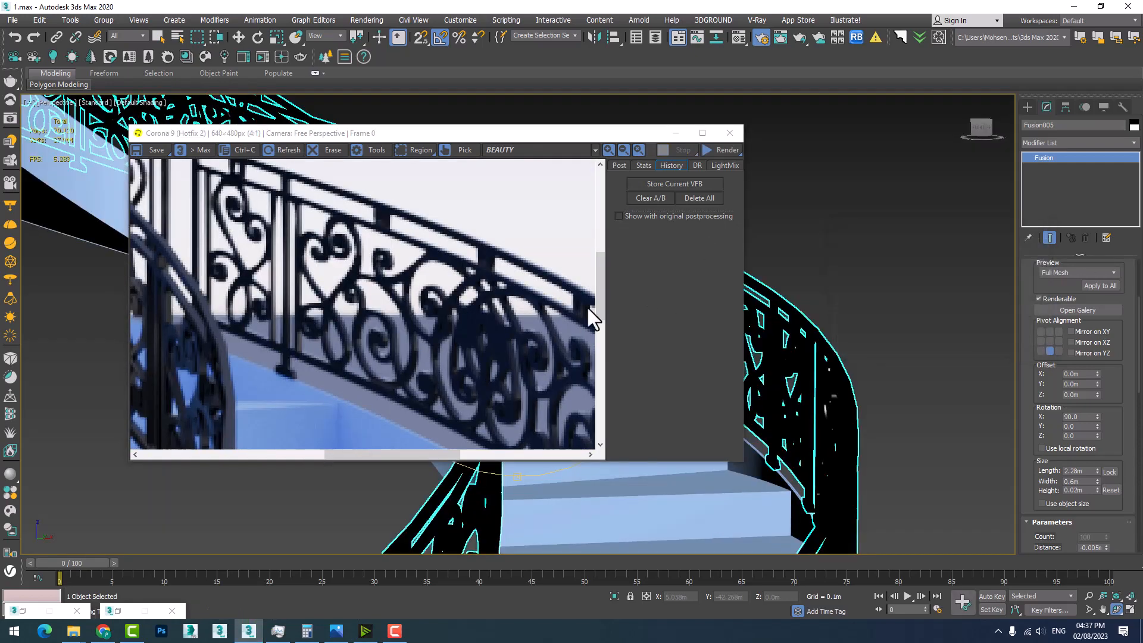
pyautogui.click(671, 137)
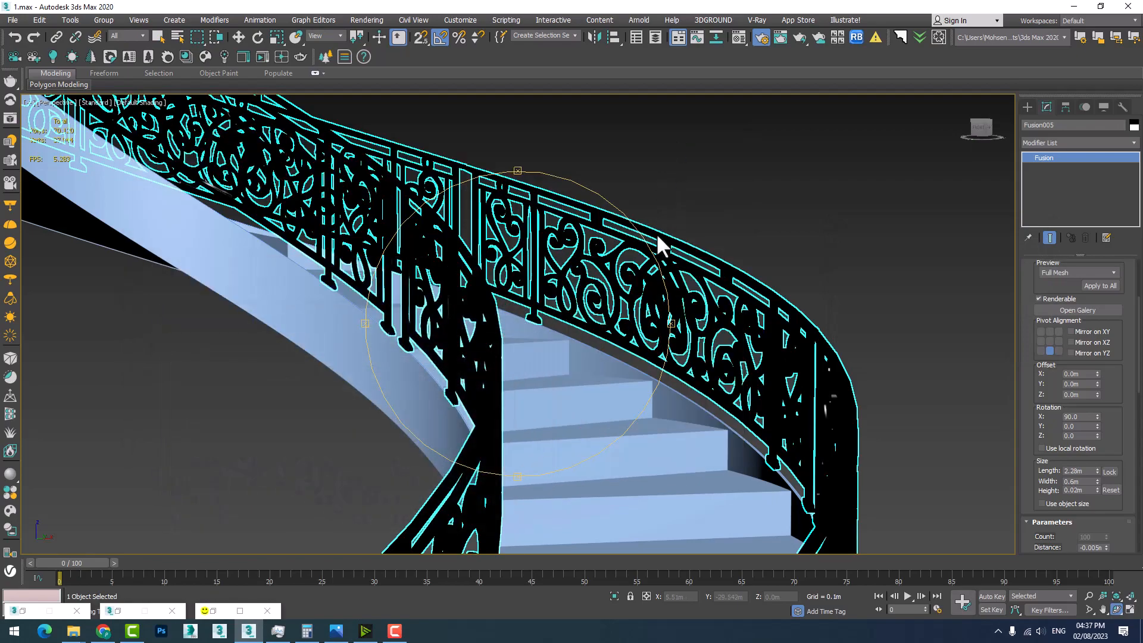
pyautogui.moveTo(498, 375); pyautogui.dragTo(538, 419, button='middle')
pyautogui.scroll(-4, 538, 419)
pyautogui.moveTo(538, 419); pyautogui.dragTo(391, 186)
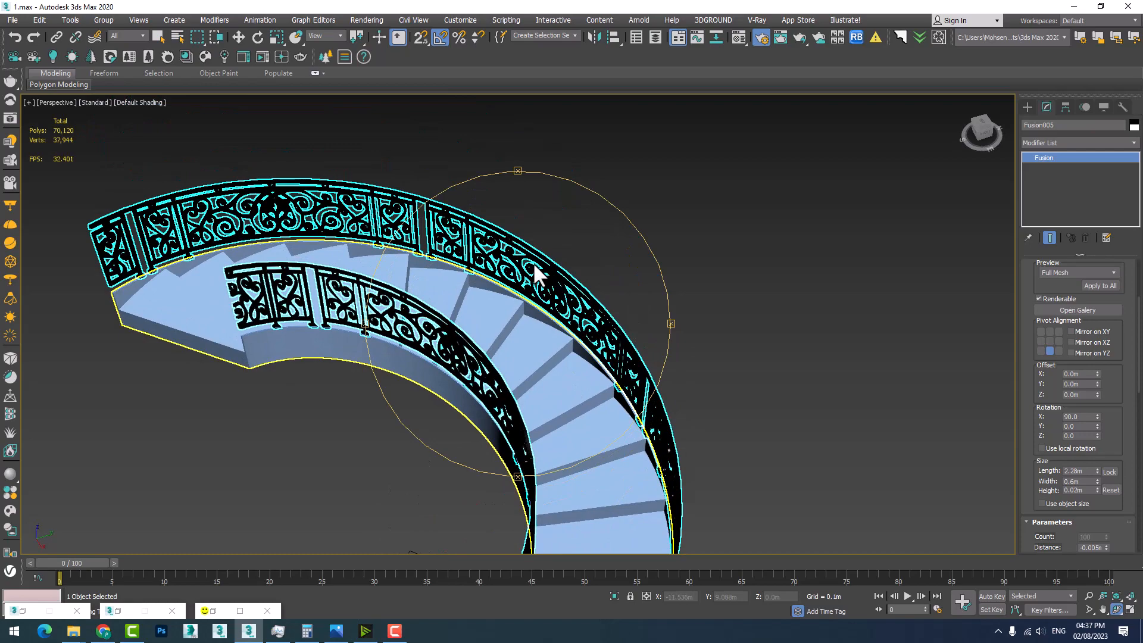
# Unhide the hidden objects to bring back the original staircase with its textured railing and the flat ornamental panel.
pyautogui.scroll(-8, 425, 259)
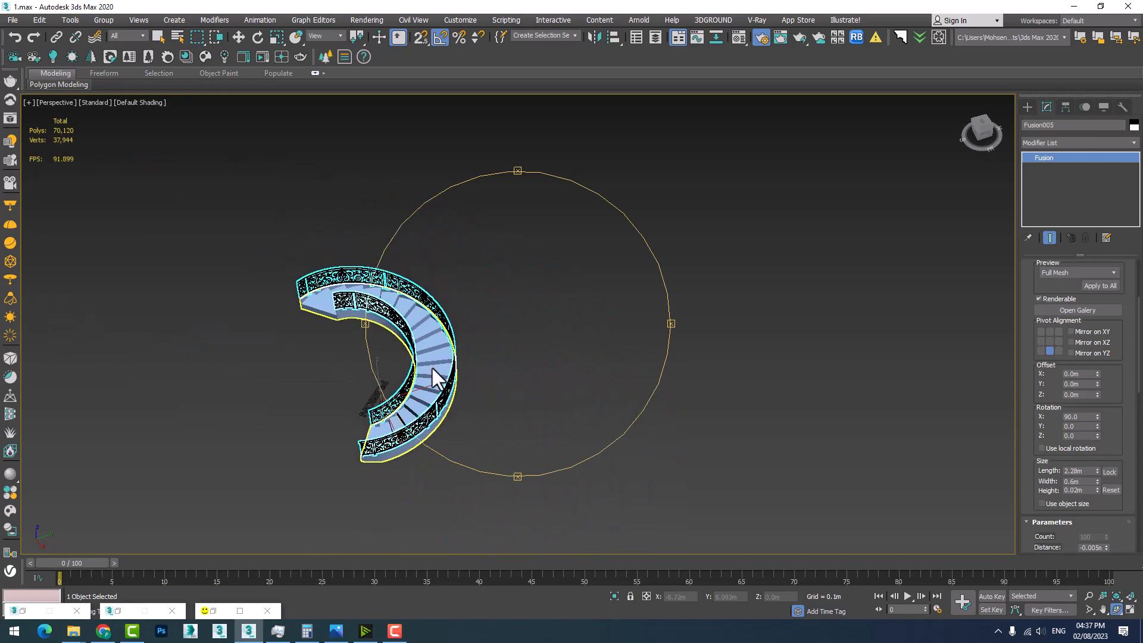
pyautogui.scroll(-4, 432, 368)
pyautogui.scroll(12, 438, 367)
pyautogui.press('w')
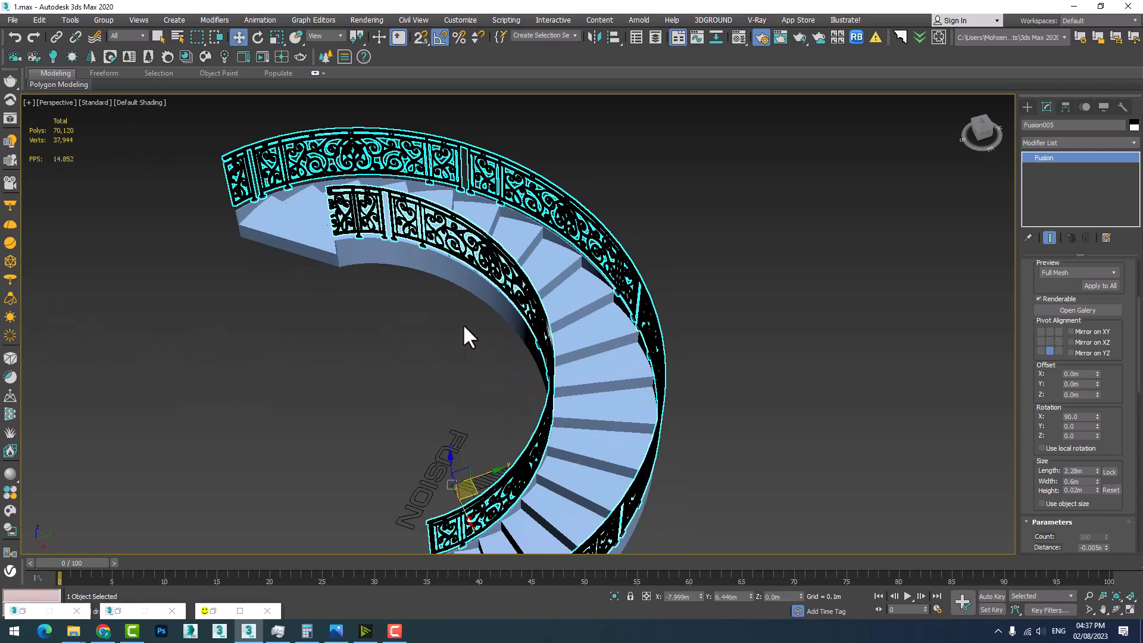
pyautogui.rightClick(463, 323)
pyautogui.click(480, 263)
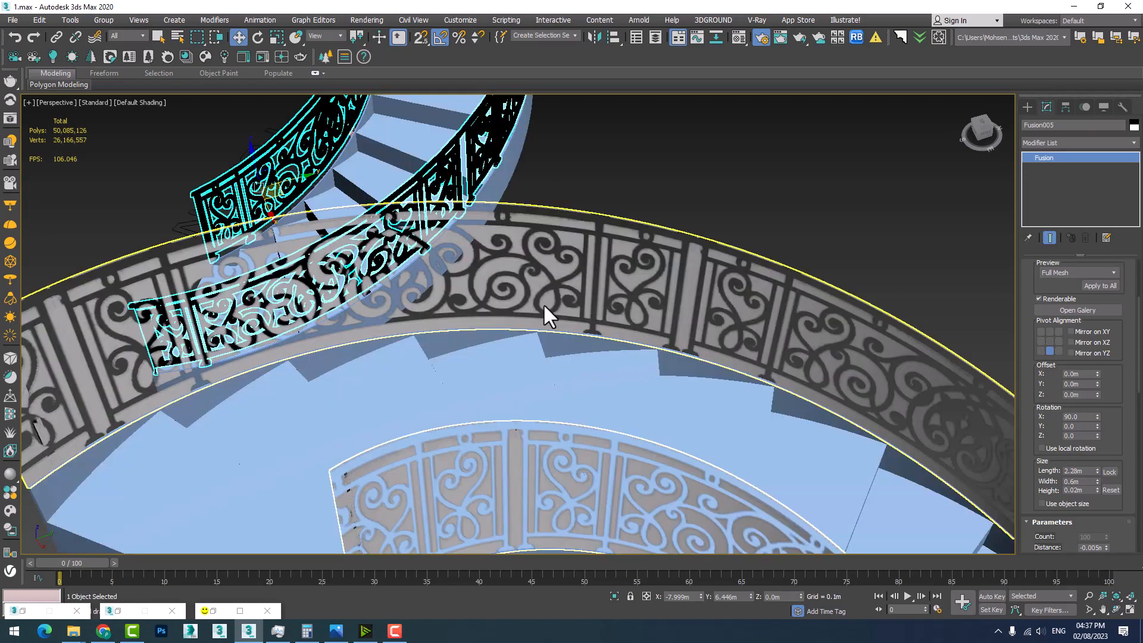
# Examine the textured railing along the inner and outer sides of the original staircase.
pyautogui.scroll(-4, 587, 365)
pyautogui.moveTo(738, 421); pyautogui.dragTo(681, 287, button='middle')
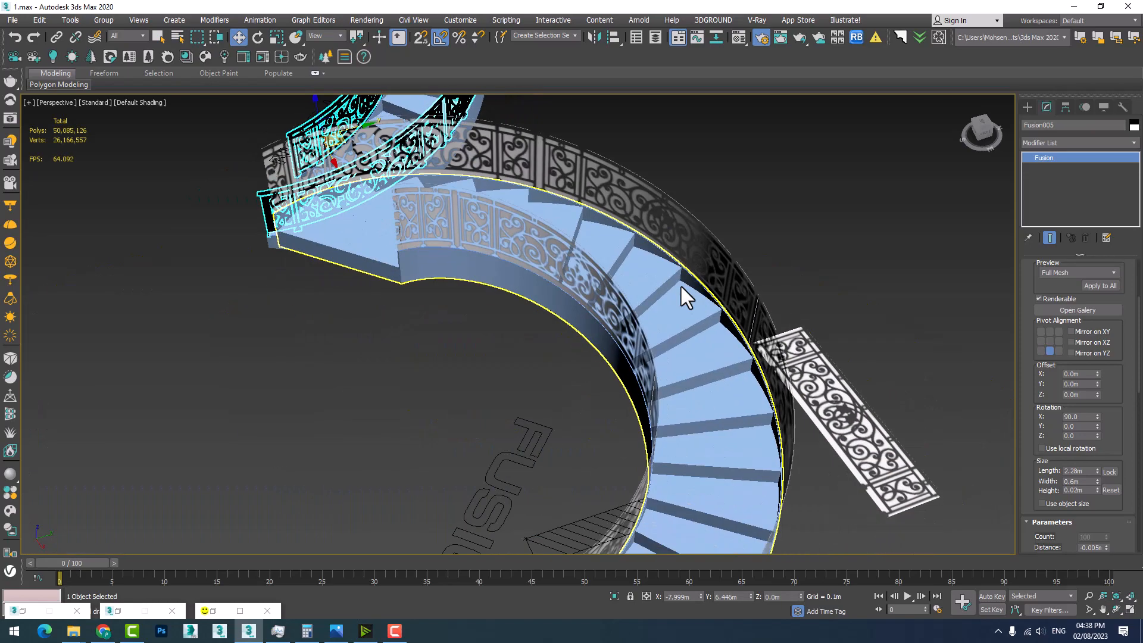
pyautogui.scroll(4, 672, 346)
pyautogui.scroll(-4, 624, 333)
pyautogui.scroll(3, 523, 255)
pyautogui.scroll(3, 523, 252)
pyautogui.moveTo(522, 252); pyautogui.dragTo(574, 332, button='middle')
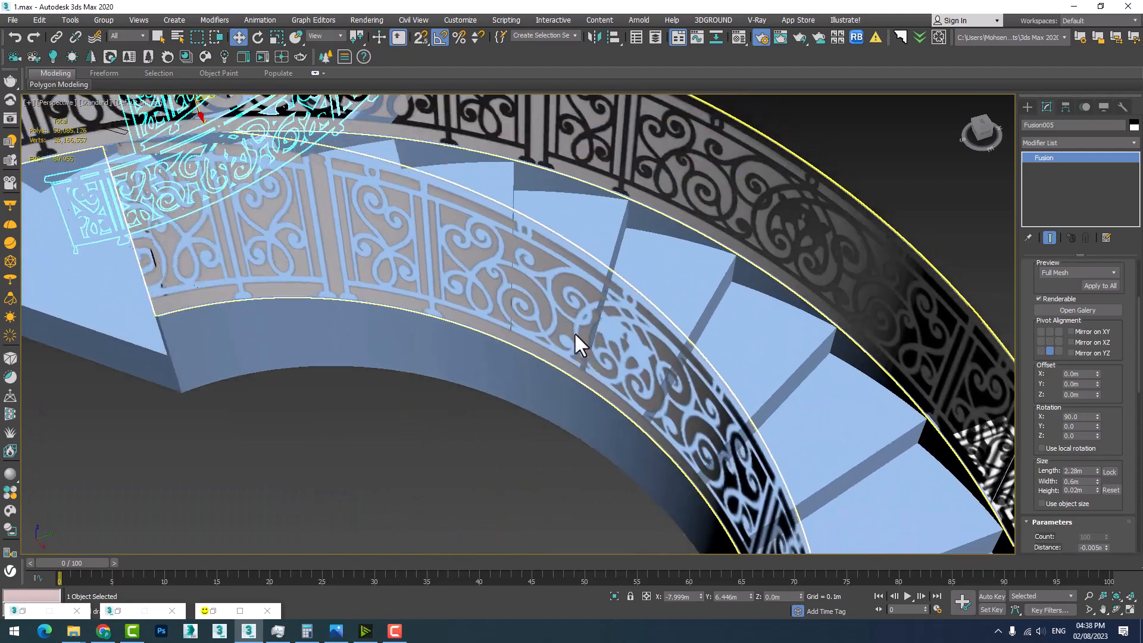
pyautogui.scroll(-5, 688, 356)
pyautogui.moveTo(773, 407); pyautogui.dragTo(625, 383, button='middle')
pyautogui.moveTo(402, 385); pyautogui.dragTo(625, 392, button='middle')
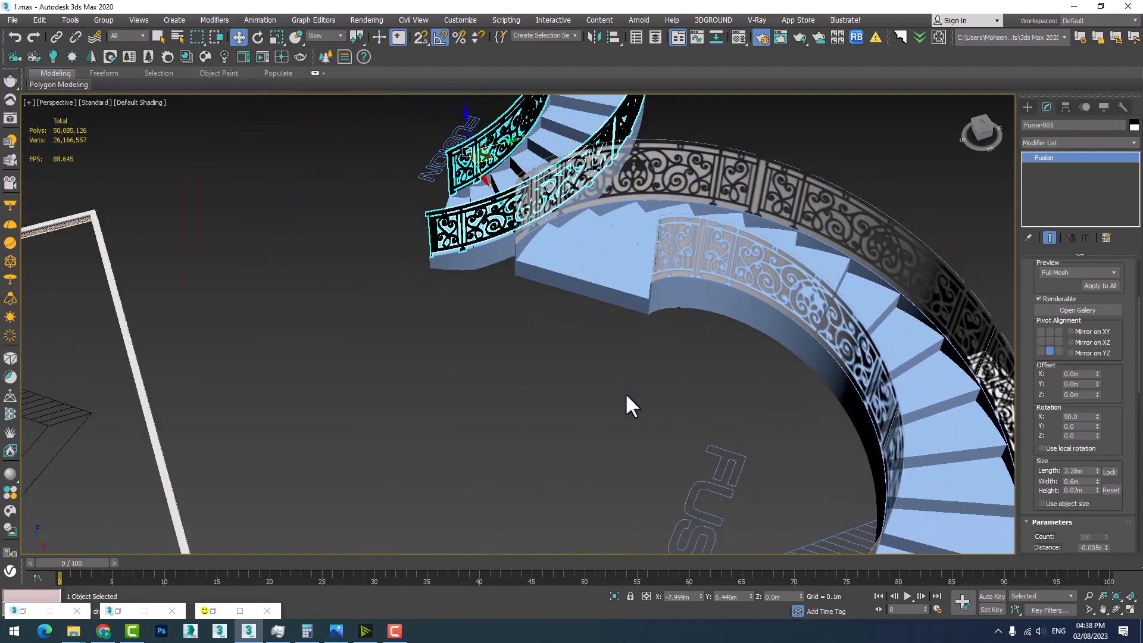
pyautogui.scroll(-5, 755, 389)
pyautogui.scroll(9, 787, 417)
pyautogui.scroll(-1, 768, 423)
# Select the flat ornamental panel beside the stairs and compare its scroll pattern with the curved railings.
pyautogui.click(752, 412)
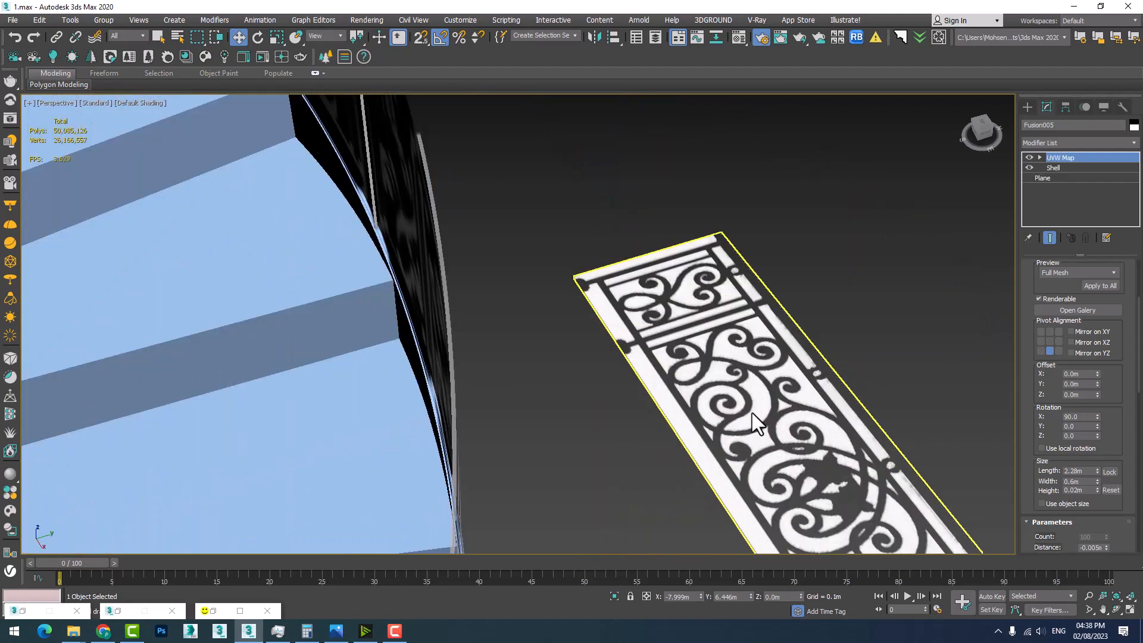
pyautogui.scroll(-6, 689, 345)
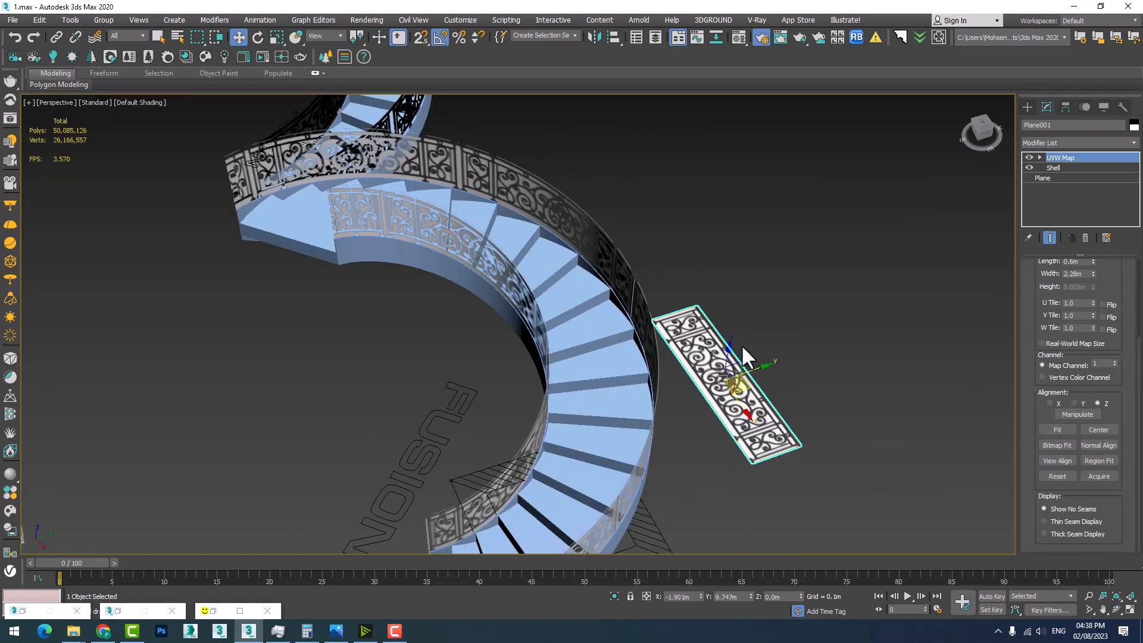
pyautogui.scroll(3, 756, 452)
pyautogui.moveTo(670, 432); pyautogui.dragTo(606, 433, button='middle')
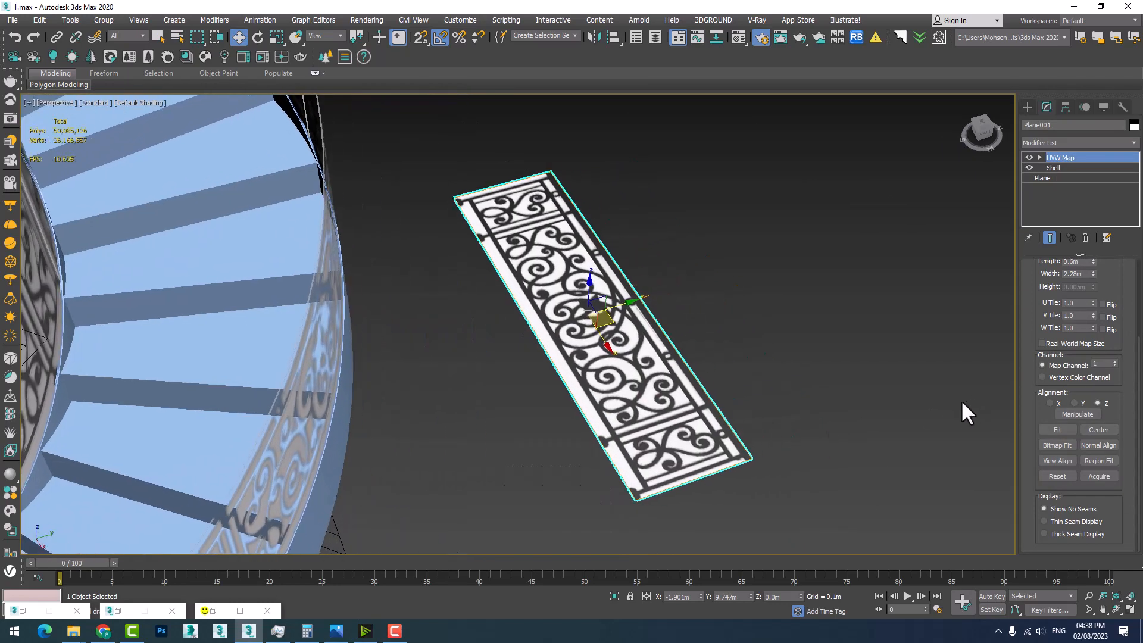
pyautogui.scroll(-2, 967, 381)
pyautogui.scroll(2, 612, 387)
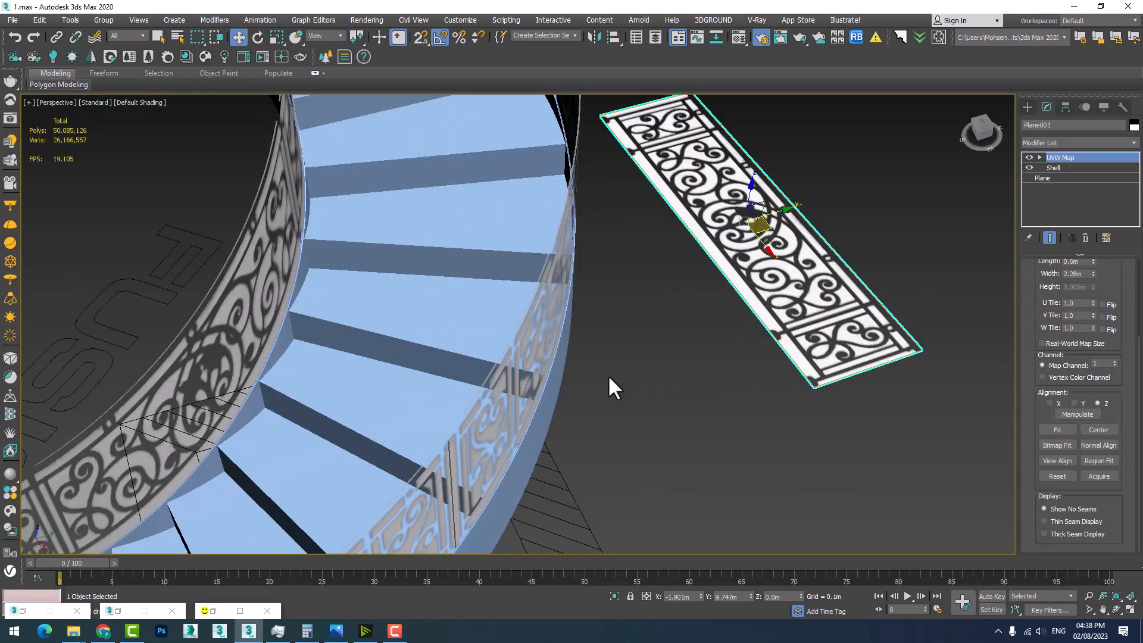
pyautogui.scroll(-1, 528, 380)
pyautogui.moveTo(527, 380); pyautogui.dragTo(741, 285, button='middle')
pyautogui.scroll(4, 472, 334)
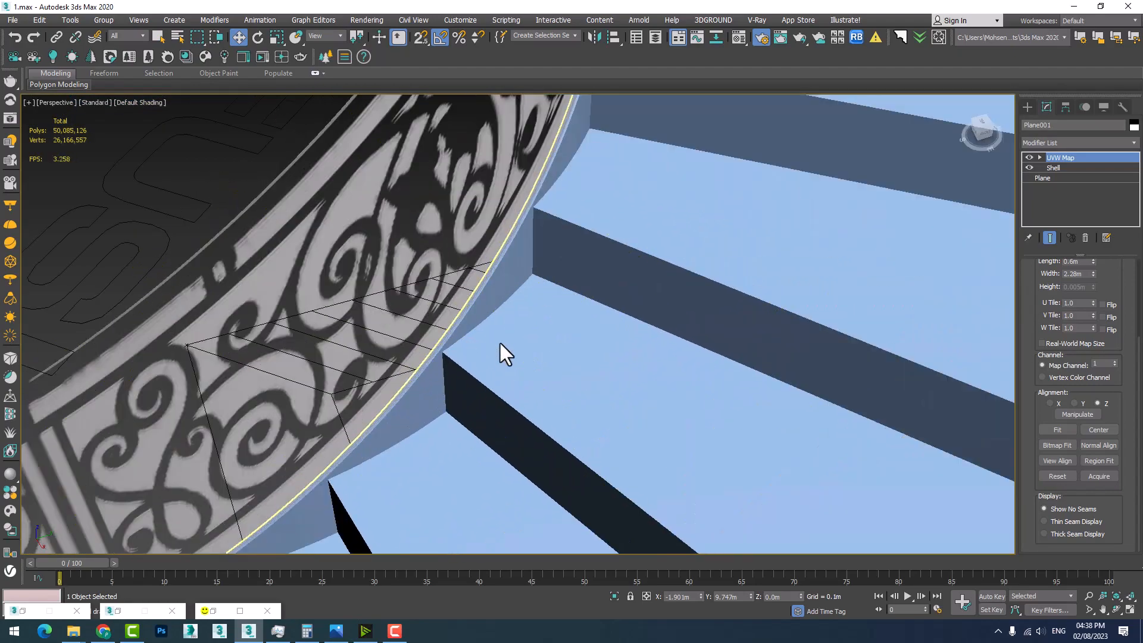
pyautogui.scroll(-3, 501, 343)
pyautogui.moveTo(833, 278); pyautogui.dragTo(695, 335, button='middle')
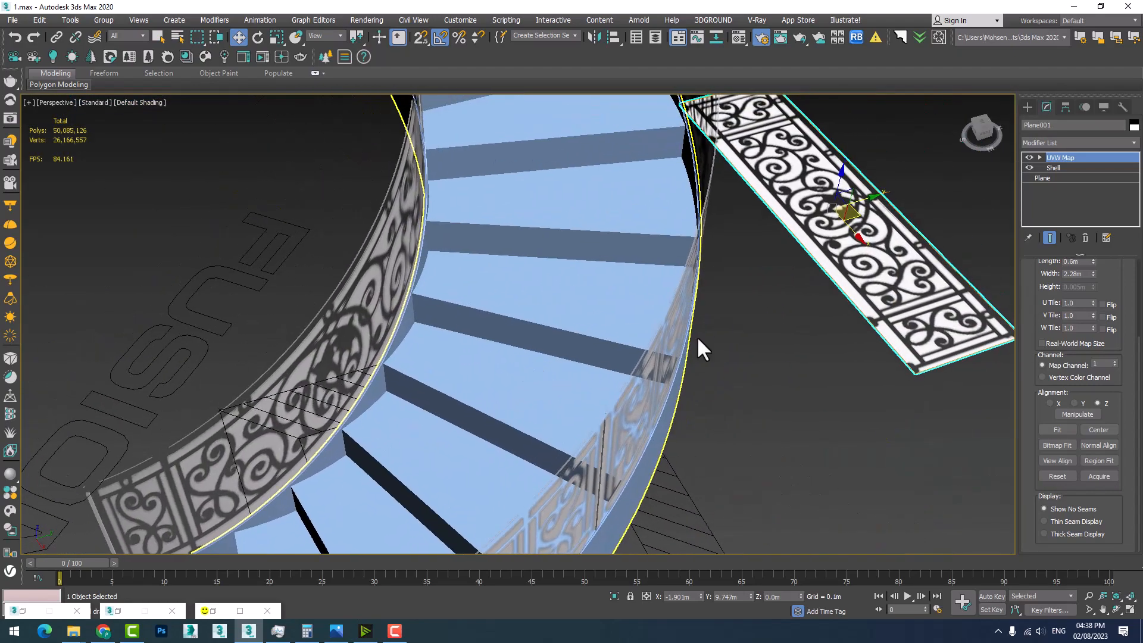
# Orbit to a lower view of the stairs, restore the Corona frame buffer and store its current render in the history.
pyautogui.click(1114, 610)
pyautogui.moveTo(517, 348); pyautogui.dragTo(560, 256)
pyautogui.click(212, 611)
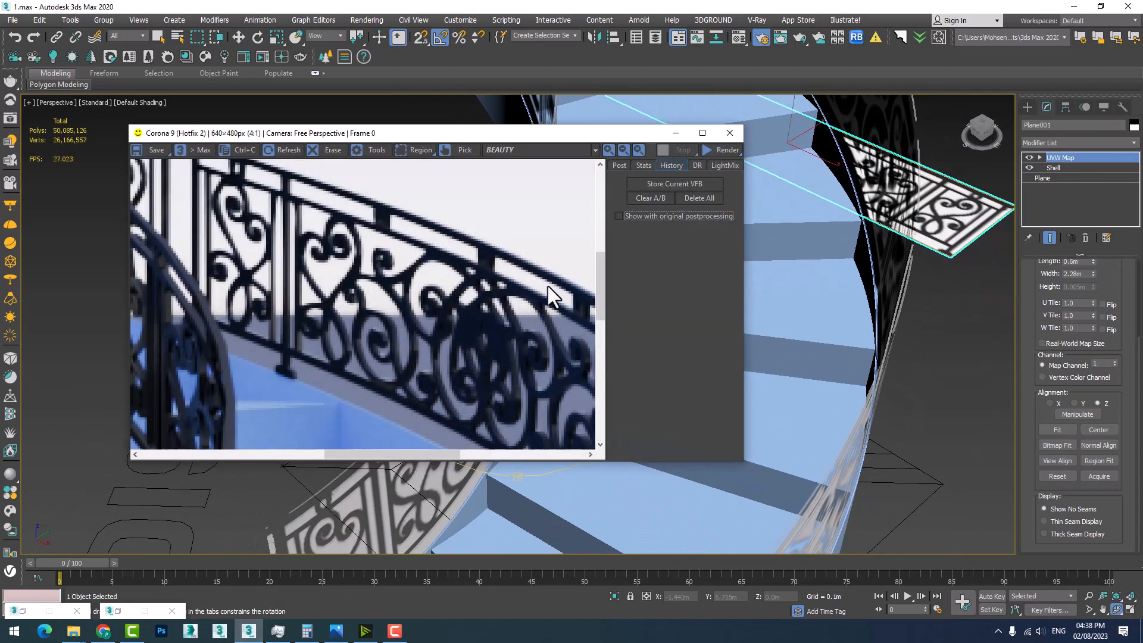
pyautogui.scroll(-1, 415, 305)
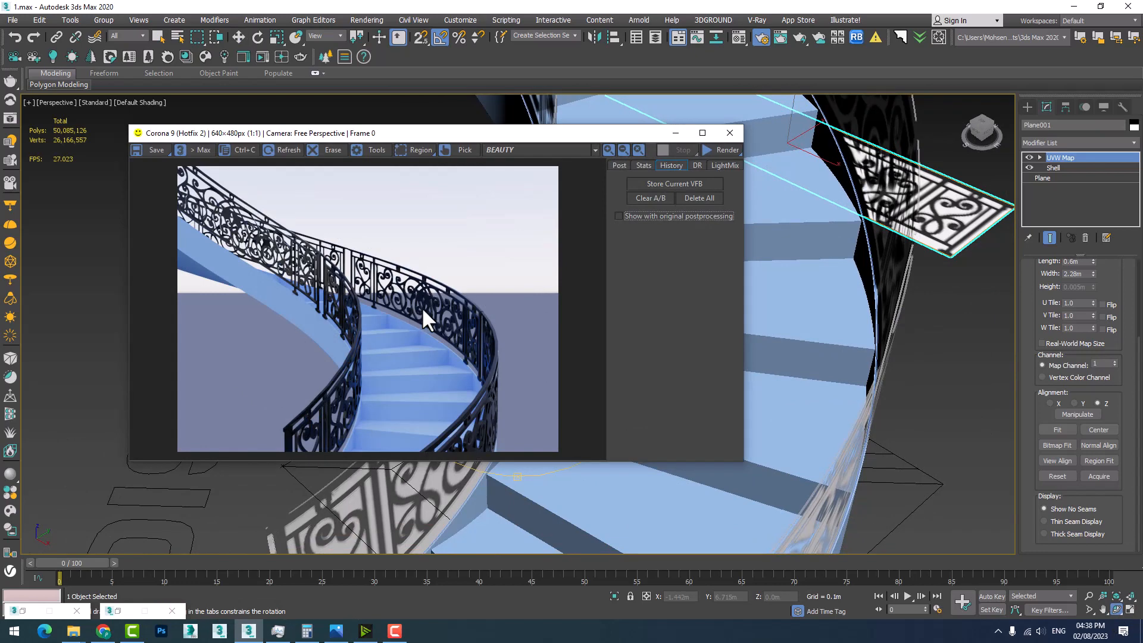
pyautogui.click(672, 185)
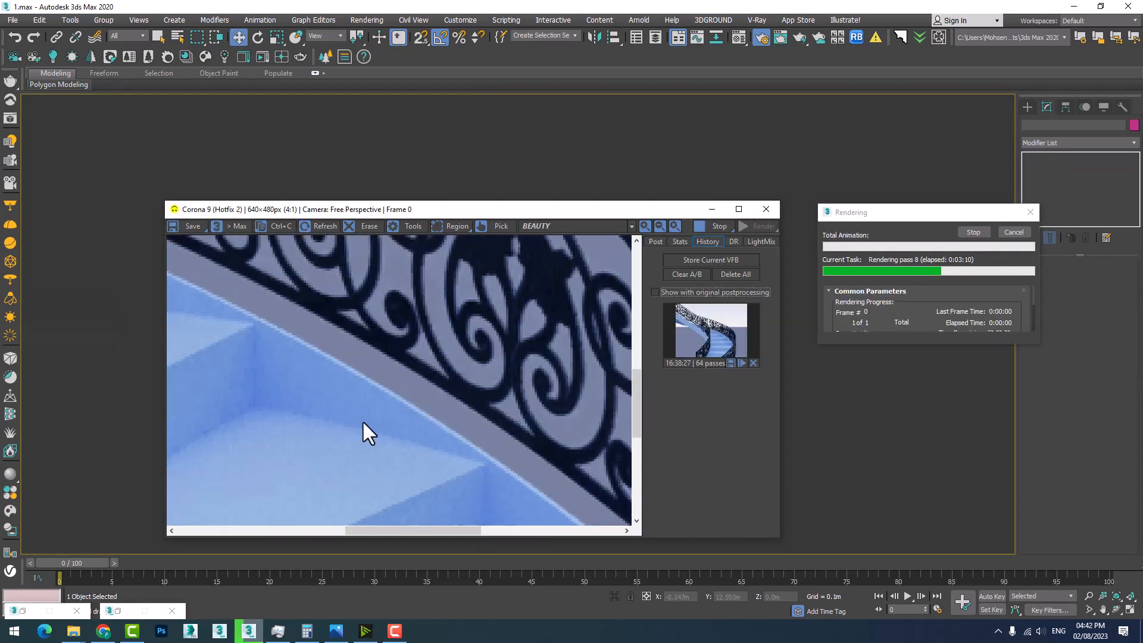
# Examine the new render's railing up close and set the stored render as image B for comparison.
pyautogui.moveTo(458, 405); pyautogui.dragTo(246, 353, button='middle')
pyautogui.scroll(2, 538, 384)
pyautogui.scroll(-2, 538, 384)
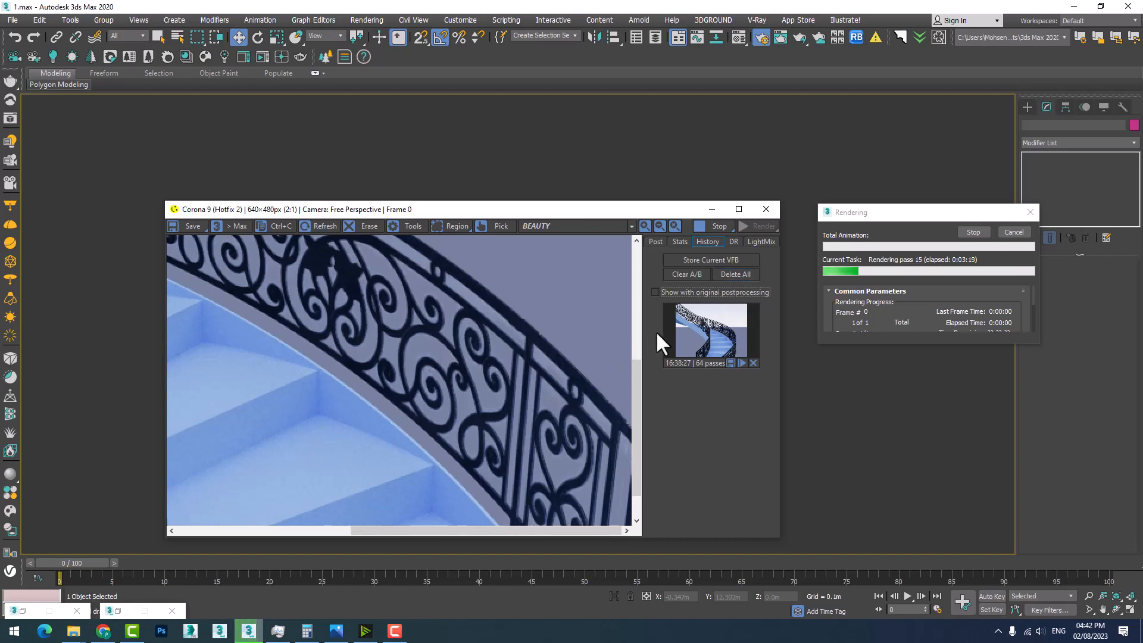
pyautogui.click(698, 339)
pyautogui.scroll(-1, 480, 357)
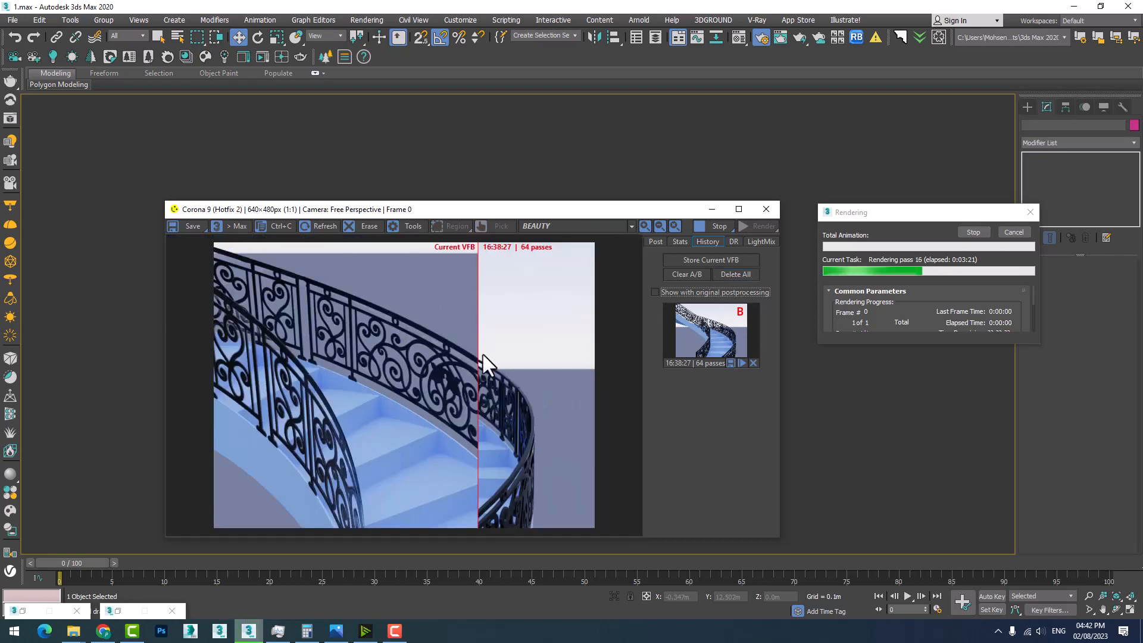
pyautogui.scroll(1, 470, 419)
pyautogui.scroll(-1, 521, 440)
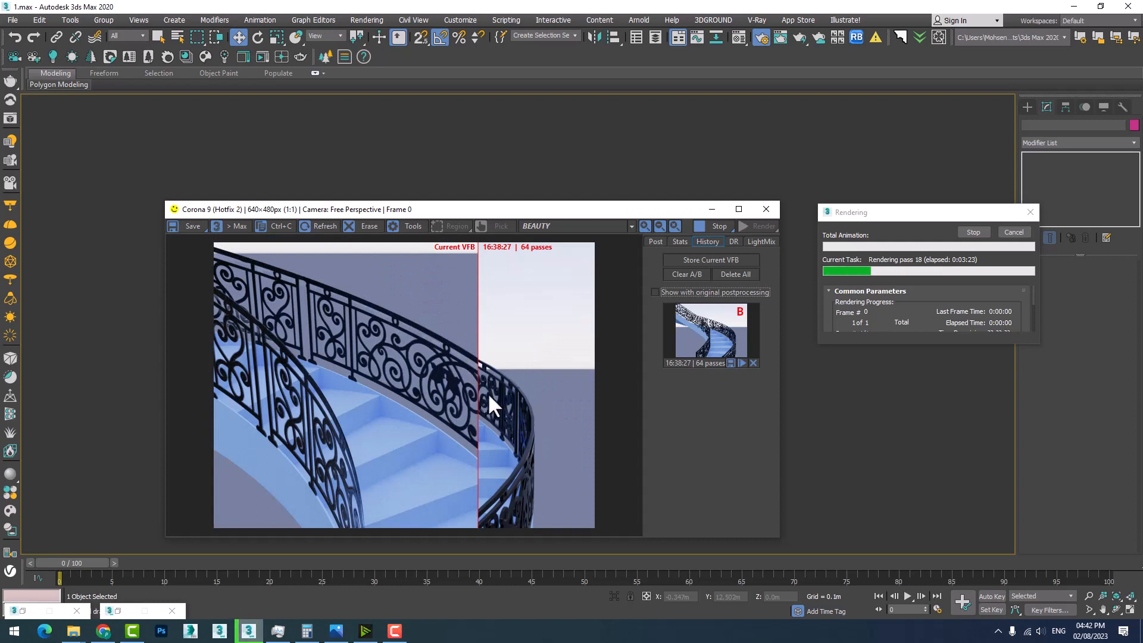
# Move the comparison divider across the image to compare the railing's thickness and detail in the current and stored renders.
pyautogui.moveTo(479, 391); pyautogui.dragTo(331, 397)
pyautogui.scroll(2, 313, 435)
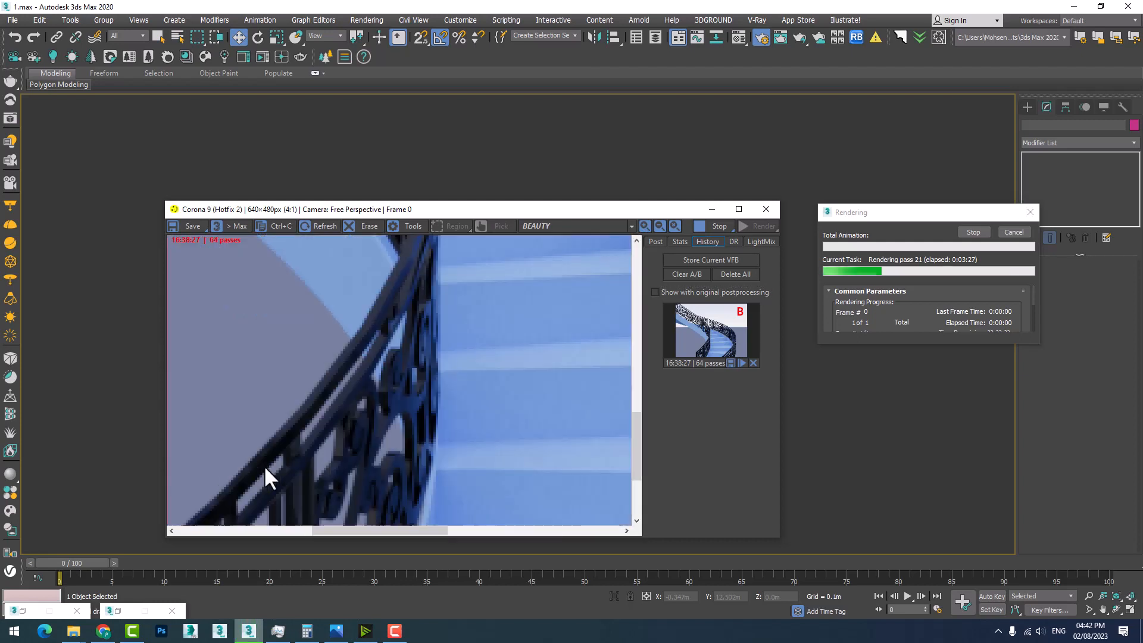
pyautogui.moveTo(321, 445); pyautogui.dragTo(342, 445, button='middle')
pyautogui.moveTo(232, 427); pyautogui.dragTo(431, 441)
pyautogui.moveTo(457, 350); pyautogui.dragTo(380, 355, button='middle')
pyautogui.scroll(-1, 398, 407)
pyautogui.scroll(1, 369, 444)
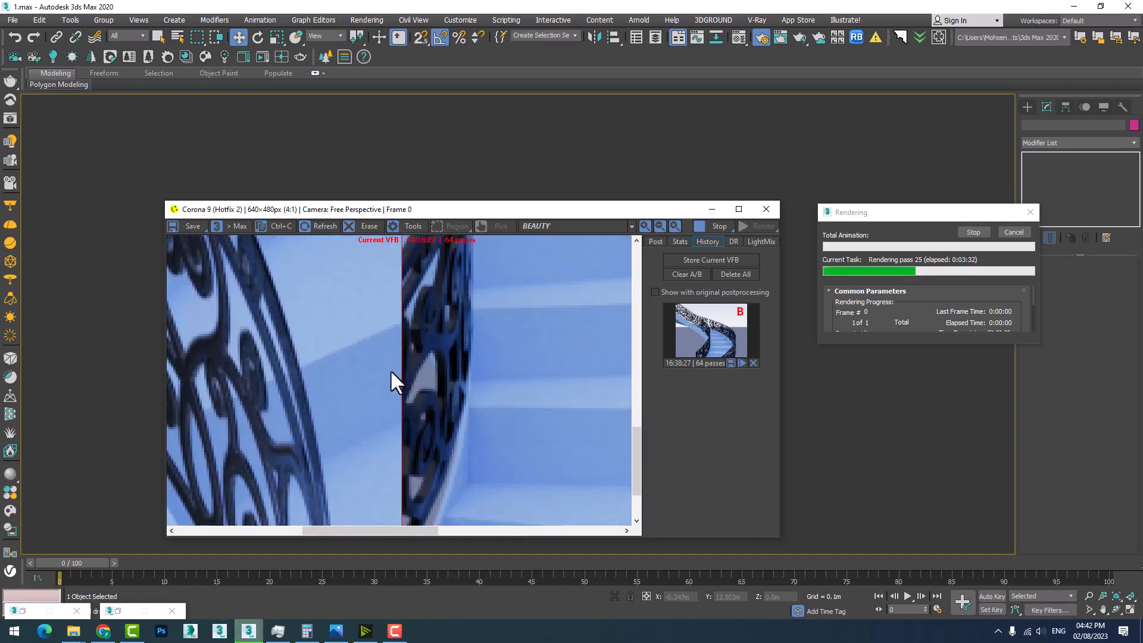
pyautogui.moveTo(404, 388); pyautogui.dragTo(598, 369)
pyautogui.scroll(-2, 422, 376)
pyautogui.scroll(1, 370, 404)
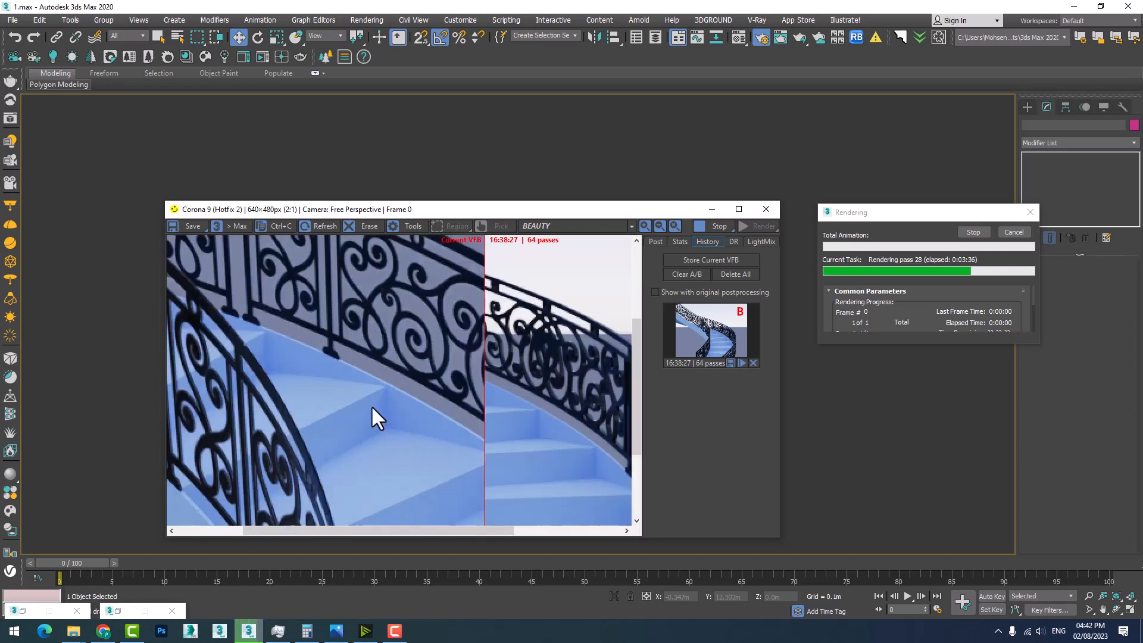
pyautogui.scroll(-1, 373, 390)
# Cancel the running render, minimize the frame buffer and return to the staircase in the perspective view.
pyautogui.click(1007, 231)
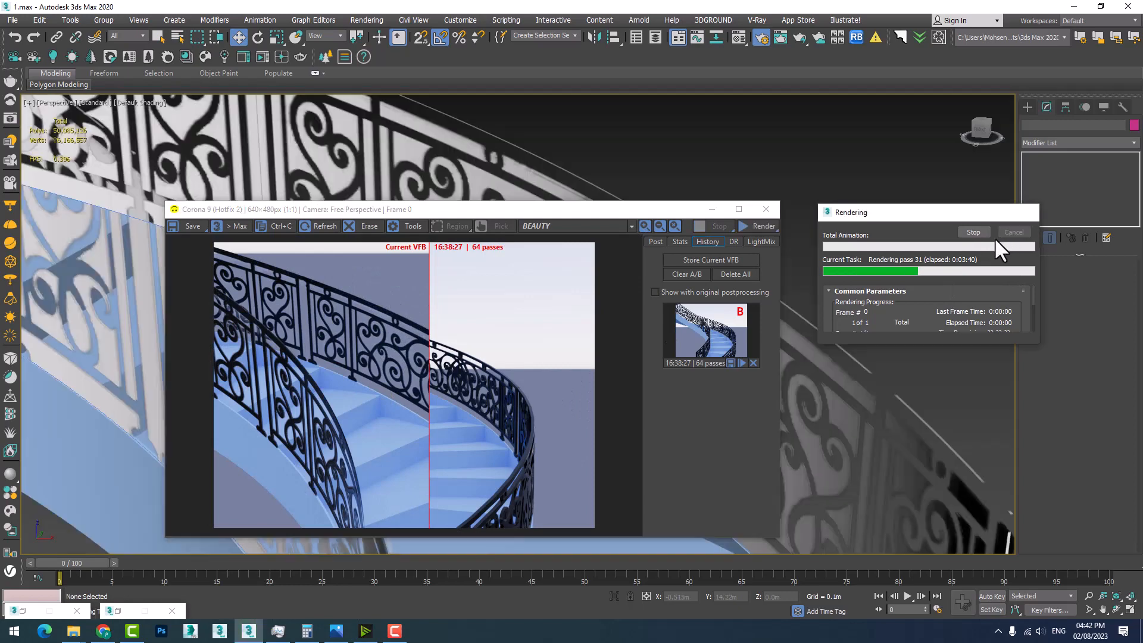
pyautogui.click(711, 210)
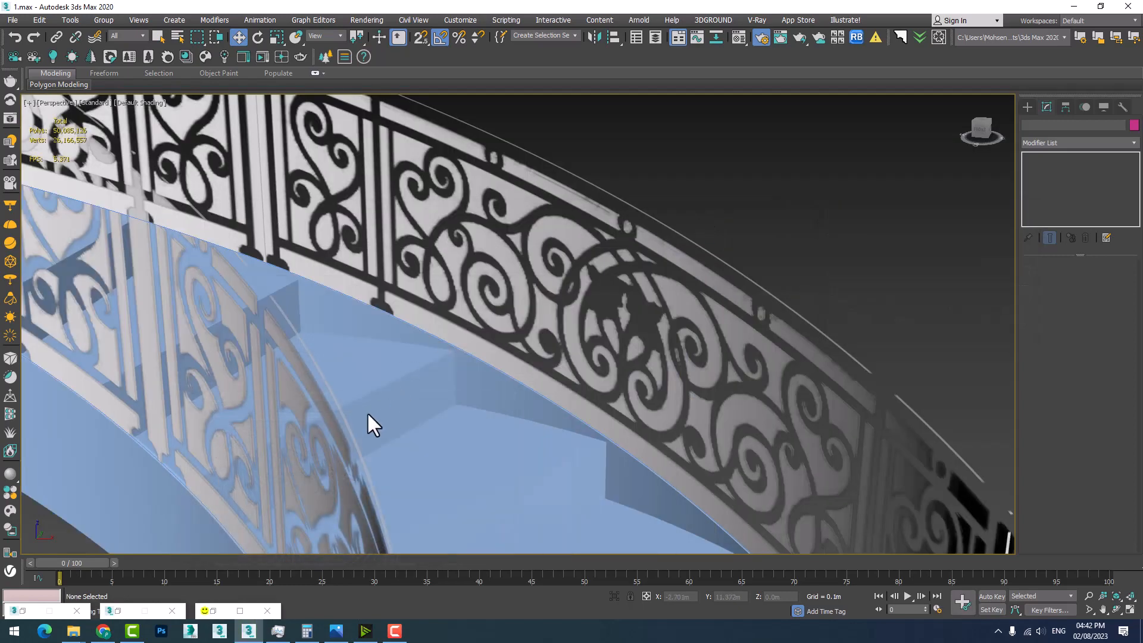
pyautogui.rightClick(394, 366)
pyautogui.click(420, 318)
pyautogui.moveTo(97, 474); pyautogui.dragTo(125, 320, button='middle')
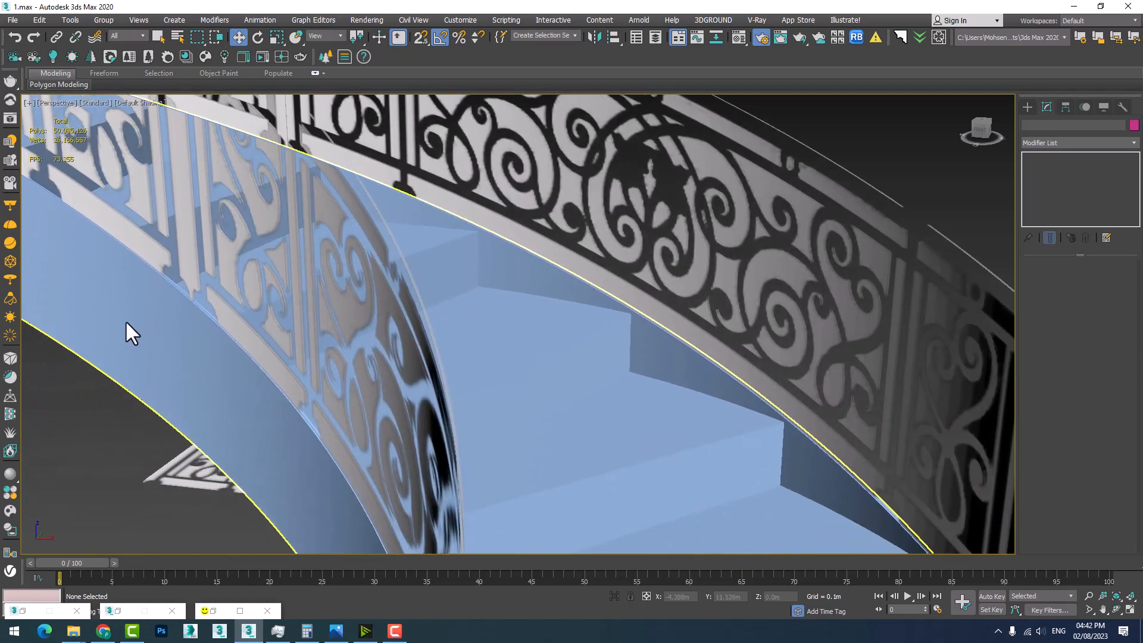
# Select the flat ornamental panel below the stairs and set its Shell outer amount to 0.01 m.
pyautogui.click(174, 454)
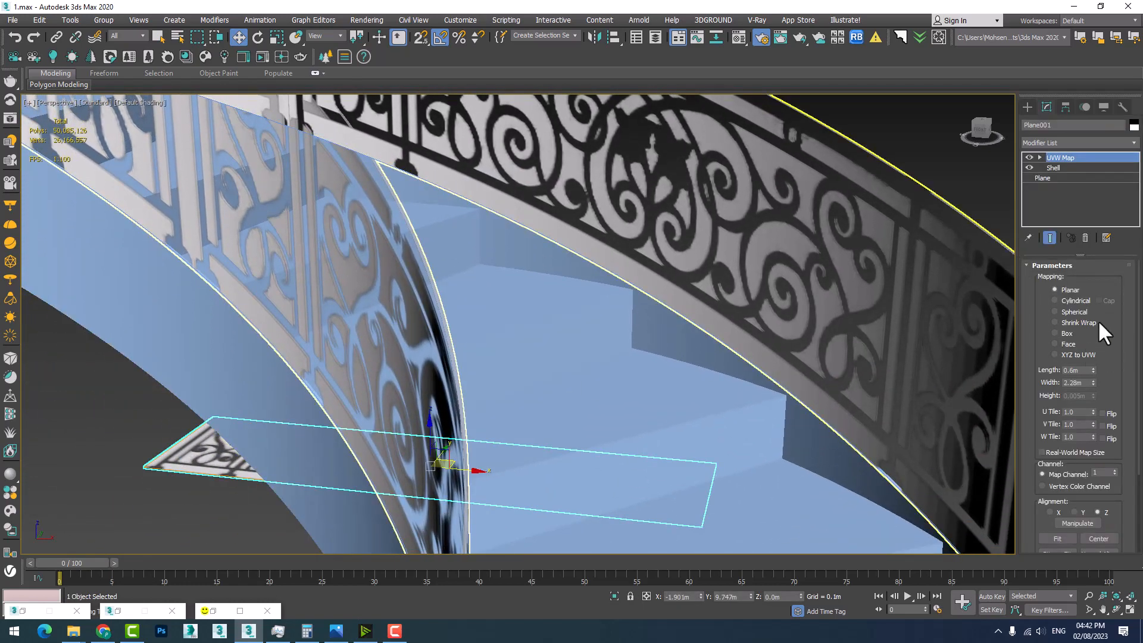
pyautogui.click(1051, 169)
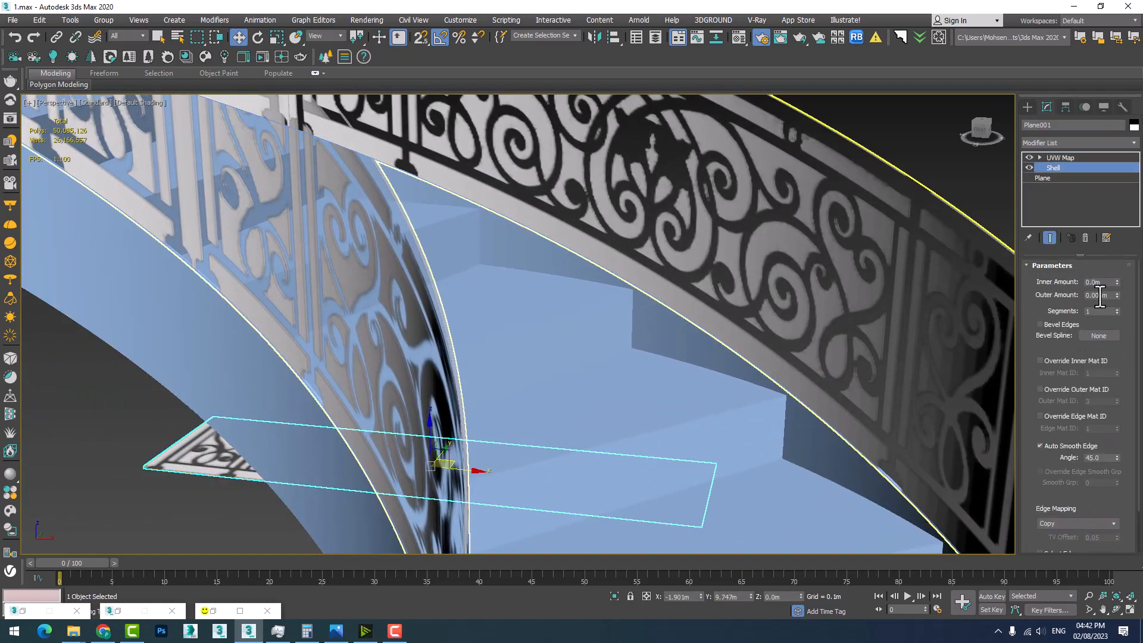
pyautogui.click(1108, 295)
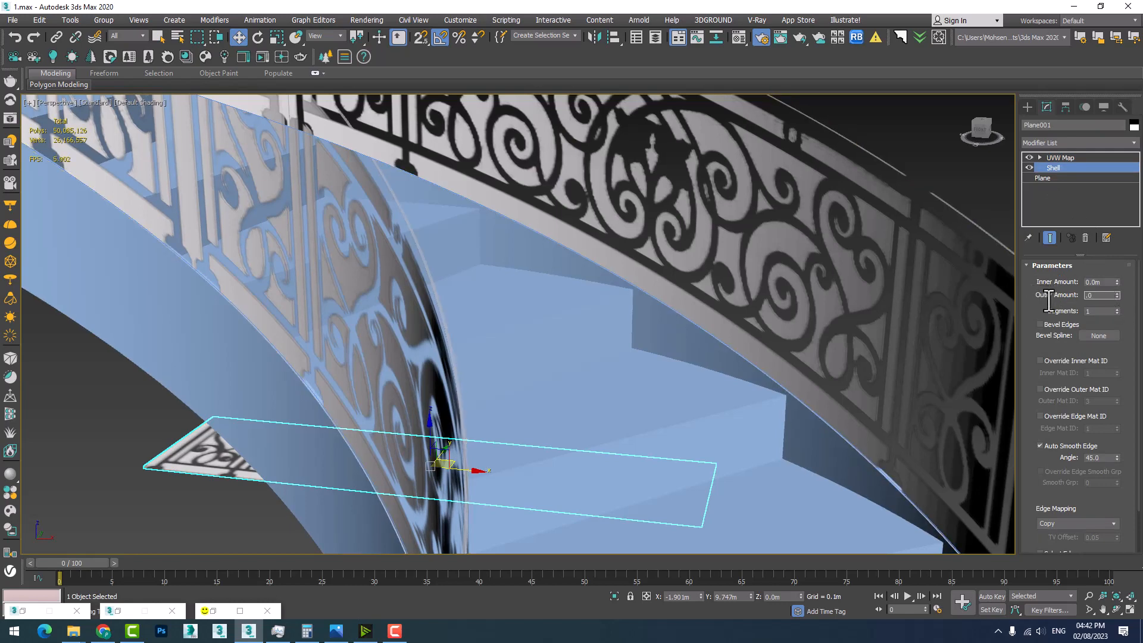
pyautogui.press('Return')
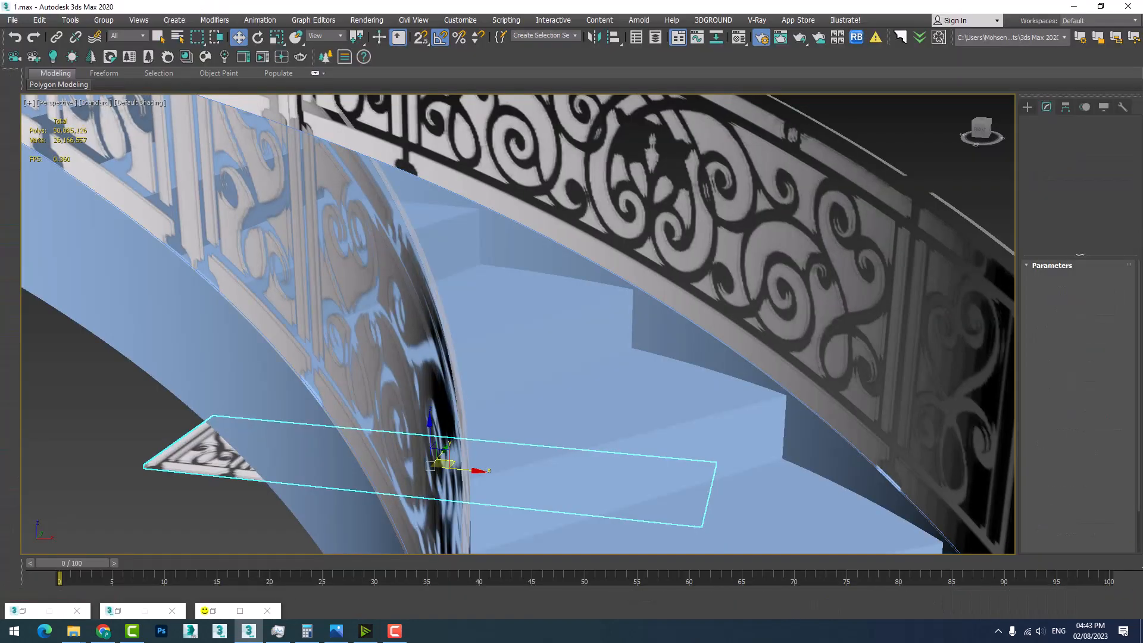
# Set the panel's Shell outer amount to 0.007 m and inspect the thickness of both curved railings.
pyautogui.moveTo(423, 390); pyautogui.dragTo(370, 459, button='middle')
pyautogui.scroll(1, 369, 395)
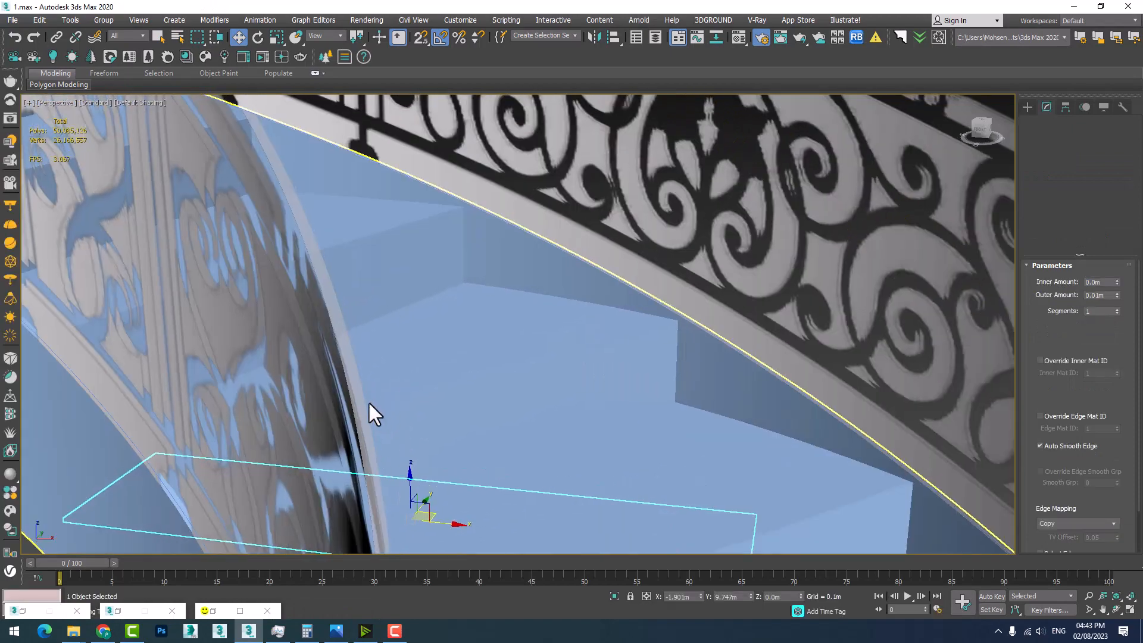
pyautogui.moveTo(368, 401); pyautogui.dragTo(323, 380, button='middle')
pyautogui.scroll(-1, 339, 391)
pyautogui.scroll(2, 248, 363)
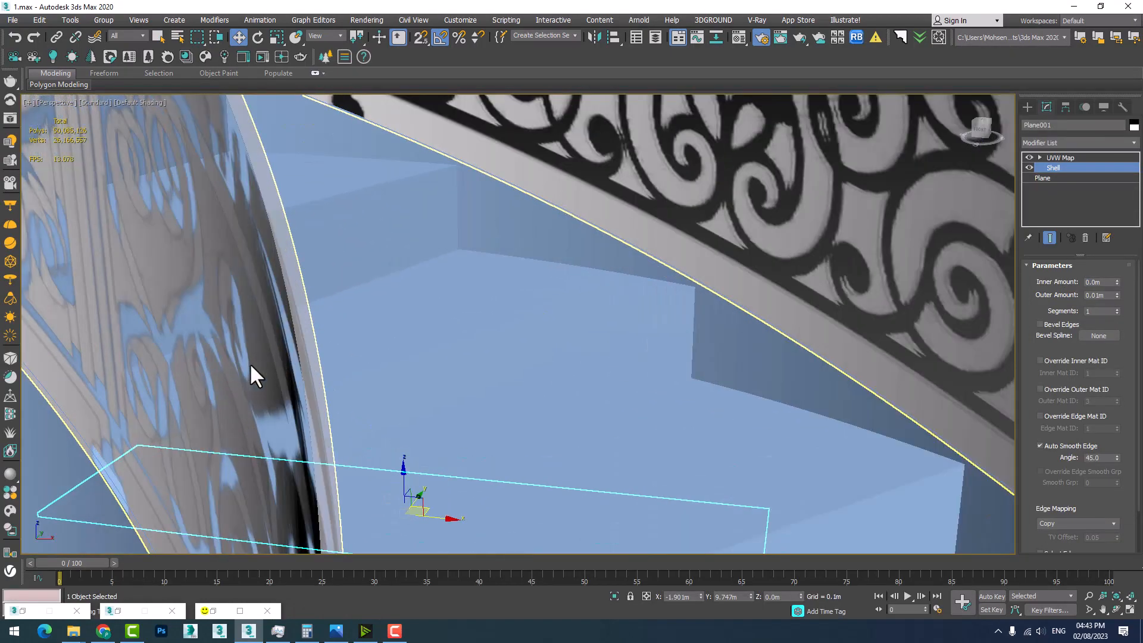
pyautogui.moveTo(206, 359); pyautogui.dragTo(230, 402, button='middle')
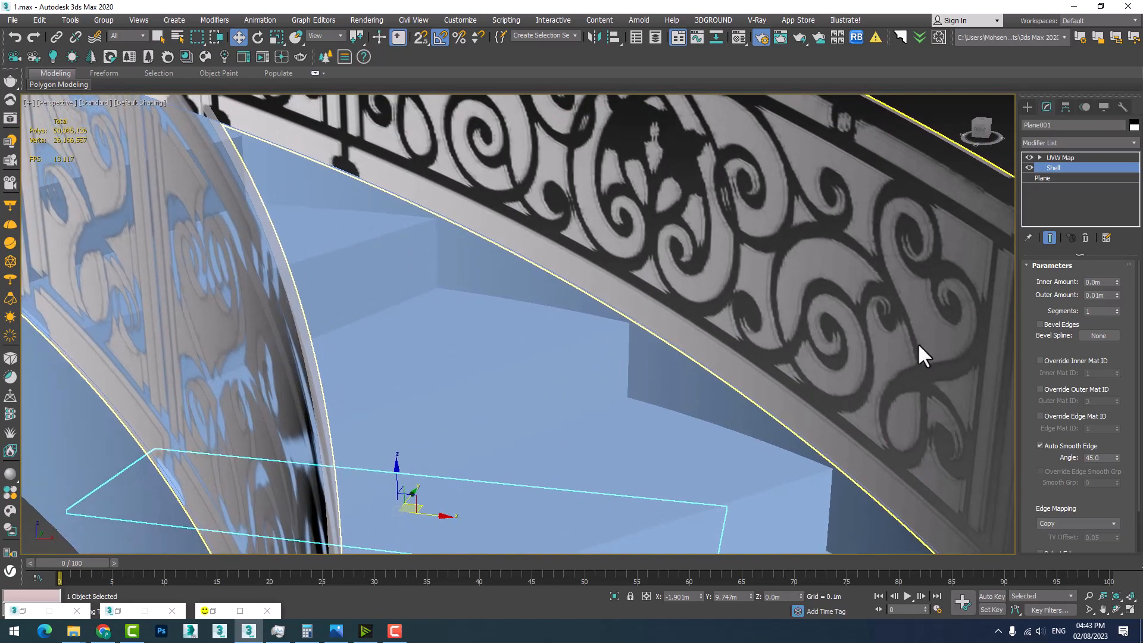
pyautogui.moveTo(1105, 296); pyautogui.dragTo(1071, 302)
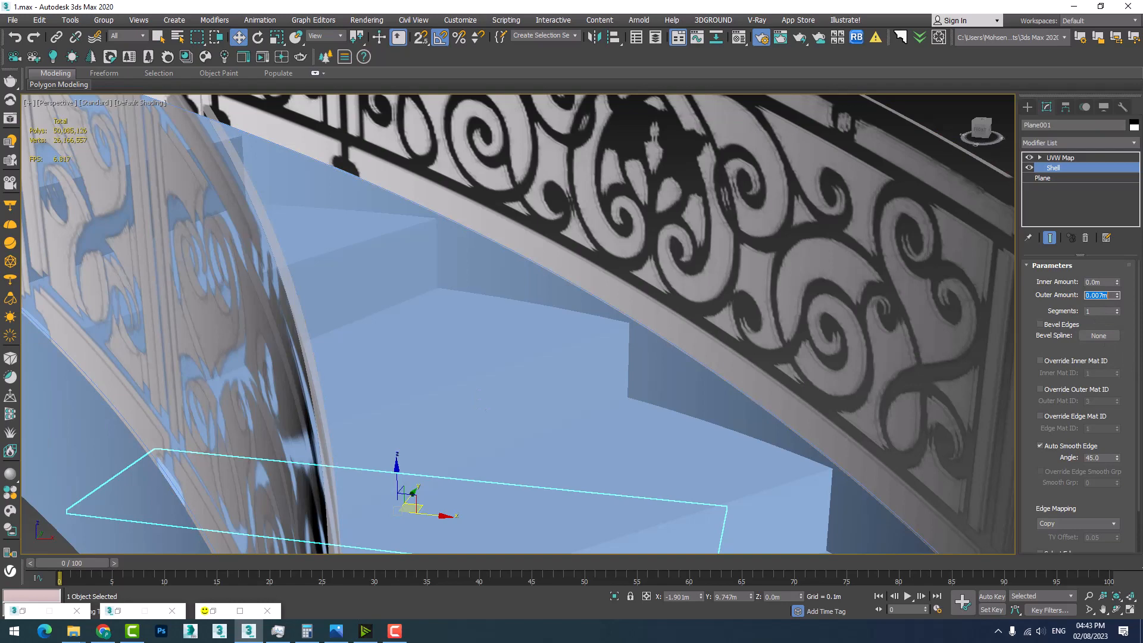
pyautogui.scroll(-2, 198, 284)
pyautogui.scroll(4, 213, 298)
pyautogui.scroll(-2, 215, 301)
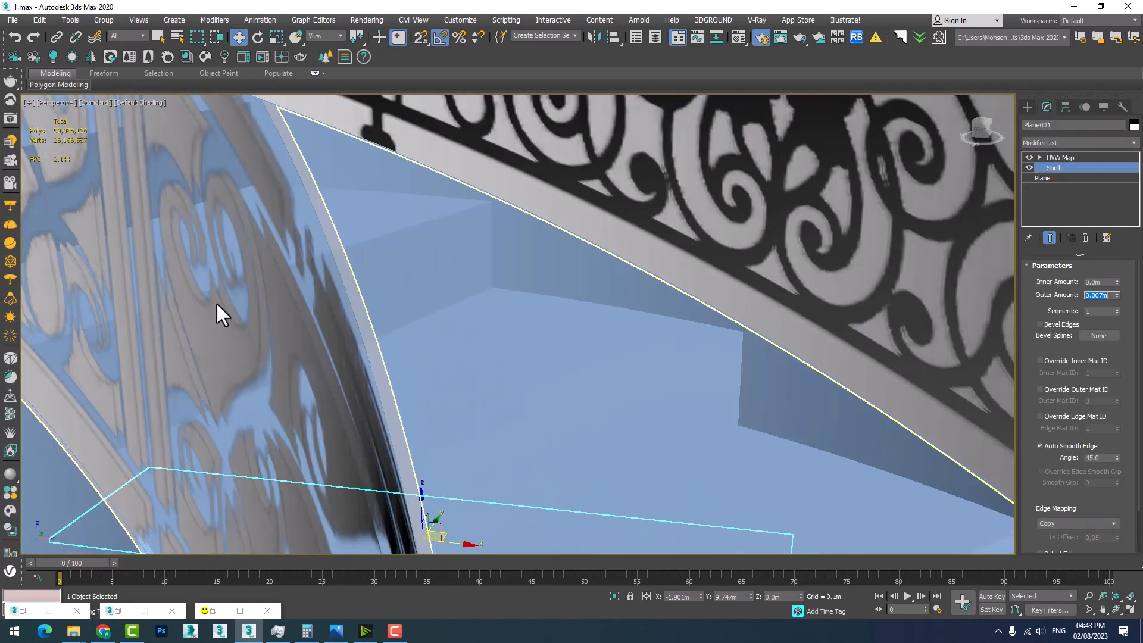
pyautogui.scroll(-2, 250, 265)
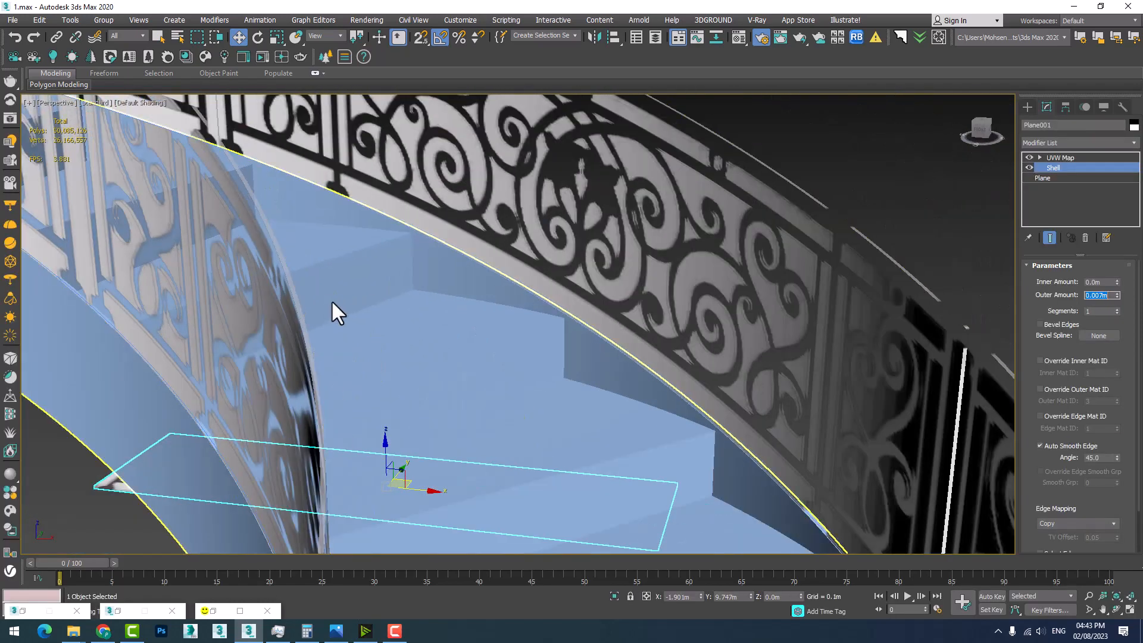
pyautogui.moveTo(330, 277); pyautogui.dragTo(263, 294, button='middle')
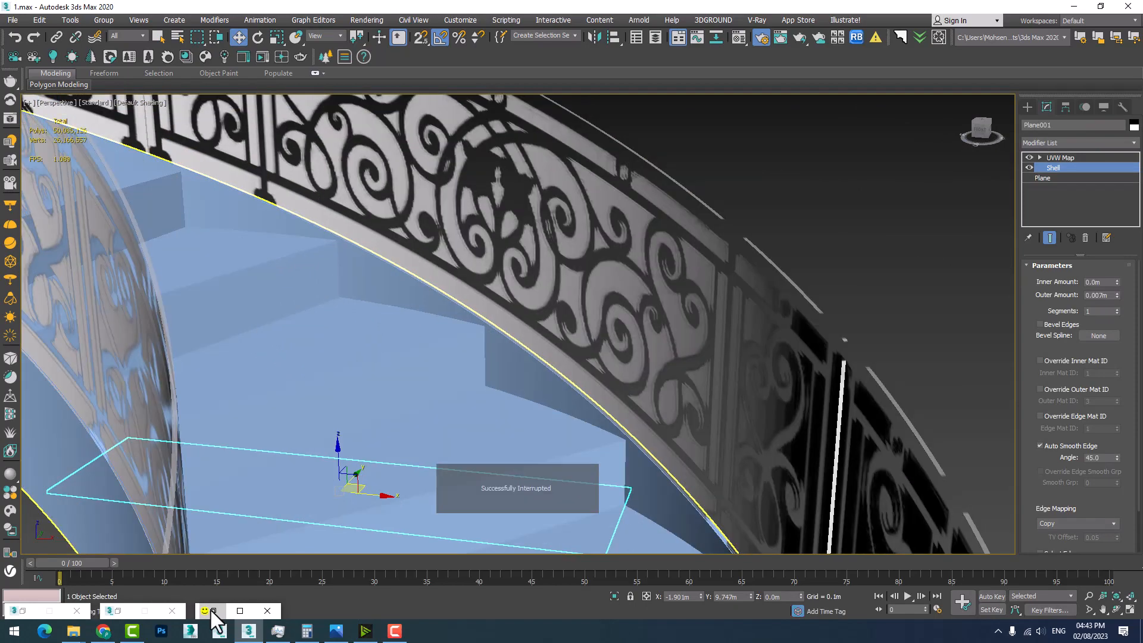
# Reopen the frame buffer and turn off the stored-render comparison to view the railing in the current render.
pyautogui.click(213, 610)
pyautogui.scroll(2, 339, 404)
pyautogui.scroll(-2, 323, 430)
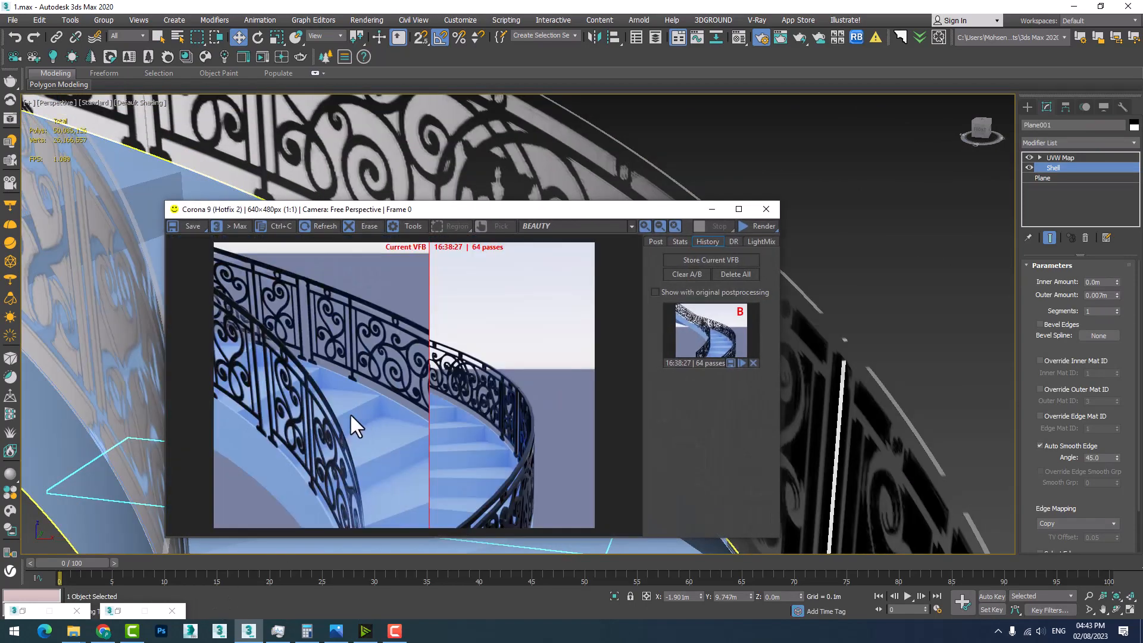
pyautogui.scroll(2, 351, 416)
pyautogui.moveTo(364, 428); pyautogui.dragTo(459, 335)
pyautogui.scroll(-2, 388, 310)
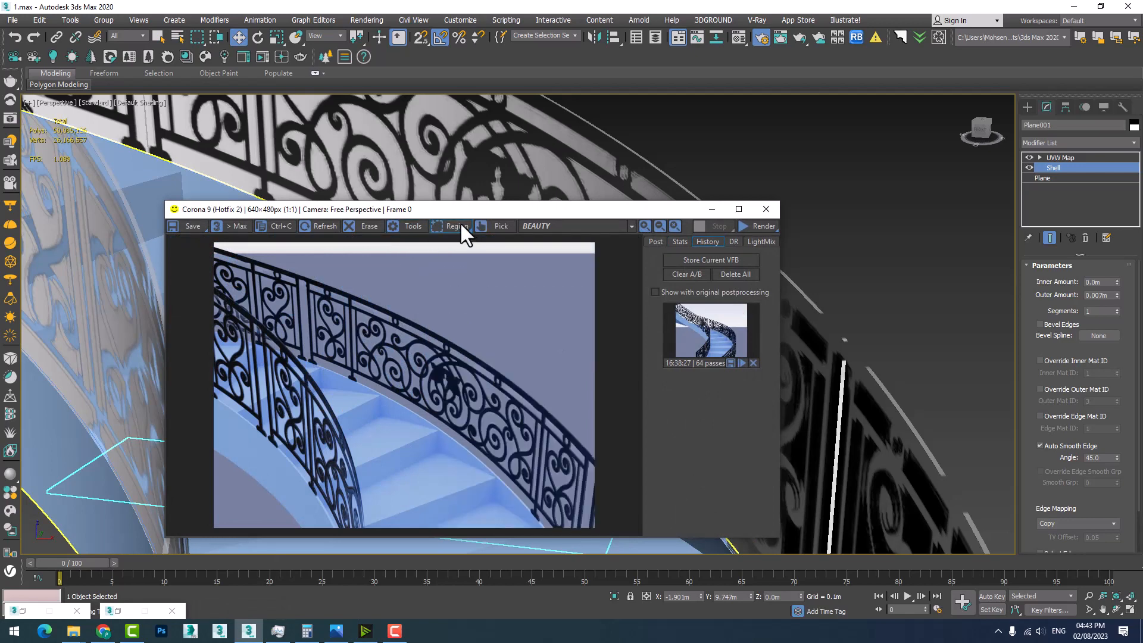
# Mark a render region over the lower part of the inner railing and start a new render.
pyautogui.click(462, 229)
pyautogui.moveTo(248, 348); pyautogui.dragTo(342, 507)
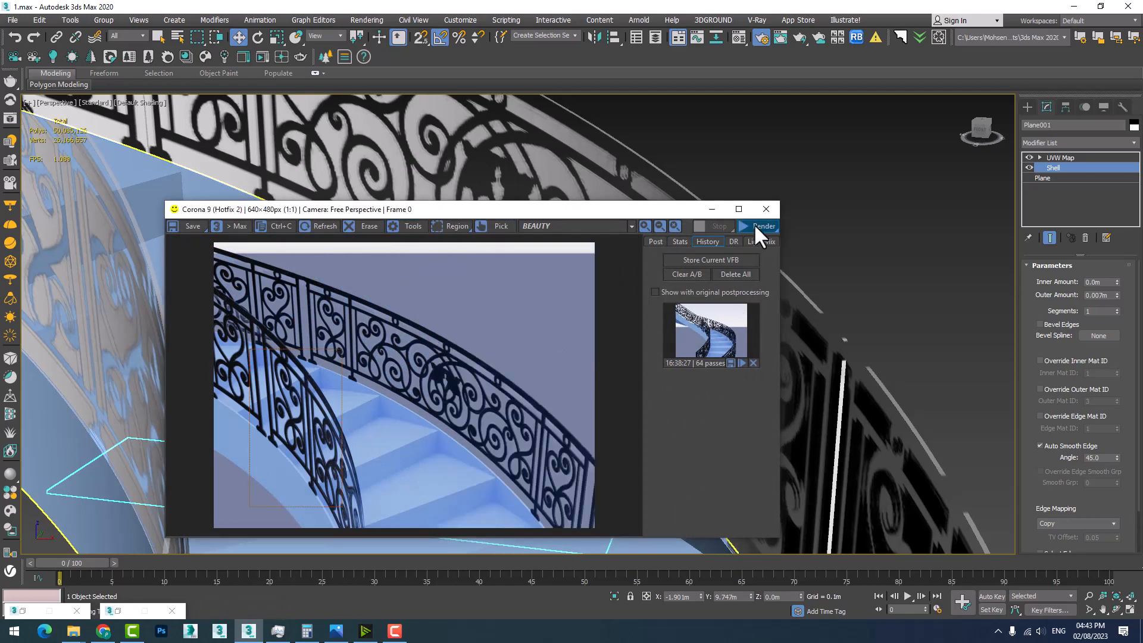
pyautogui.click(755, 228)
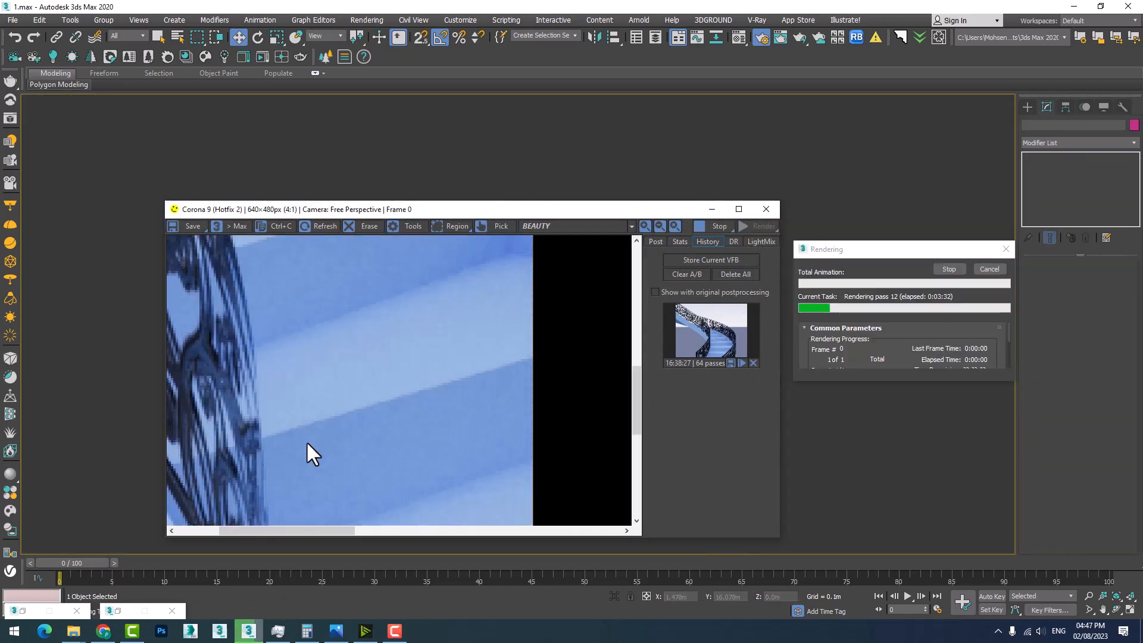
# Examine the railing's thickness up close in the region render, then cancel the render and minimize the frame buffer.
pyautogui.moveTo(306, 440); pyautogui.dragTo(408, 469)
pyautogui.scroll(1, 307, 407)
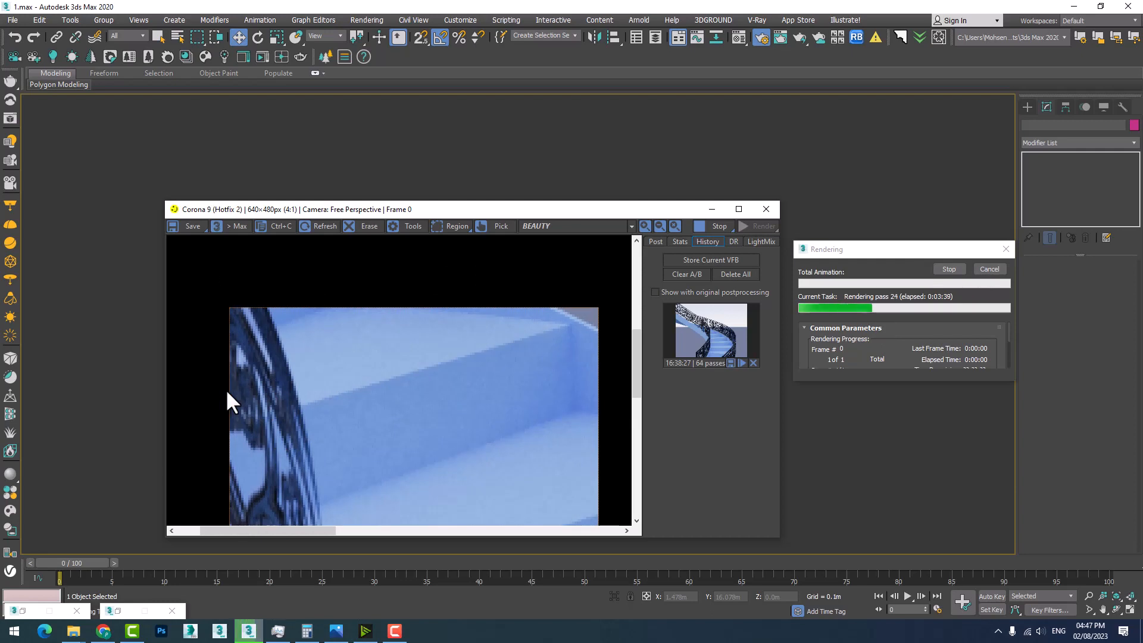
pyautogui.moveTo(303, 389); pyautogui.dragTo(333, 351, button='middle')
pyautogui.click(991, 266)
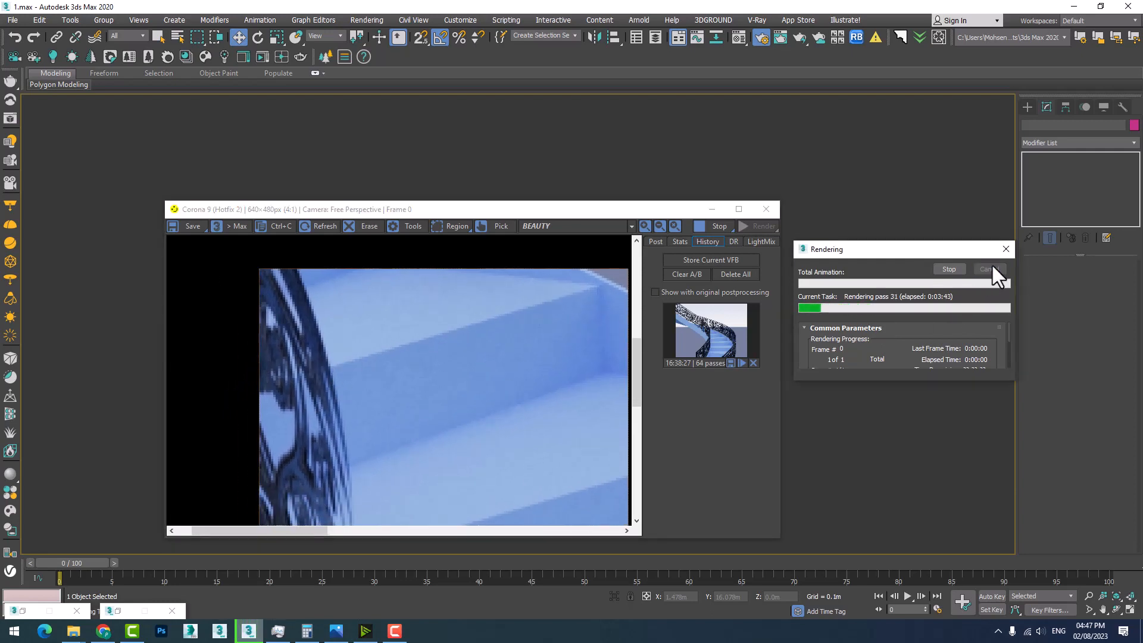
pyautogui.click(713, 209)
# Select the flat ornamental panel below the stairs and set its Shell outer amount to 0.005 m.
pyautogui.keyDown('alt'); pyautogui.moveTo(216, 386); pyautogui.dragTo(230, 451, button='middle'); pyautogui.keyUp('alt')
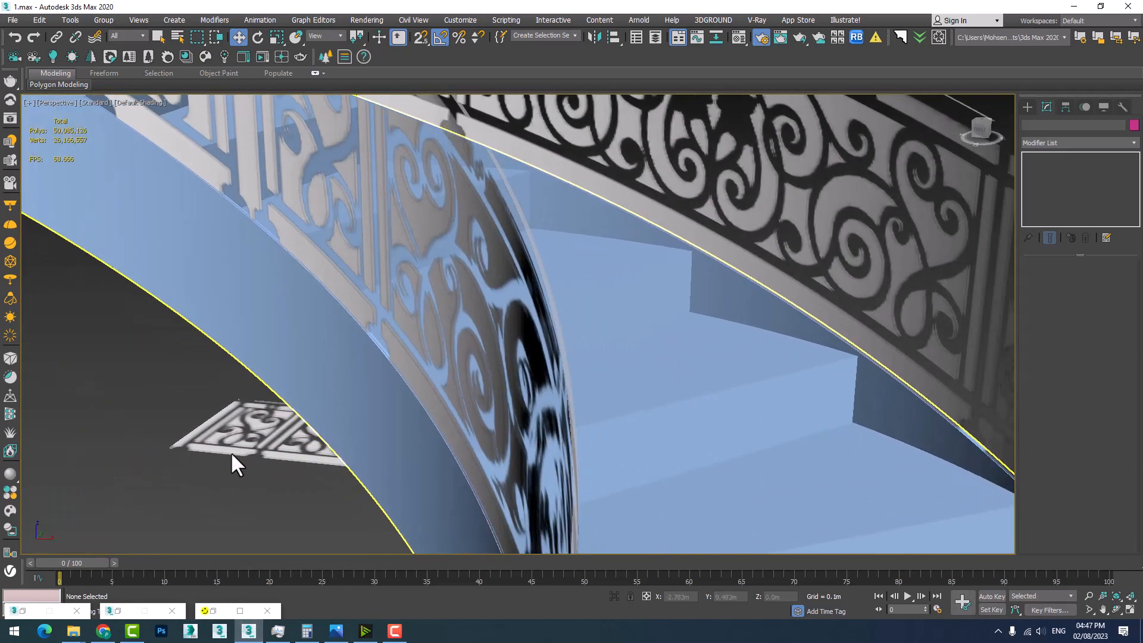
pyautogui.click(227, 448)
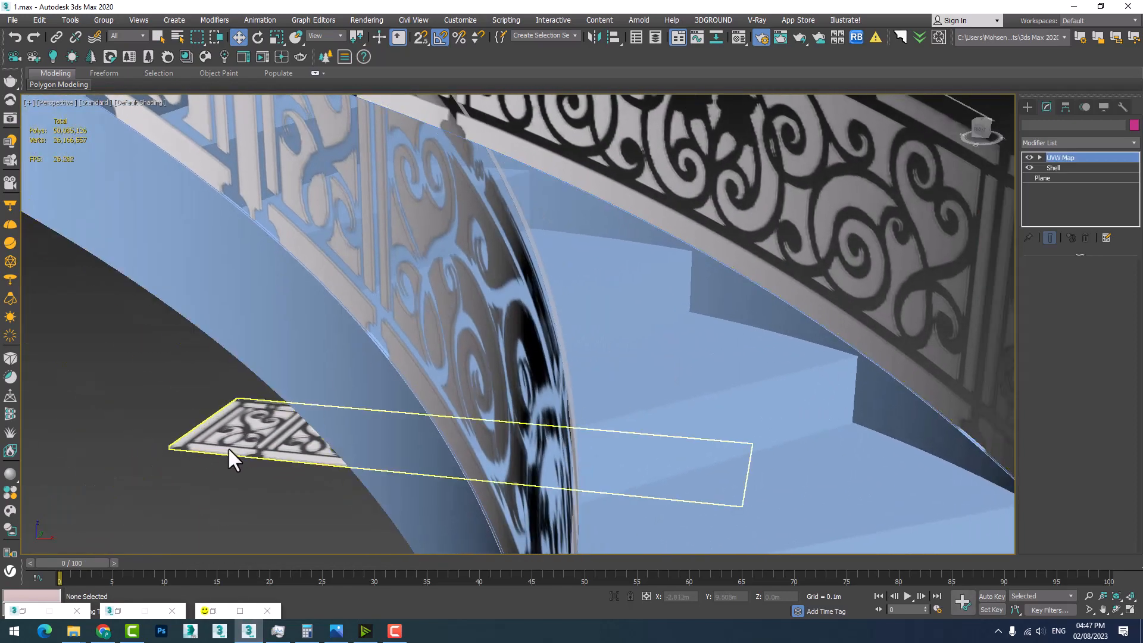
pyautogui.click(1054, 168)
pyautogui.doubleClick(1094, 295)
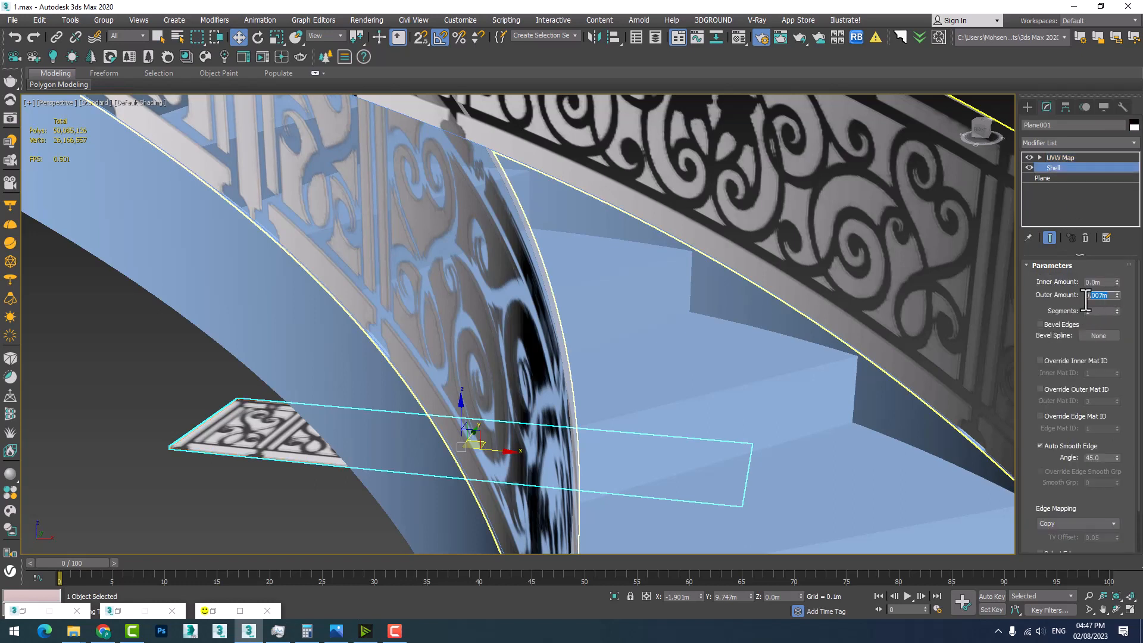
pyautogui.write('.005')
pyautogui.press('Return')
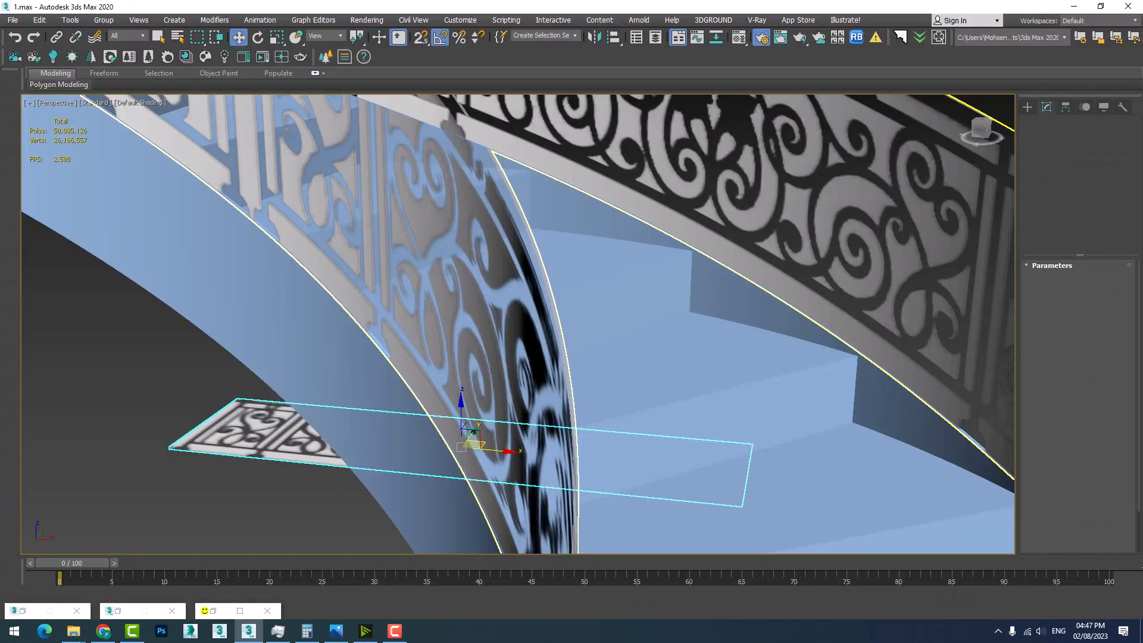
# Examine the thinner textured railing along the upper and lower parts of its spiral staircase.
pyautogui.moveTo(529, 318); pyautogui.dragTo(433, 417, button='middle')
pyautogui.scroll(-6, 433, 418)
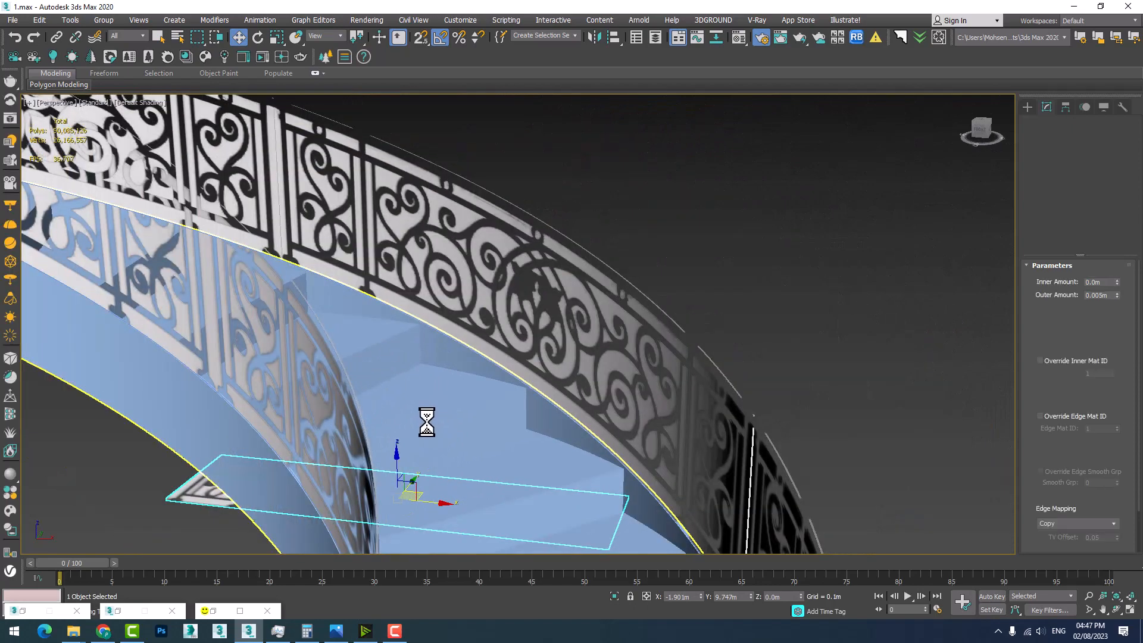
pyautogui.scroll(2, 356, 402)
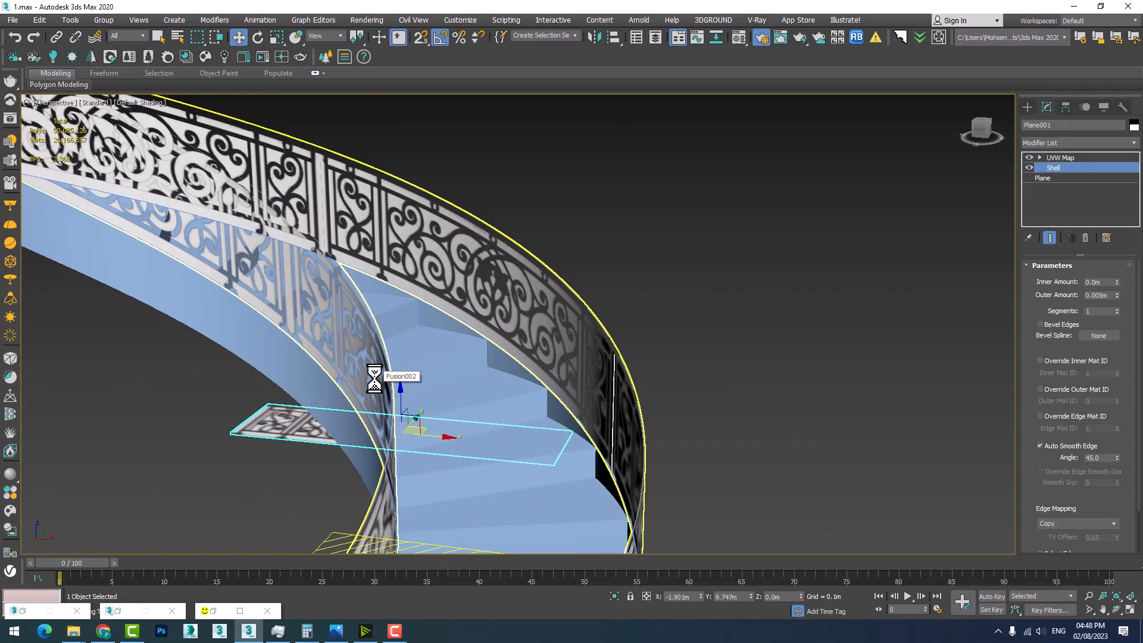
pyautogui.scroll(-2, 383, 351)
pyautogui.scroll(2, 398, 435)
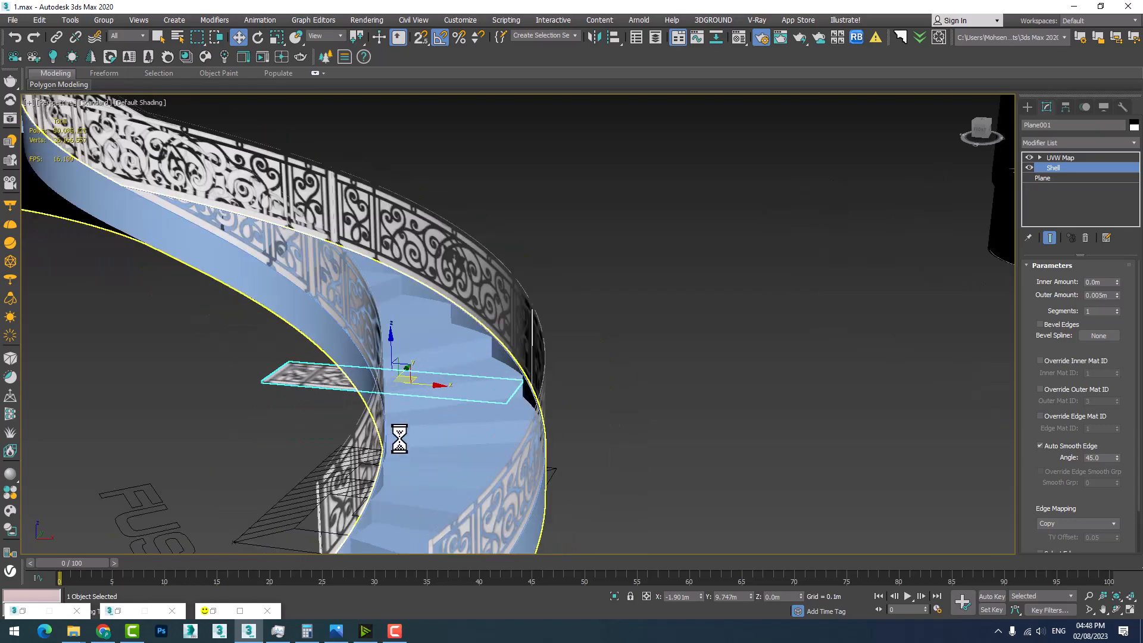
pyautogui.moveTo(400, 417); pyautogui.dragTo(420, 296, button='middle')
pyautogui.scroll(2, 632, 319)
pyautogui.moveTo(632, 320); pyautogui.dragTo(393, 370, button='middle')
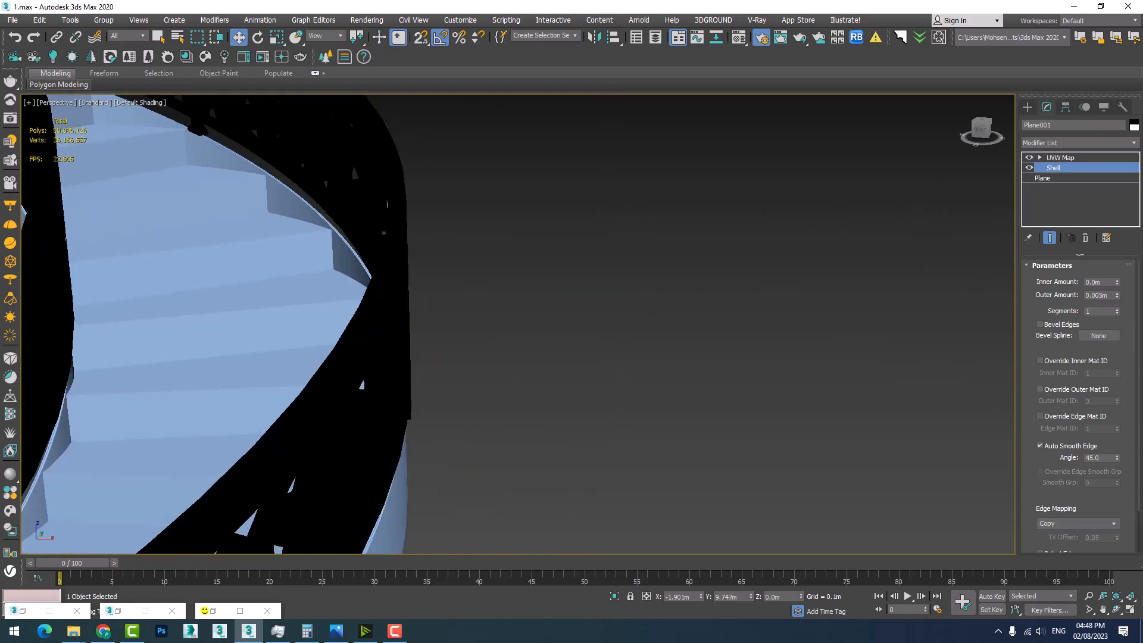
# Examine the modelled railing on the neighbouring staircase, from the curved flight up to the landing.
pyautogui.moveTo(316, 426); pyautogui.dragTo(782, 282, button='middle')
pyautogui.moveTo(657, 286); pyautogui.dragTo(558, 455, button='middle')
pyautogui.scroll(-3, 558, 455)
pyautogui.scroll(3, 540, 328)
pyautogui.moveTo(540, 265); pyautogui.dragTo(576, 361, button='middle')
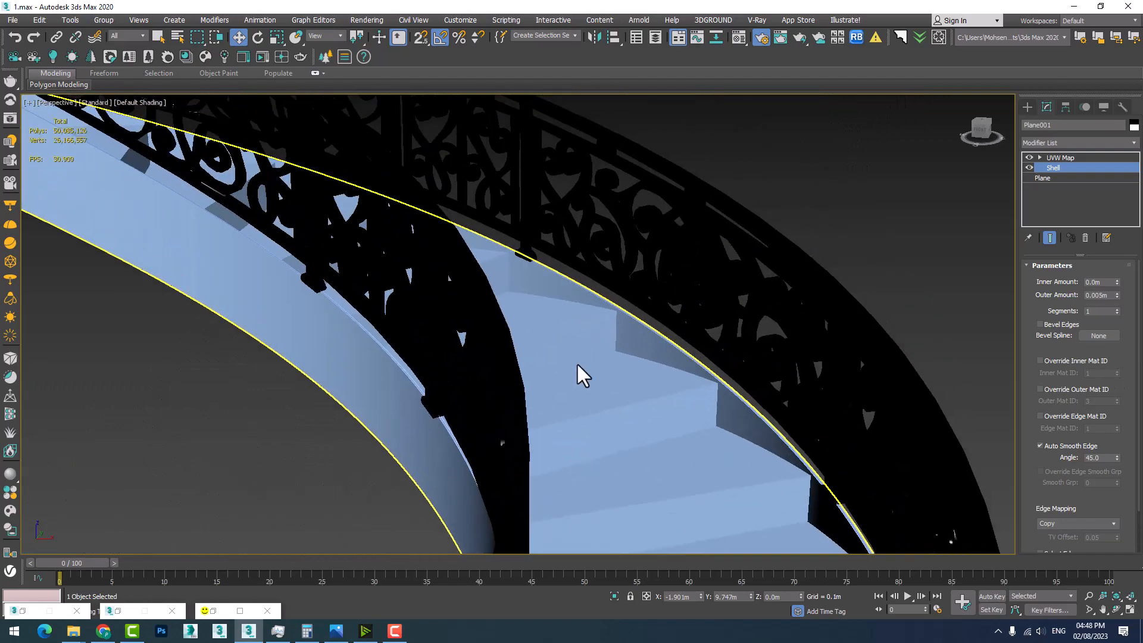
pyautogui.scroll(-3, 522, 299)
pyautogui.moveTo(476, 202); pyautogui.dragTo(552, 336, button='middle')
pyautogui.scroll(3, 538, 327)
pyautogui.scroll(-4, 537, 325)
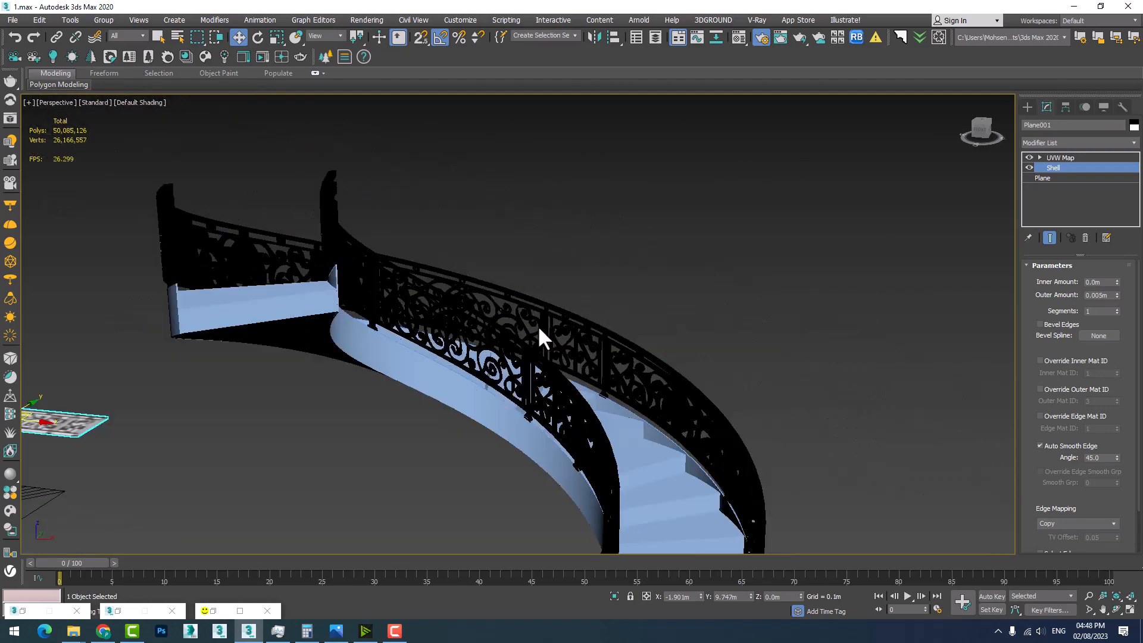
pyautogui.scroll(3, 538, 326)
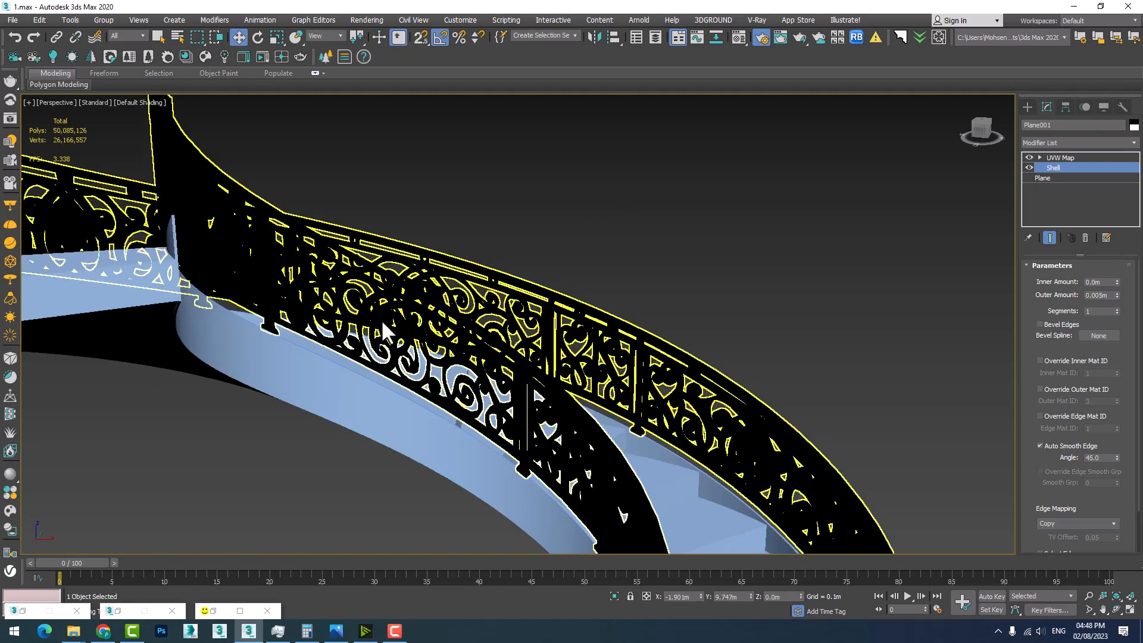
# Draw an open, winding 13-point line with straight segments on the empty ground beside the staircases.
pyautogui.scroll(-5, 625, 355)
pyautogui.moveTo(389, 381); pyautogui.dragTo(581, 329, button='middle')
pyautogui.moveTo(296, 346); pyautogui.dragTo(635, 305, button='middle')
pyautogui.scroll(2, 640, 360)
pyautogui.scroll(-6, 530, 373)
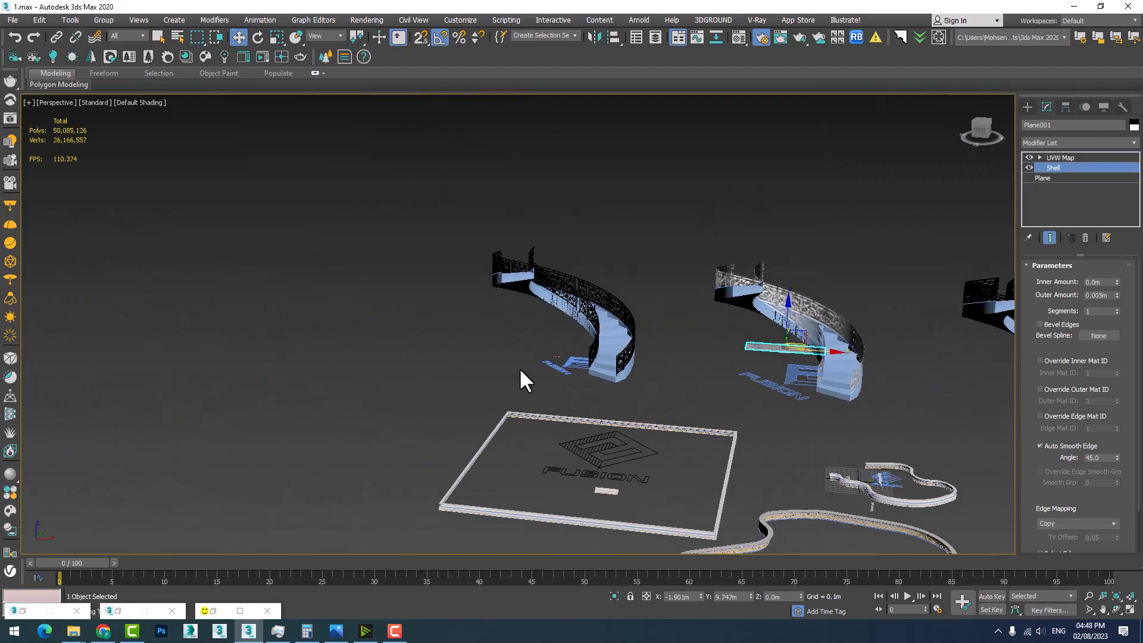
pyautogui.click(1027, 106)
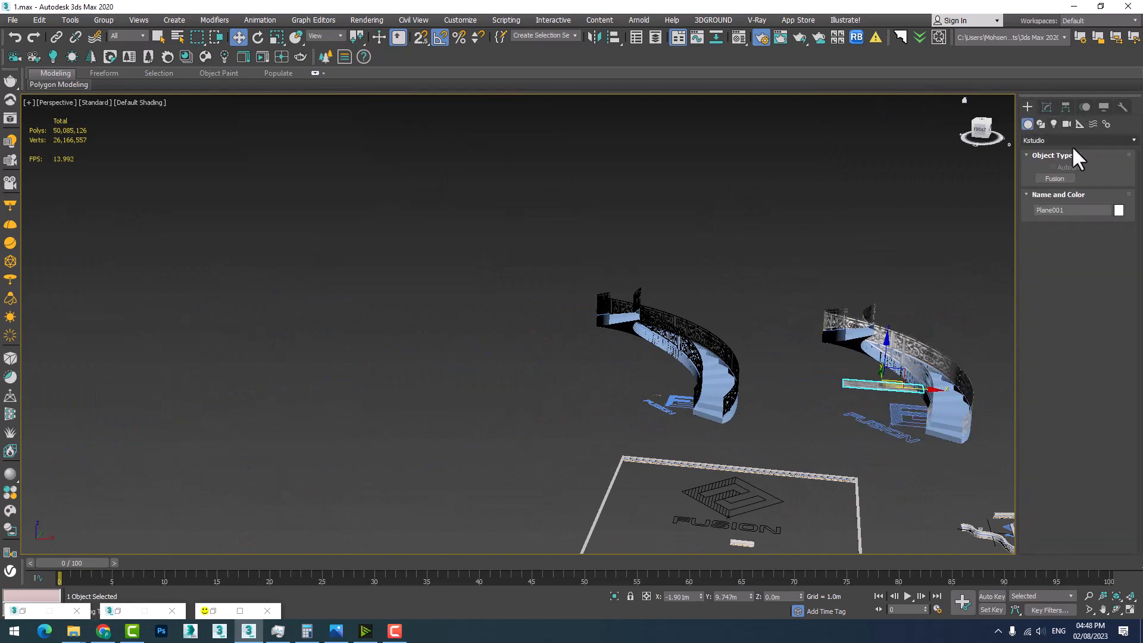
pyautogui.click(1040, 123)
pyautogui.click(1056, 187)
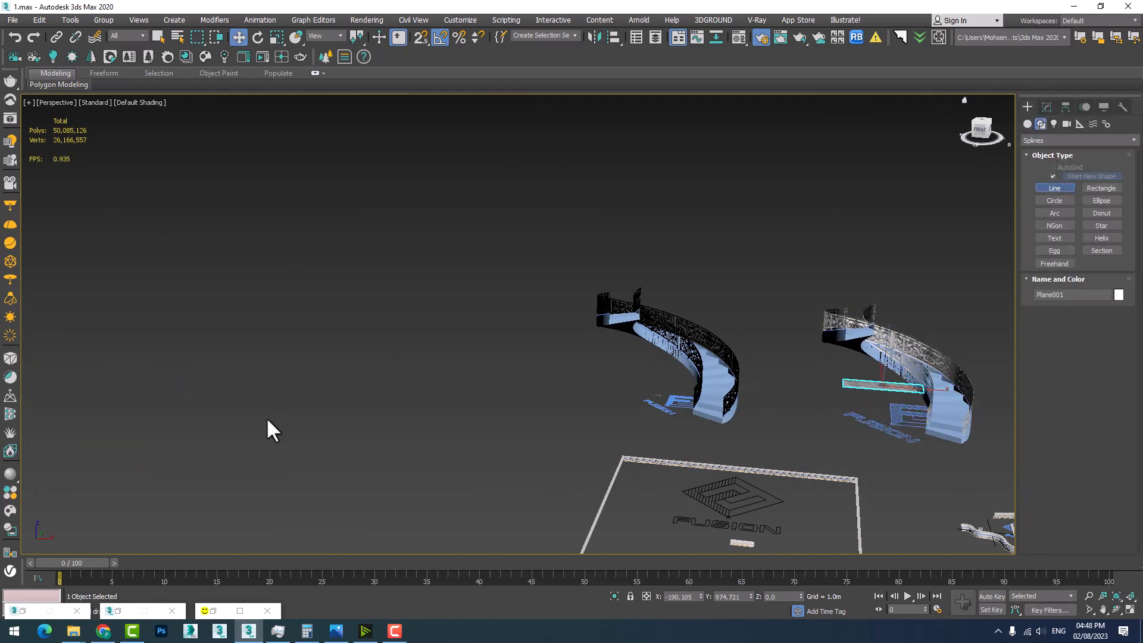
pyautogui.click(243, 429)
pyautogui.click(325, 360)
pyautogui.click(467, 342)
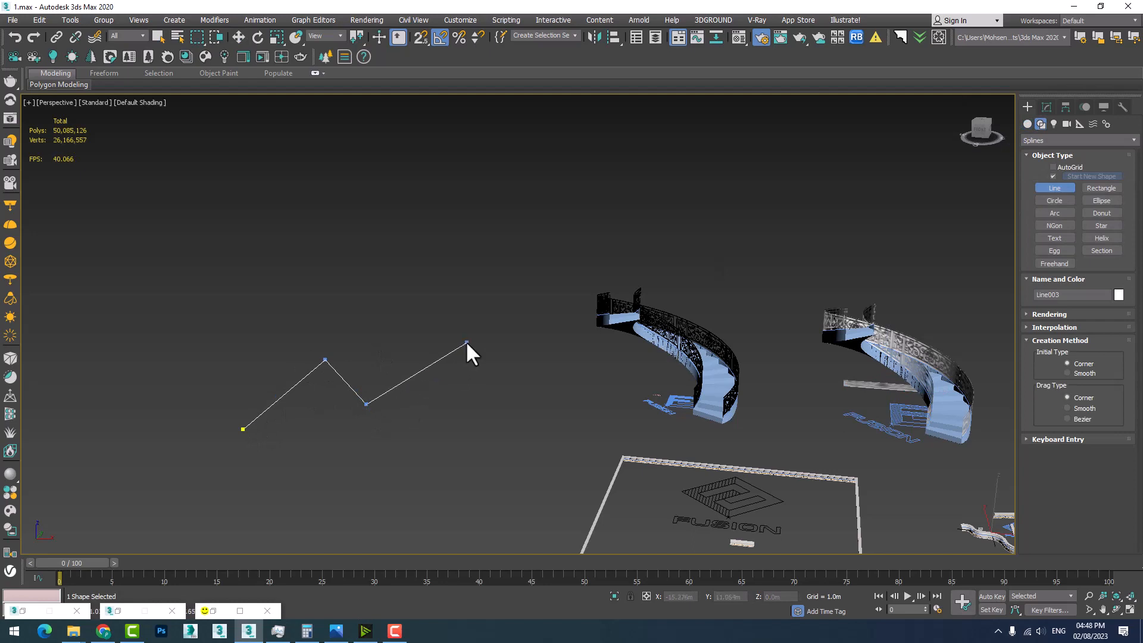
pyautogui.click(510, 387)
pyautogui.click(527, 436)
pyautogui.click(490, 489)
pyautogui.click(416, 516)
pyautogui.click(347, 483)
pyautogui.click(276, 535)
pyautogui.click(129, 447)
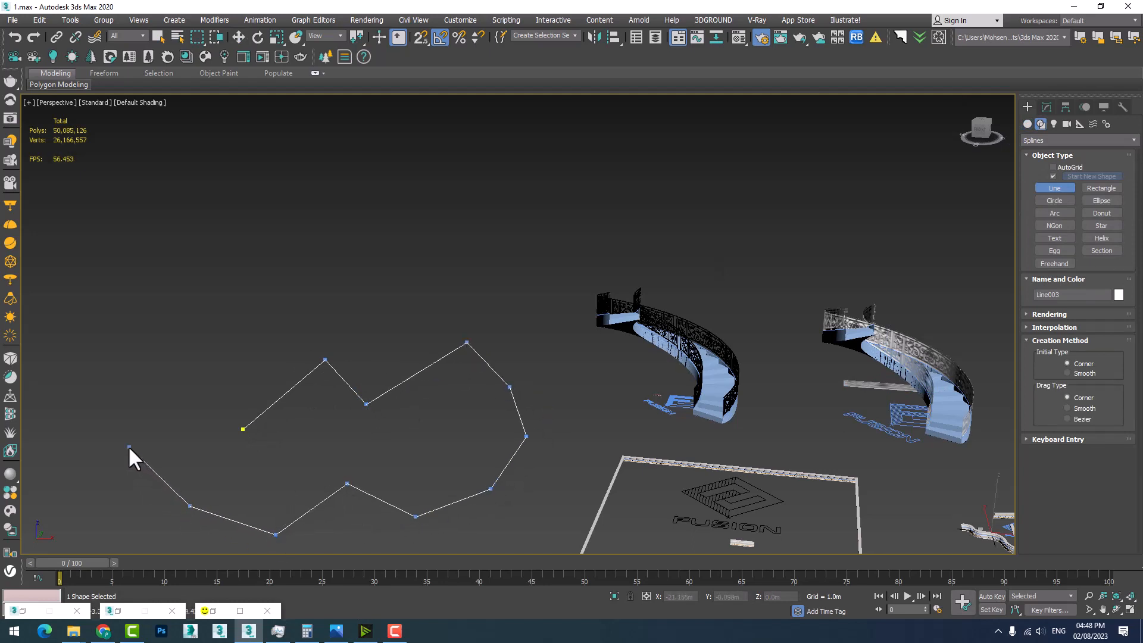
pyautogui.click(133, 384)
pyautogui.rightClick(149, 366)
pyautogui.moveTo(267, 339); pyautogui.dragTo(413, 298, button='middle')
pyautogui.scroll(4, 413, 315)
pyautogui.scroll(-4, 418, 316)
pyautogui.press('w')
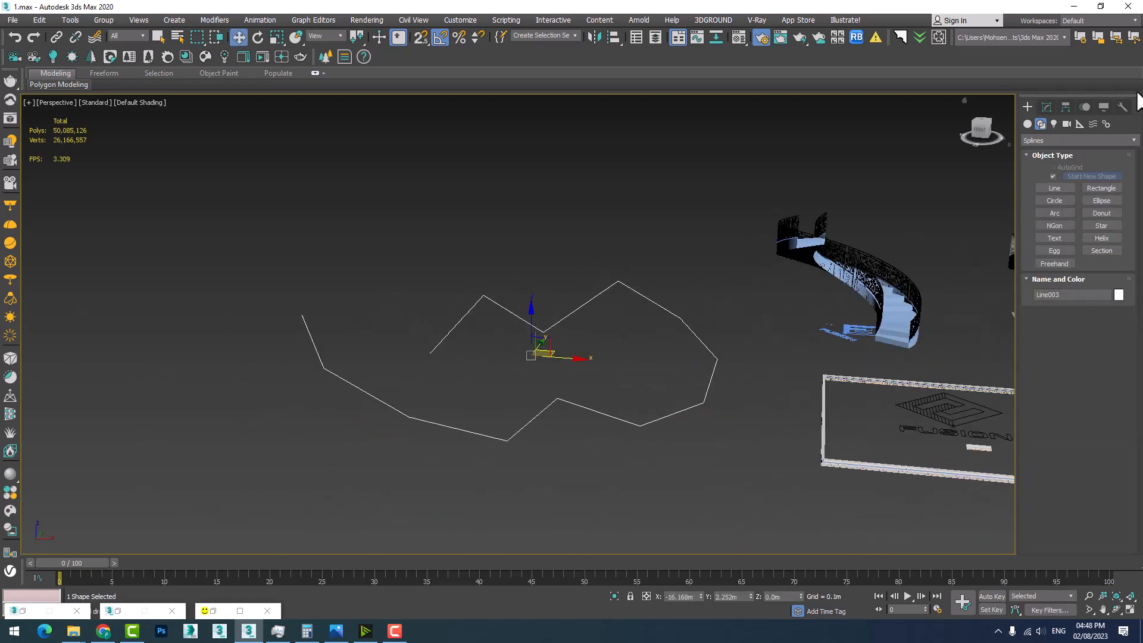
# Fillet the line's corners one by one, from its first point along the back and around the far end.
pyautogui.click(1047, 107)
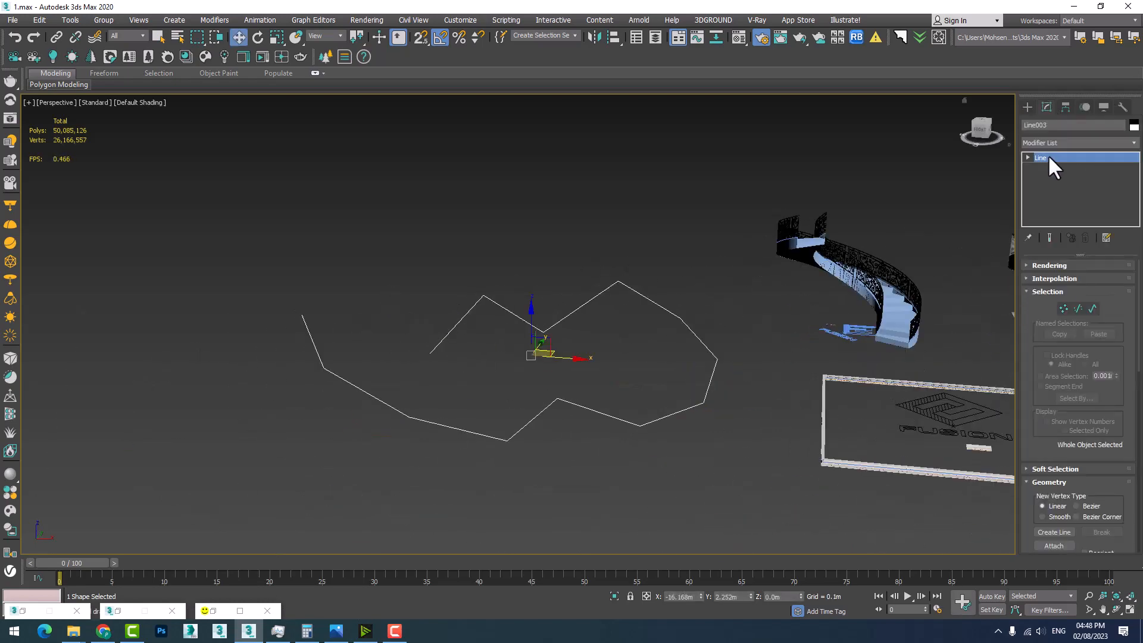
pyautogui.press('1')
pyautogui.scroll(-5, 1108, 483)
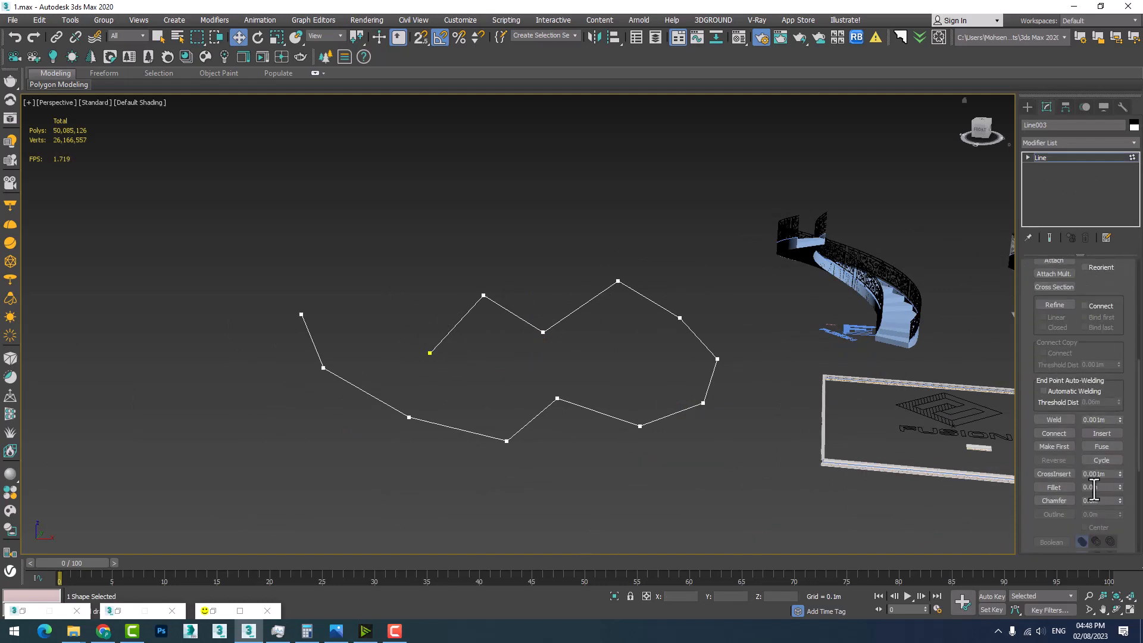
pyautogui.click(1054, 487)
pyautogui.moveTo(483, 296); pyautogui.dragTo(485, 209)
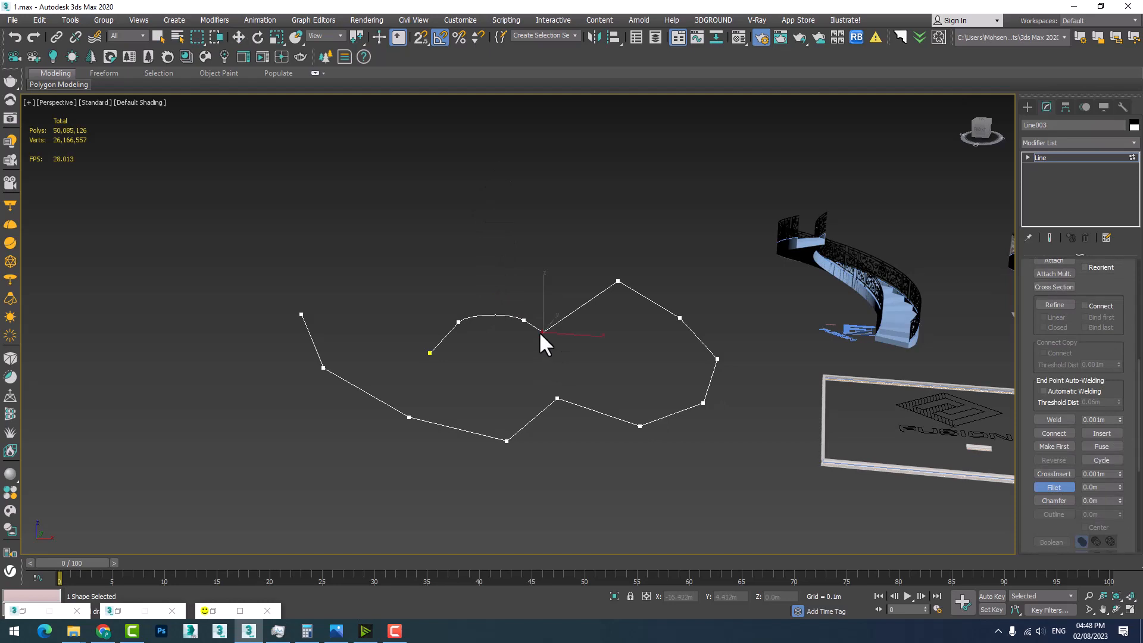
pyautogui.moveTo(541, 332); pyautogui.dragTo(625, 204)
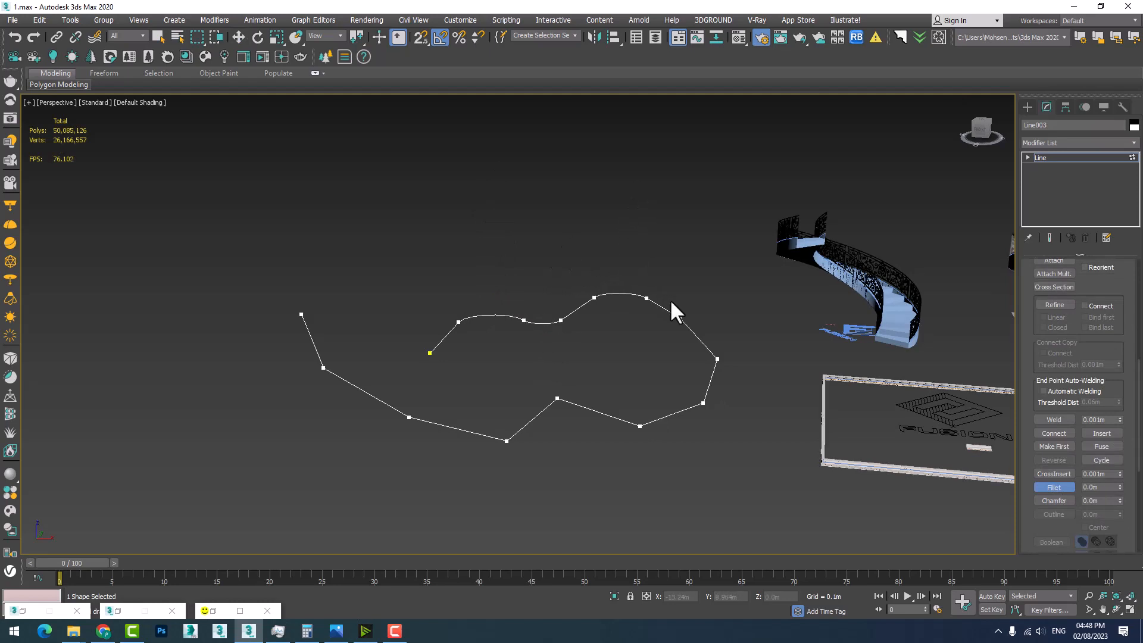
pyautogui.moveTo(680, 317); pyautogui.dragTo(714, 265)
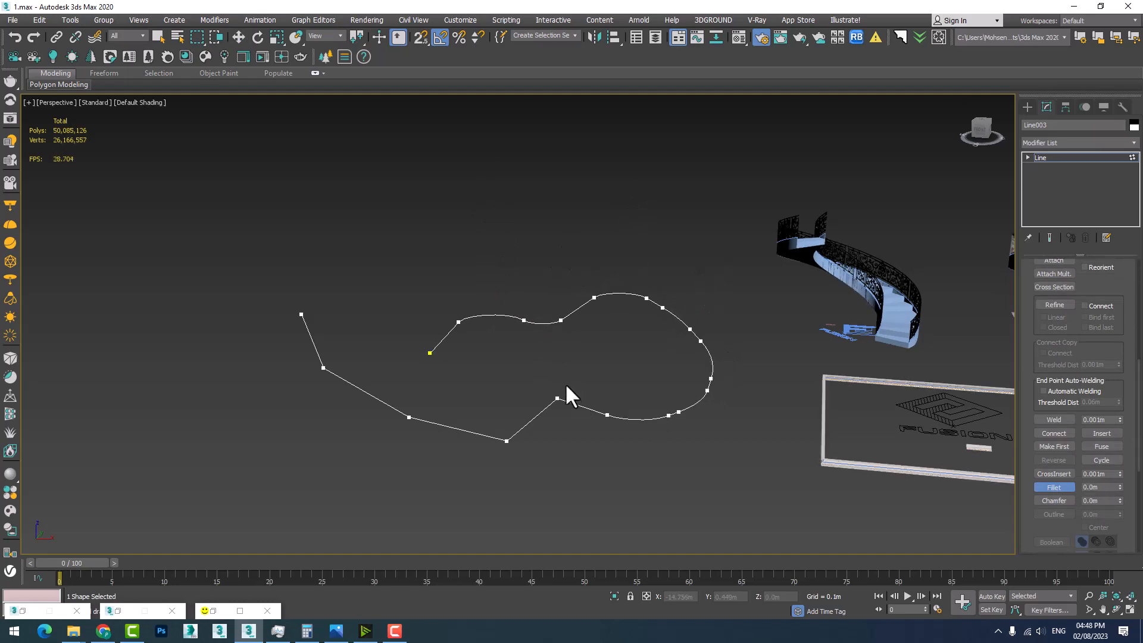
# Fillet the remaining corners along the front of the line and delete its last end vertex.
pyautogui.moveTo(557, 398); pyautogui.dragTo(503, 390)
pyautogui.moveTo(407, 415); pyautogui.dragTo(439, 364)
pyautogui.moveTo(323, 368); pyautogui.dragTo(317, 309)
pyautogui.click(304, 313)
pyautogui.press('Delete')
pyautogui.scroll(3, 491, 375)
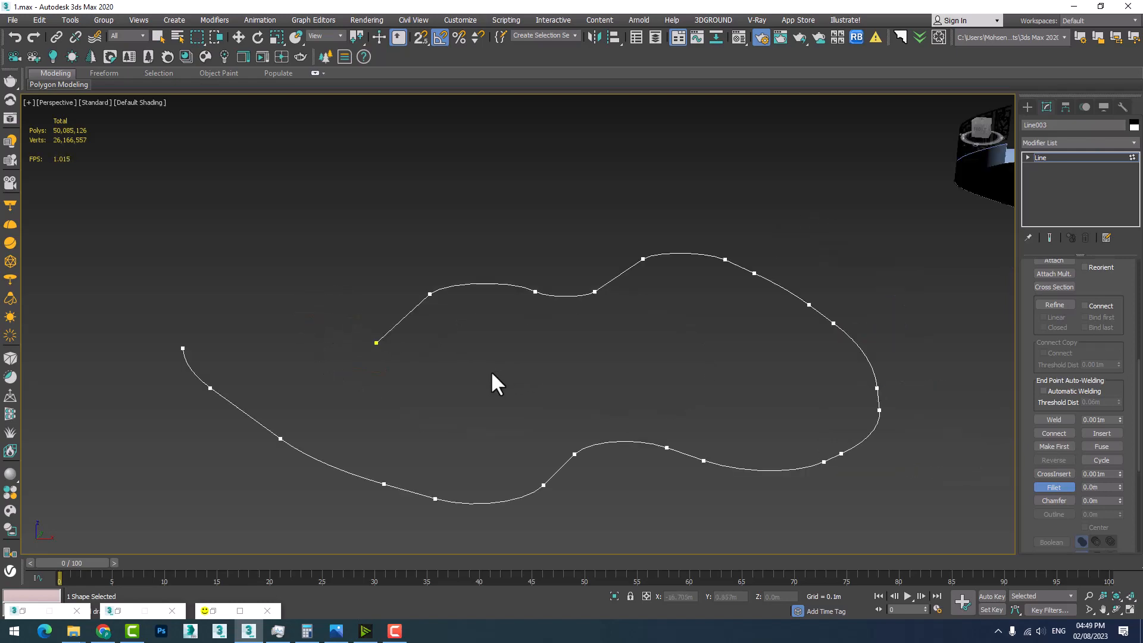
# Examine the rounded path from several sides, along with the ornamental mouldings fitted to rectangular and curved paths nearby.
pyautogui.scroll(-6, 509, 375)
pyautogui.scroll(4, 209, 378)
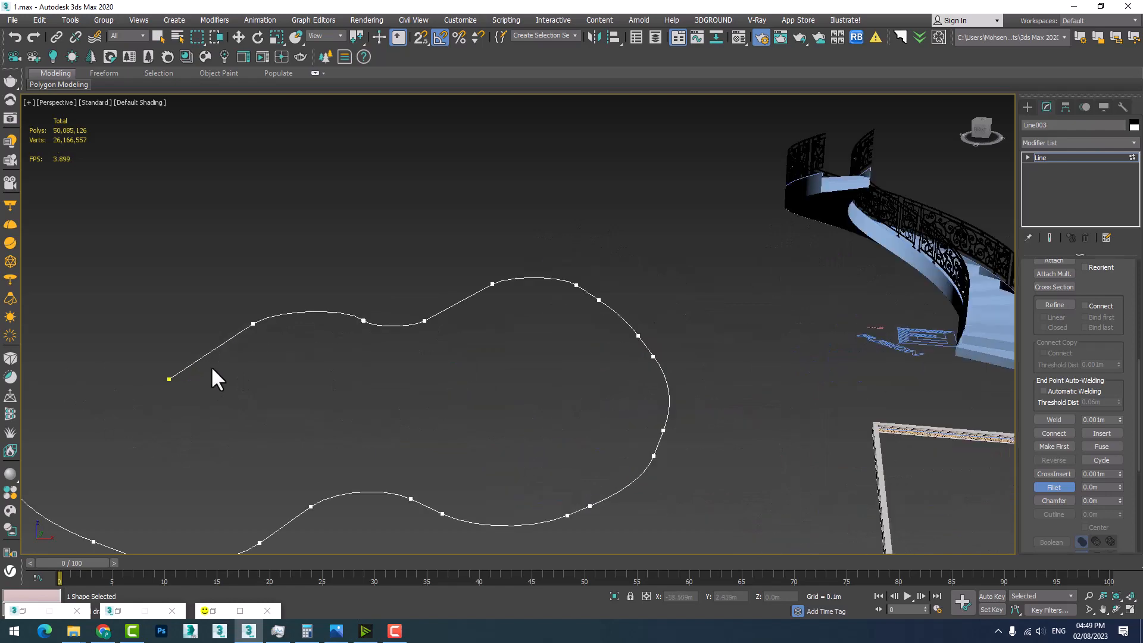
pyautogui.keyDown('alt'); pyautogui.moveTo(505, 491); pyautogui.dragTo(458, 260, button='middle'); pyautogui.keyUp('alt')
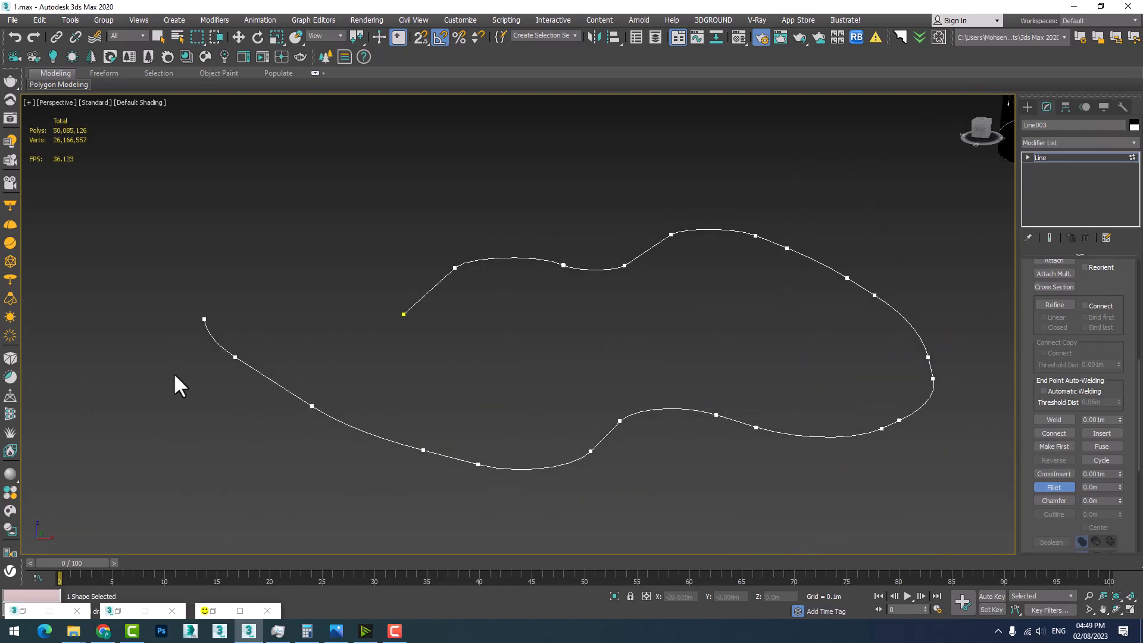
pyautogui.moveTo(856, 407); pyautogui.dragTo(738, 430, button='middle')
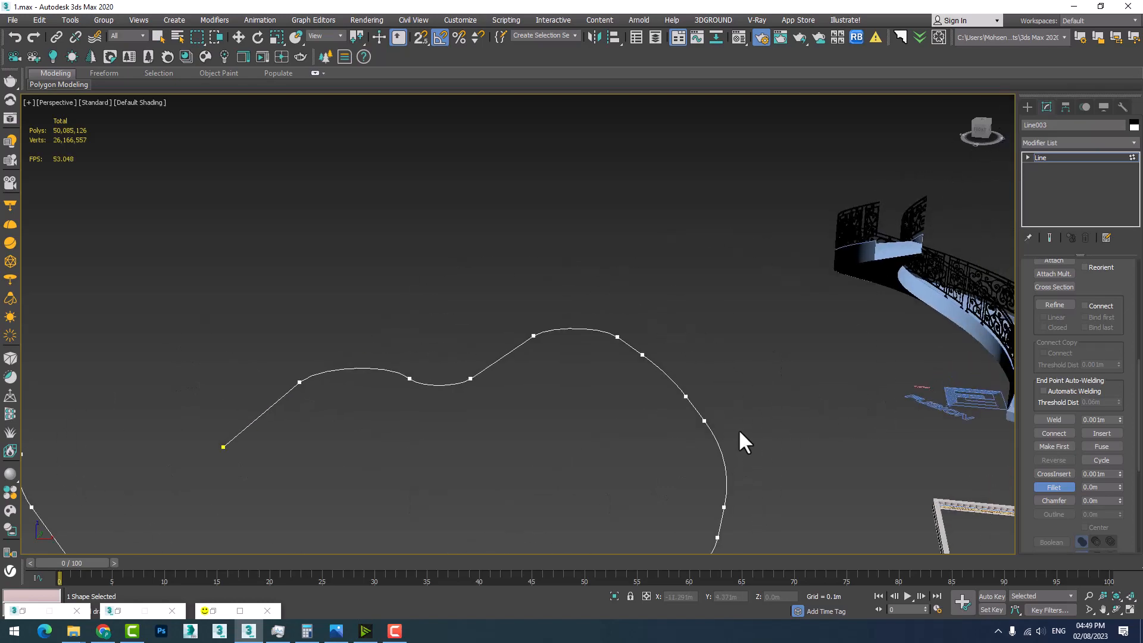
pyautogui.scroll(-3, 737, 429)
pyautogui.scroll(3, 667, 432)
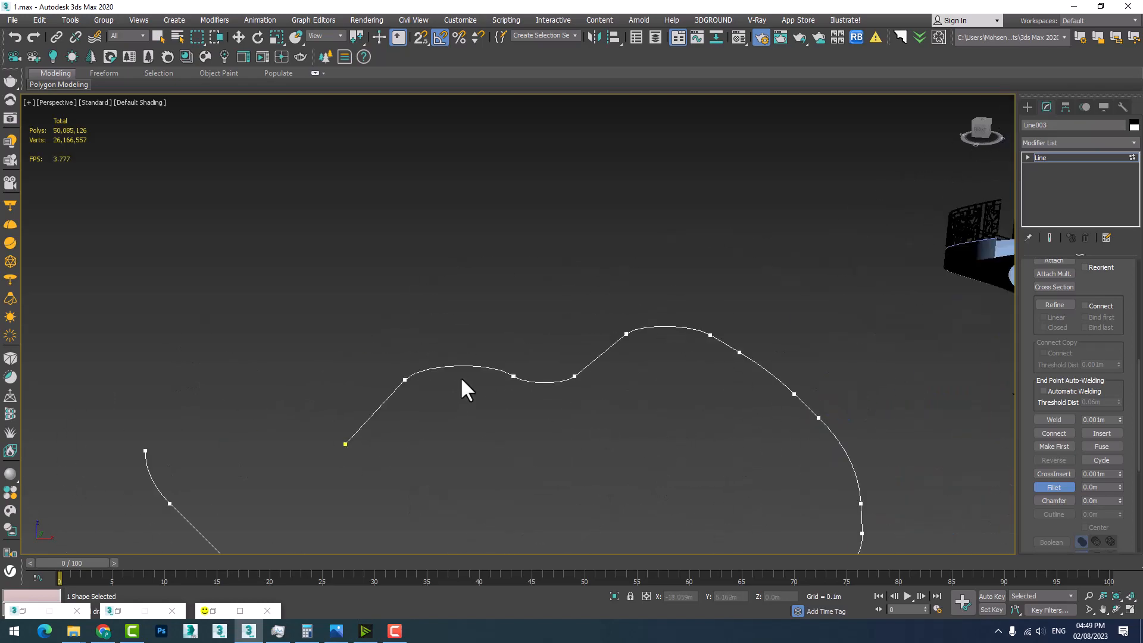
pyautogui.scroll(-4, 476, 390)
pyautogui.scroll(4, 893, 432)
pyautogui.moveTo(876, 413); pyautogui.dragTo(735, 303, button='middle')
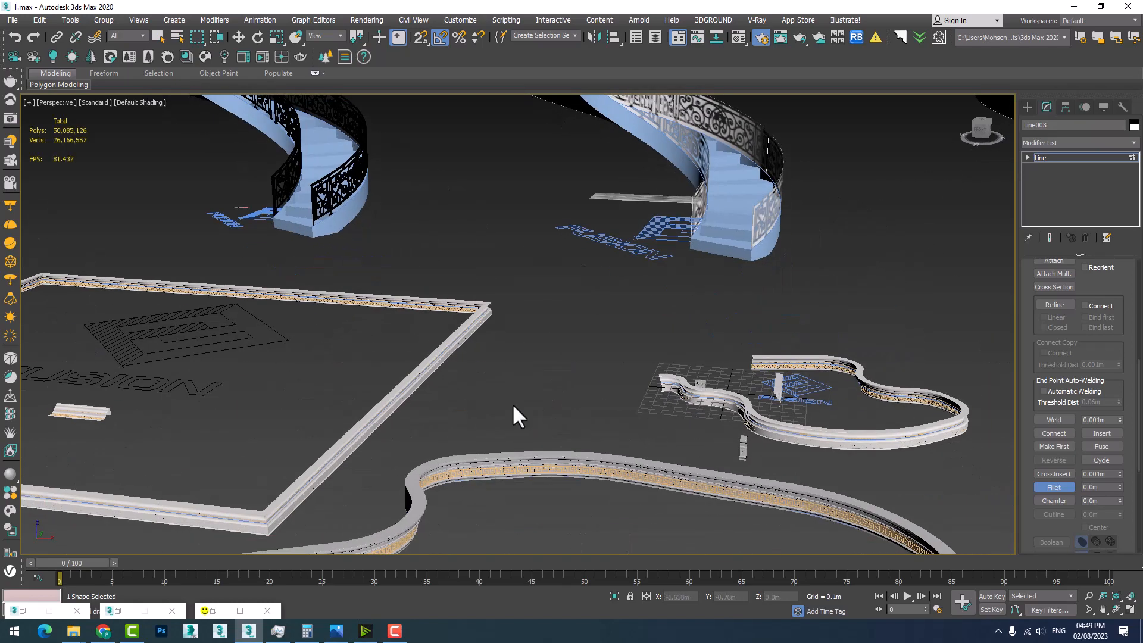
pyautogui.scroll(5, 607, 434)
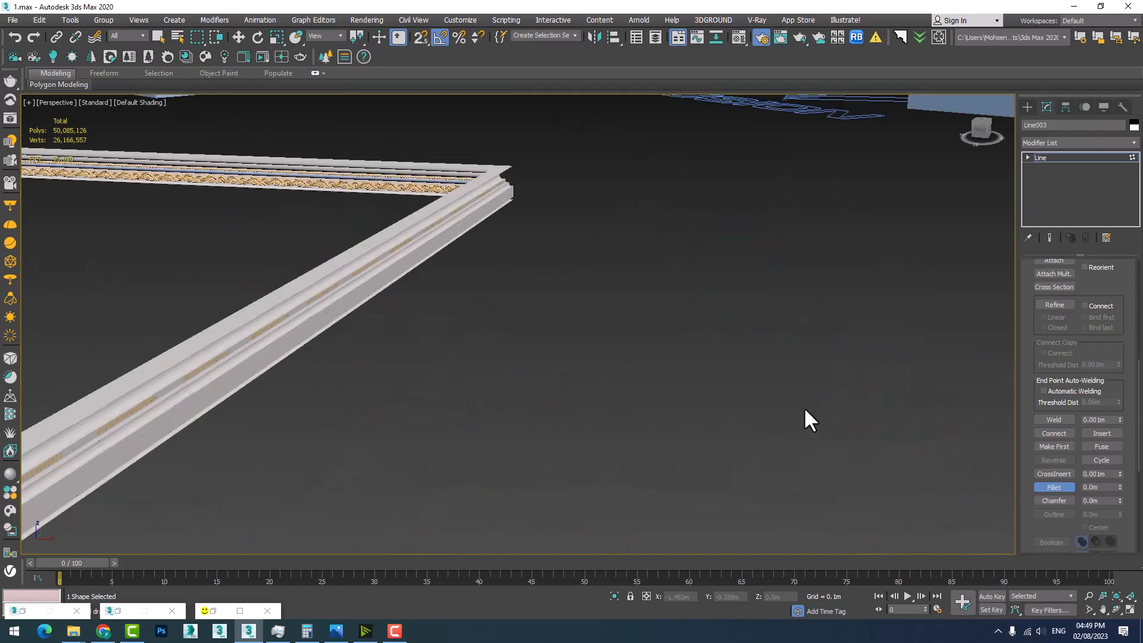
# Select the cornice moulding along the rectangular path and set its Fusion distance to 0 m.
pyautogui.press('w')
pyautogui.scroll(-5, 640, 369)
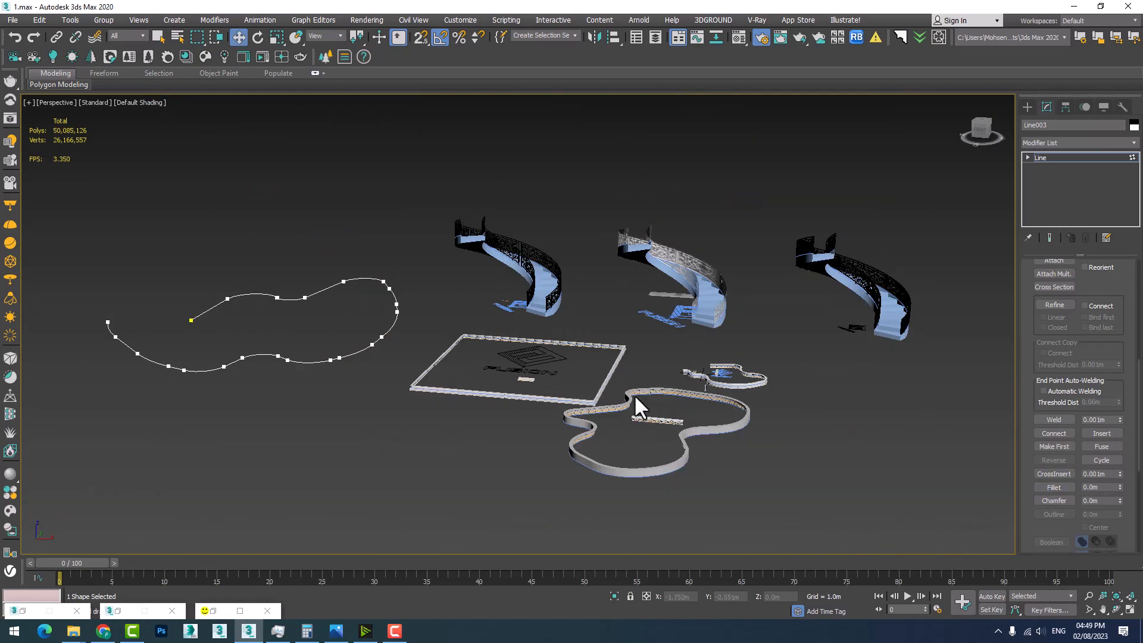
pyautogui.scroll(6, 634, 394)
pyautogui.scroll(3, 591, 423)
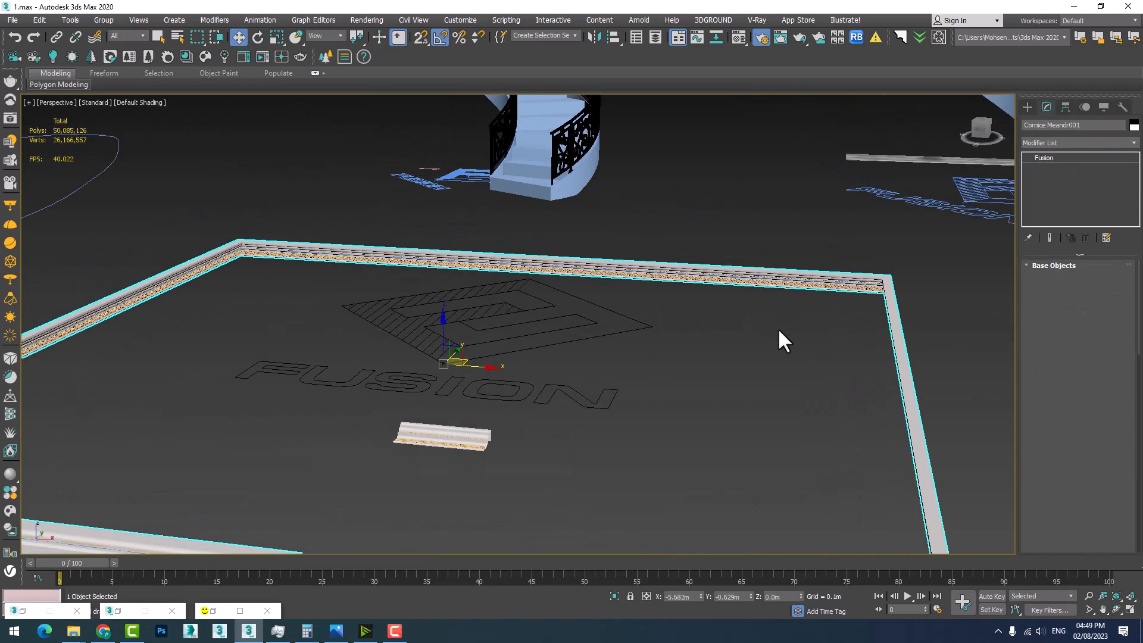
pyautogui.scroll(7, 754, 273)
pyautogui.moveTo(738, 272); pyautogui.dragTo(795, 411, button='middle')
pyautogui.scroll(-1, 1121, 513)
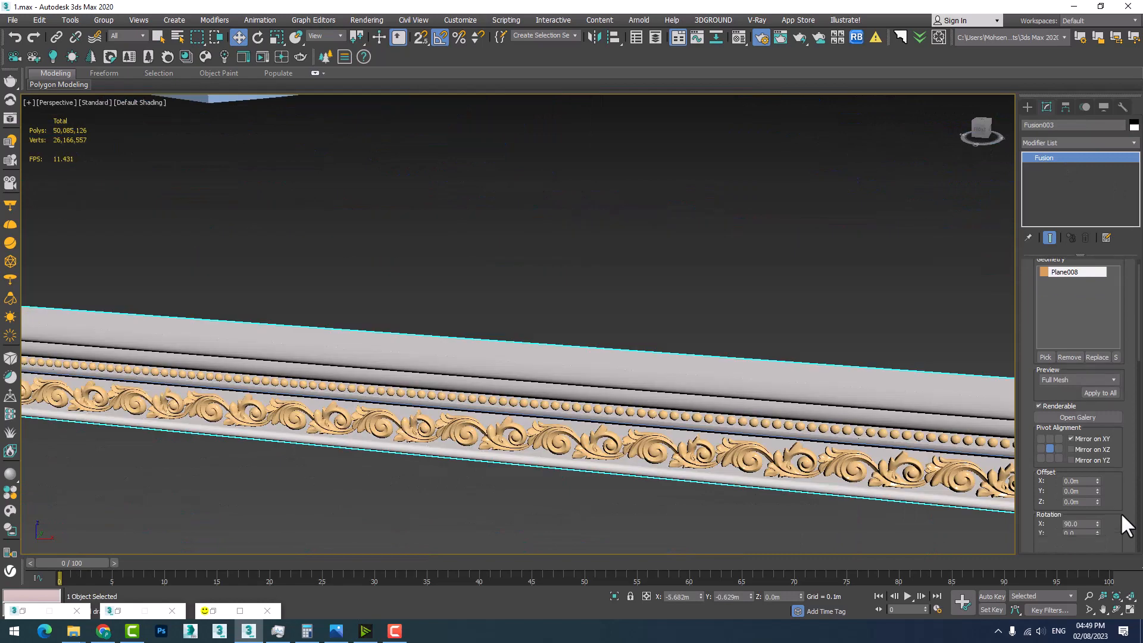
pyautogui.scroll(-5, 1120, 512)
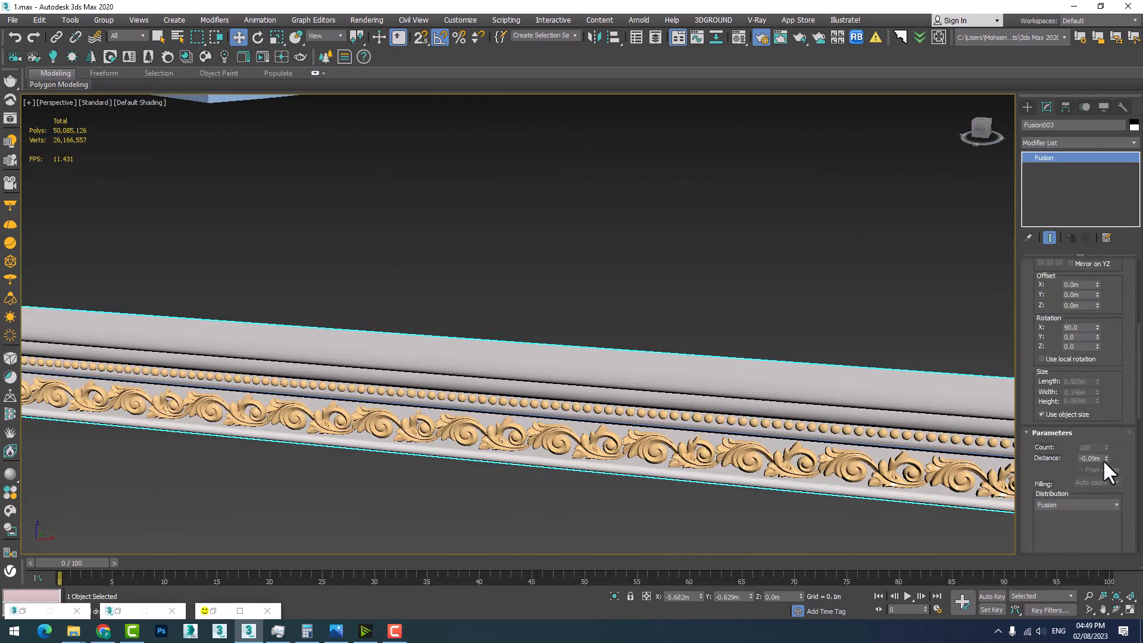
pyautogui.doubleClick(1102, 457)
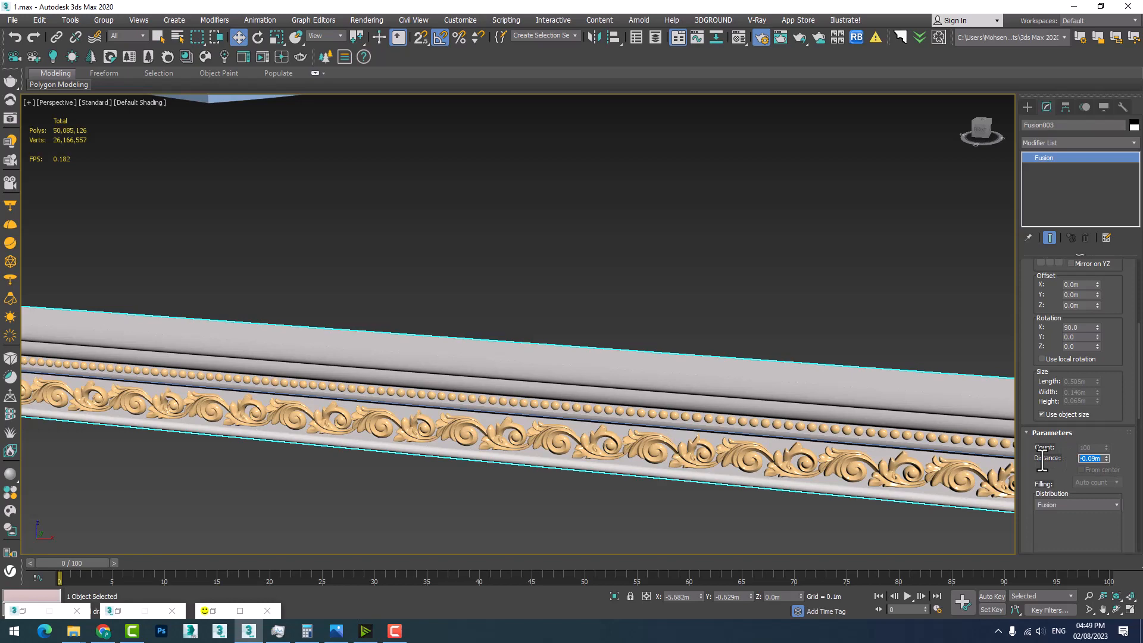
pyautogui.write('0')
pyautogui.press('Return')
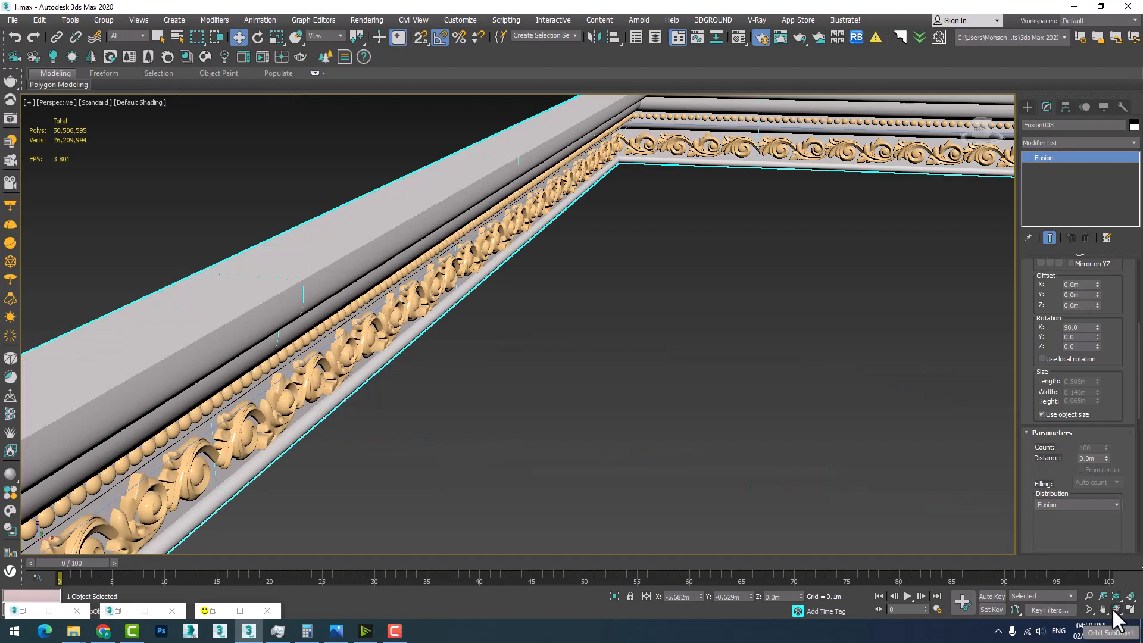
# Examine the joints between the repeated cornice pieces up close and from several angles.
pyautogui.click(1116, 610)
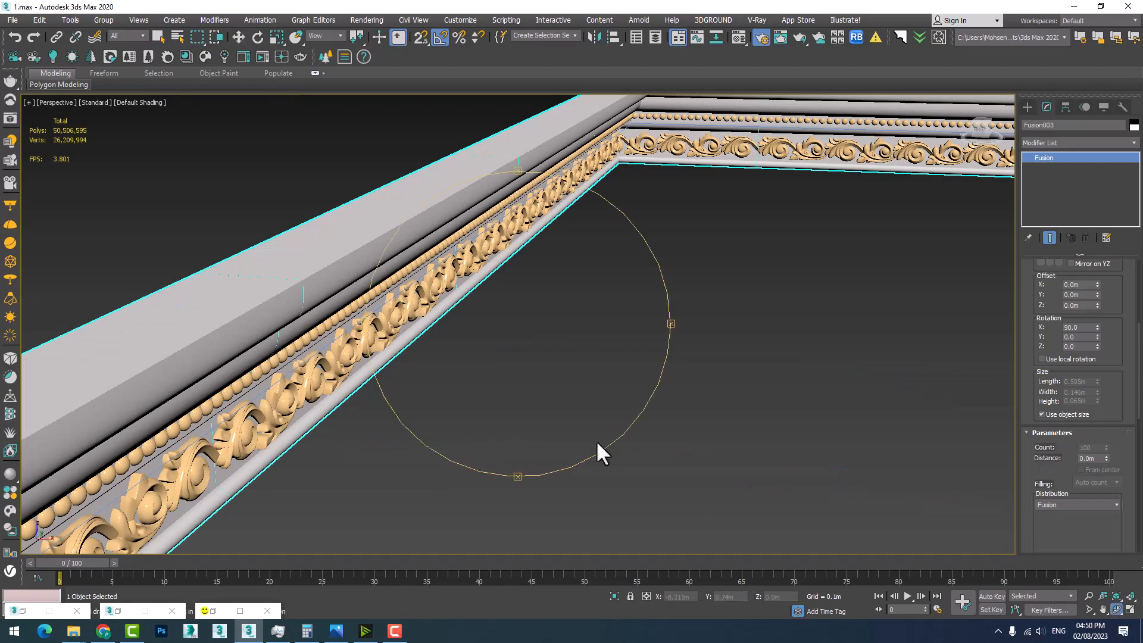
pyautogui.moveTo(598, 453); pyautogui.dragTo(320, 363)
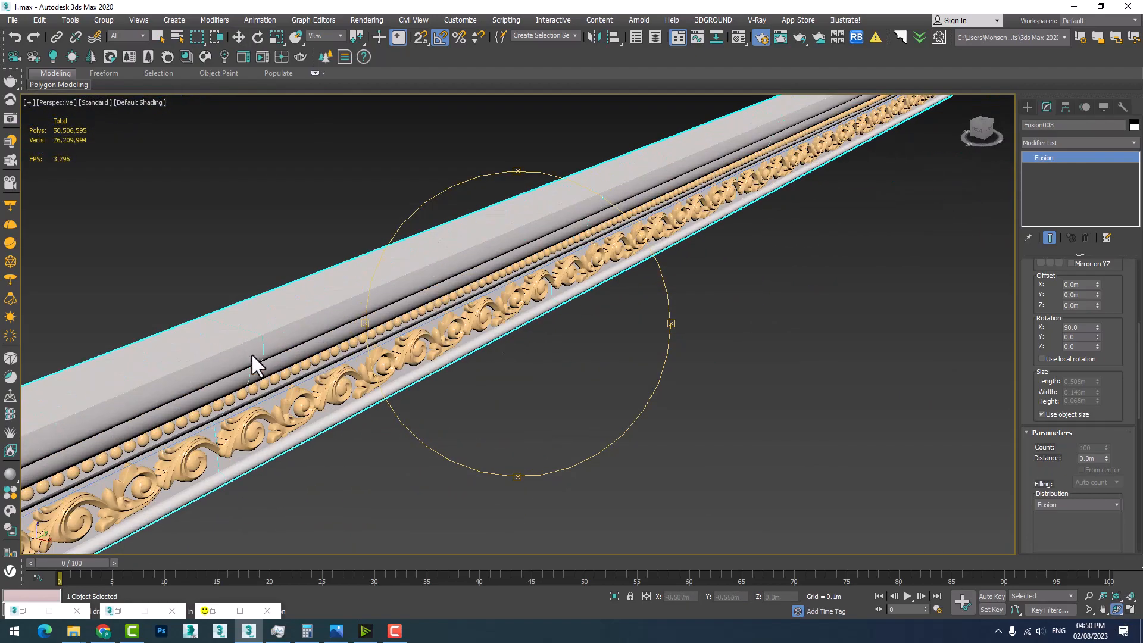
pyautogui.scroll(5, 252, 355)
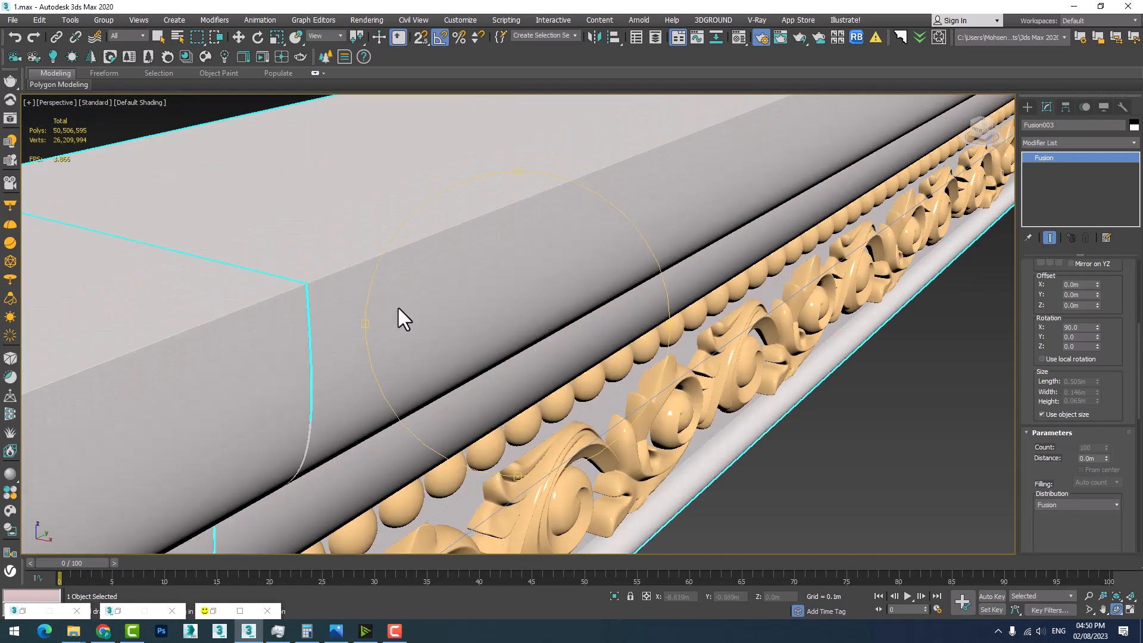
pyautogui.press('Escape')
pyautogui.click(156, 119)
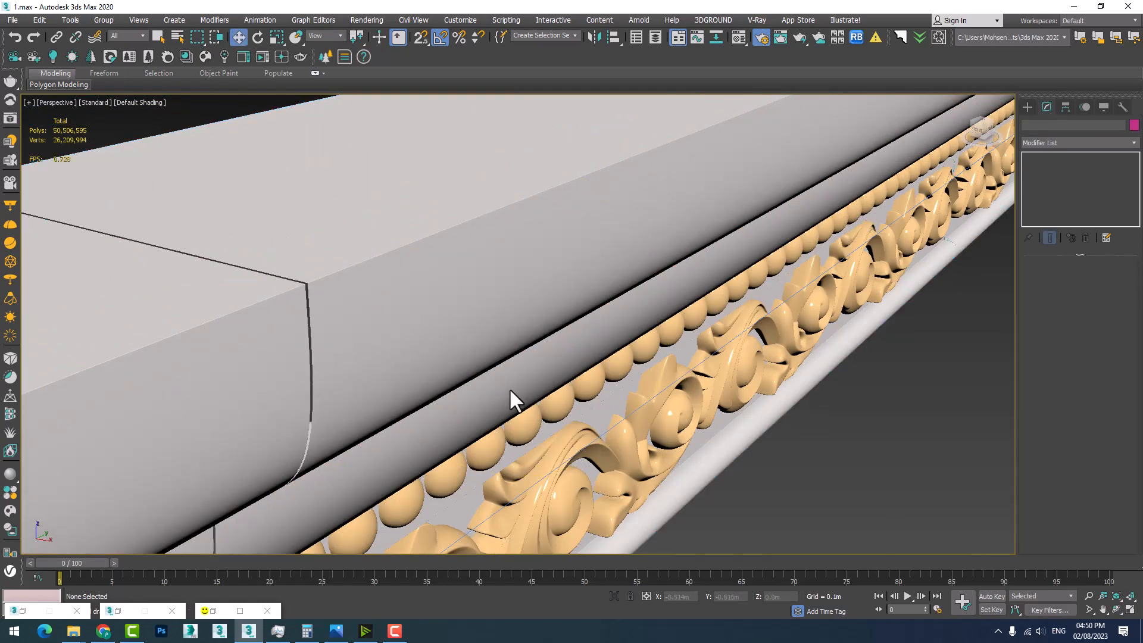
pyautogui.scroll(-10, 900, 414)
pyautogui.scroll(2, 383, 416)
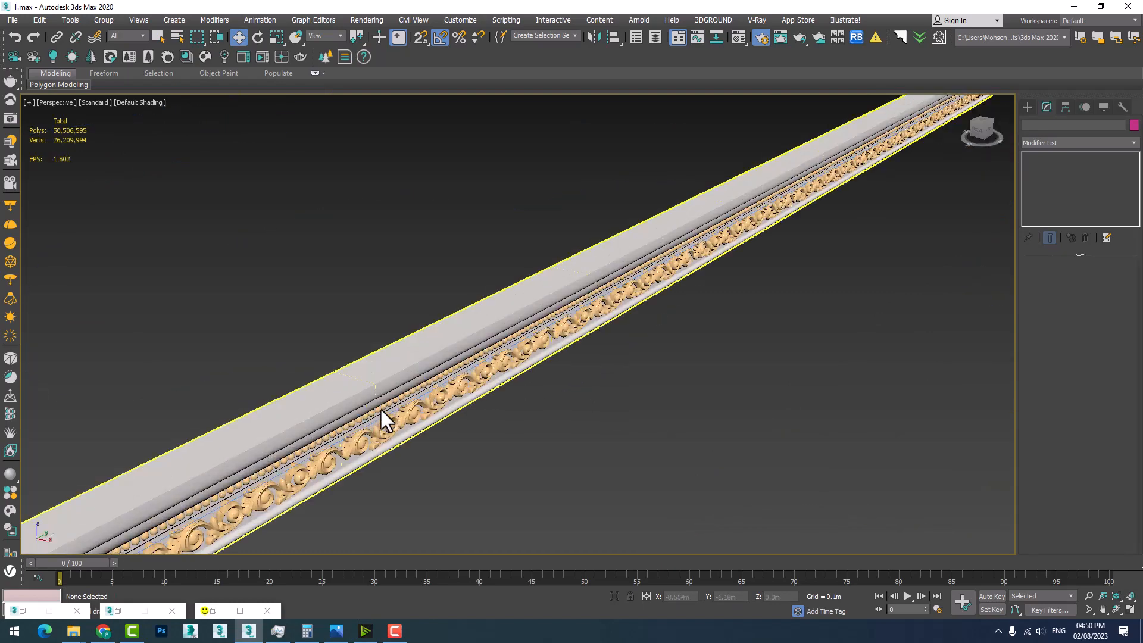
pyautogui.click(1117, 612)
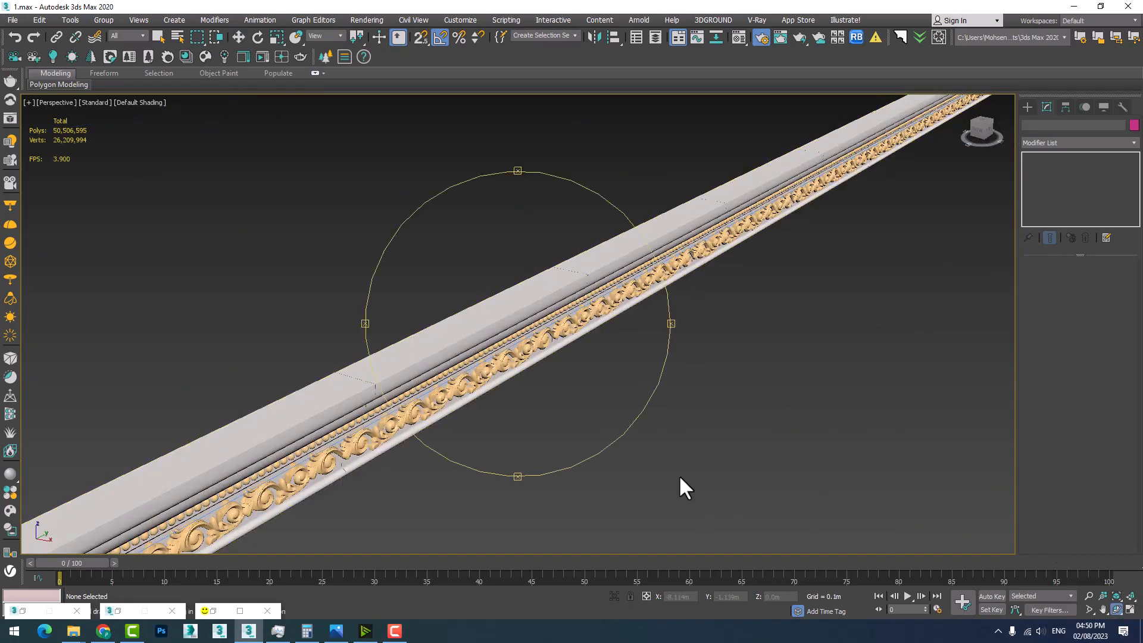
pyautogui.moveTo(681, 485); pyautogui.dragTo(327, 265)
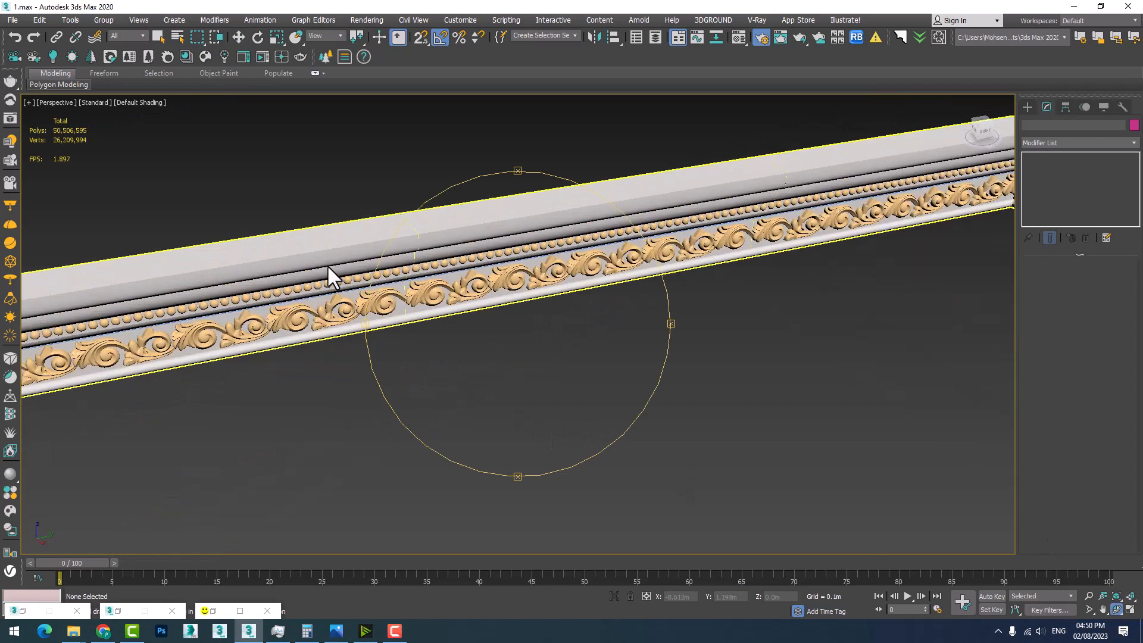
pyautogui.scroll(8, 419, 224)
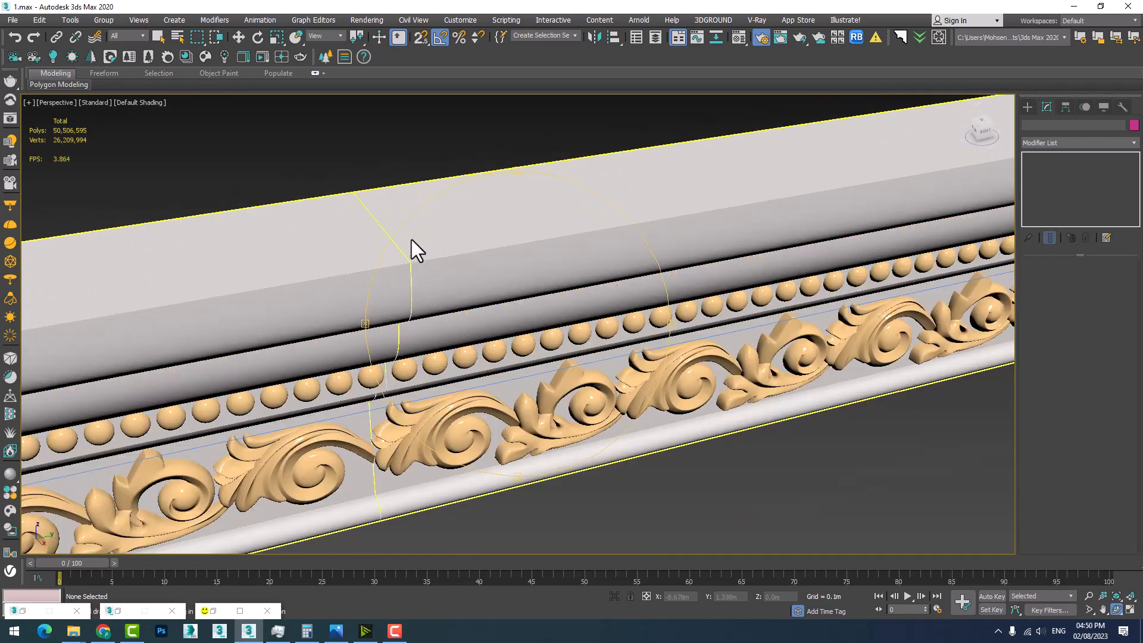
pyautogui.press('w')
# Try a distance of 0.1 m between the rectangular cornice's pieces, then set the distance to -0.1 m.
pyautogui.click(419, 217)
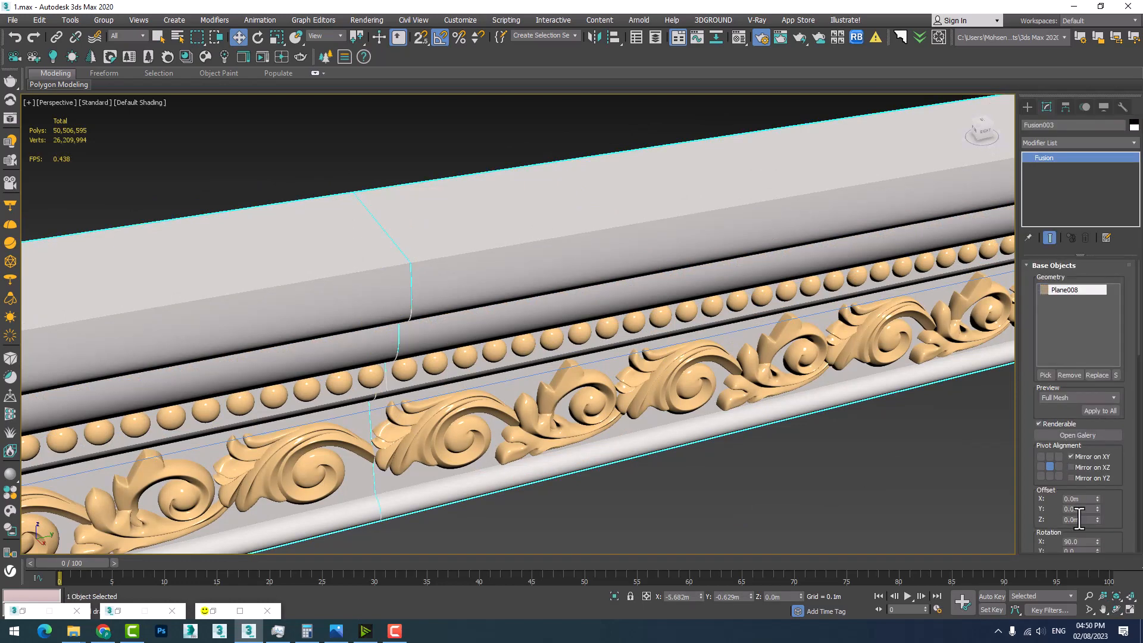
pyautogui.scroll(-5, 1075, 512)
pyautogui.scroll(-6, 1045, 524)
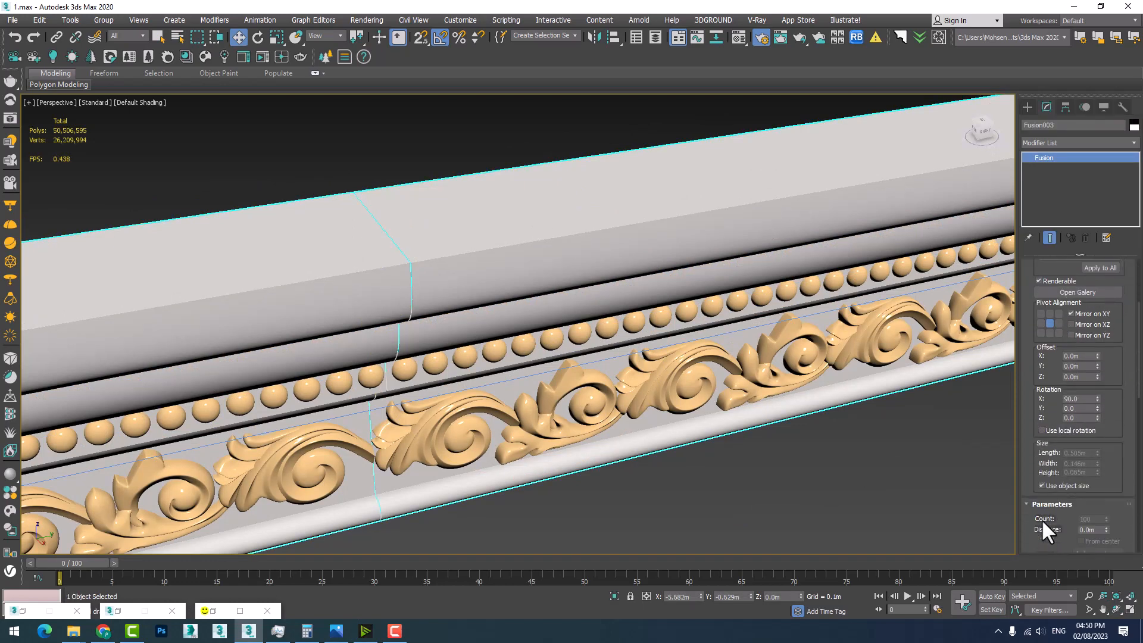
pyautogui.doubleClick(1097, 476)
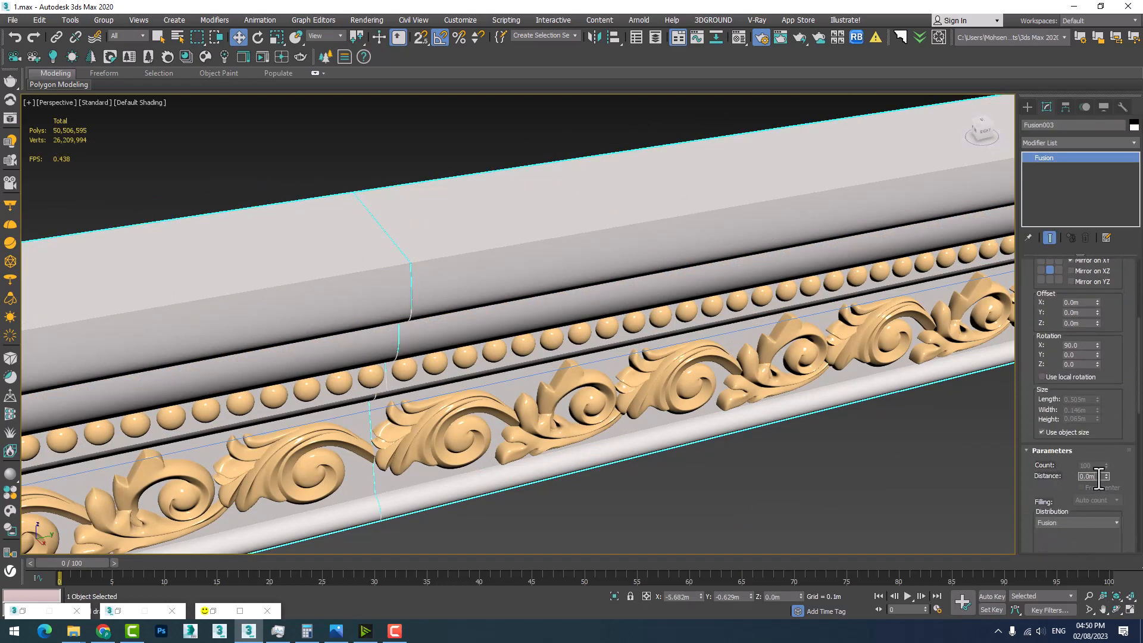
pyautogui.write('.1')
pyautogui.press('Return')
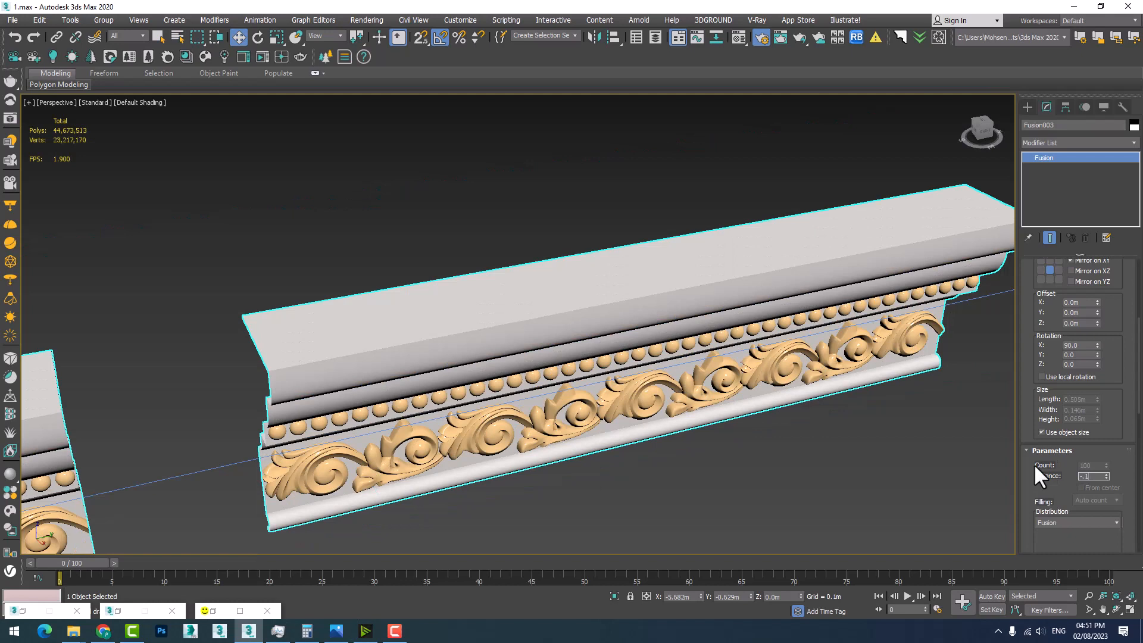
pyautogui.press('Return')
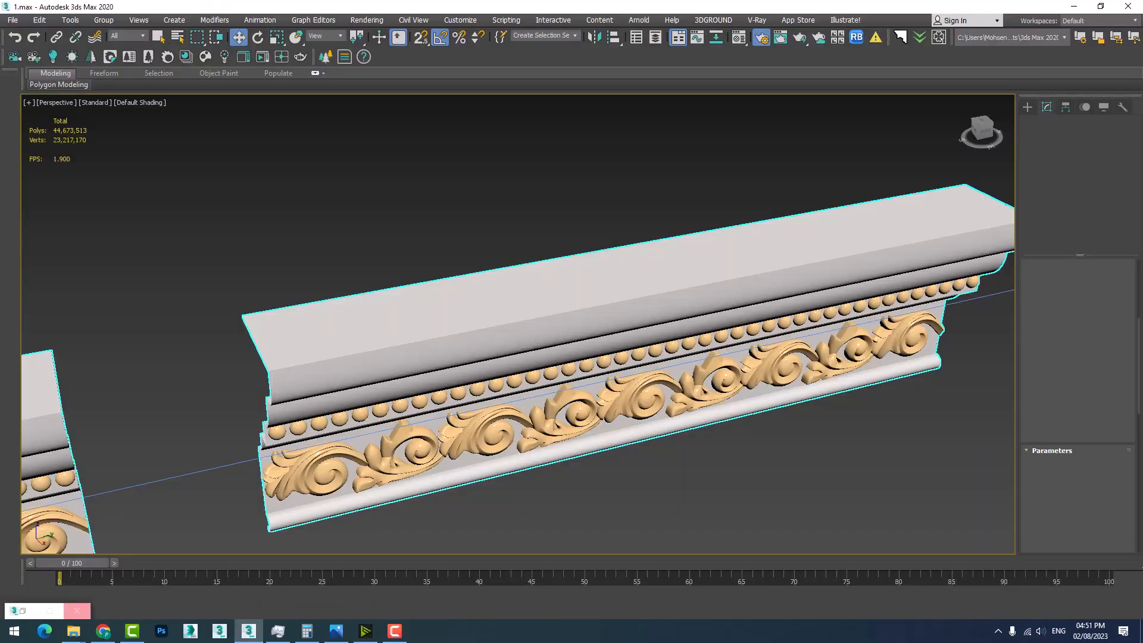
# Turn off Use object size for the rectangular cornice so its length, width and height are editable.
pyautogui.scroll(-5, 1029, 476)
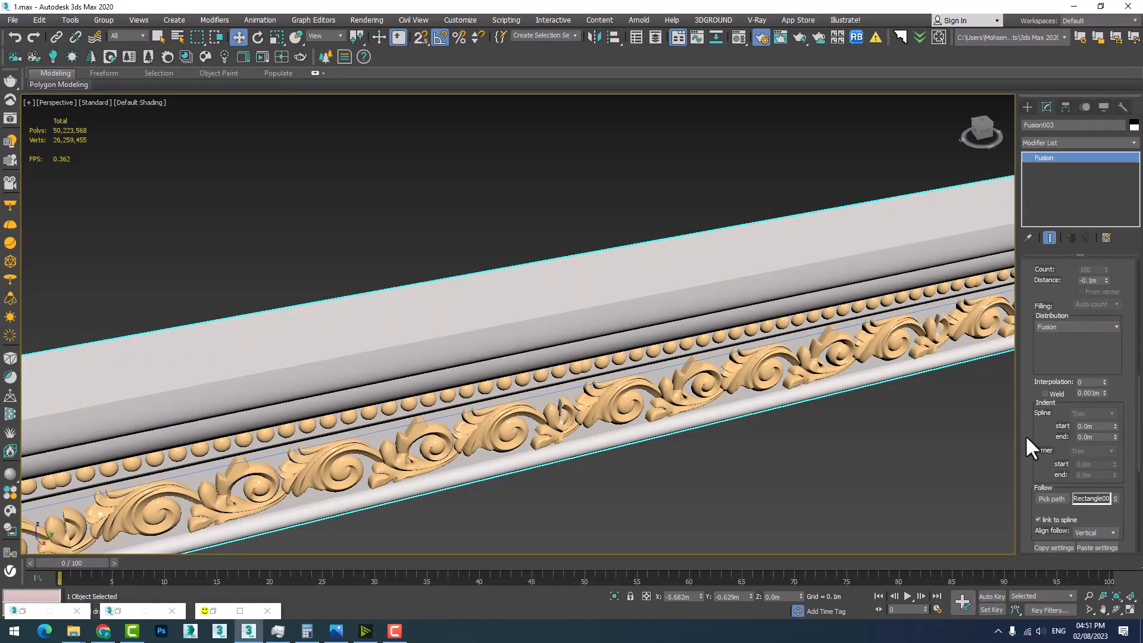
pyautogui.scroll(-3, 524, 357)
pyautogui.scroll(3, 470, 369)
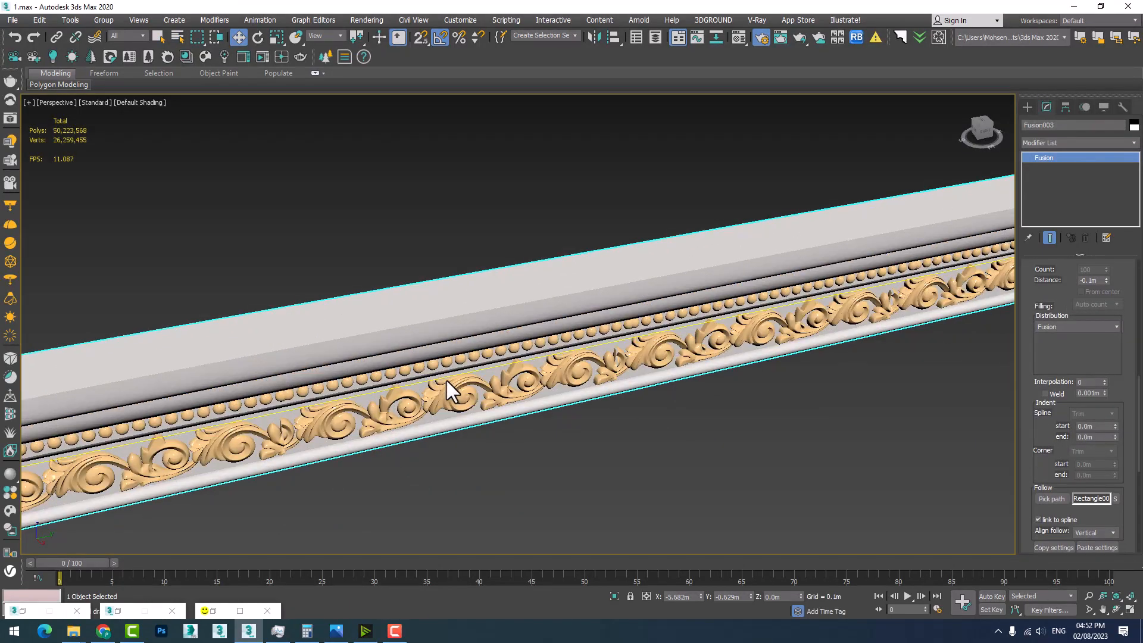
pyautogui.scroll(-5, 521, 330)
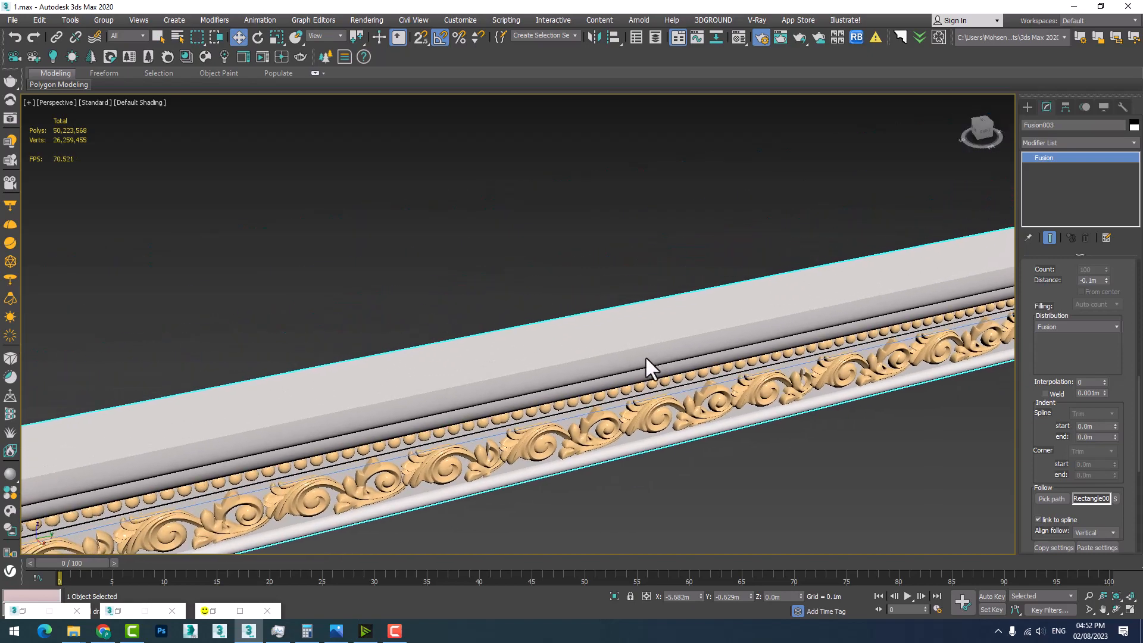
pyautogui.scroll(-4, 618, 341)
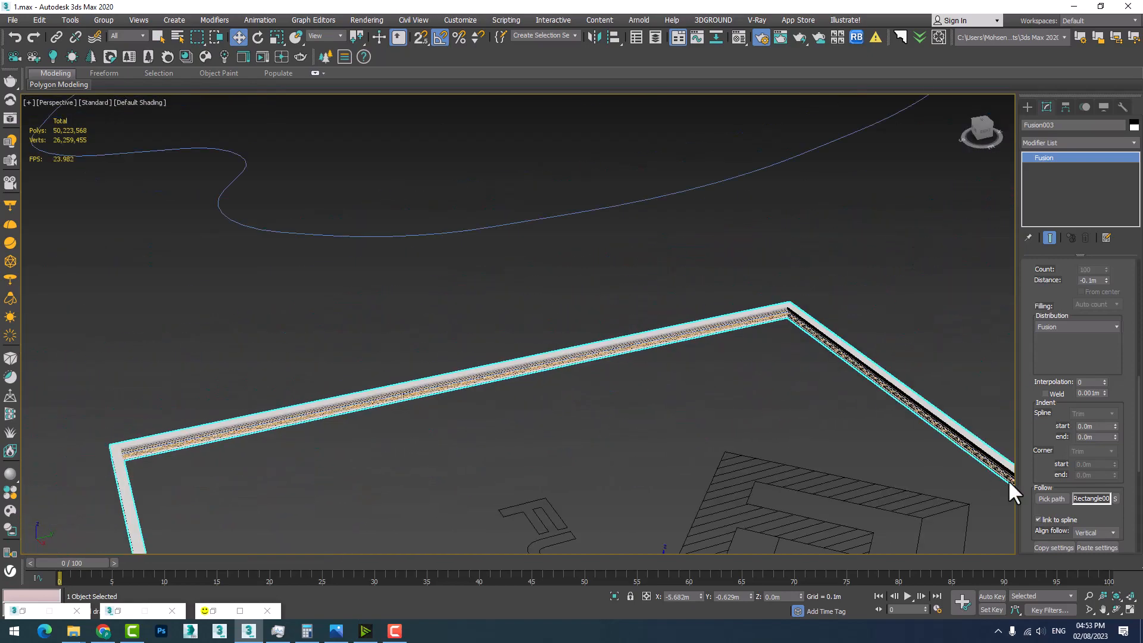
pyautogui.scroll(6, 586, 317)
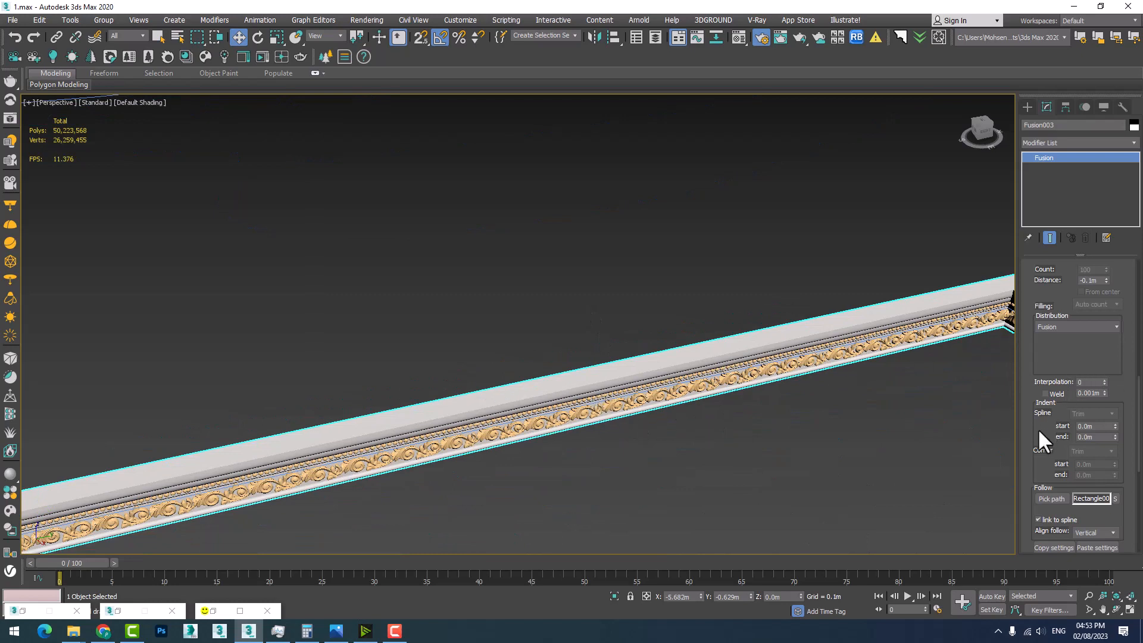
pyautogui.moveTo(1044, 469)
pyautogui.mouseDown()
pyautogui.moveTo(1010, 335)
pyautogui.moveTo(1043, 486)
pyautogui.mouseUp()
pyautogui.scroll(5, 1034, 394)
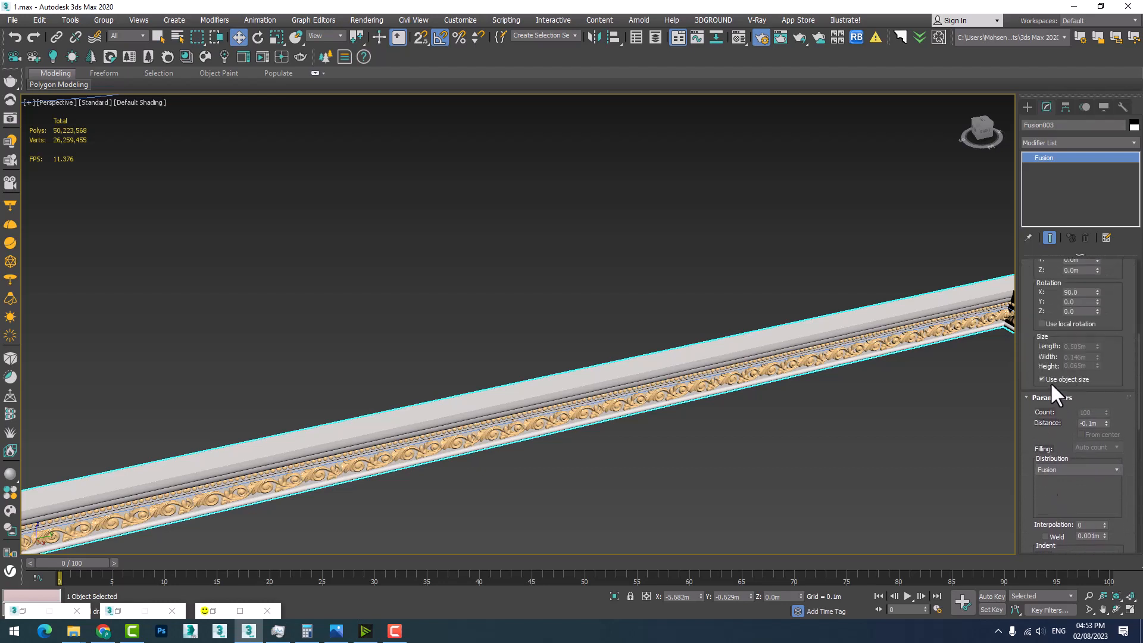
pyautogui.click(1047, 379)
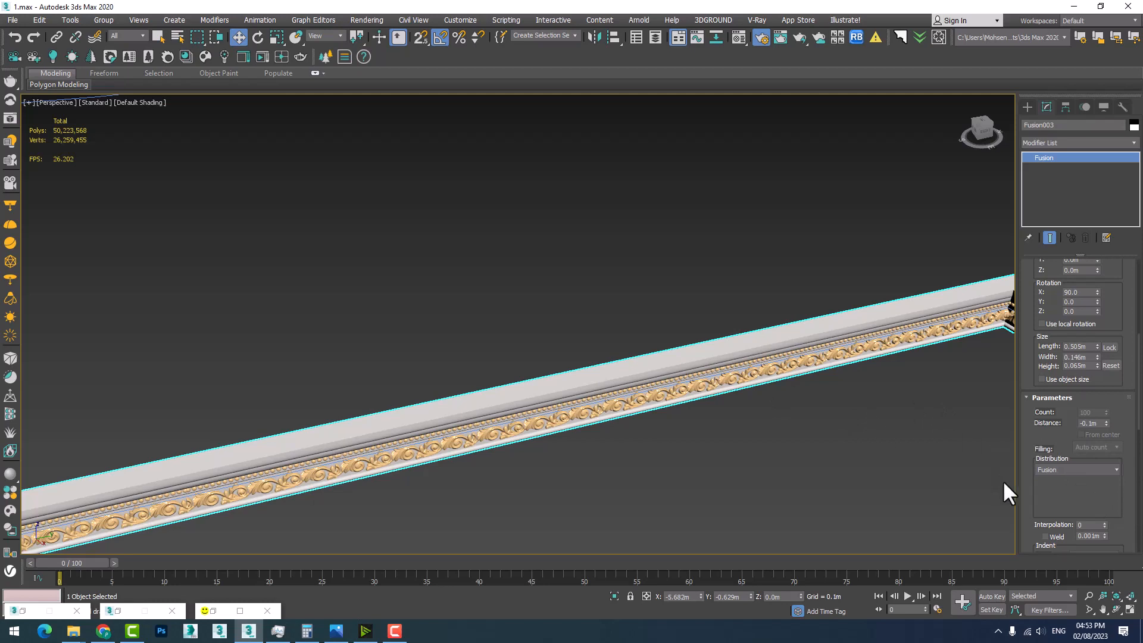
# Review the cornice's distribution modes and its interpolation, indent and path-following settings.
pyautogui.moveTo(1028, 457); pyautogui.dragTo(1009, 302)
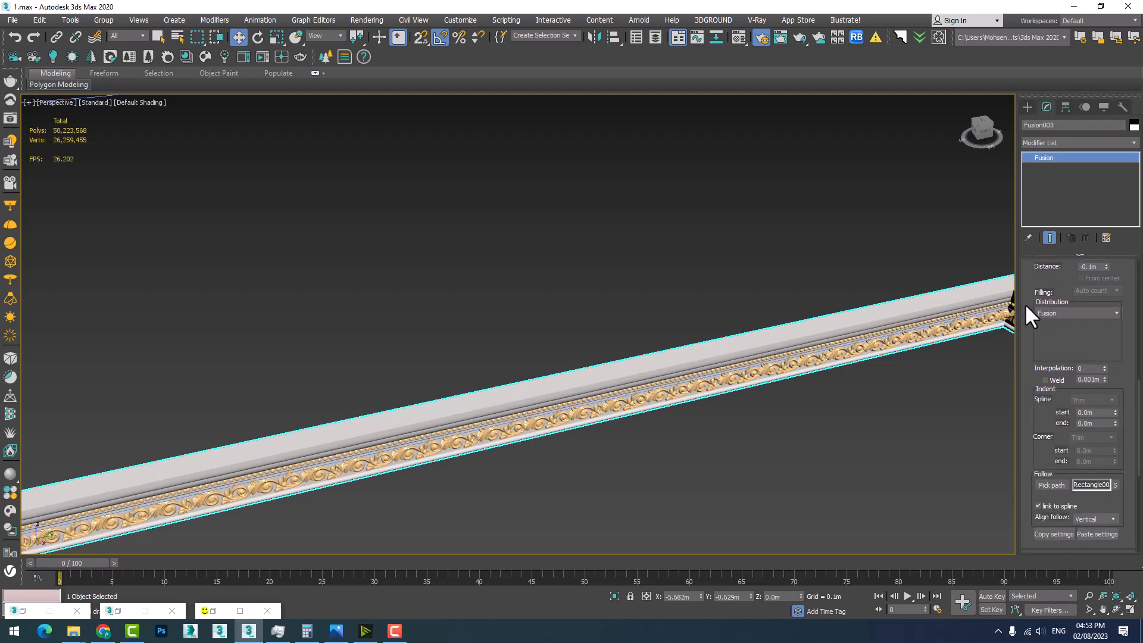
pyautogui.click(1058, 314)
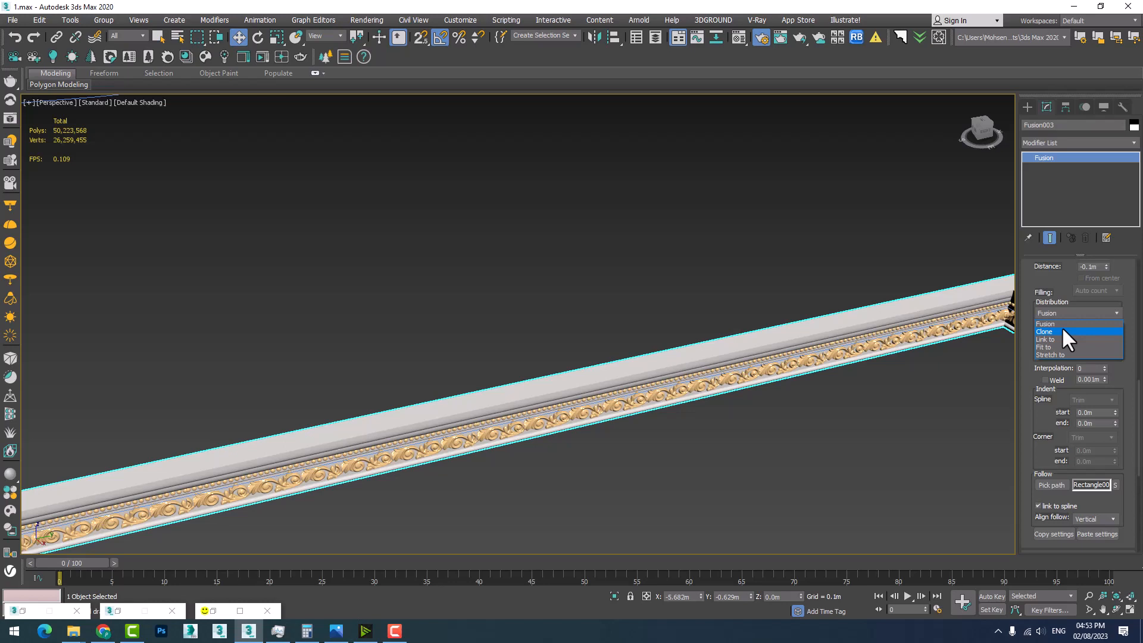
pyautogui.click(1018, 305)
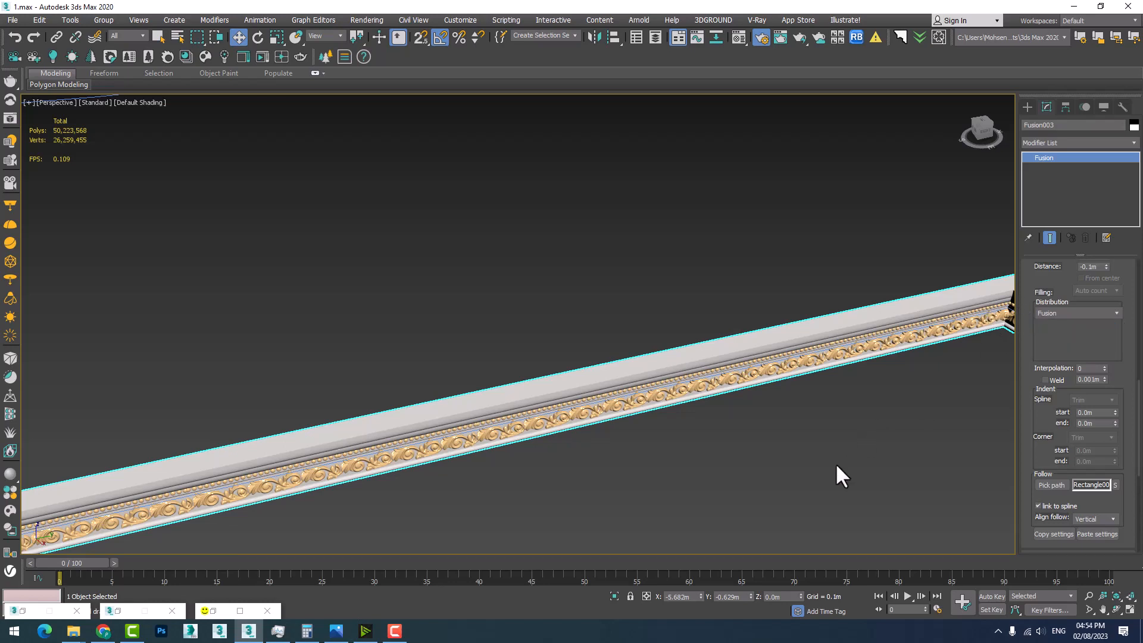
pyautogui.scroll(-3, 1075, 357)
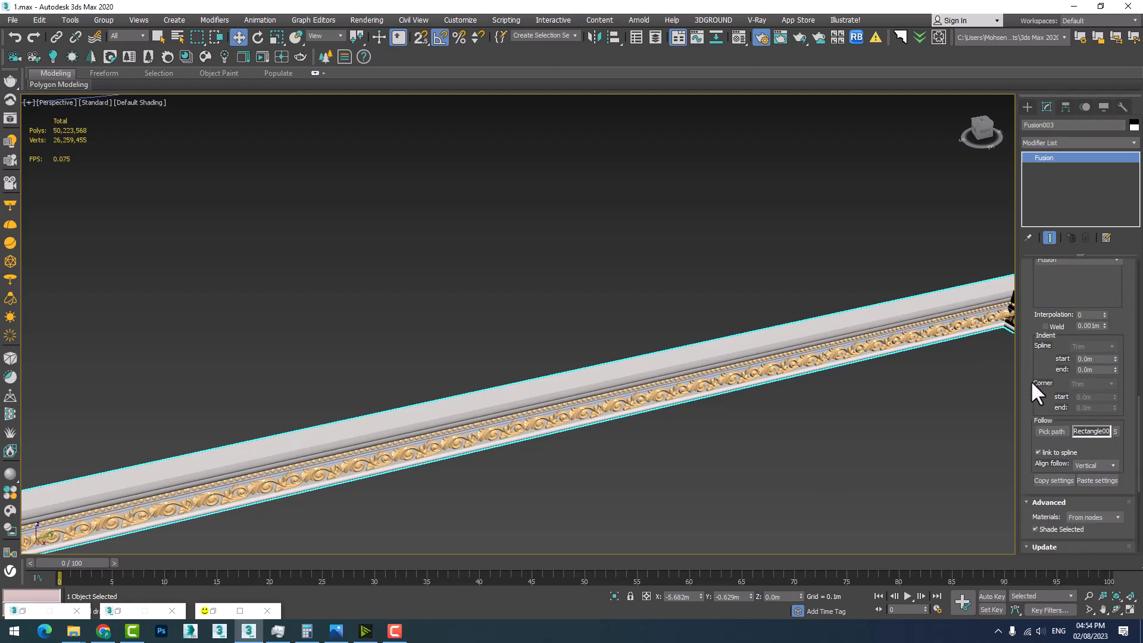
pyautogui.scroll(-1, 1037, 413)
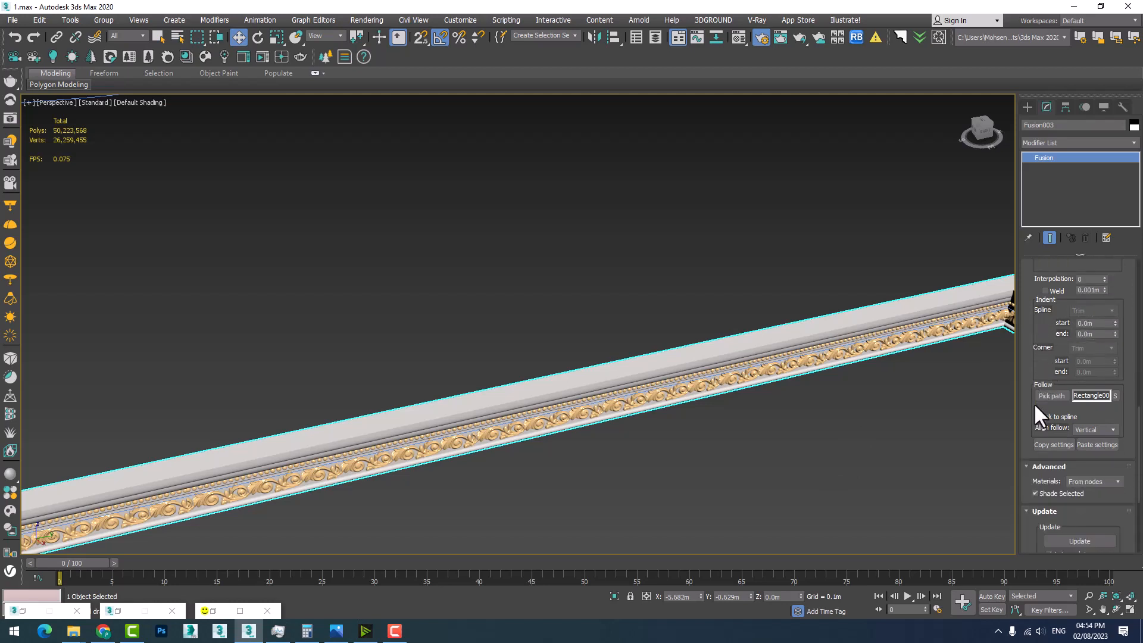
pyautogui.click(1088, 277)
pyautogui.scroll(-2, 1041, 338)
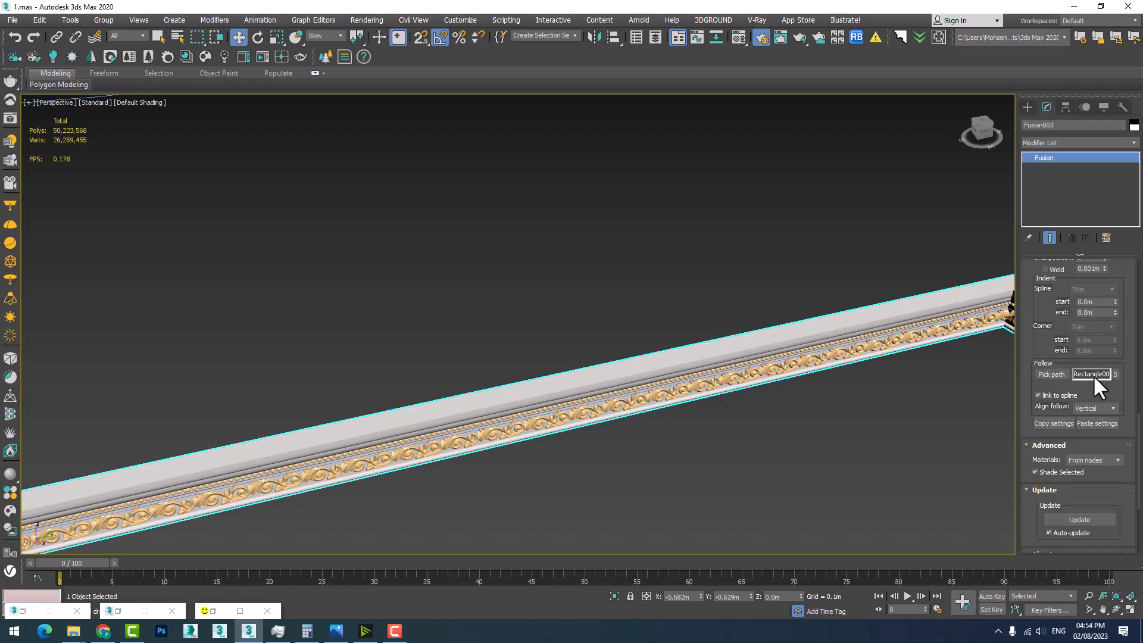
# Examine how the cornice follows the rectangle along its sides and around the corner.
pyautogui.moveTo(805, 358); pyautogui.dragTo(624, 361, button='middle')
pyautogui.scroll(-3, 626, 359)
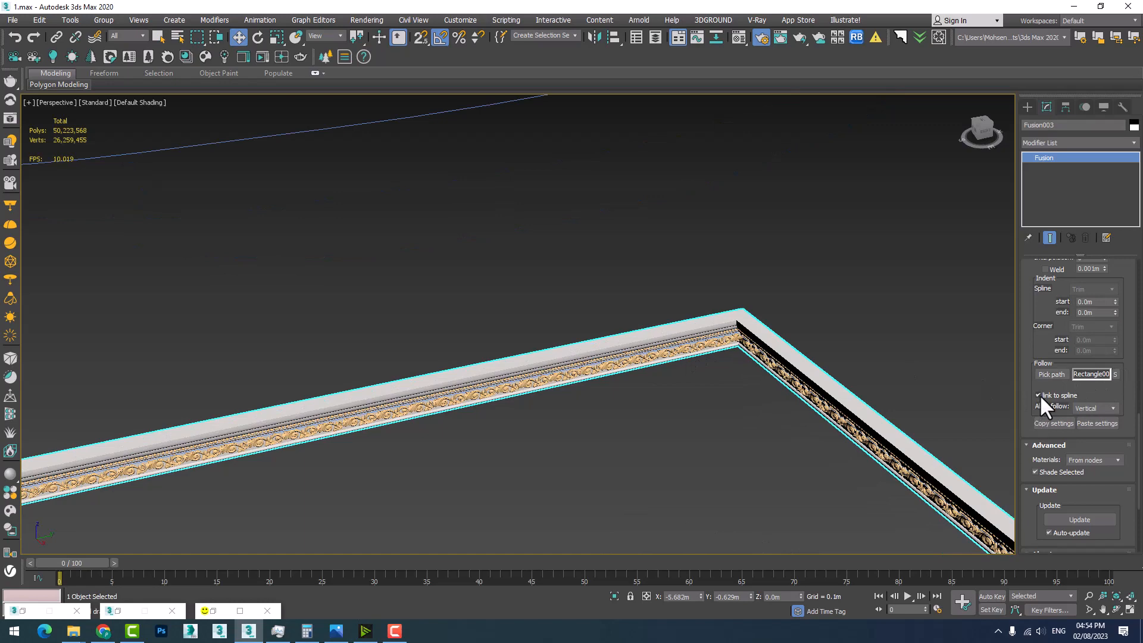
pyautogui.moveTo(873, 444); pyautogui.dragTo(732, 383, button='middle')
pyautogui.scroll(-5, 721, 320)
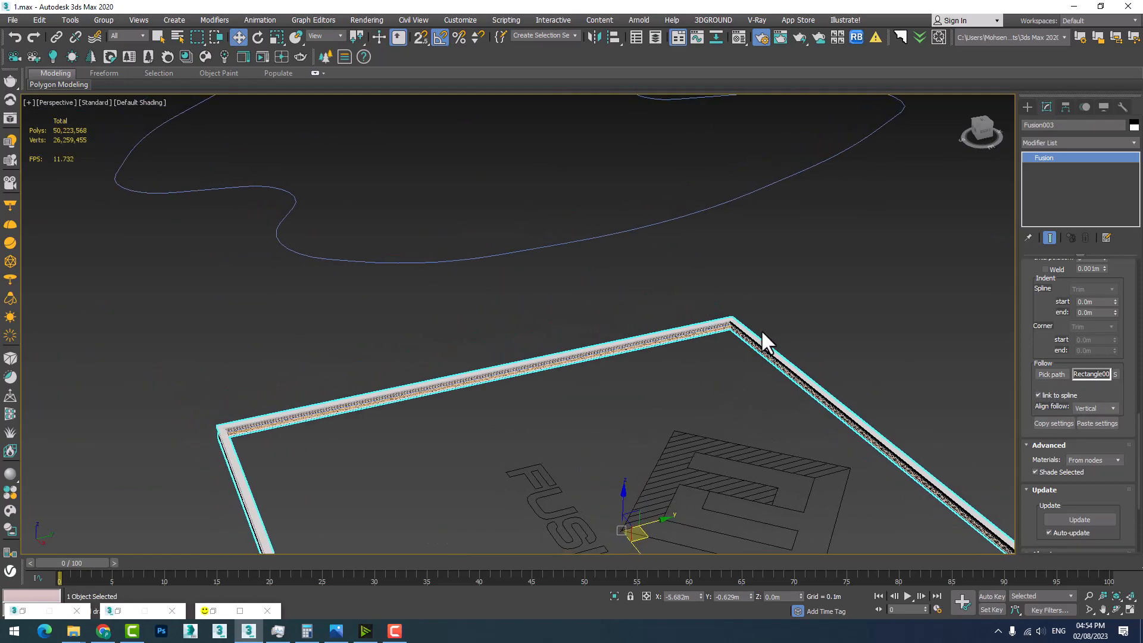
pyautogui.scroll(4, 736, 333)
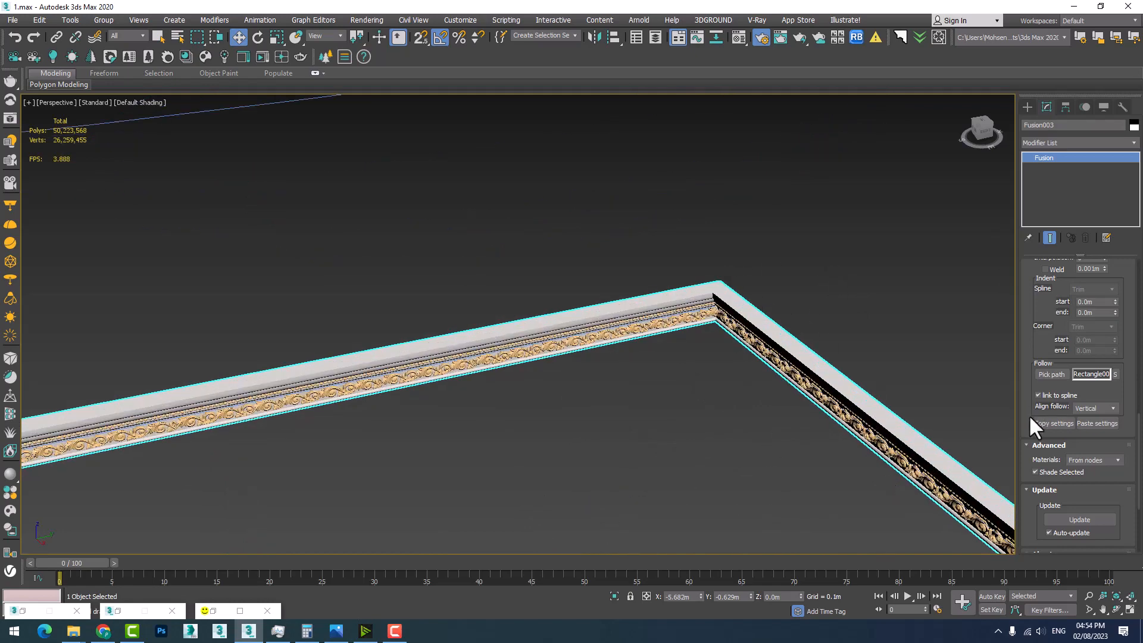
# Review the rectangular cornice's remaining Fusion settings for path following, materials, updating and licensing, and return to its base objects.
pyautogui.scroll(-3, 1025, 429)
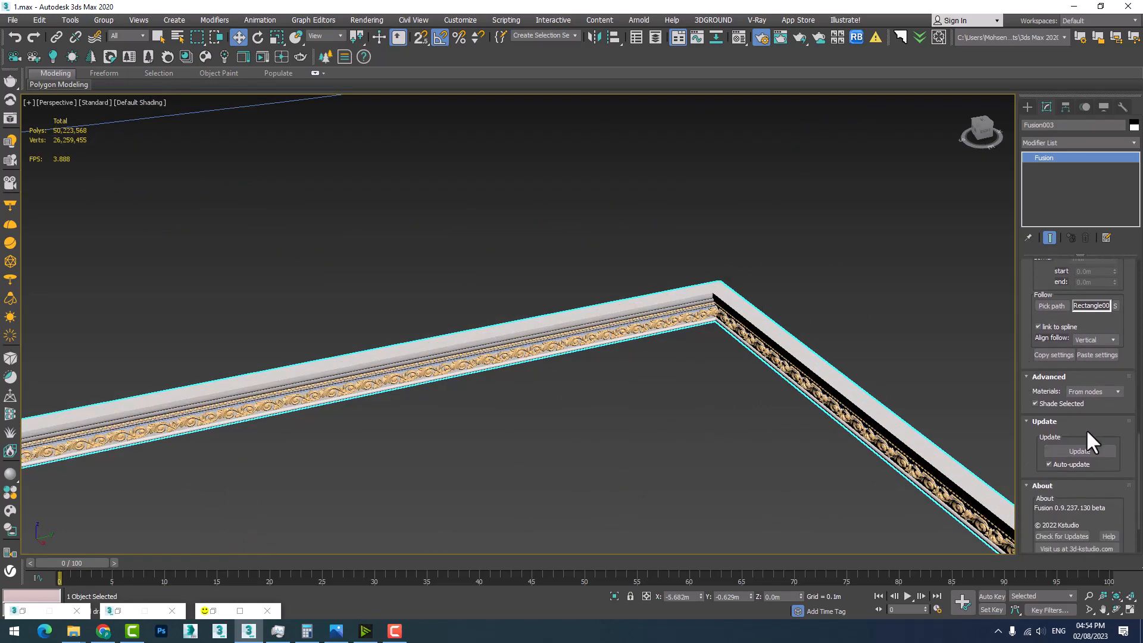
pyautogui.scroll(-3, 1099, 420)
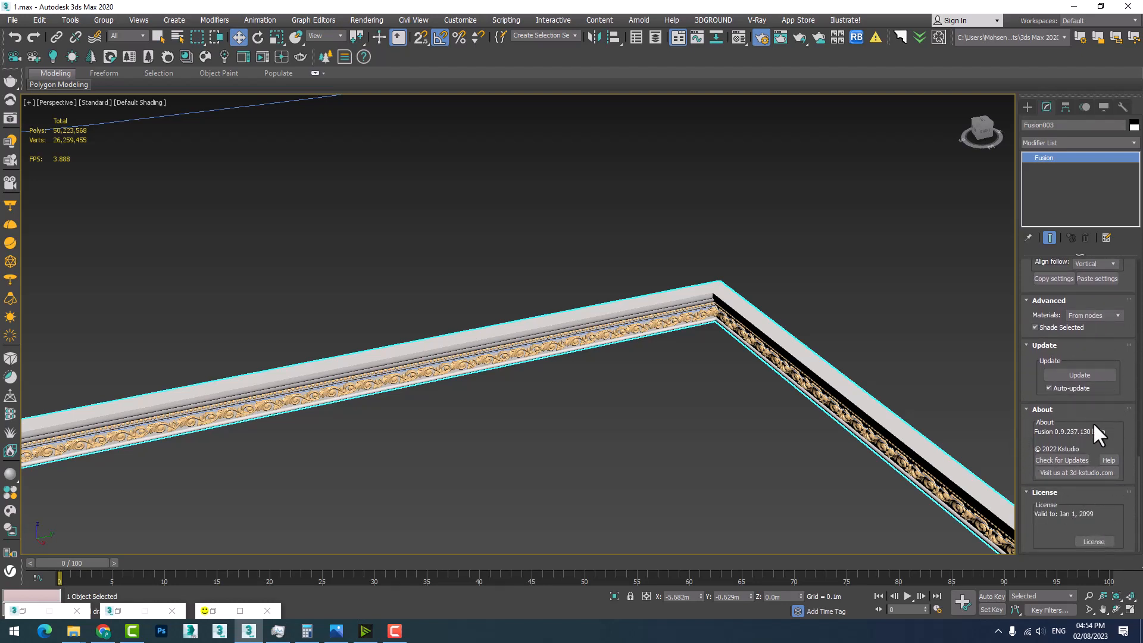
pyautogui.scroll(4, 1109, 415)
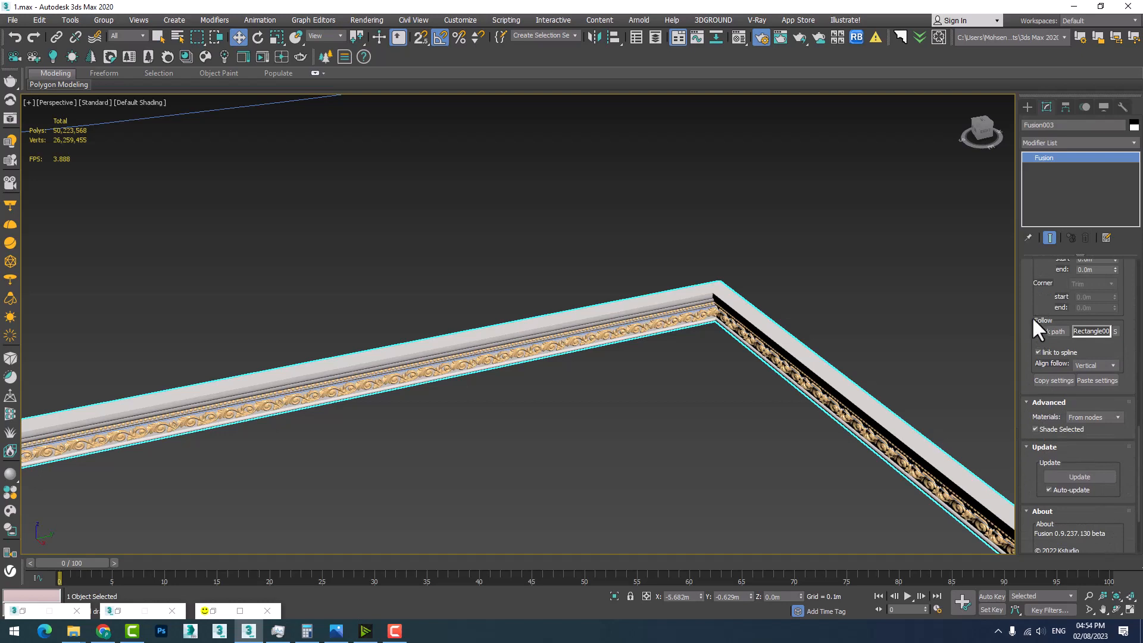
pyautogui.scroll(5, 1031, 359)
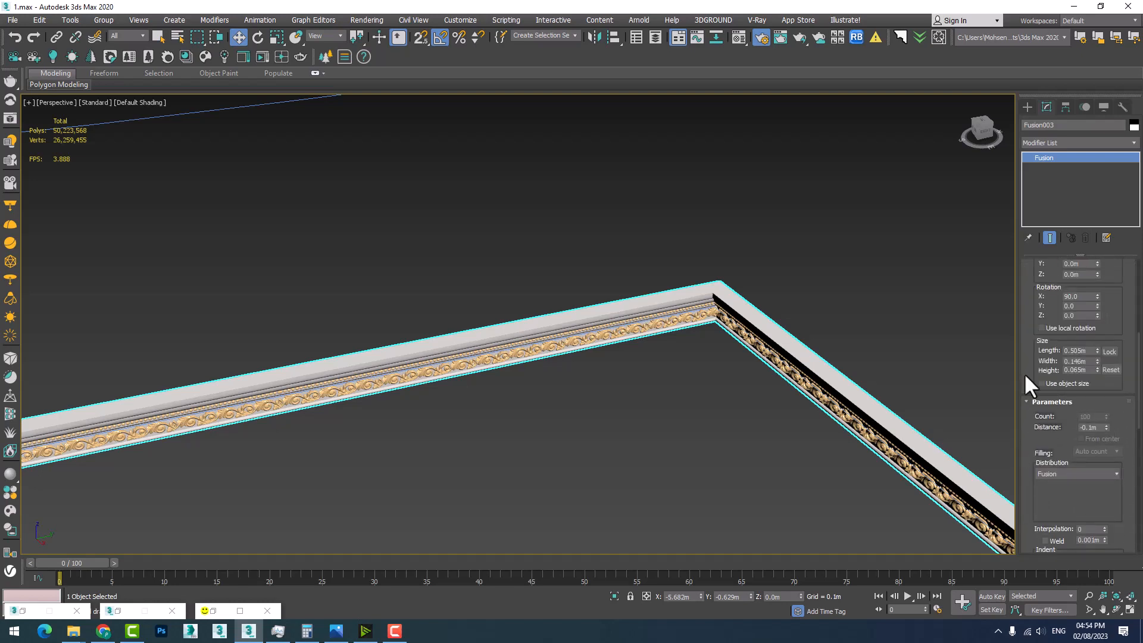
pyautogui.scroll(10, 1027, 321)
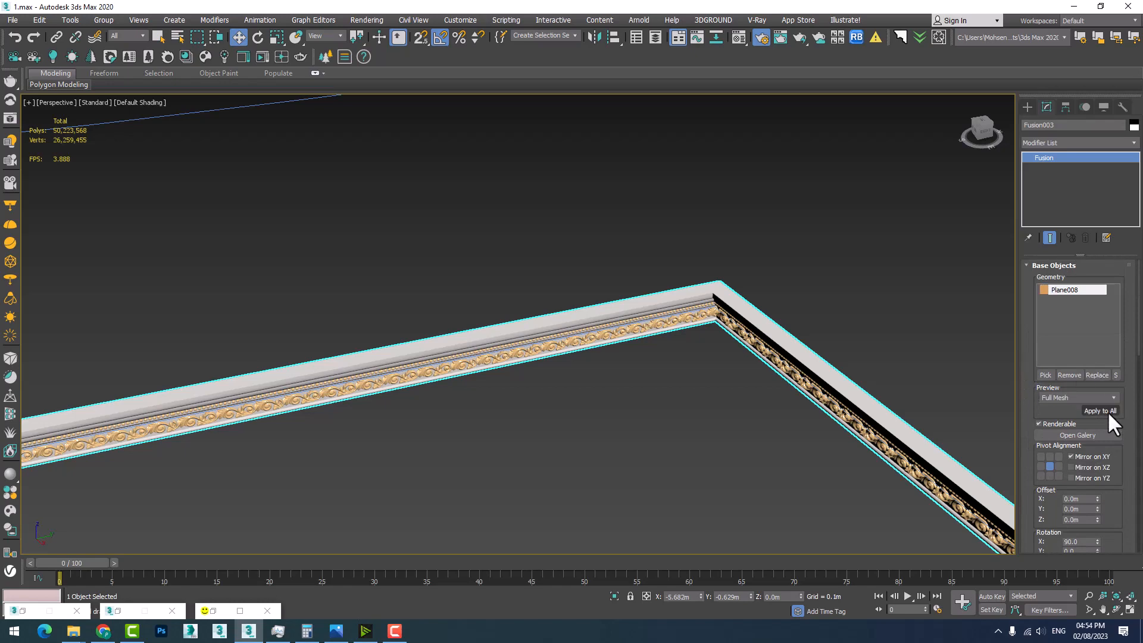
# Browse the Sweep-Profile Shapes in the Fusion gallery, and close the gallery without assigning a profile.
pyautogui.click(1098, 435)
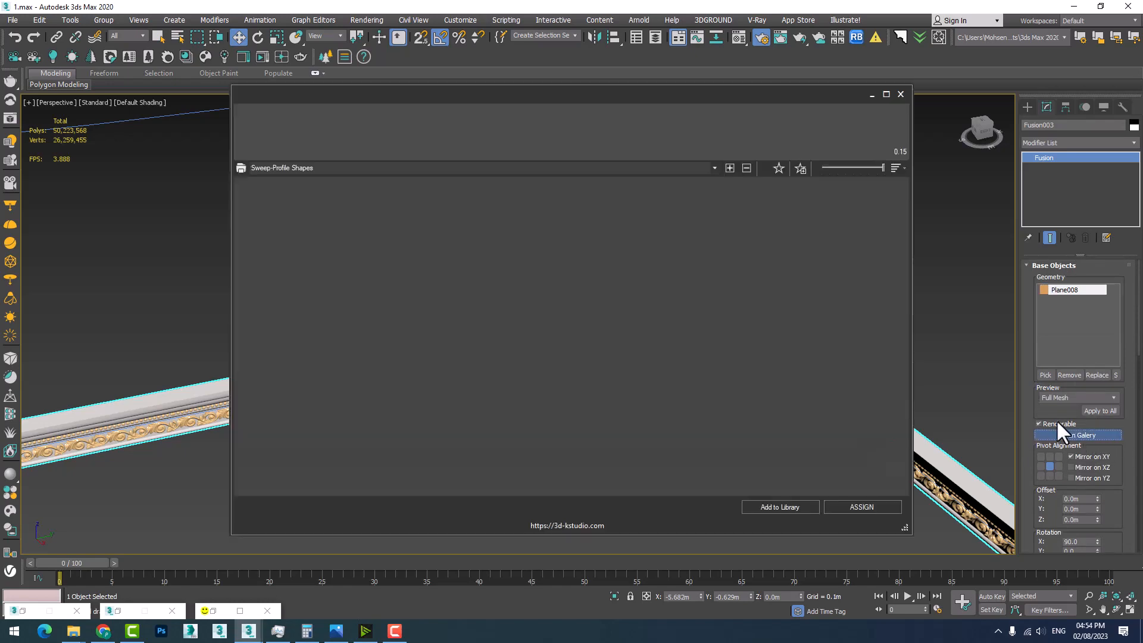
pyautogui.scroll(-10, 505, 319)
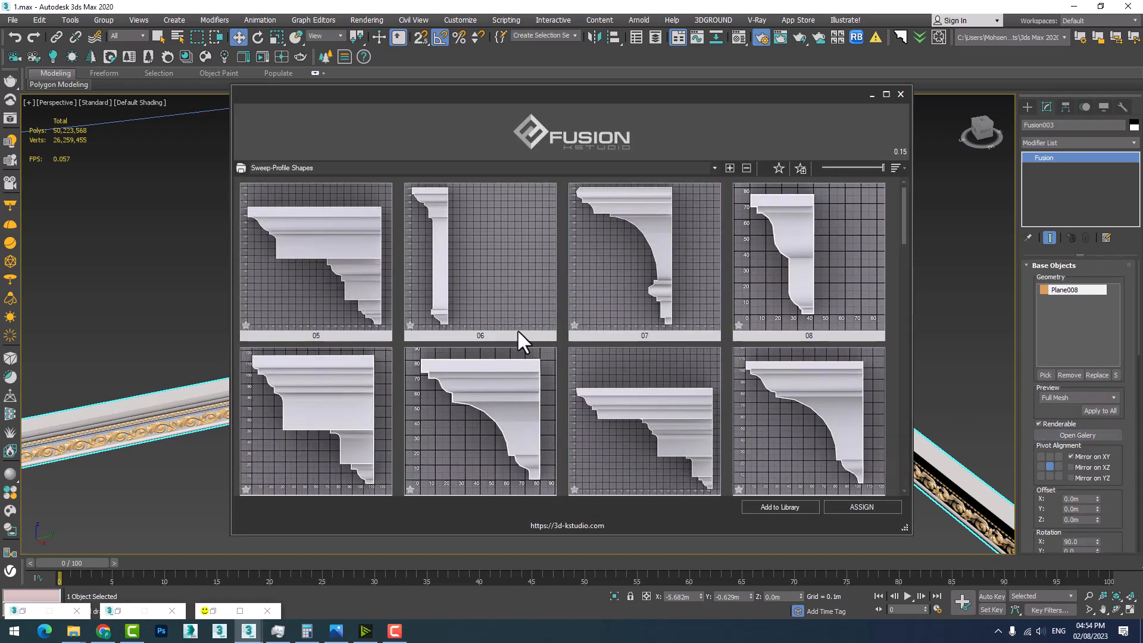
pyautogui.scroll(5, 458, 276)
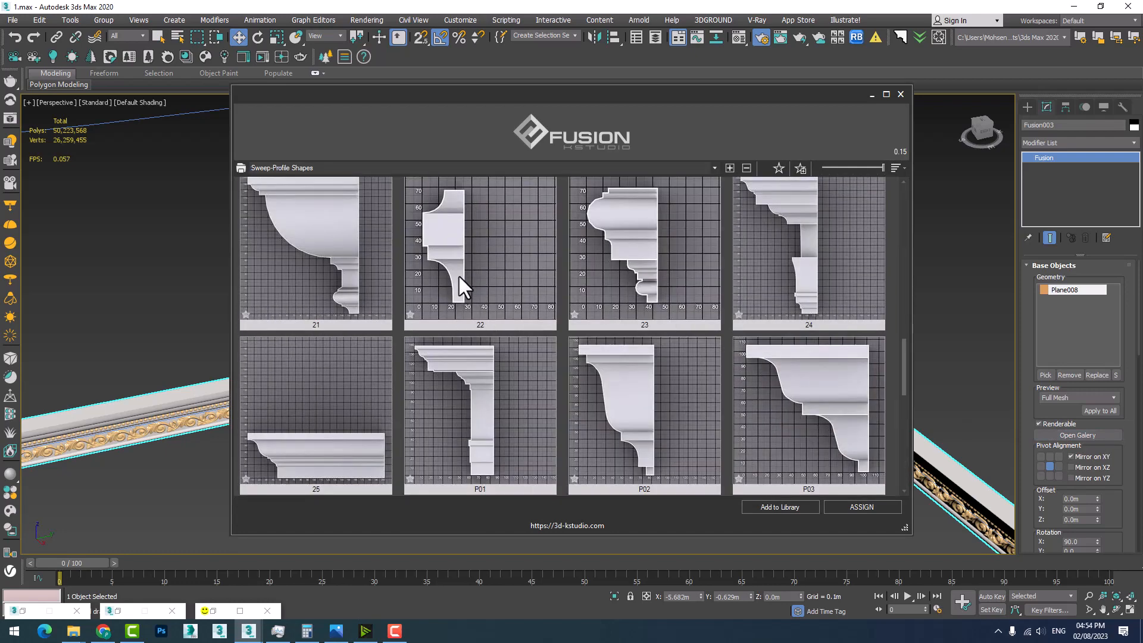
pyautogui.scroll(3, 459, 277)
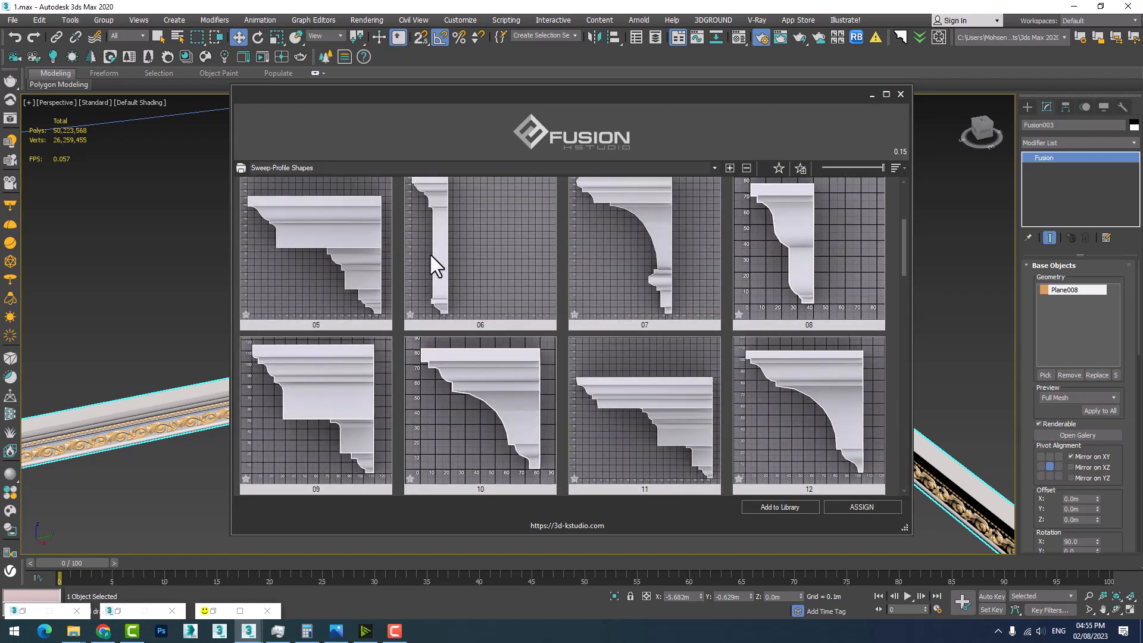
pyautogui.scroll(3, 431, 261)
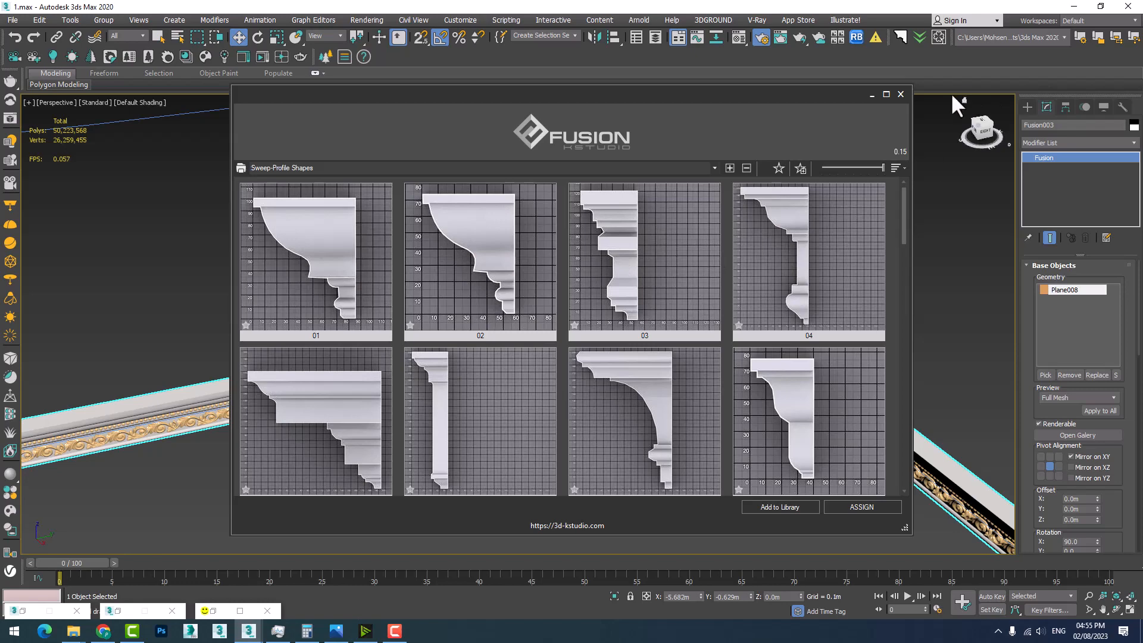
pyautogui.click(901, 94)
# Examine the short ornamental source piece inside the rectangular cornice up close and in relation to the full frame.
pyautogui.scroll(-3, 590, 333)
pyautogui.scroll(-5, 535, 351)
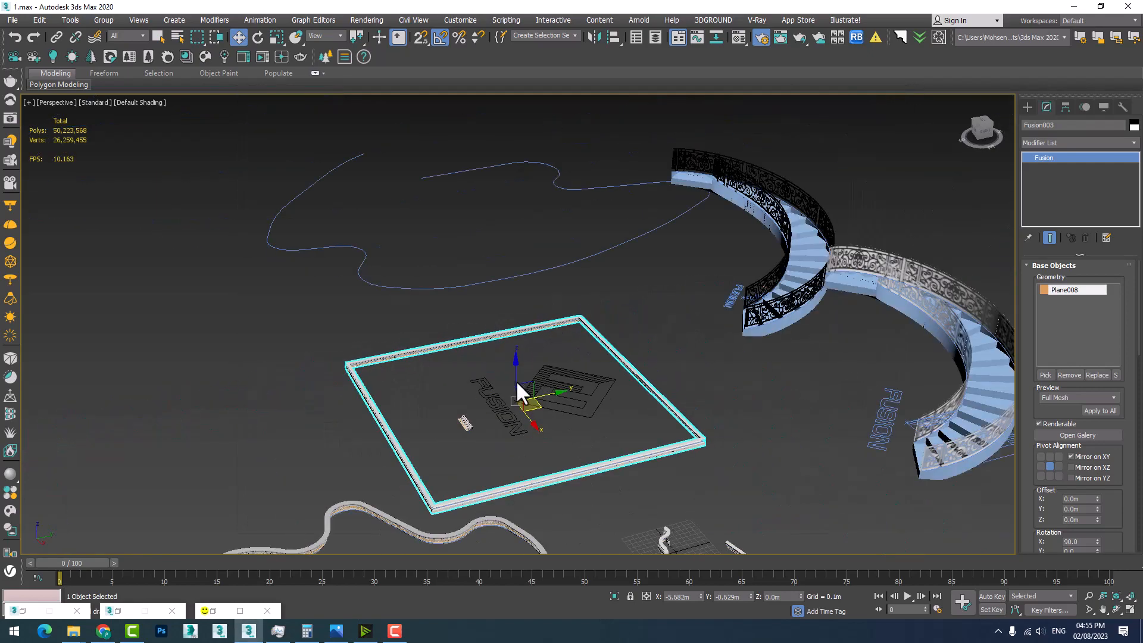
pyautogui.scroll(7, 494, 393)
pyautogui.scroll(8, 505, 355)
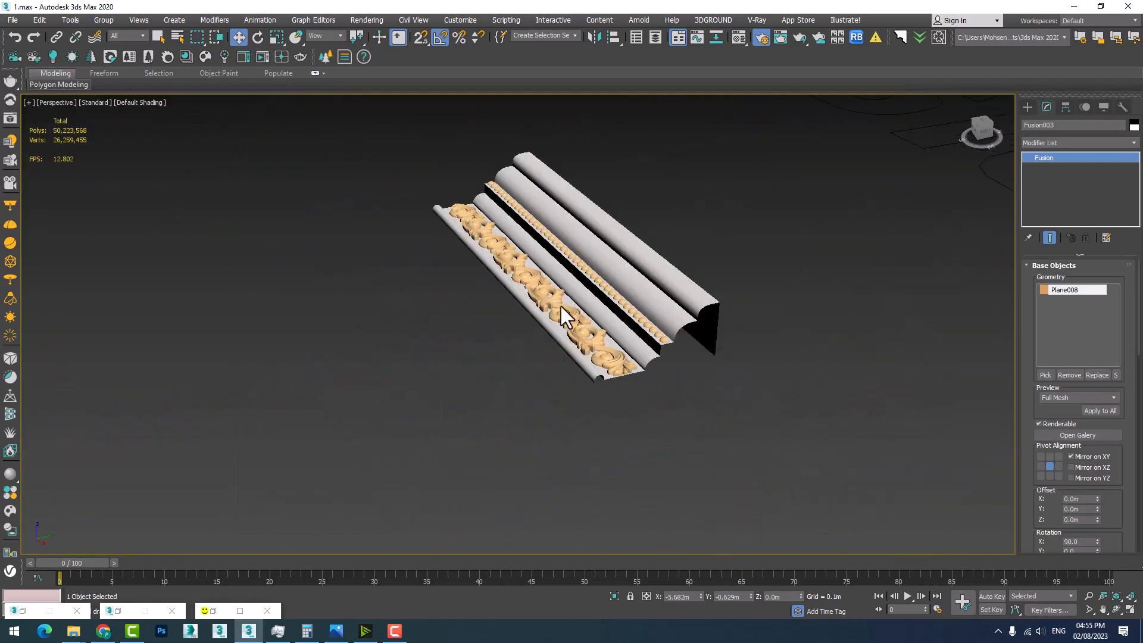
pyautogui.scroll(-6, 581, 452)
pyautogui.scroll(-6, 544, 410)
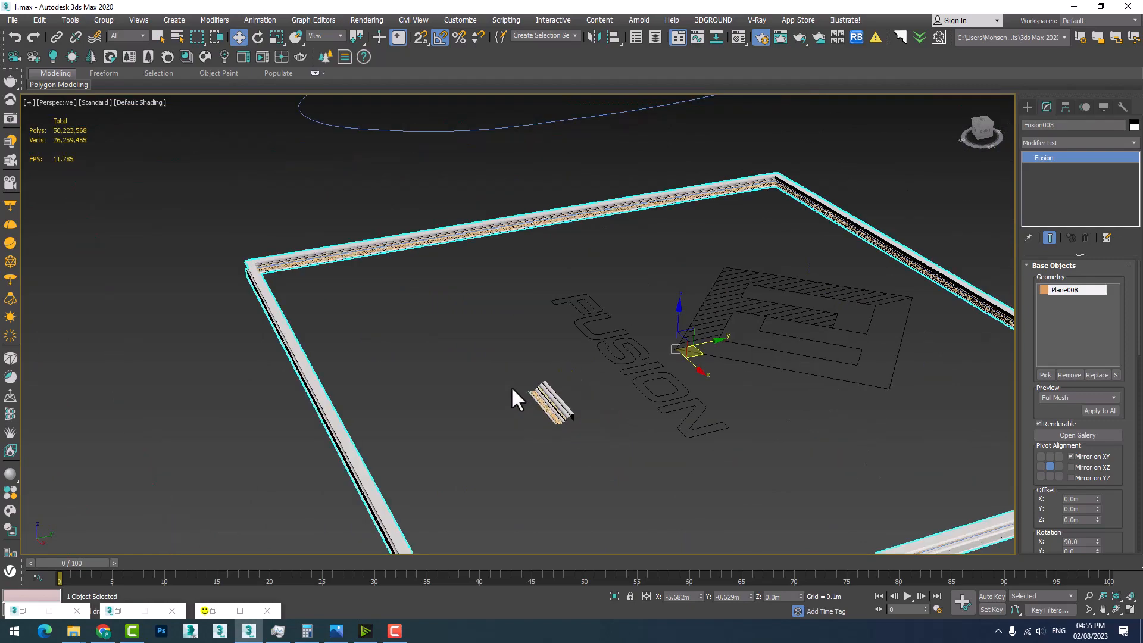
# Examine the straight source moulding inside the closed curved cornice from several angles, including its ornament rows and end profile.
pyautogui.scroll(-5, 684, 476)
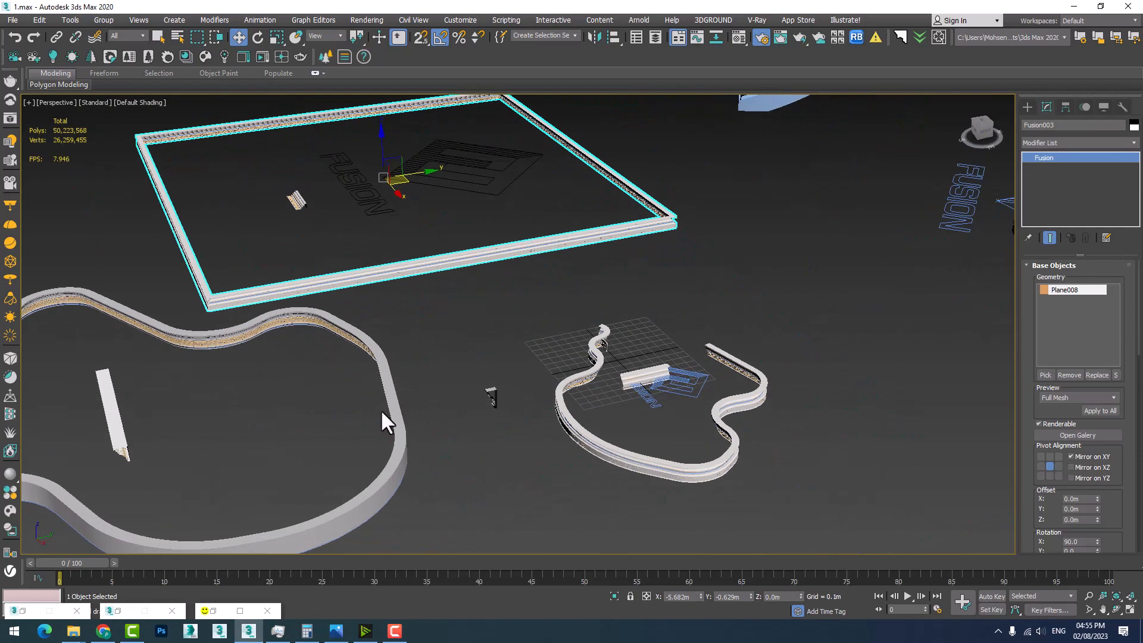
pyautogui.scroll(8, 363, 399)
pyautogui.scroll(-2, 441, 414)
pyautogui.scroll(-8, 452, 408)
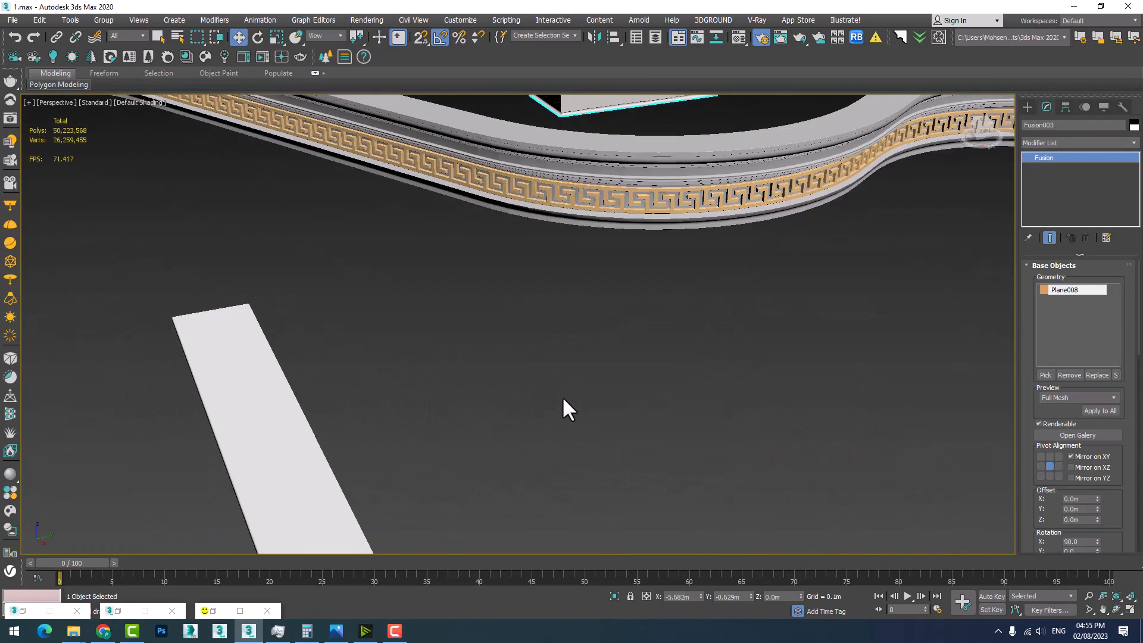
pyautogui.scroll(9, 530, 440)
pyautogui.moveTo(566, 446); pyautogui.dragTo(719, 471, button='middle')
pyautogui.click(1116, 609)
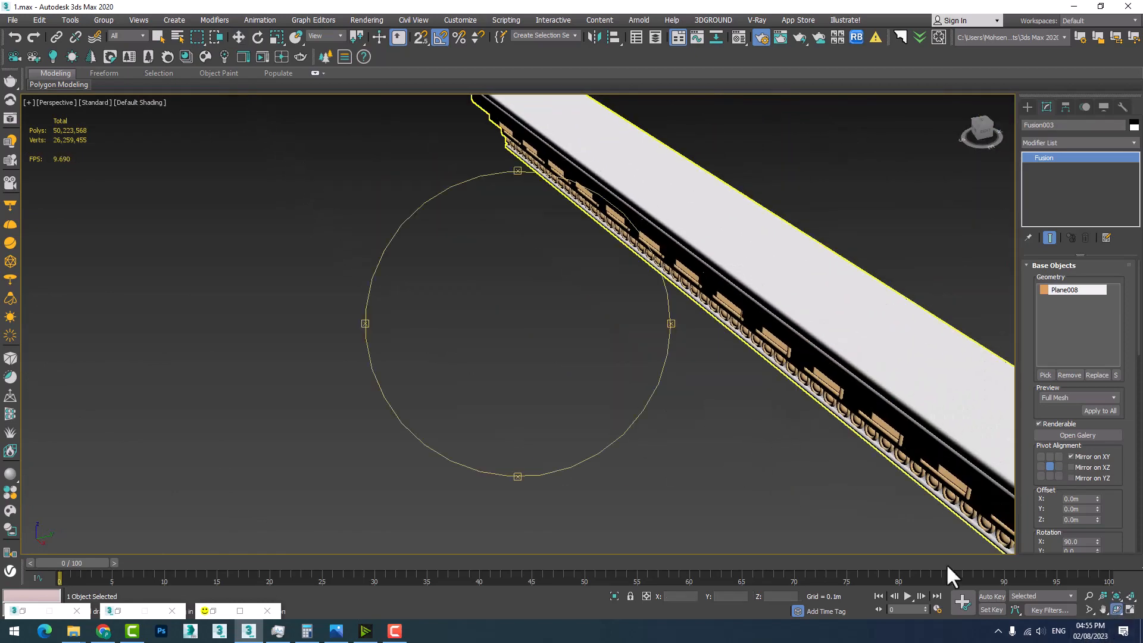
pyautogui.moveTo(581, 398); pyautogui.dragTo(605, 391)
pyautogui.moveTo(432, 448); pyautogui.dragTo(493, 401)
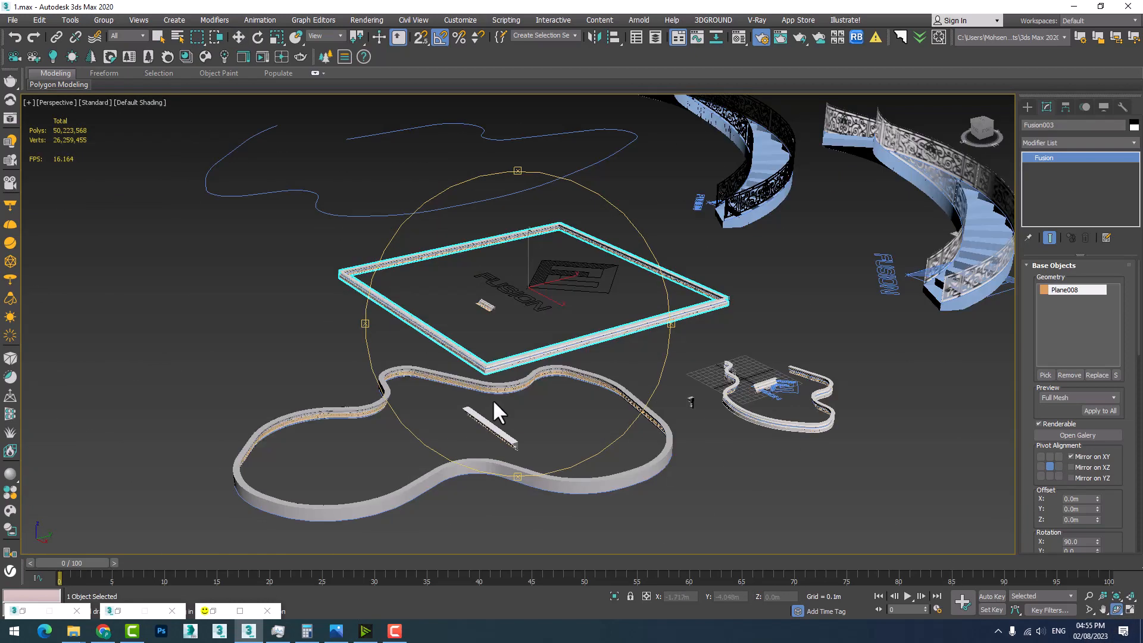
pyautogui.scroll(10, 472, 438)
pyautogui.moveTo(561, 406); pyautogui.dragTo(685, 400)
pyautogui.scroll(-5, 687, 405)
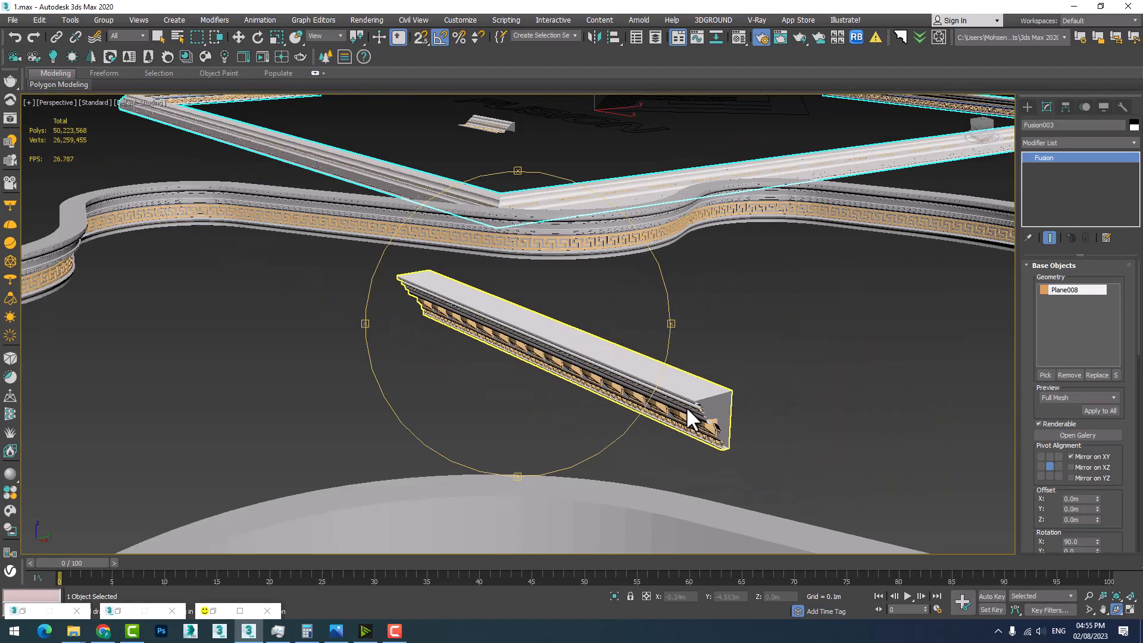
pyautogui.scroll(-5, 675, 412)
pyautogui.scroll(5, 675, 412)
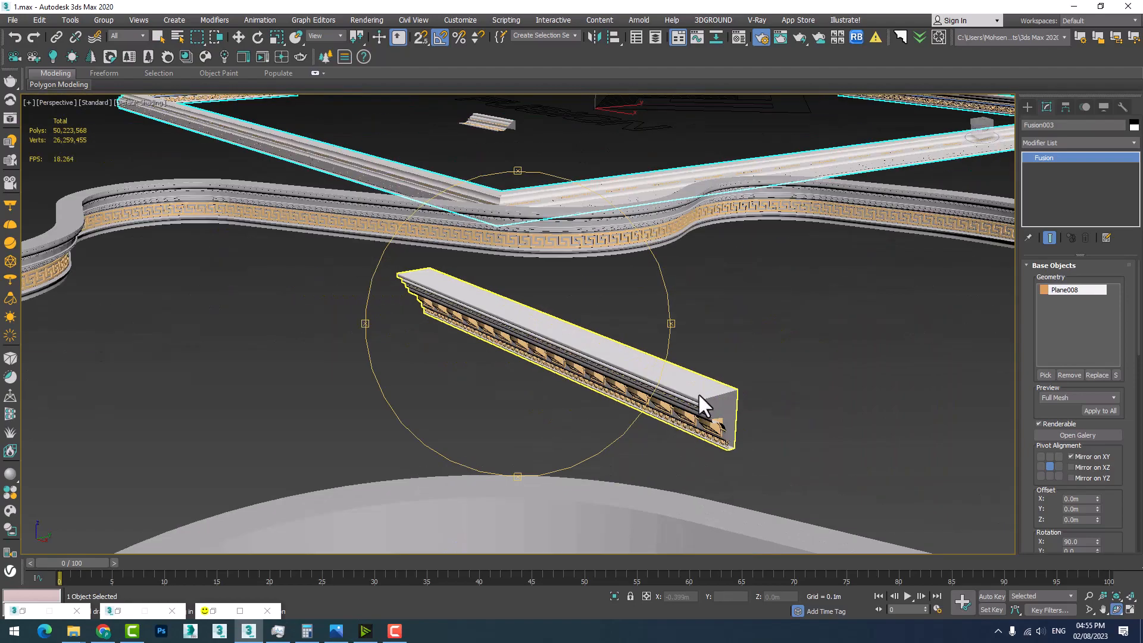
pyautogui.scroll(-8, 610, 461)
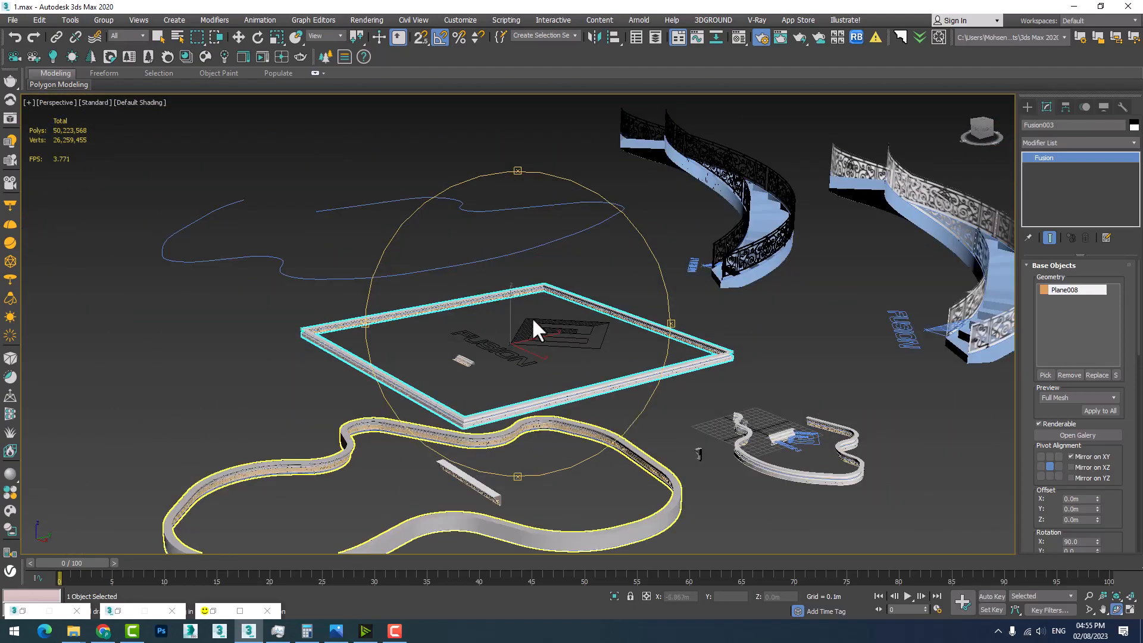
pyautogui.press('w')
pyautogui.scroll(8, 476, 498)
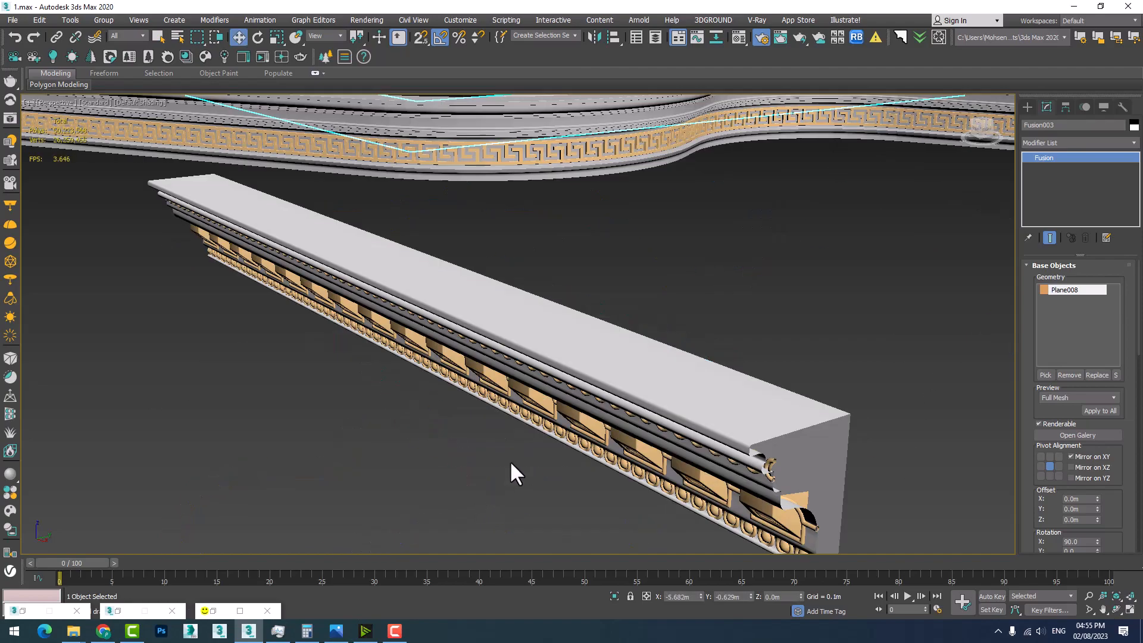
pyautogui.scroll(-7, 509, 459)
pyautogui.scroll(6, 539, 426)
pyautogui.scroll(-4, 529, 437)
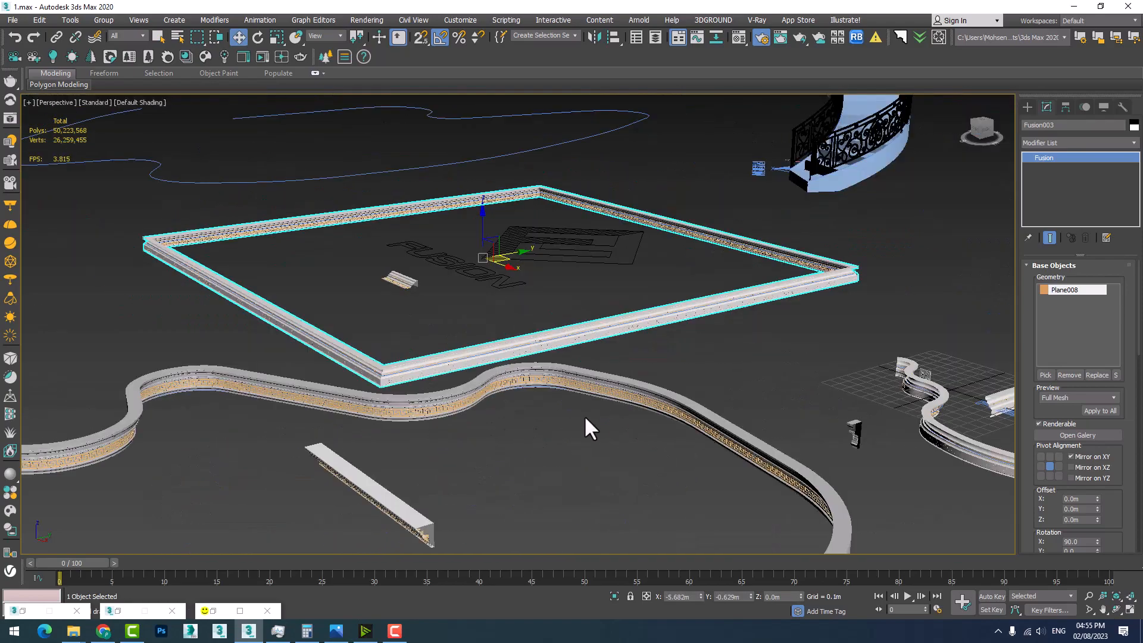
# Examine the small open winding cornice together with the short source moulding beside its FUSION lettering.
pyautogui.moveTo(911, 416); pyautogui.dragTo(565, 386, button='middle')
pyautogui.scroll(7, 616, 337)
pyautogui.moveTo(616, 338); pyautogui.dragTo(675, 373, button='middle')
pyautogui.moveTo(703, 494); pyautogui.dragTo(579, 392, button='middle')
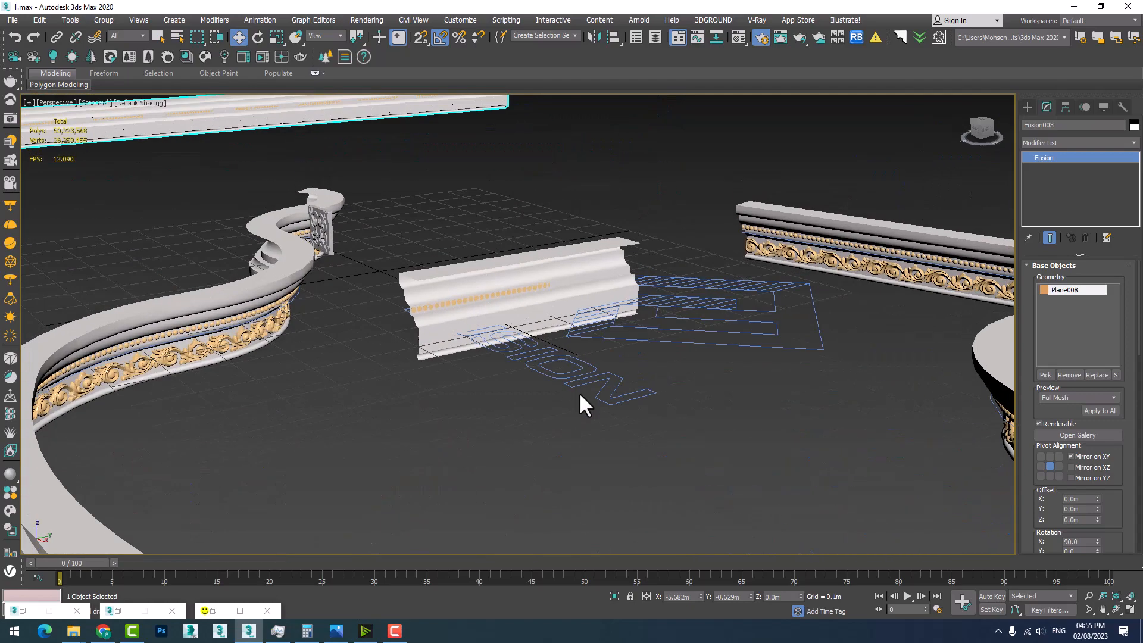
pyautogui.scroll(-6, 577, 396)
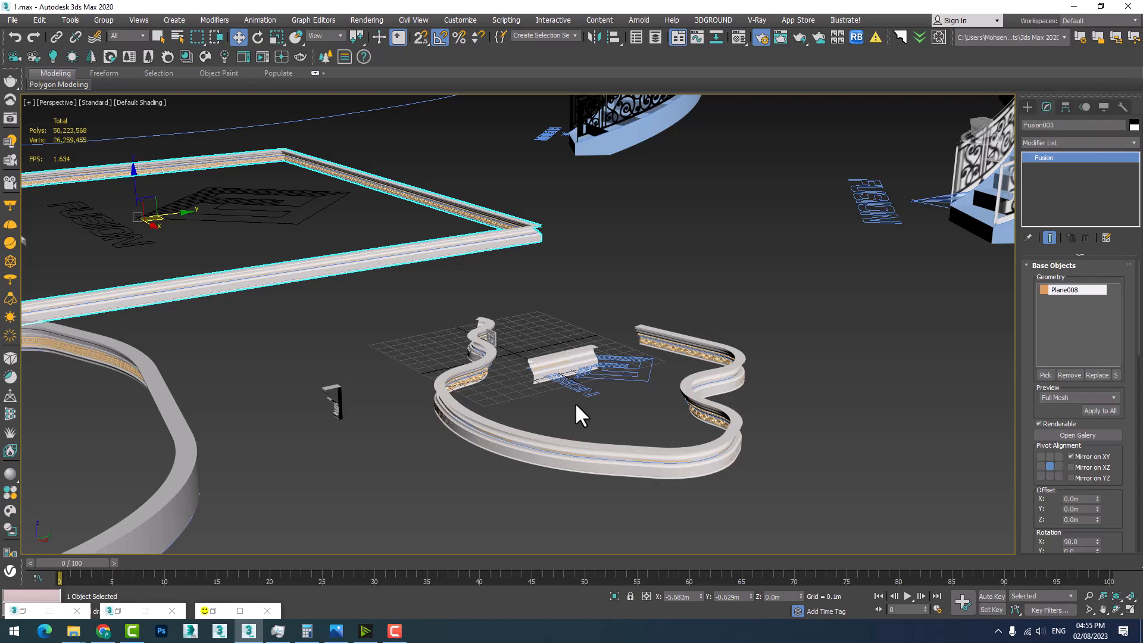
# Compare the closed curved cornice's Greek-key ornament along its bends with the straight source moulding inside it.
pyautogui.moveTo(492, 398); pyautogui.dragTo(640, 386, button='middle')
pyautogui.scroll(-3, 641, 386)
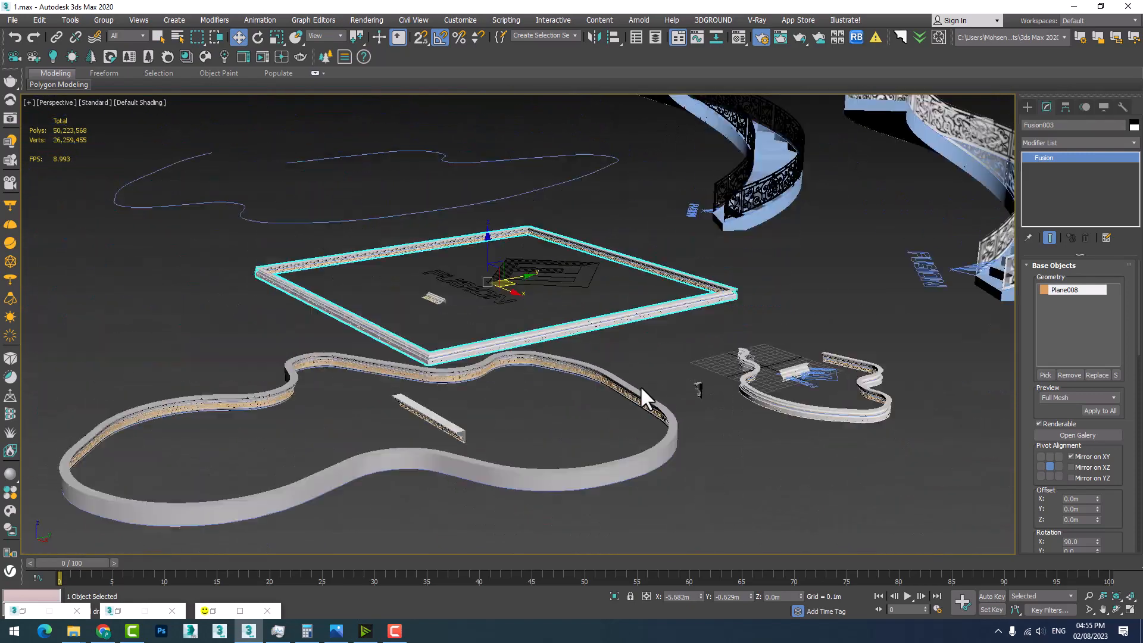
pyautogui.scroll(6, 460, 419)
pyautogui.scroll(-4, 457, 418)
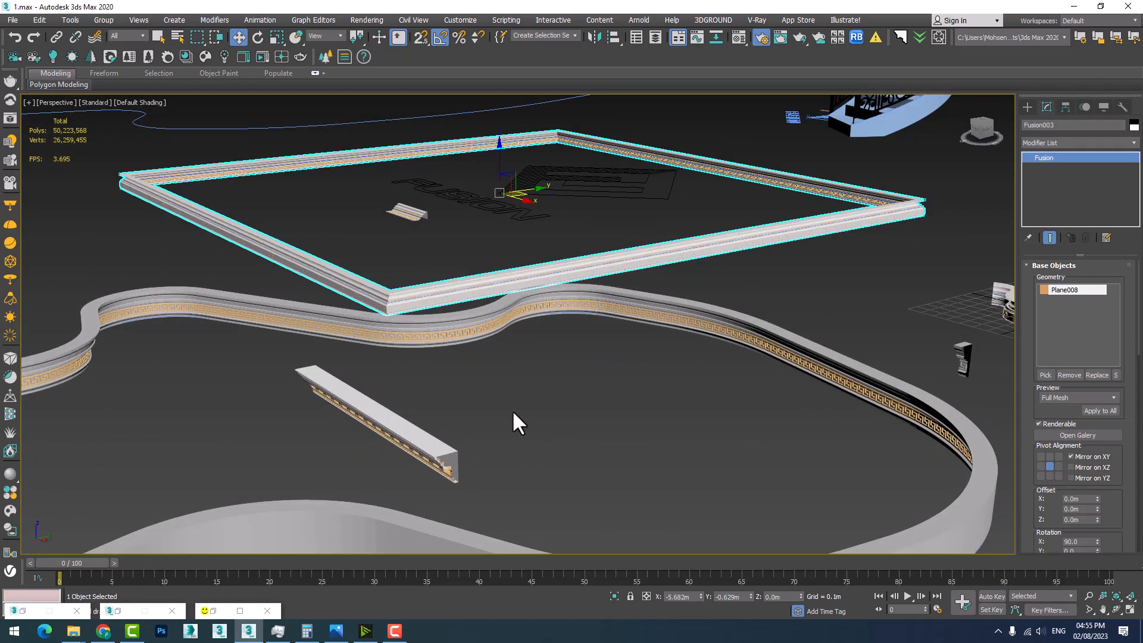
pyautogui.scroll(-3, 508, 412)
pyautogui.scroll(8, 678, 414)
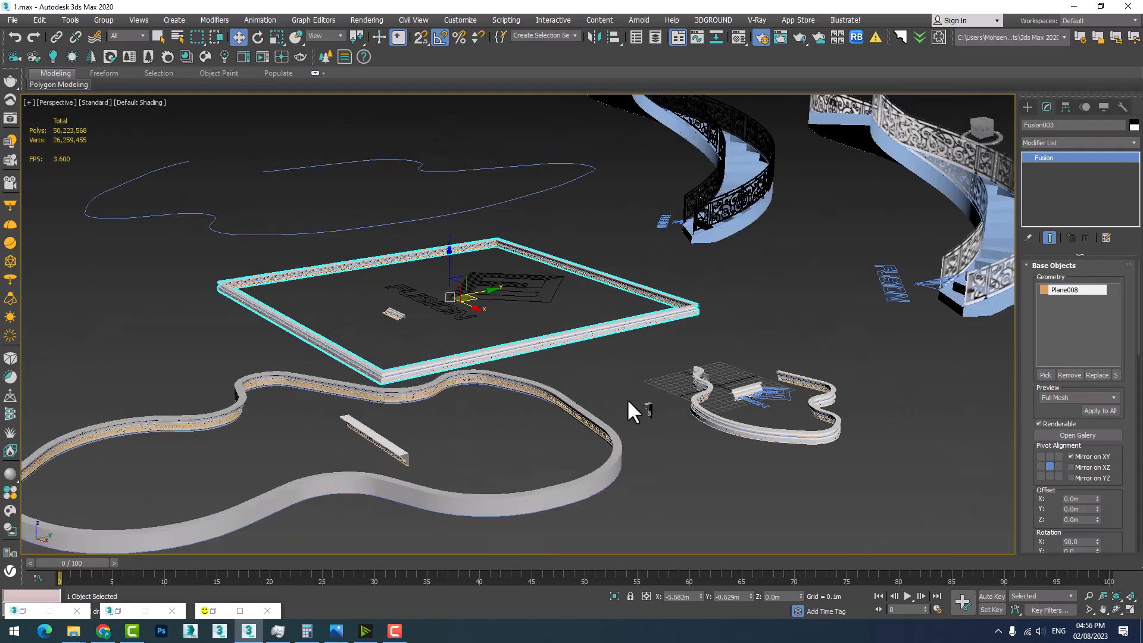
pyautogui.moveTo(677, 408); pyautogui.dragTo(730, 371, button='middle')
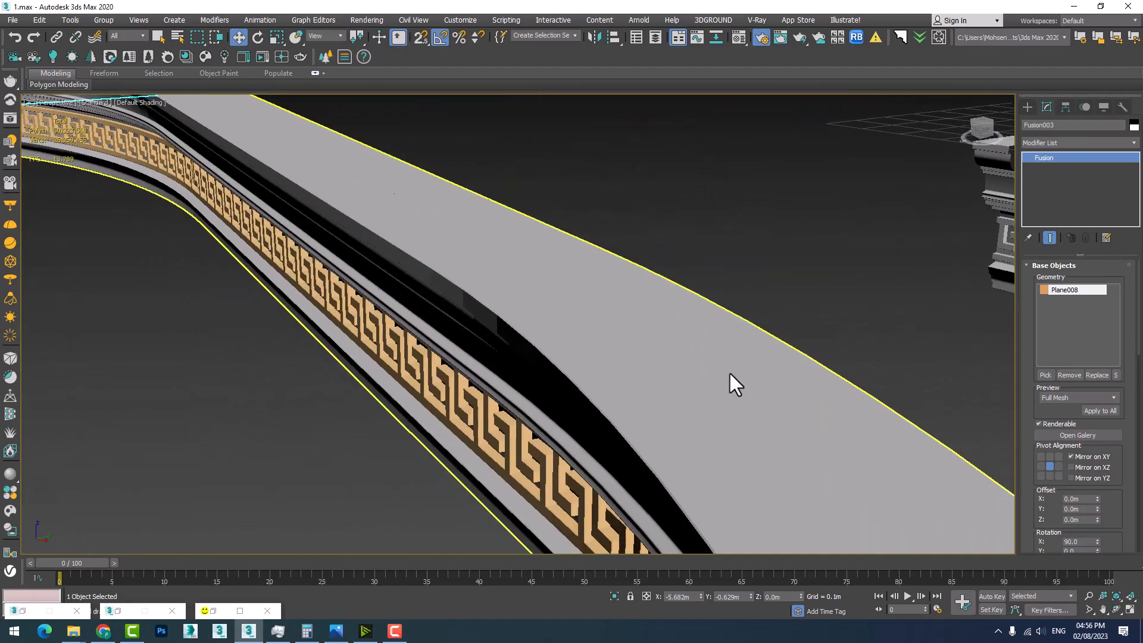
pyautogui.scroll(-1, 735, 372)
pyautogui.moveTo(518, 441); pyautogui.dragTo(634, 404, button='middle')
pyautogui.scroll(-3, 714, 423)
pyautogui.scroll(-4, 633, 403)
pyautogui.scroll(-3, 567, 393)
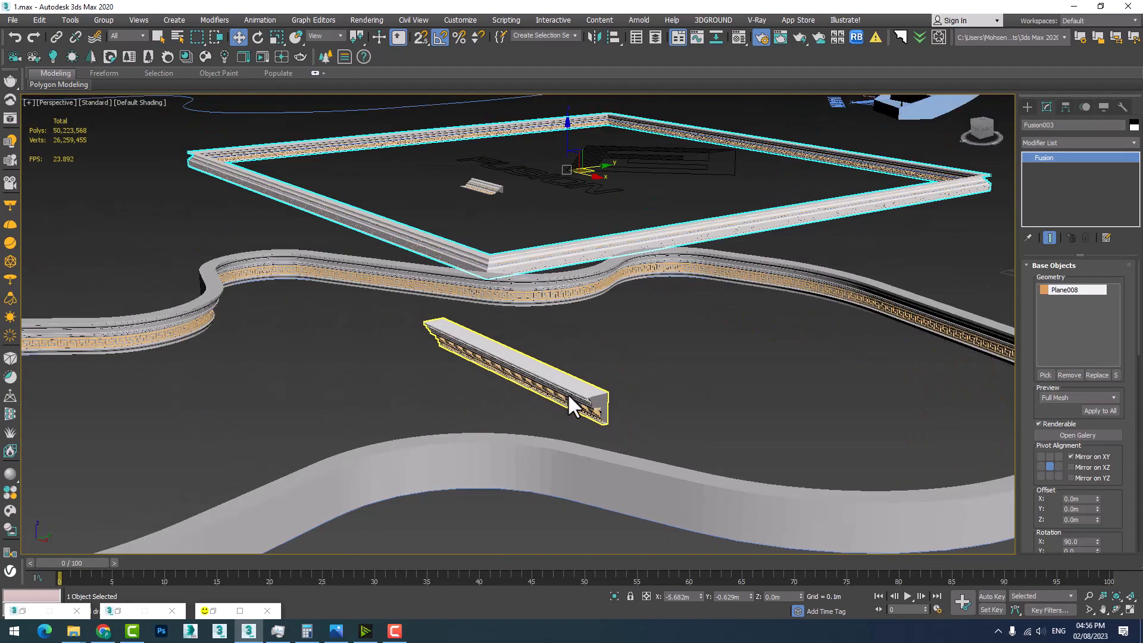
pyautogui.scroll(1, 664, 352)
pyautogui.moveTo(665, 355); pyautogui.dragTo(654, 354, button='middle')
pyautogui.scroll(3, 652, 354)
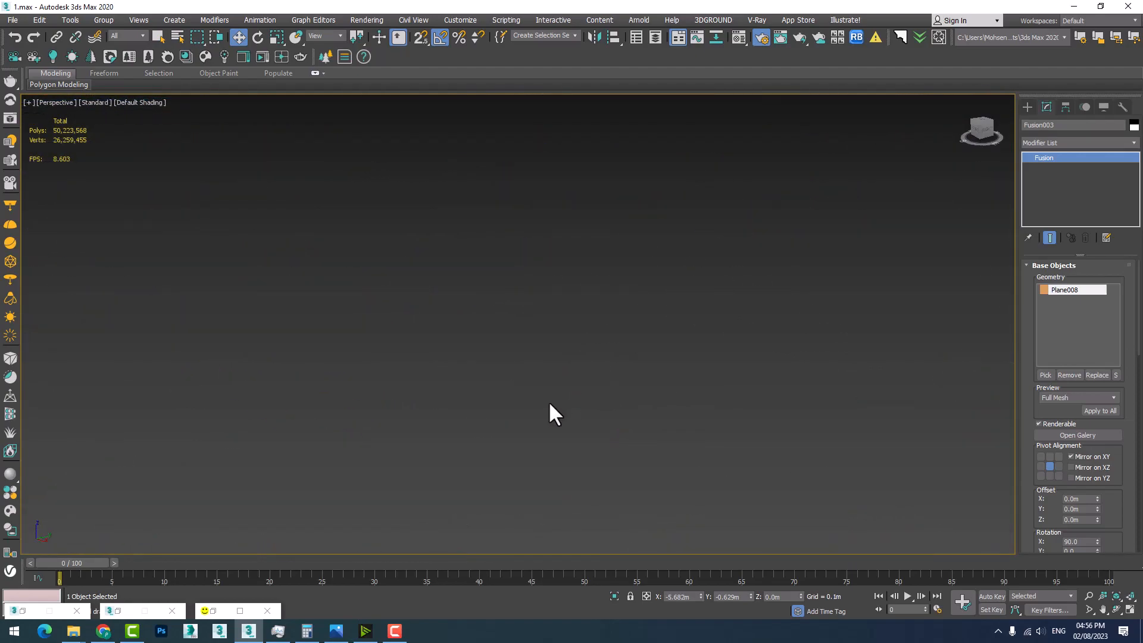
# Examine the small bracket piece between the cornices and the free end of the open winding cornice.
pyautogui.scroll(-3, 615, 395)
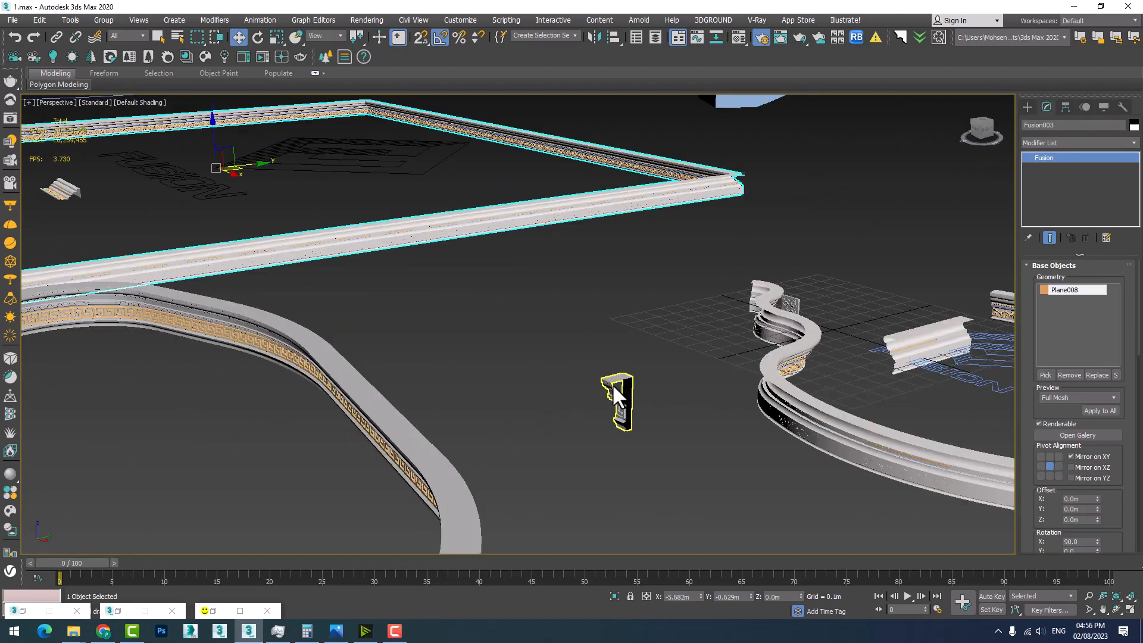
pyautogui.scroll(2, 533, 416)
pyautogui.scroll(-2, 533, 407)
pyautogui.scroll(3, 653, 377)
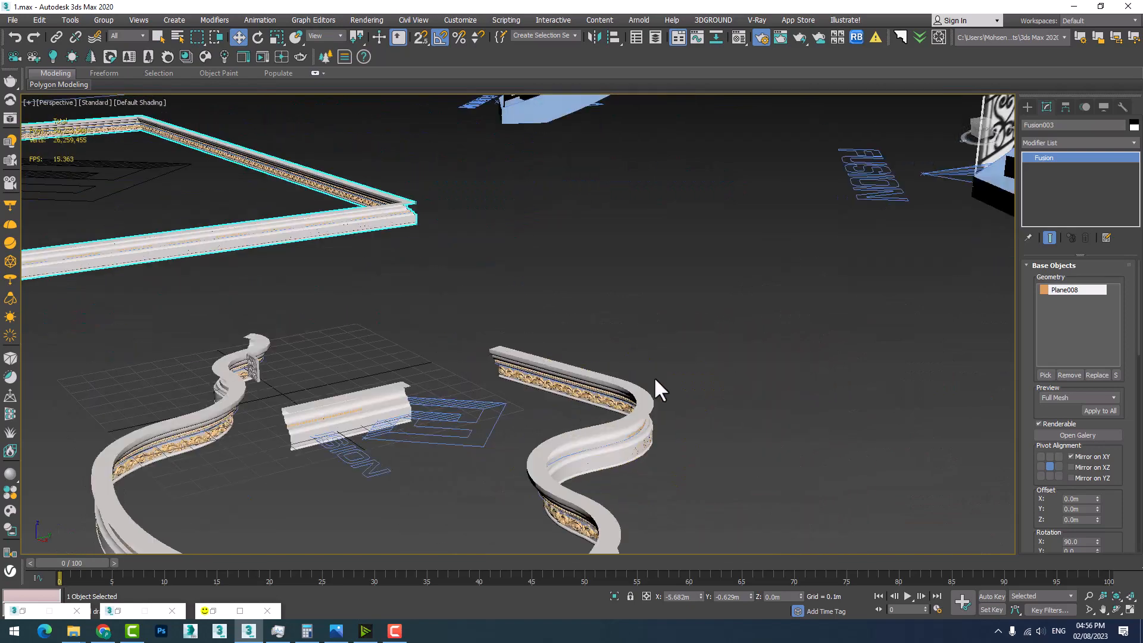
pyautogui.scroll(3, 503, 420)
pyautogui.scroll(2, 633, 384)
pyautogui.scroll(-5, 633, 384)
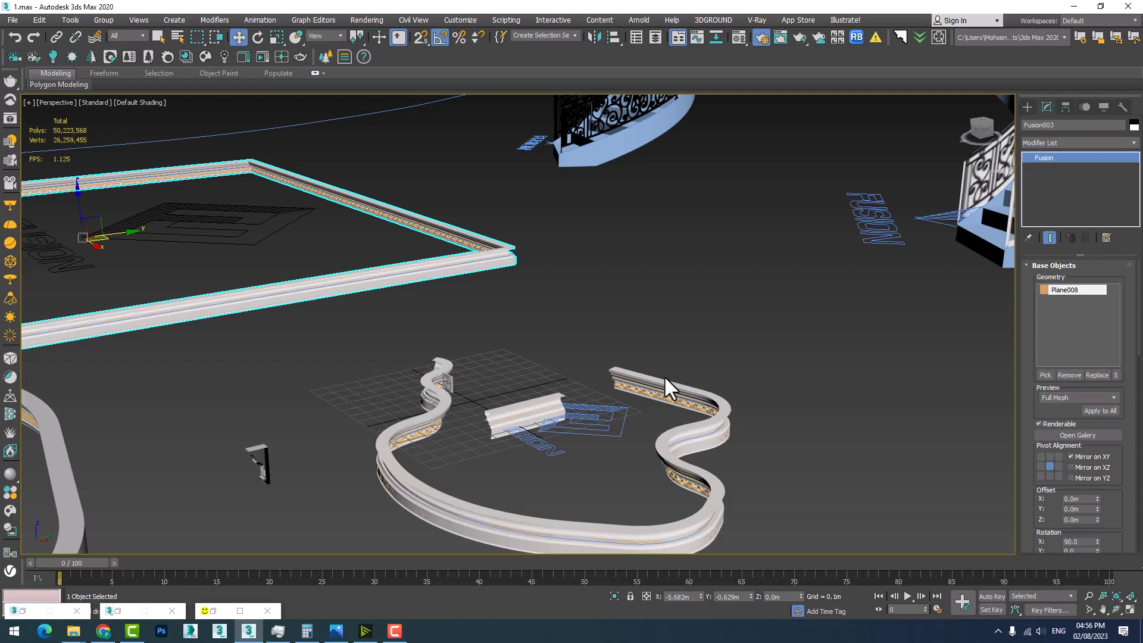
# Look over the spiral staircases and the whole group of cornices and paths around the rectangular frame.
pyautogui.moveTo(590, 341); pyautogui.dragTo(526, 430, button='middle')
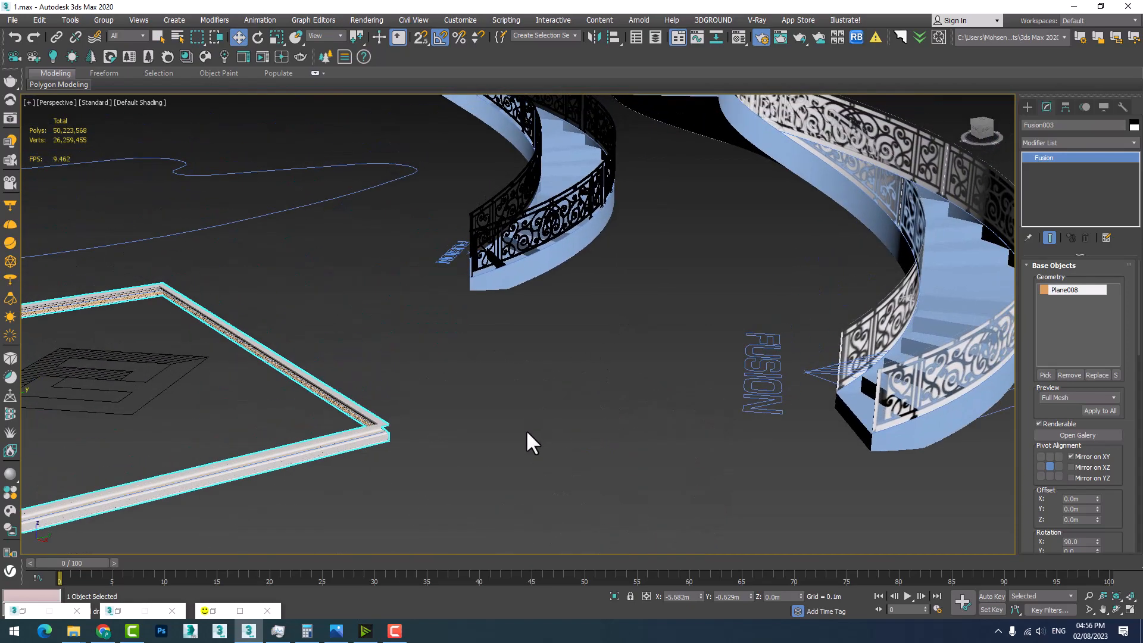
pyautogui.scroll(-3, 526, 430)
pyautogui.scroll(-3, 476, 346)
pyautogui.moveTo(479, 348); pyautogui.dragTo(612, 311, button='middle')
pyautogui.scroll(5, 454, 300)
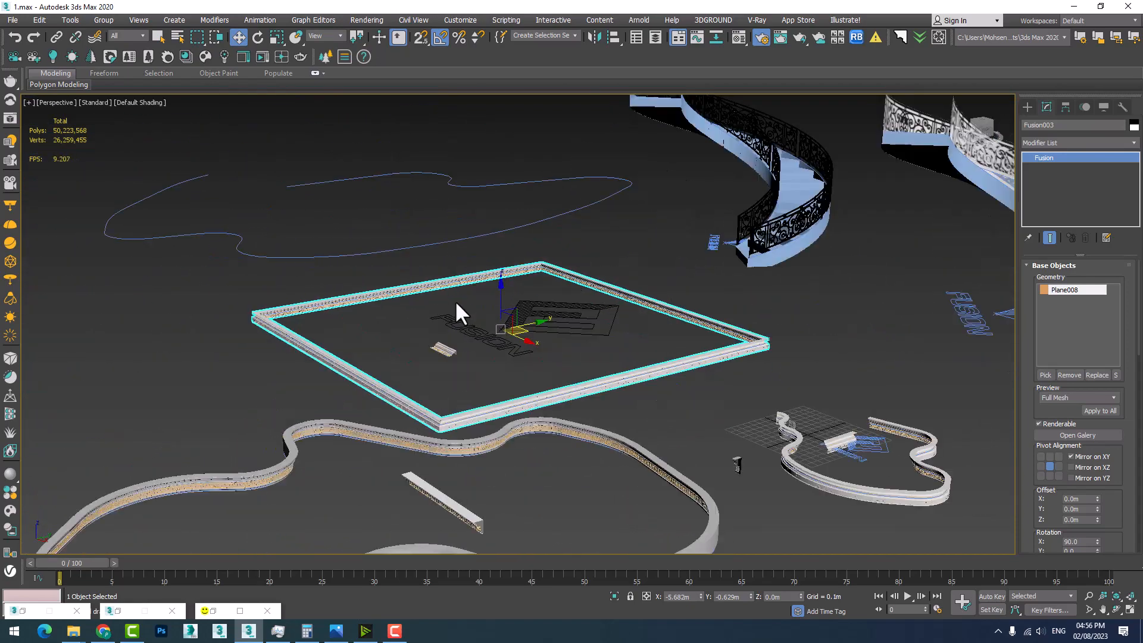
# Look over the open winding path behind the rectangular frame together with the whole group of cornices and staircases.
pyautogui.scroll(-5, 438, 408)
pyautogui.moveTo(549, 360); pyautogui.dragTo(480, 369, button='middle')
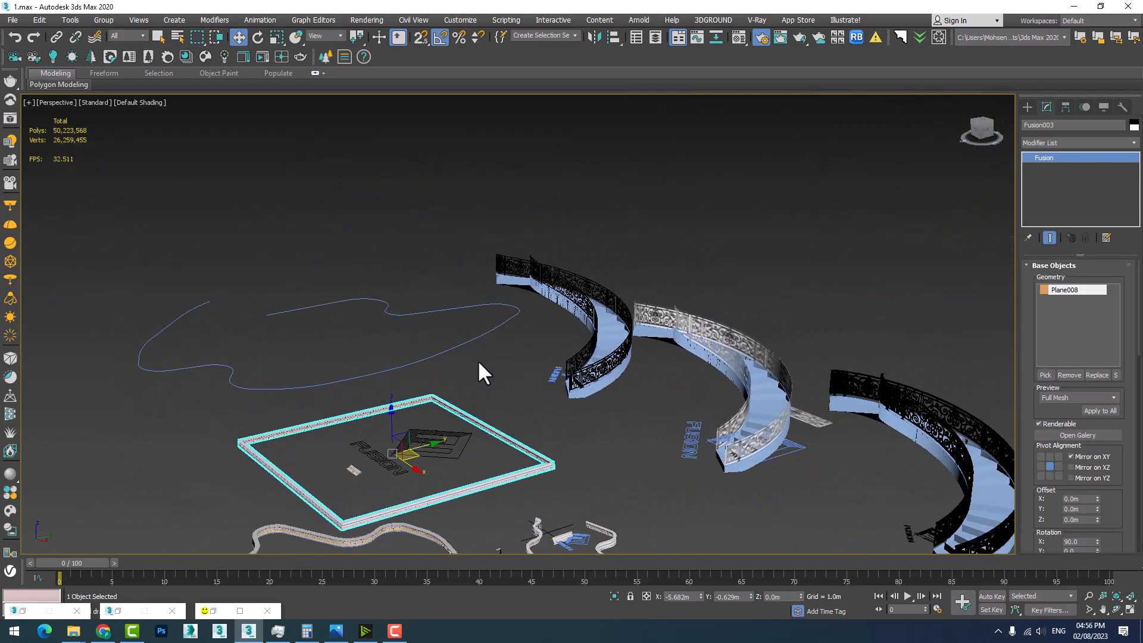
pyautogui.scroll(-3, 479, 369)
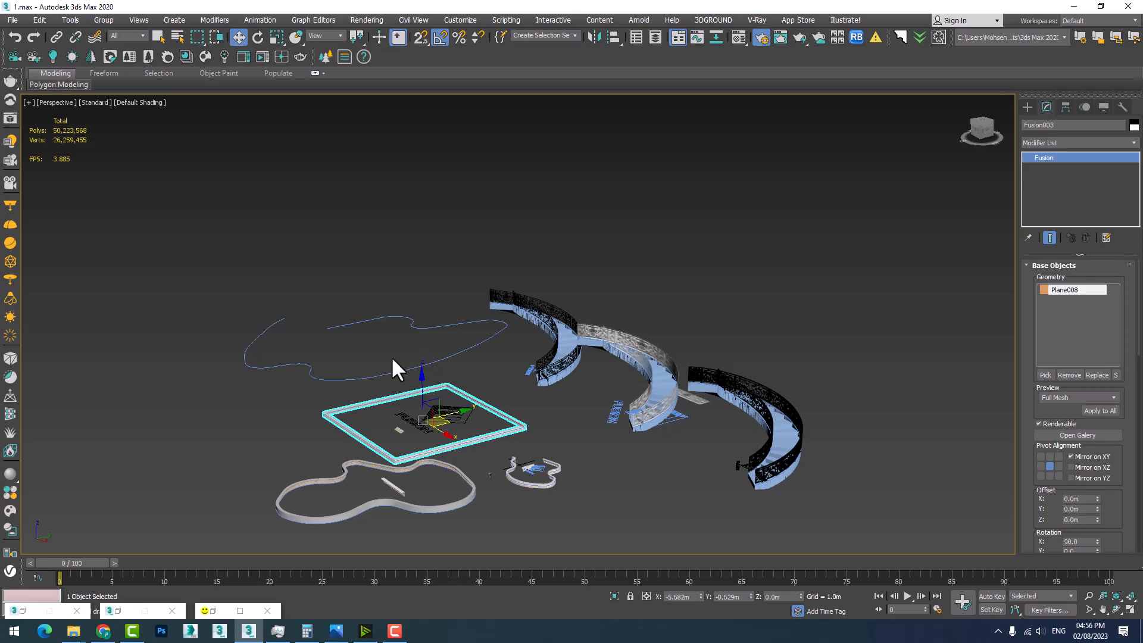
pyautogui.scroll(8, 357, 357)
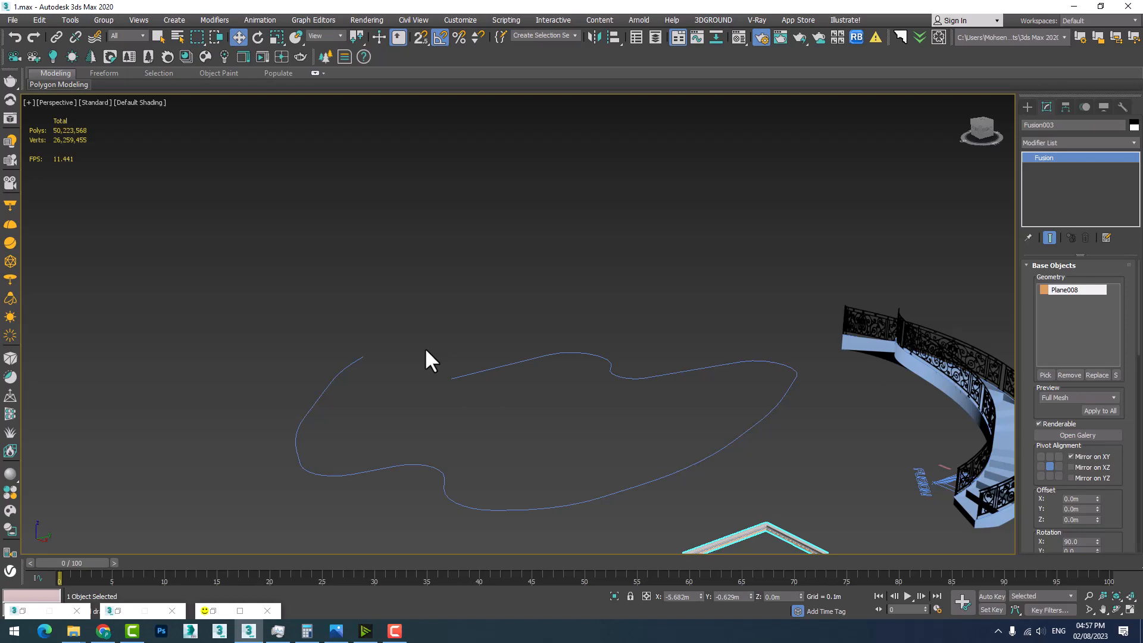
pyautogui.scroll(-5, 439, 350)
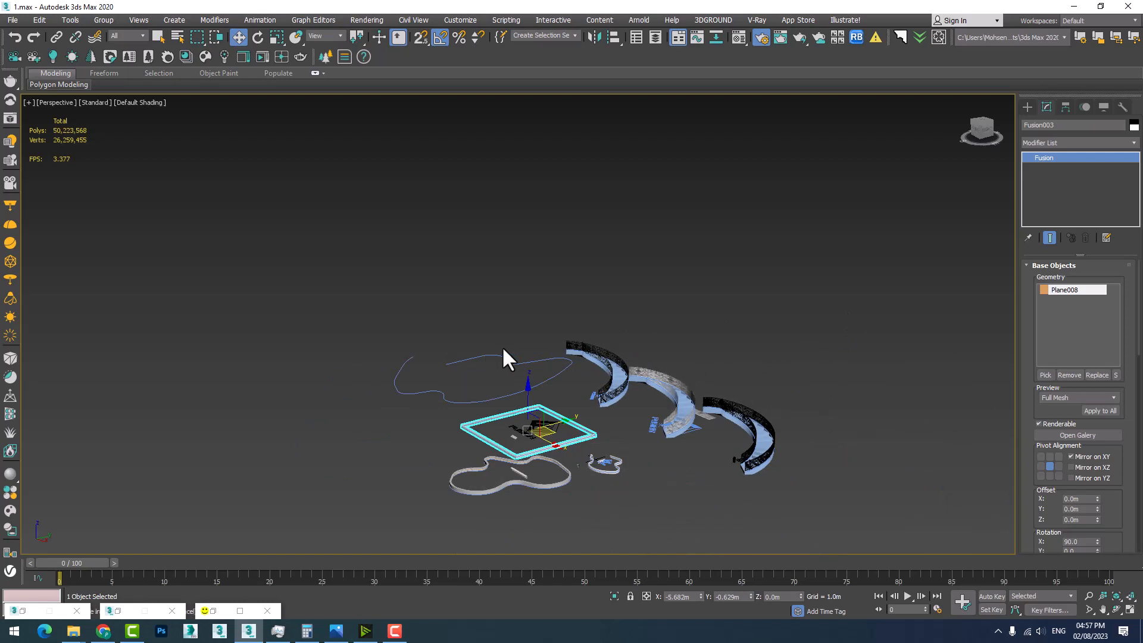
pyautogui.press('Escape')
# Switch to File Explorer, open Downloads > Compressed > Fusion 0.9.237.130, and select the first Kstudio-Fusion installer.
pyautogui.moveTo(73, 629)
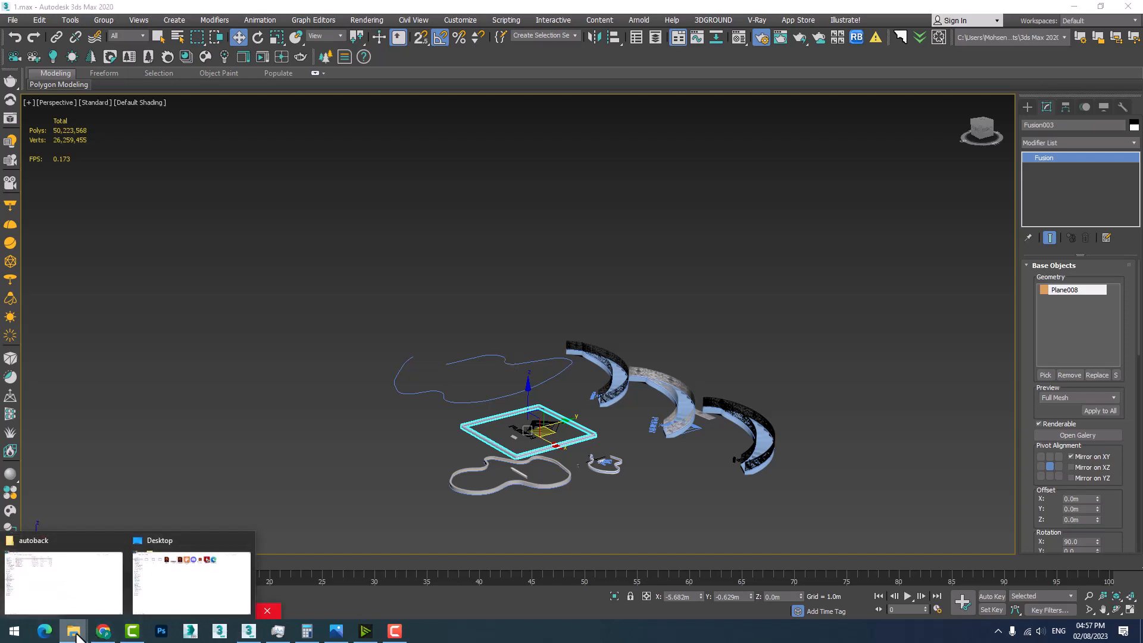
pyautogui.click(238, 608)
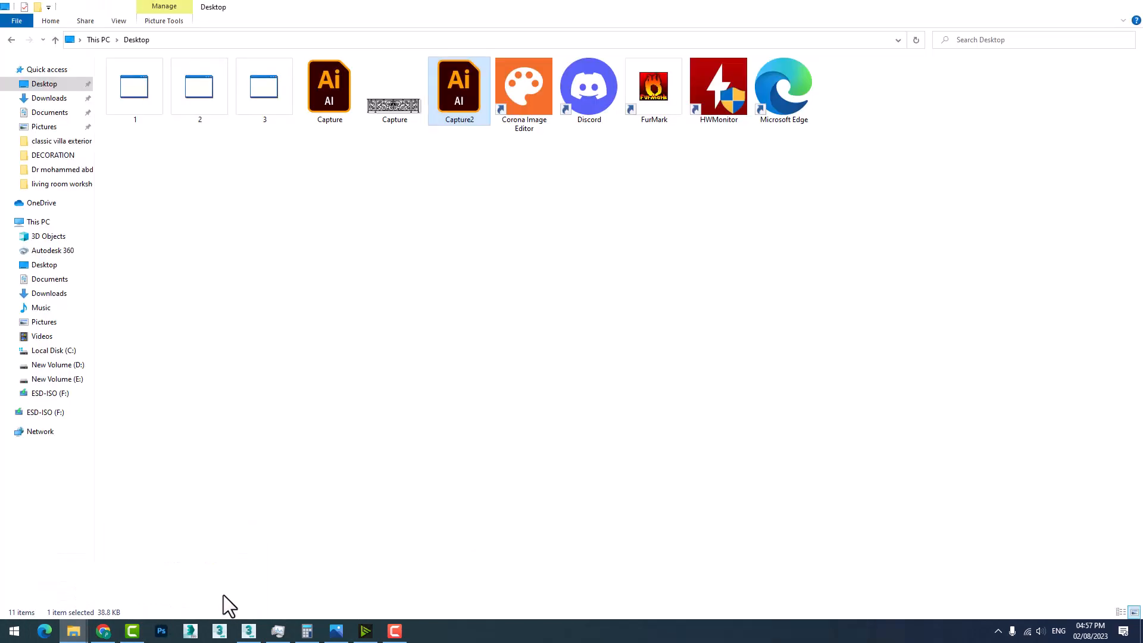
pyautogui.click(47, 98)
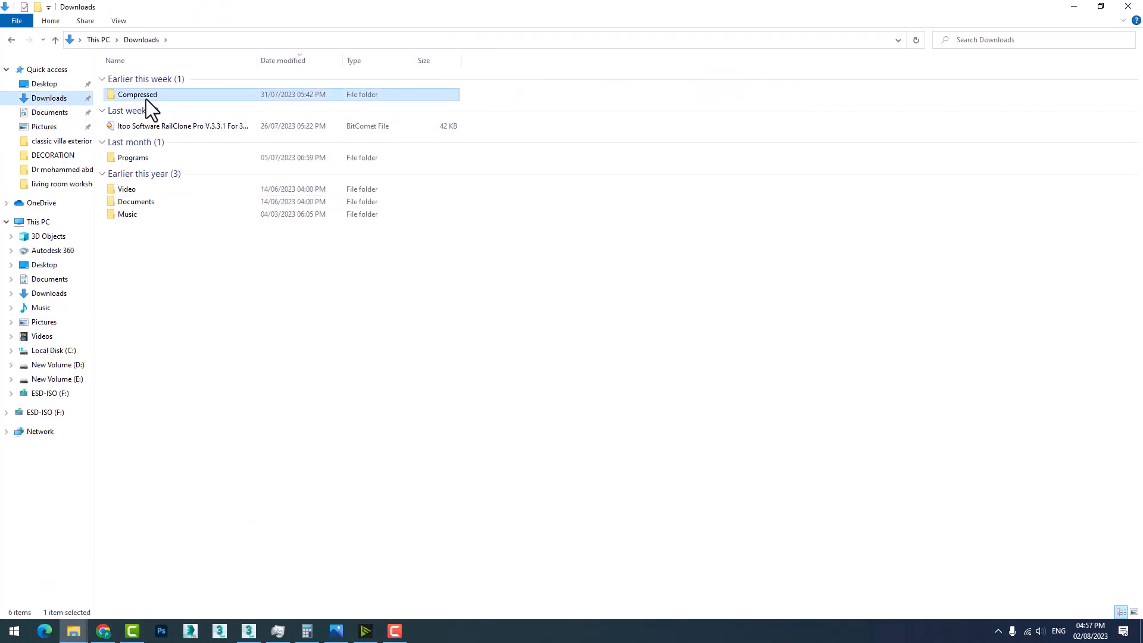
pyautogui.doubleClick(146, 99)
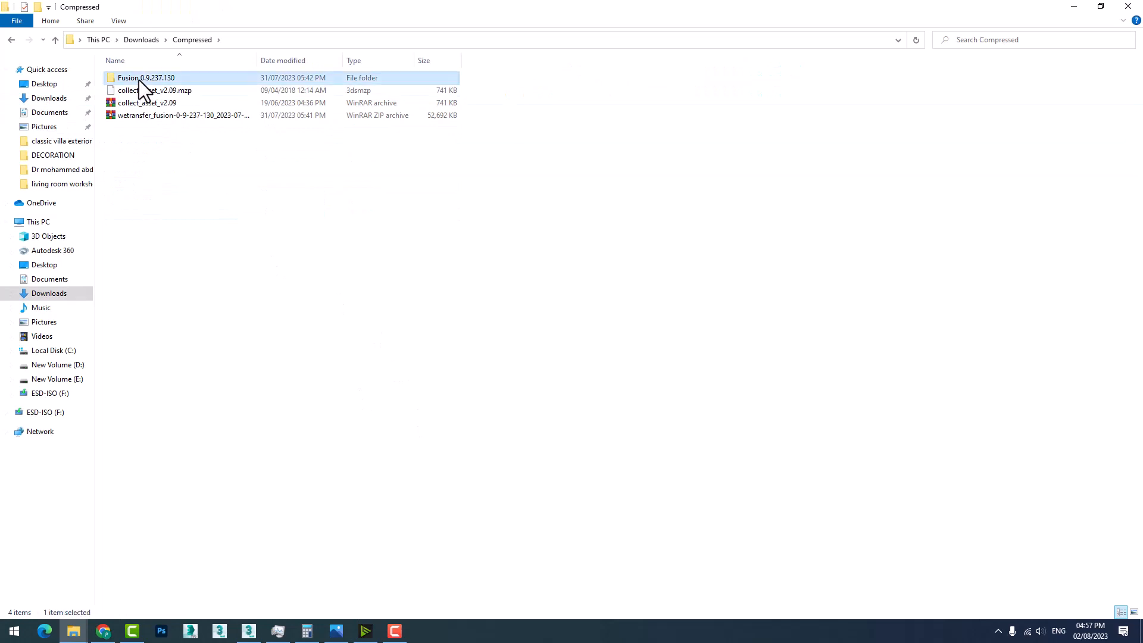
pyautogui.doubleClick(139, 80)
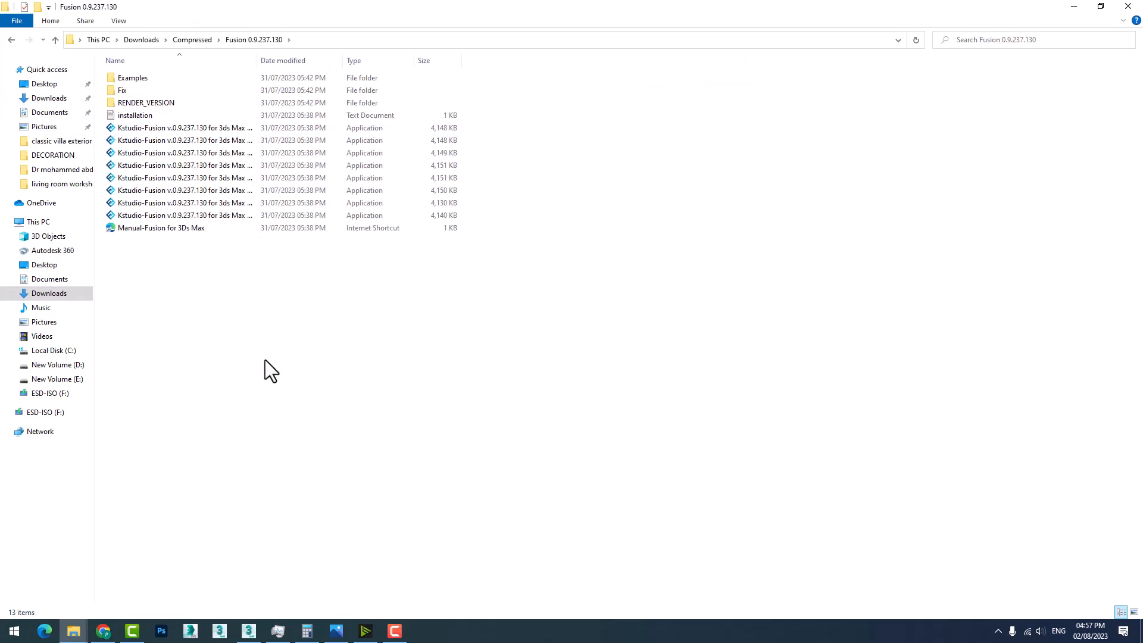
pyautogui.click(12, 39)
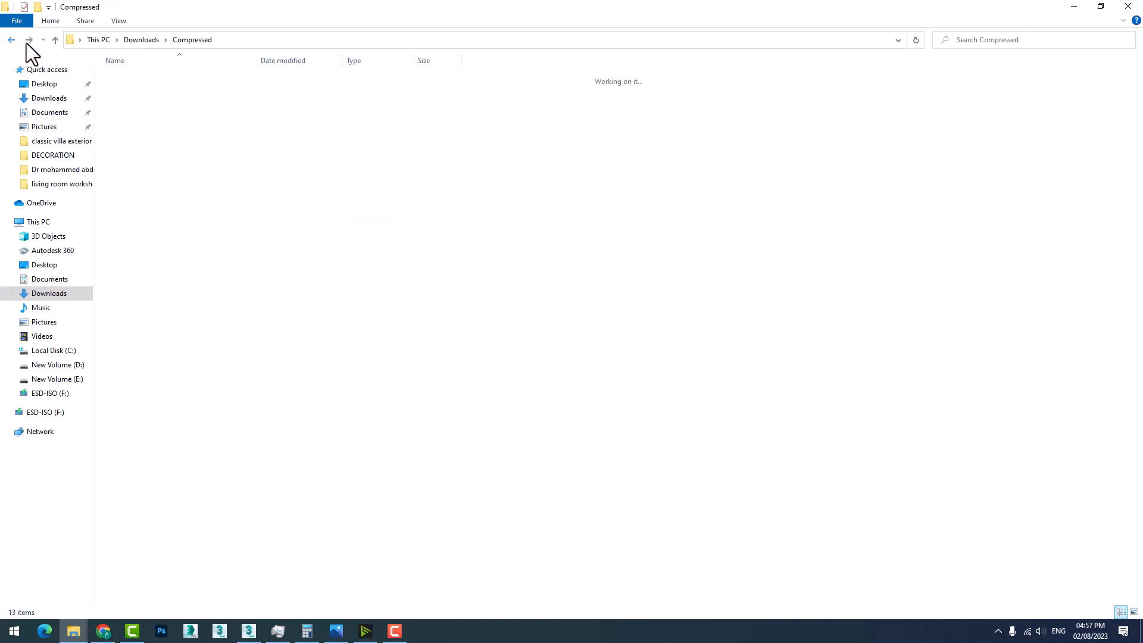
pyautogui.click(29, 40)
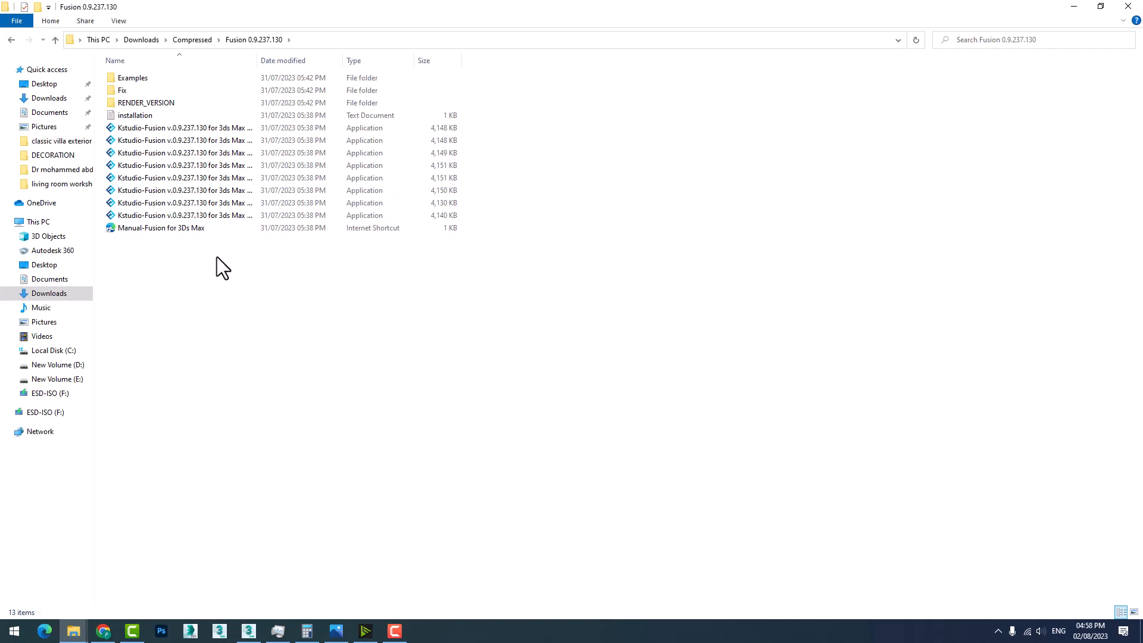
pyautogui.click(233, 128)
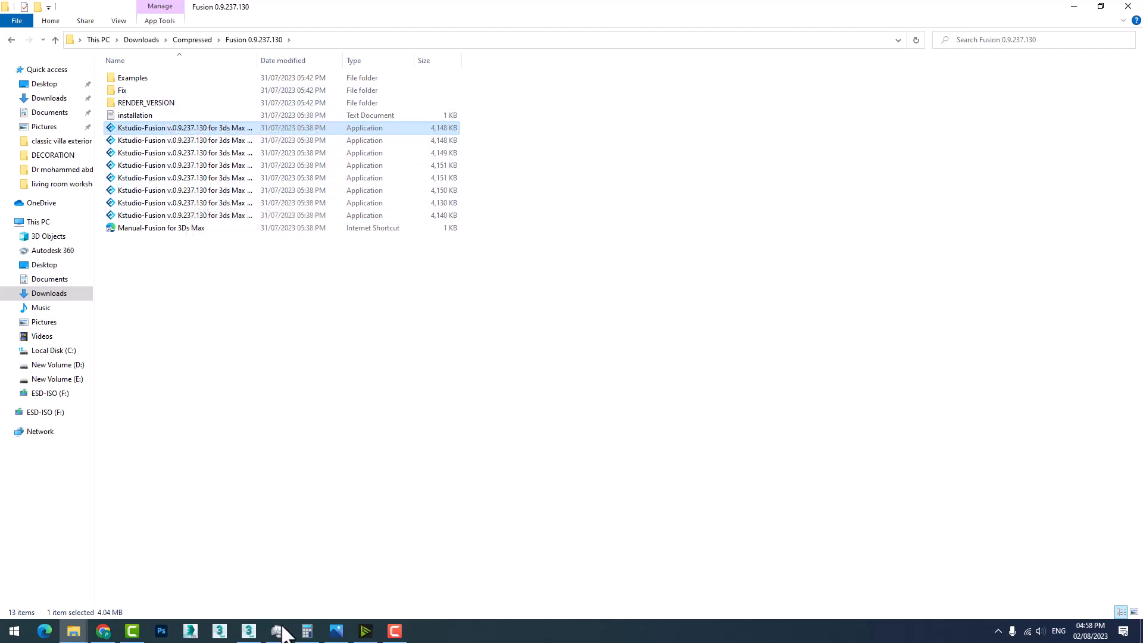
# Close 3ds Max with the 1.max scene, saving its changes, and clear the file selection in the Fusion folder.
pyautogui.moveTo(251, 637)
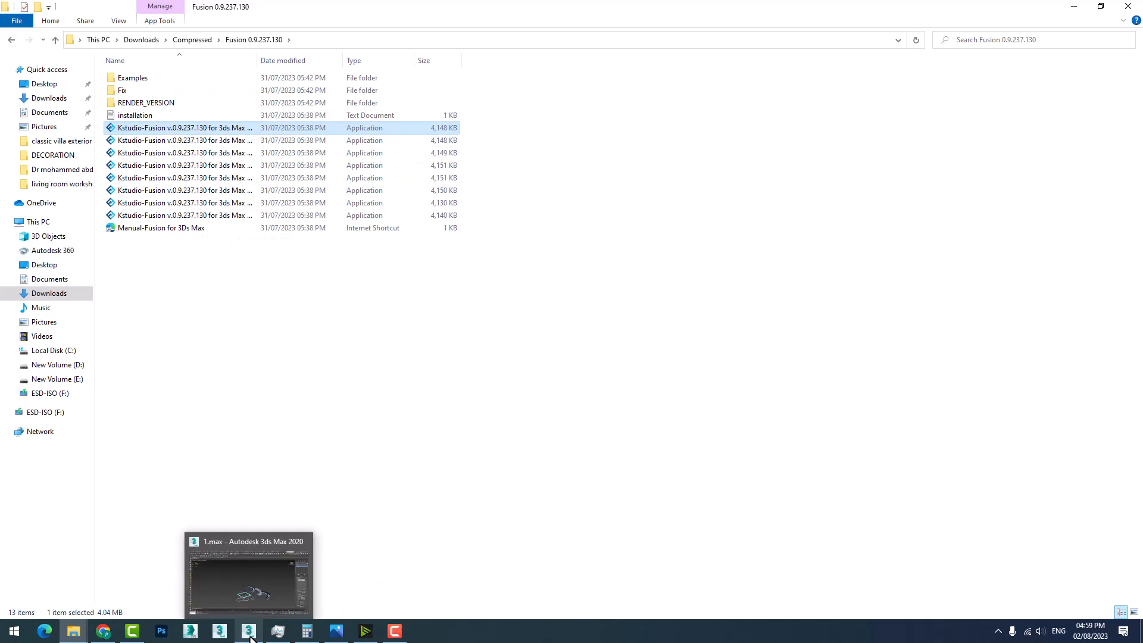
pyautogui.moveTo(251, 637); pyautogui.dragTo(255, 602)
pyautogui.click(237, 606)
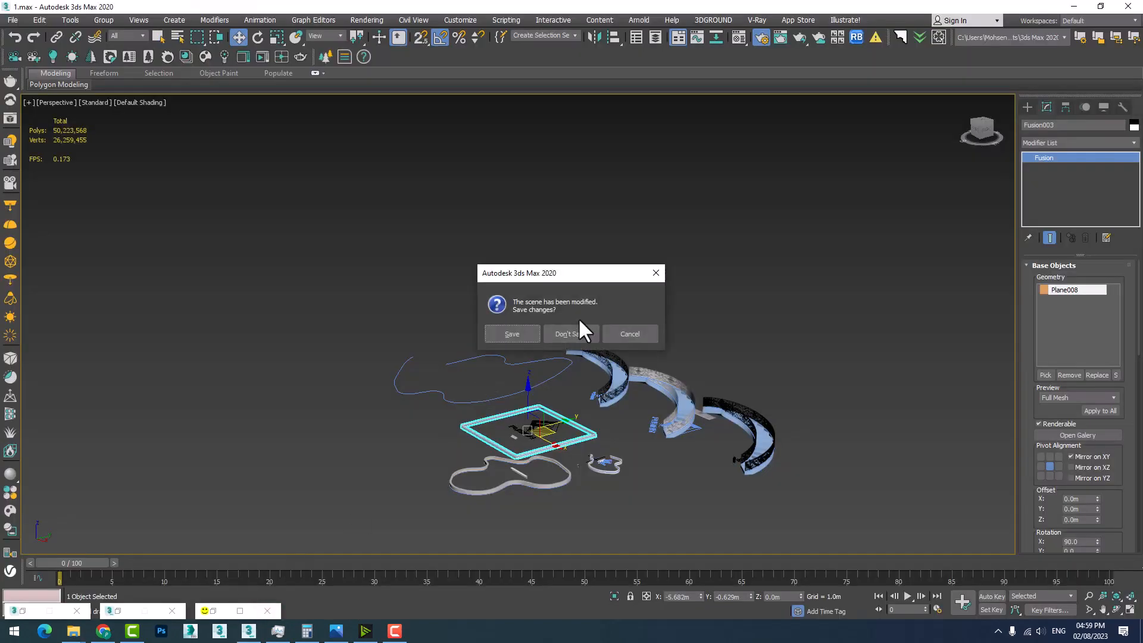
pyautogui.click(512, 334)
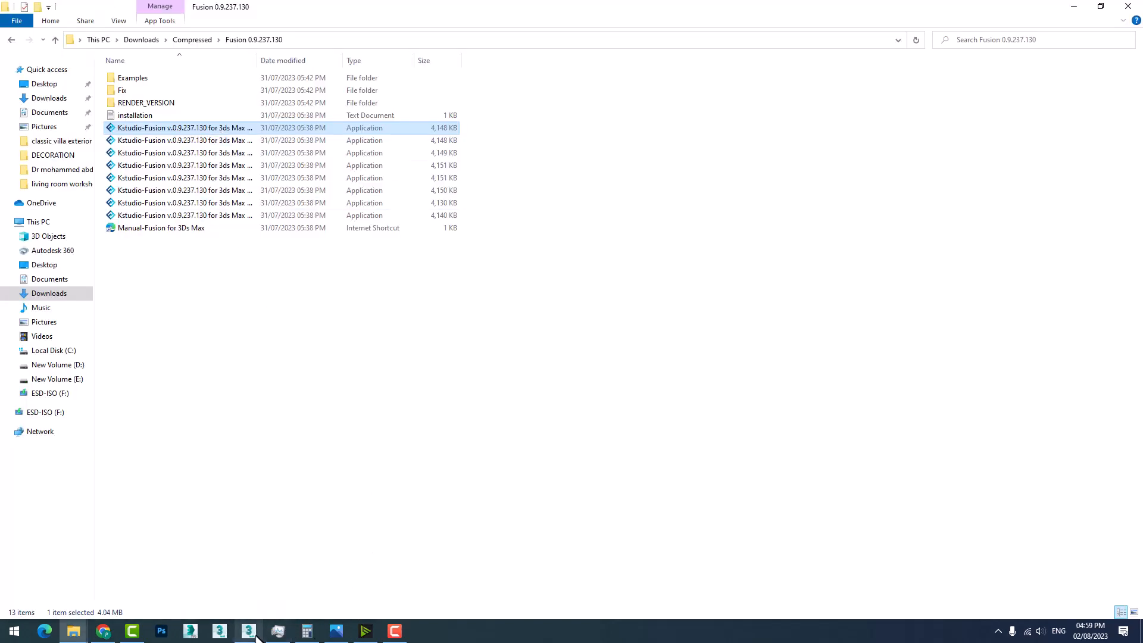
pyautogui.click(215, 363)
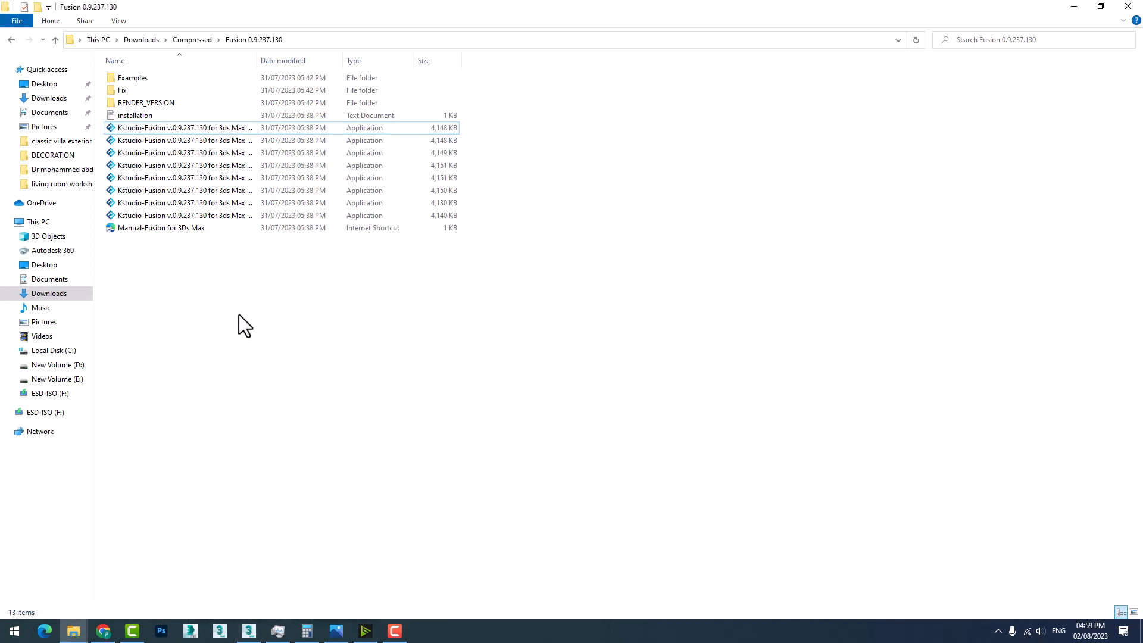
# Try to run the Kstudio-Fusion installer for 3ds Max 2018, dismiss its notice, and refresh the folder.
pyautogui.click(202, 143)
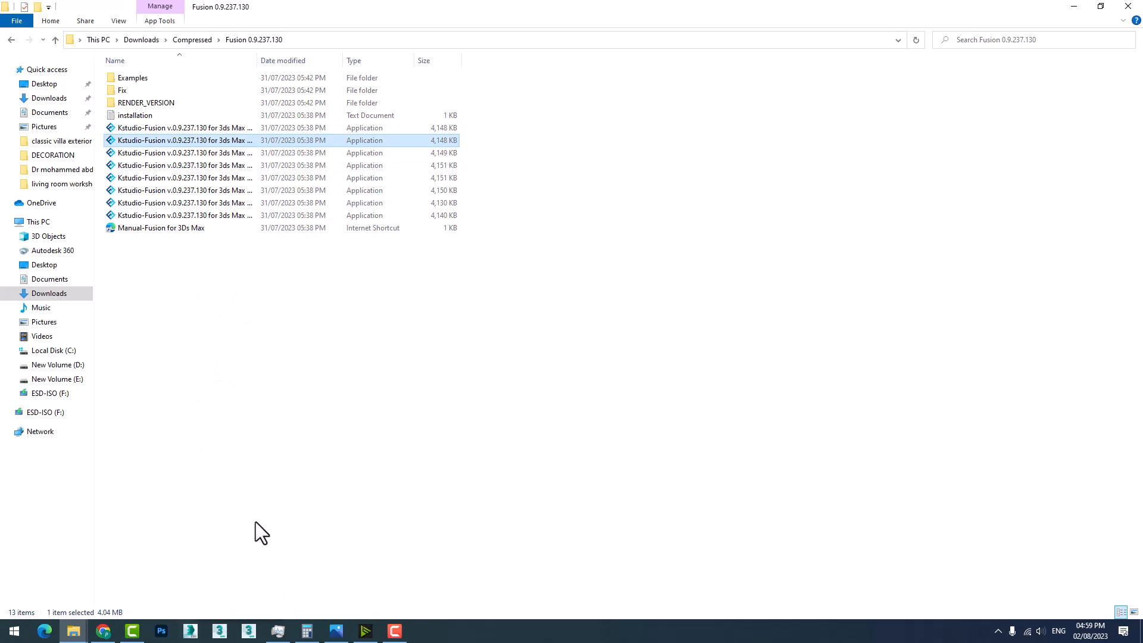
pyautogui.rightClick(216, 140)
pyautogui.click(241, 174)
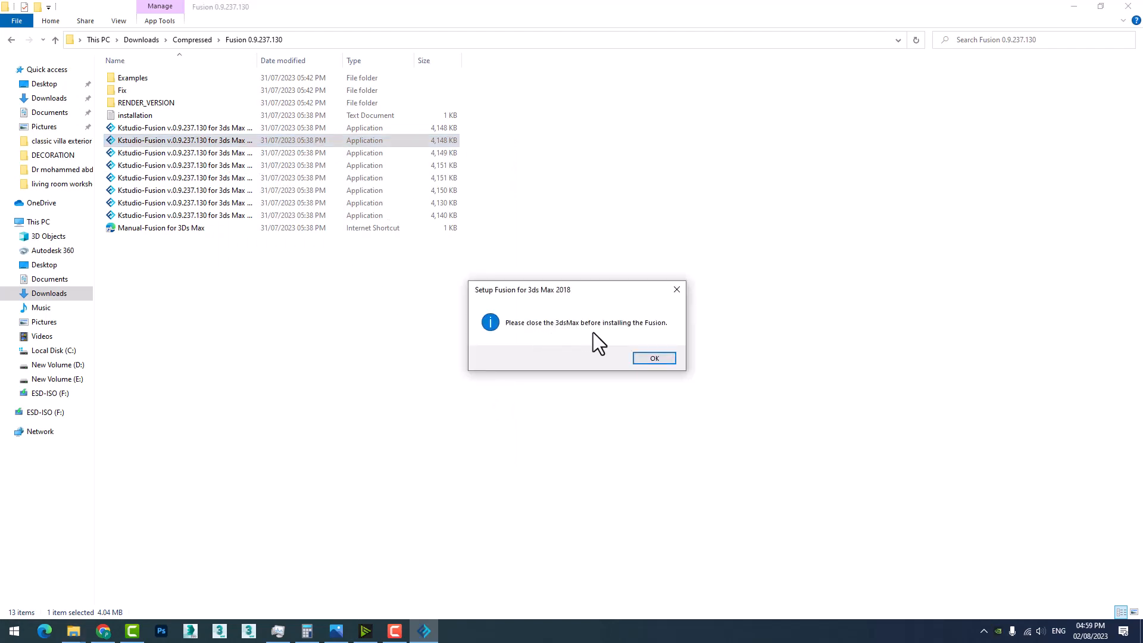
pyautogui.click(649, 356)
pyautogui.rightClick(665, 267)
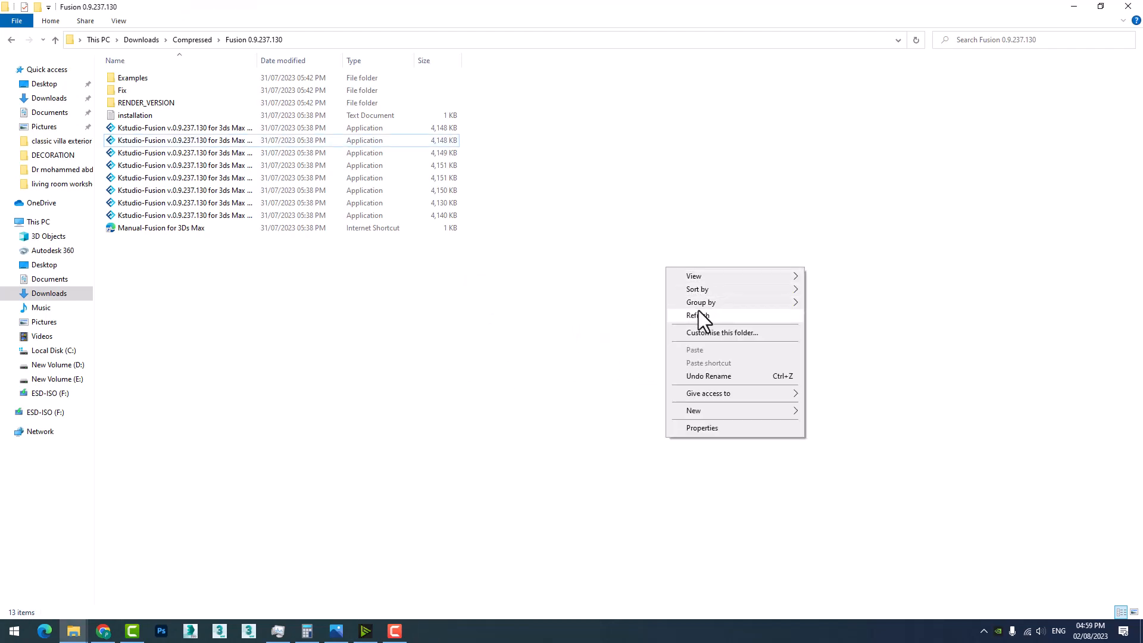
pyautogui.click(698, 314)
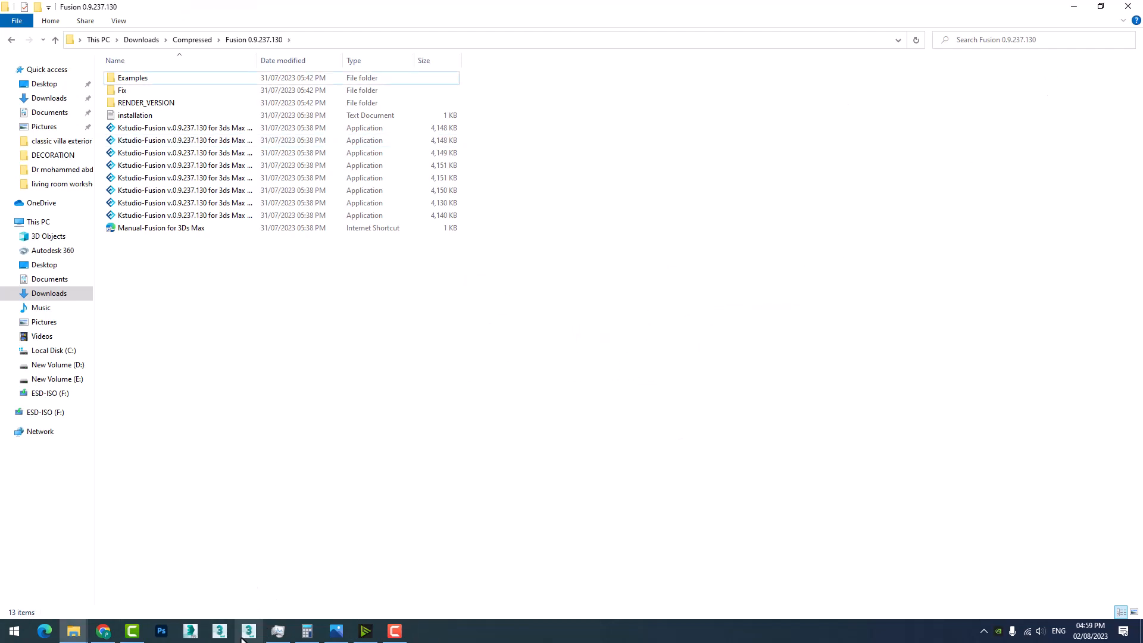
# Install Fusion v.0.9.237.130 for 3ds Max 2018 with the plugin files and Example Models, and finish the setup.
pyautogui.rightClick(211, 142)
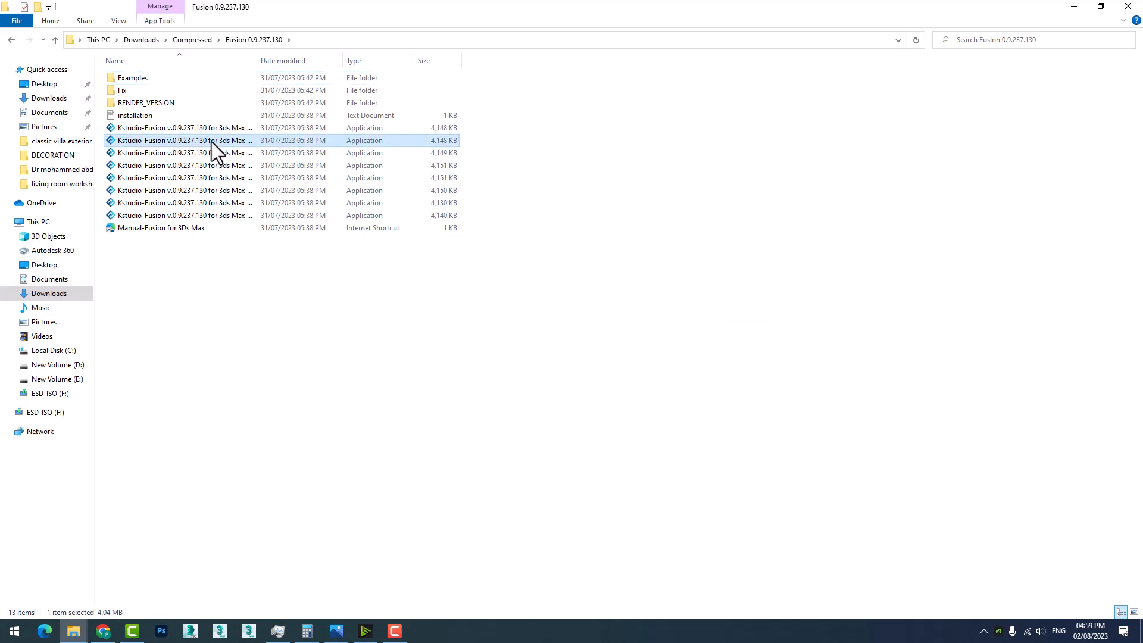
pyautogui.click(246, 176)
pyautogui.moveTo(691, 290); pyautogui.dragTo(684, 389)
pyautogui.click(643, 410)
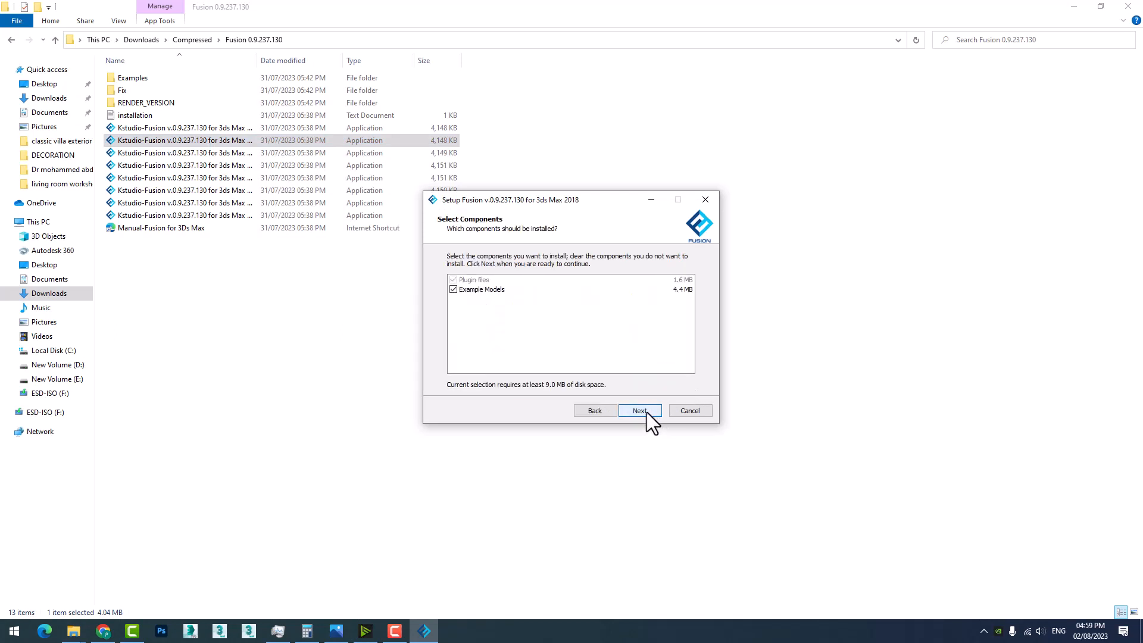
pyautogui.click(641, 411)
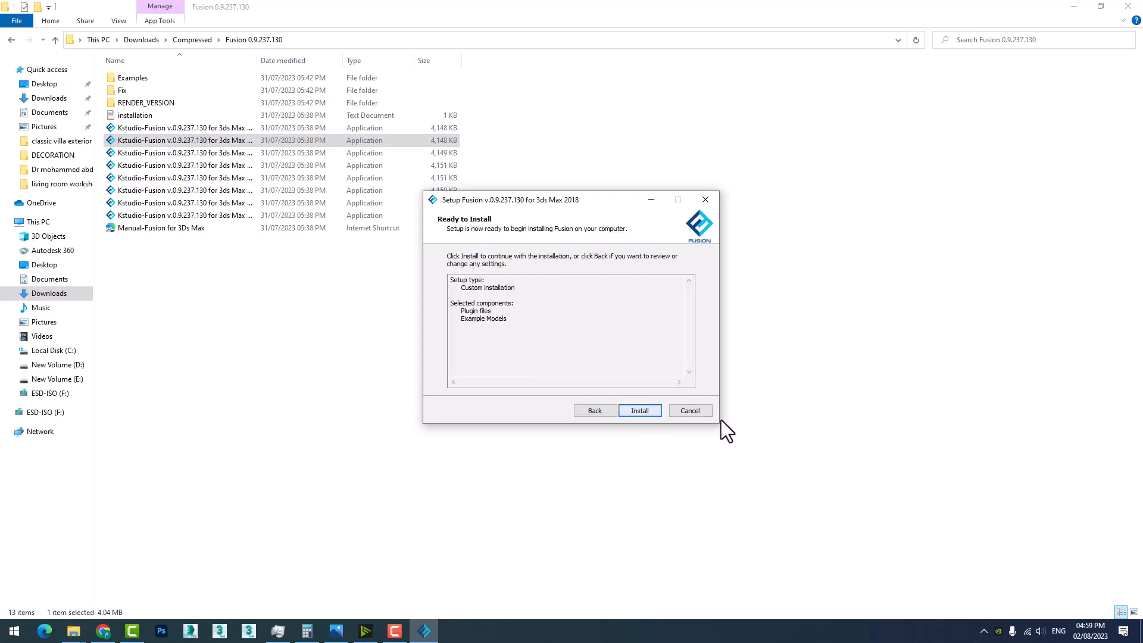
pyautogui.click(643, 410)
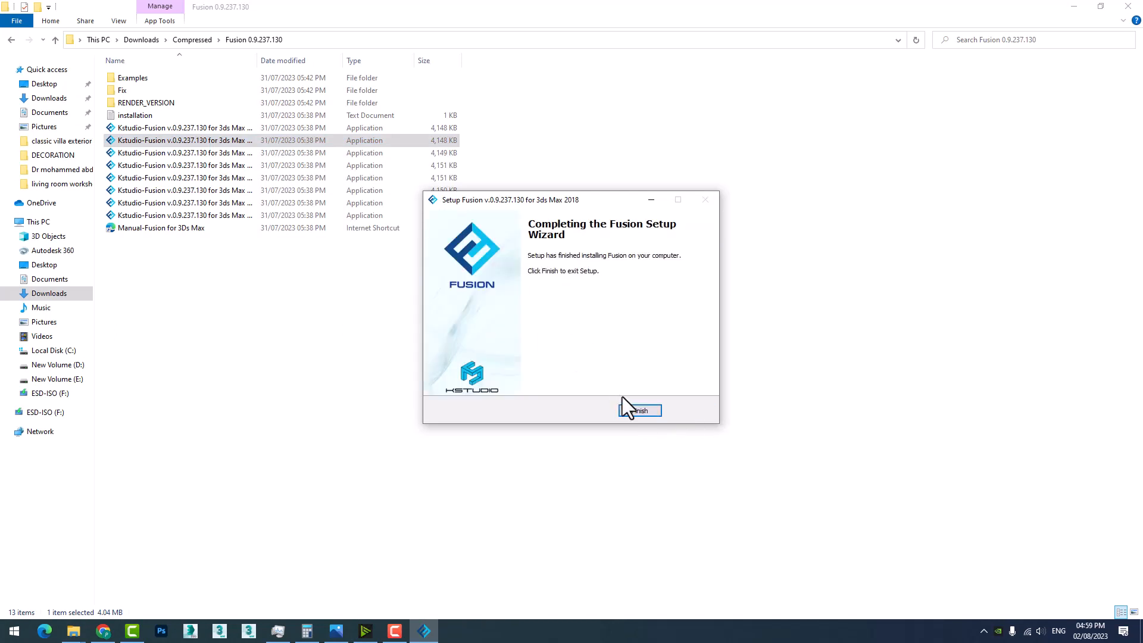
pyautogui.click(648, 410)
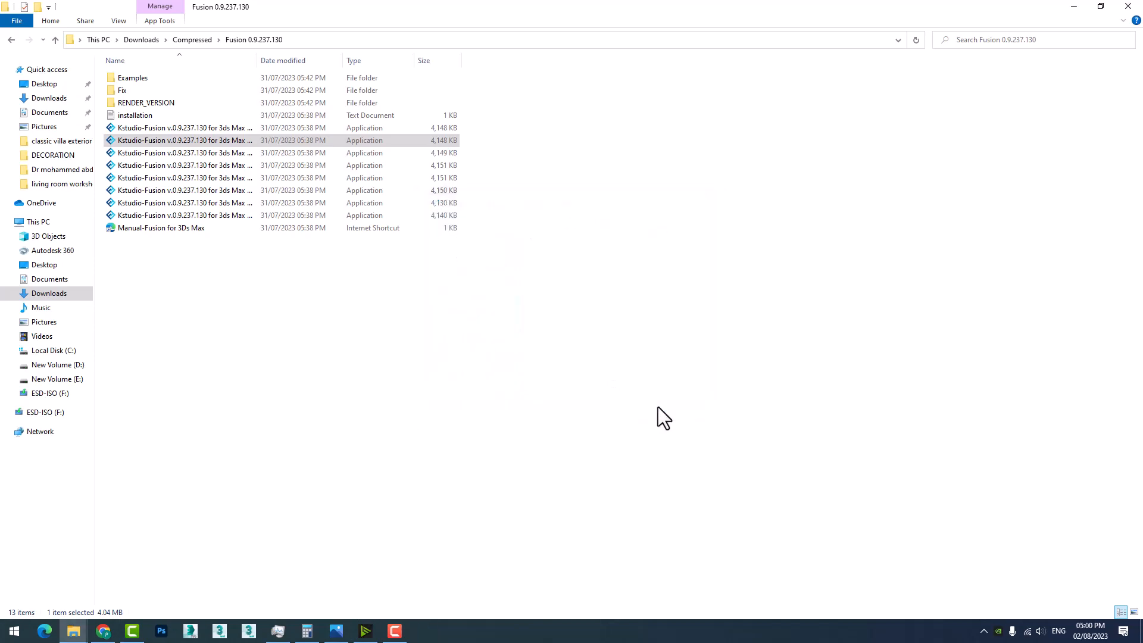
# Open the installation text file in Notepad and read its numbered setup instructions.
pyautogui.click(134, 116)
pyautogui.doubleClick(133, 115)
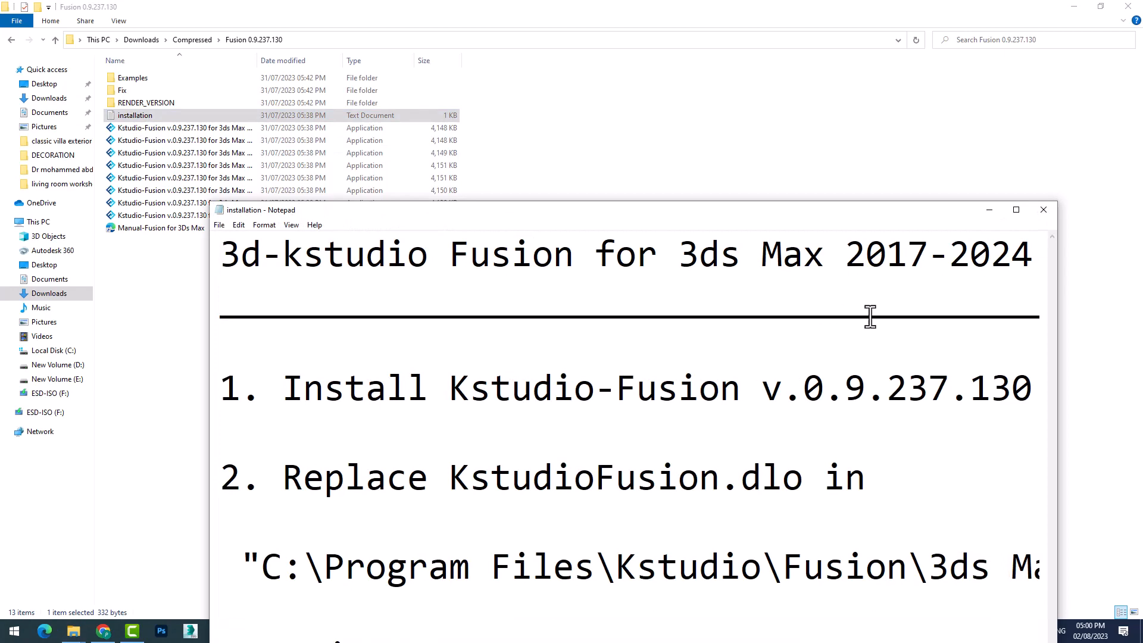
pyautogui.click(1015, 208)
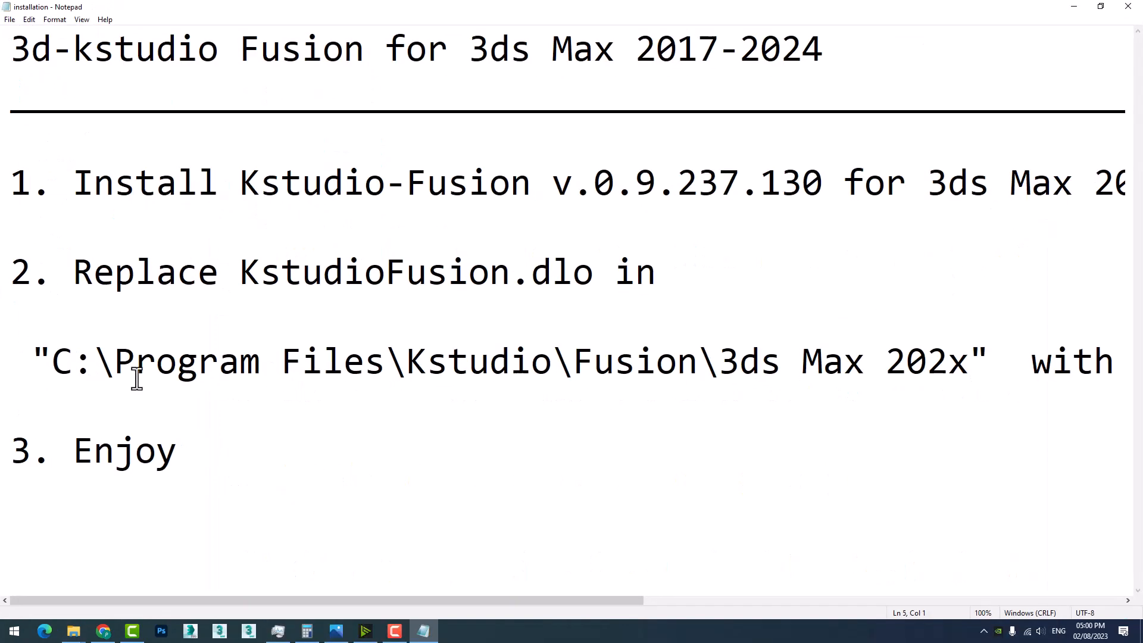
pyautogui.press('Down')
pyautogui.press('Down')
pyautogui.press('Down')
pyautogui.press('Down')
pyautogui.click(1101, 6)
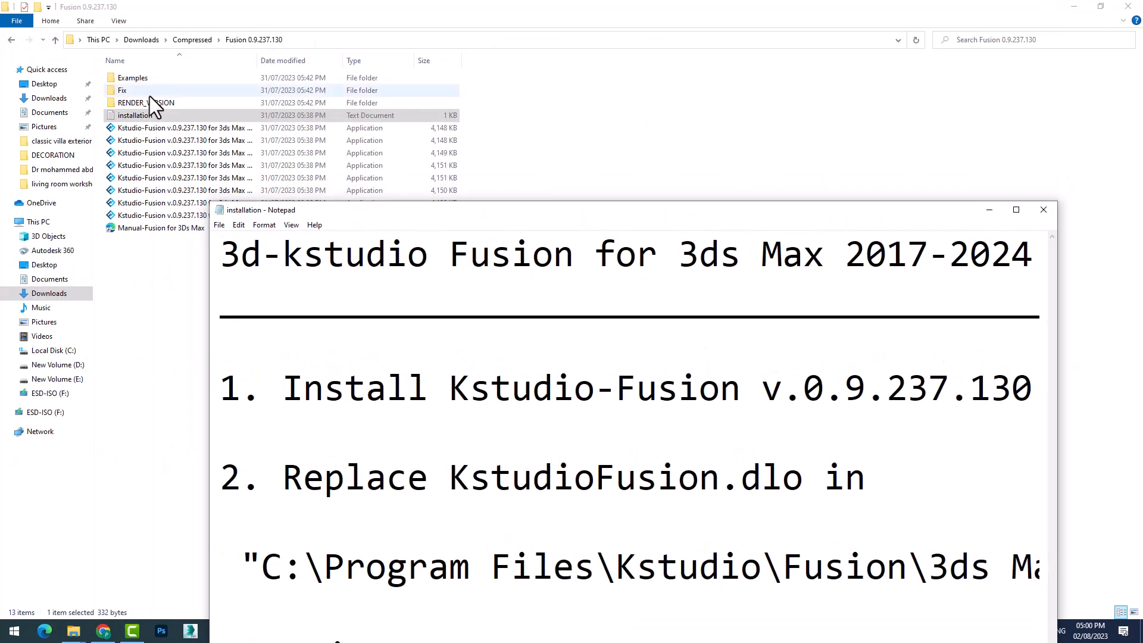
# Reduce the Notepad text zoom to 60% and read the full instruction on replacing KstudioFusion.dlo.
pyautogui.click(1016, 209)
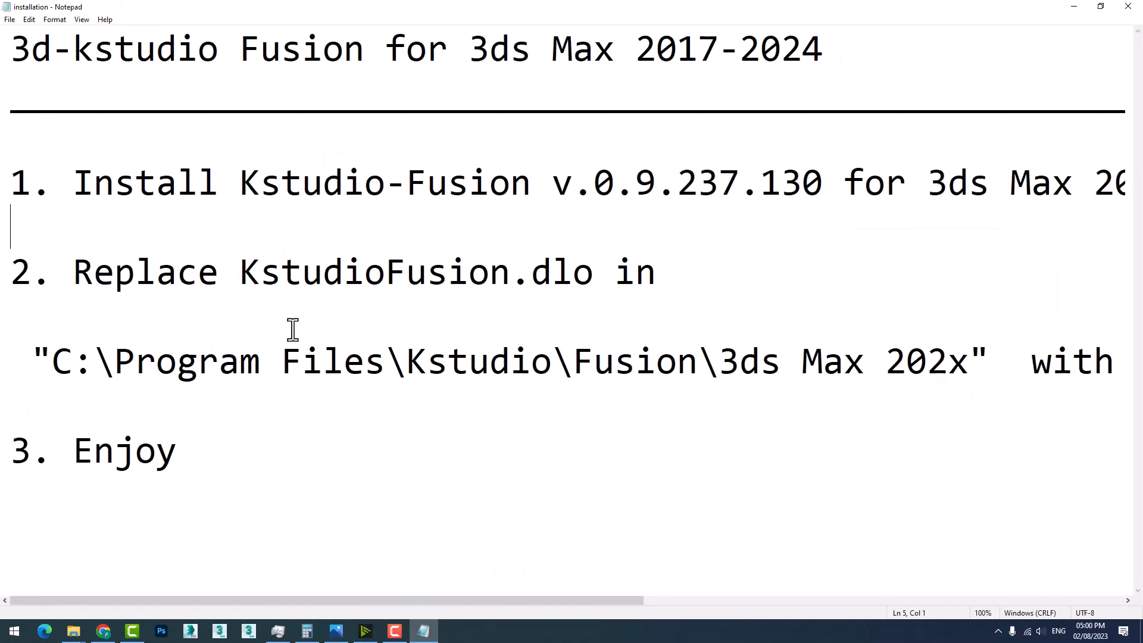
pyautogui.keyDown('ctrl'); pyautogui.scroll(-4, 293, 329); pyautogui.keyUp('ctrl')
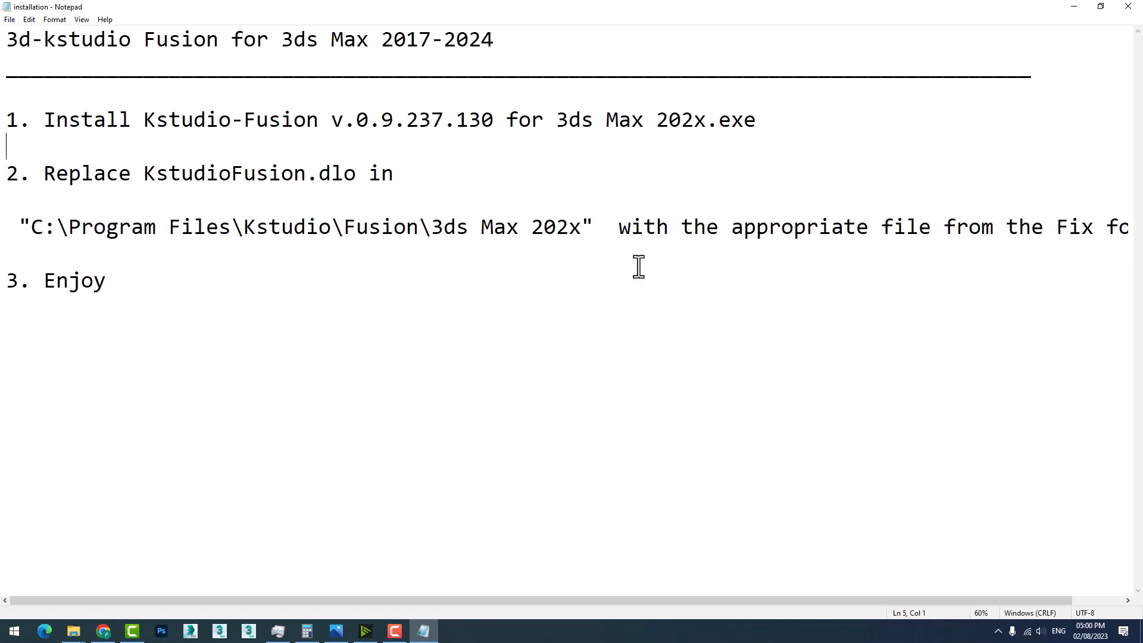
pyautogui.moveTo(670, 601); pyautogui.dragTo(806, 628)
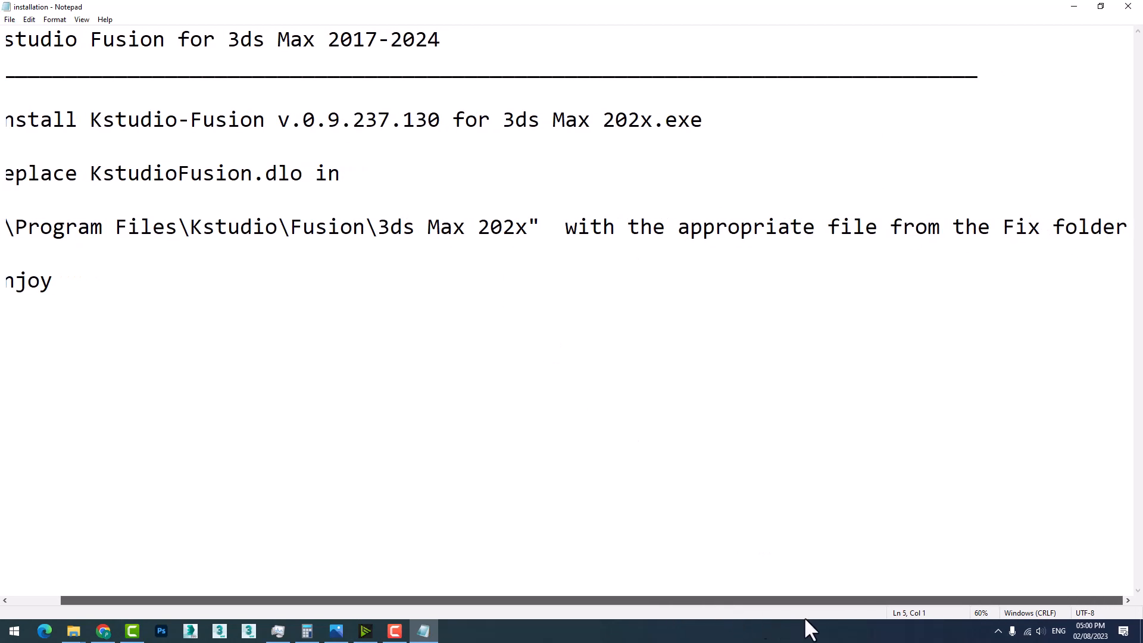
pyautogui.click(1101, 6)
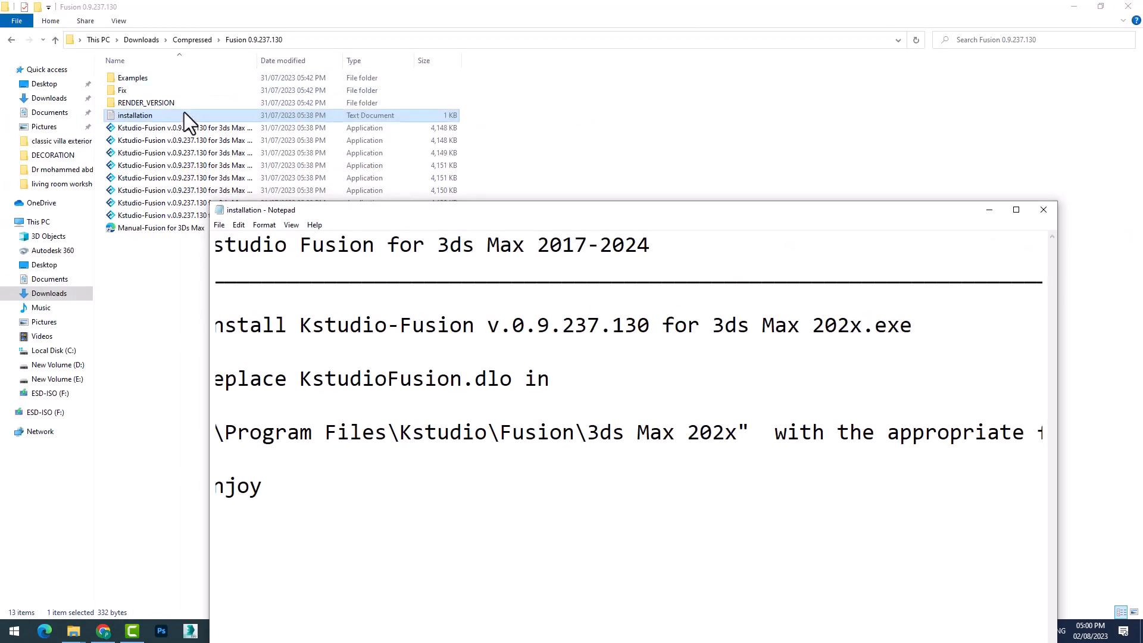
# Open the 3ds Max 2015 folder inside RENDER_VERSION and inspect the KstudioFusion.dlo file.
pyautogui.doubleClick(163, 104)
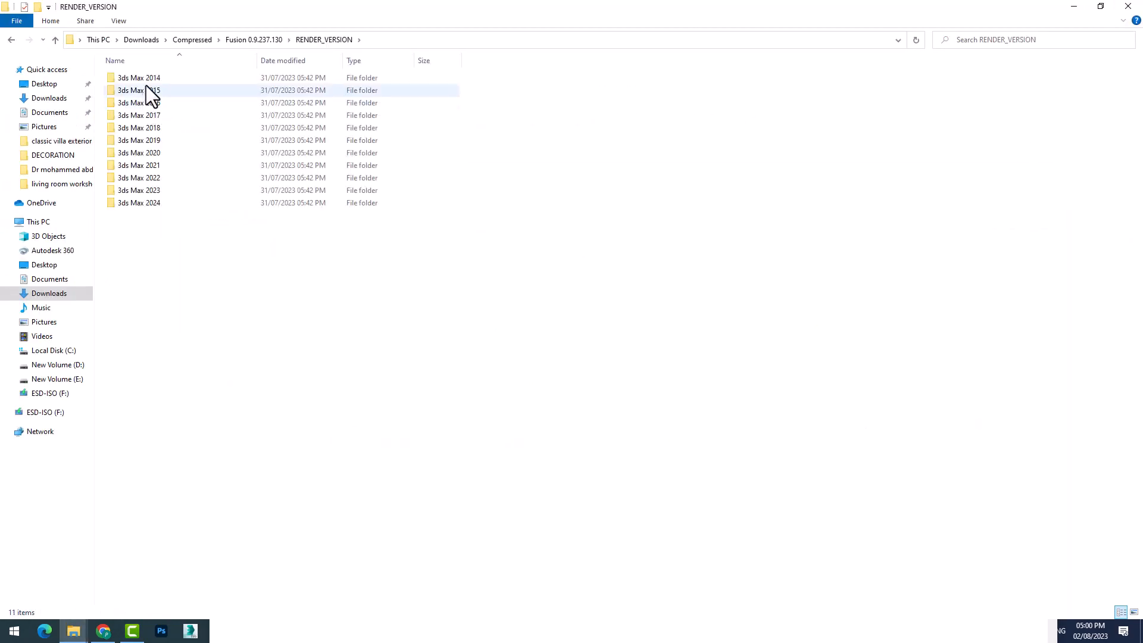
pyautogui.doubleClick(145, 90)
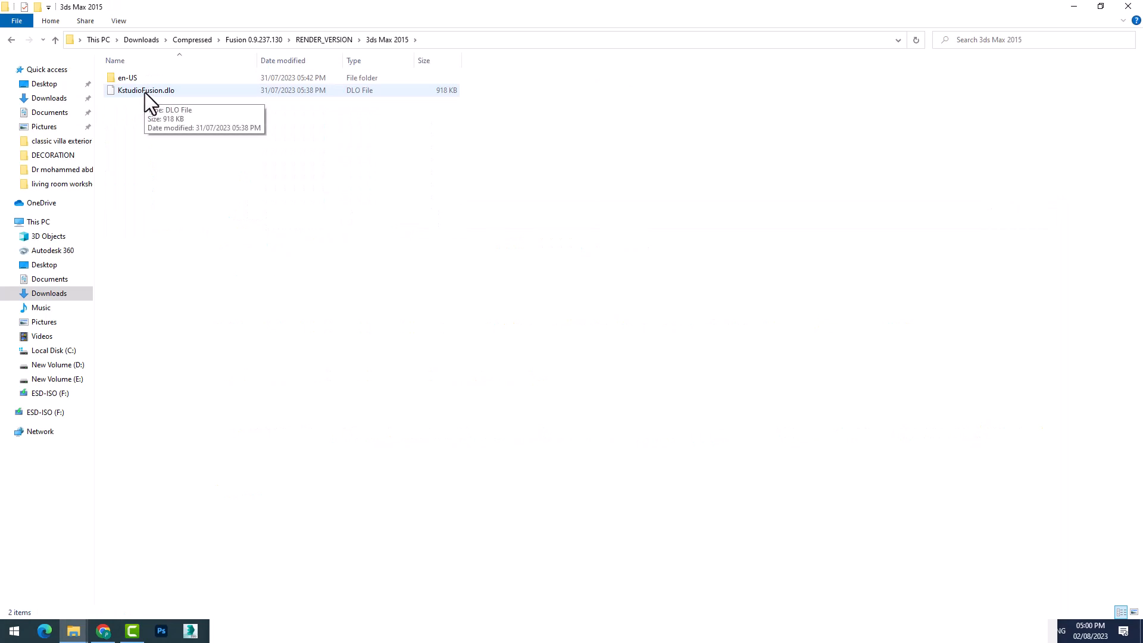
pyautogui.rightClick(145, 91)
pyautogui.click(552, 198)
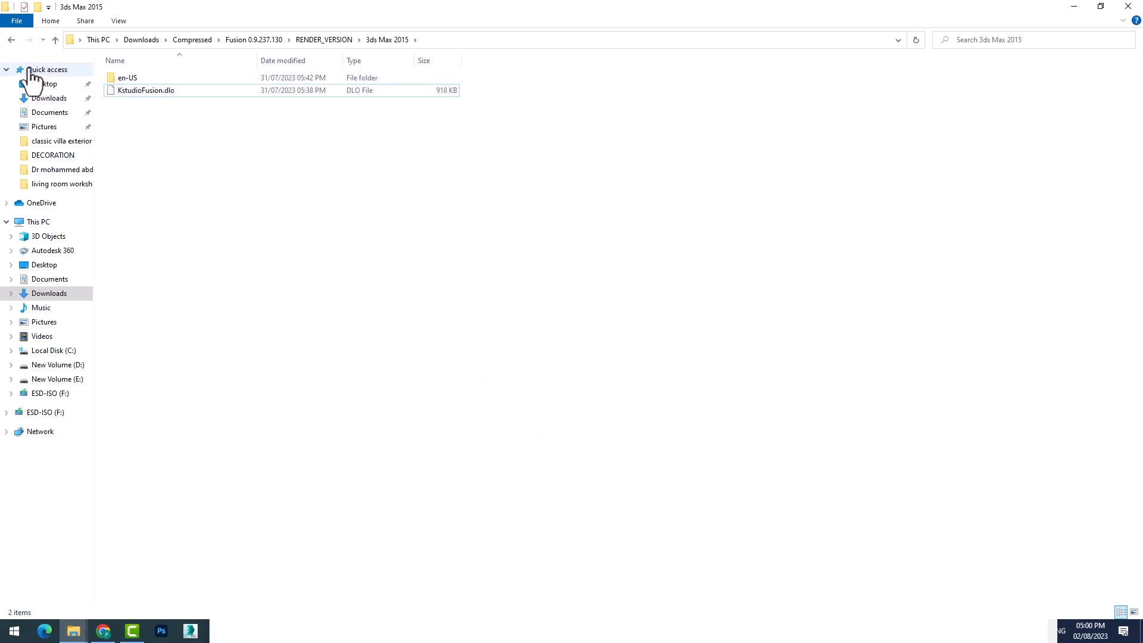
# Return to the Fusion 0.9.237.130 folder and look inside its Fix folder.
pyautogui.click(11, 40)
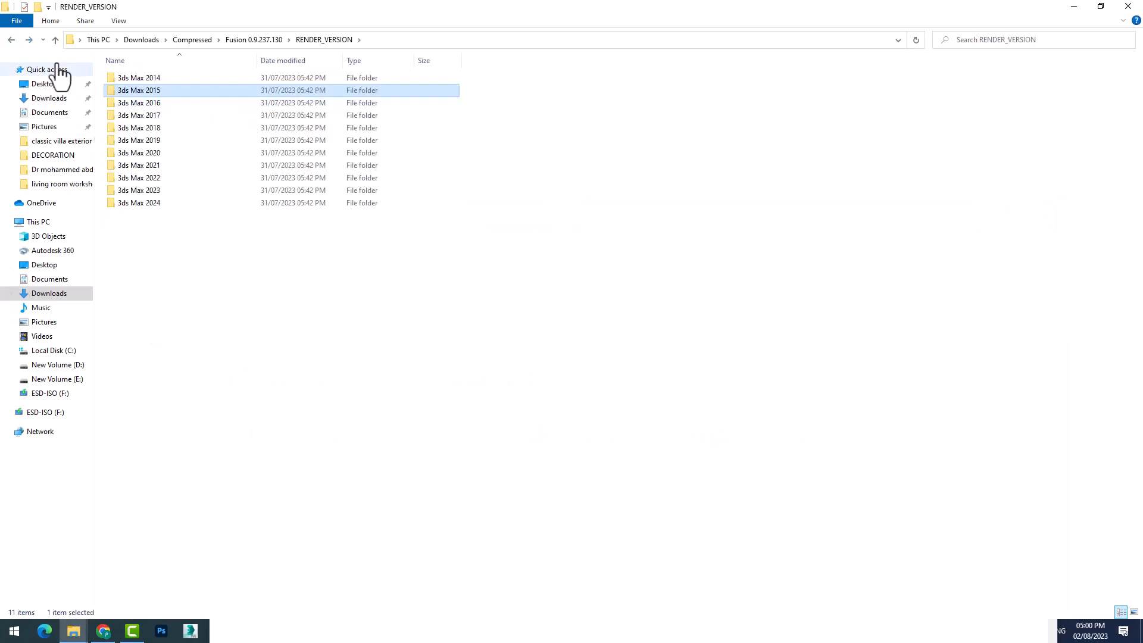
pyautogui.click(11, 39)
pyautogui.click(124, 91)
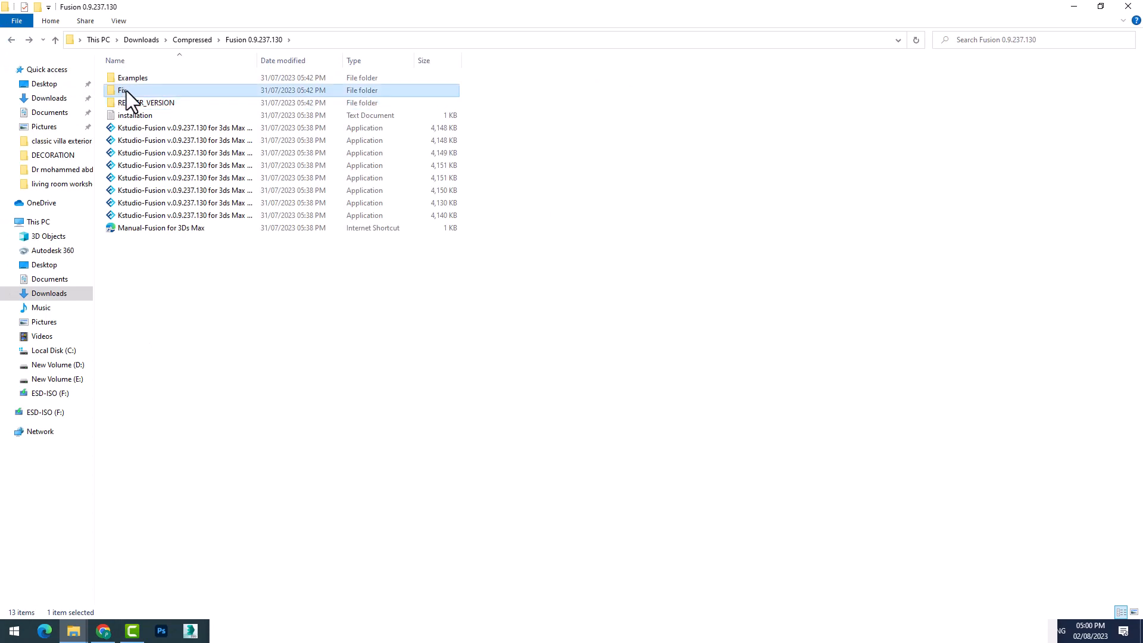
pyautogui.doubleClick(125, 91)
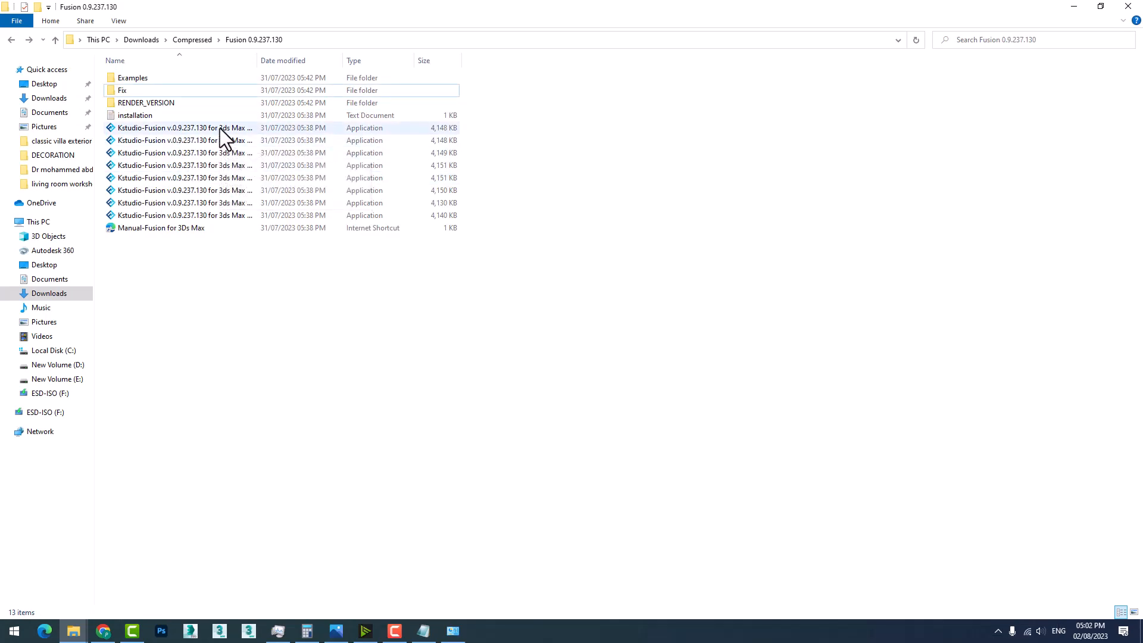
# Check the Kstudio-Fusion v.0.9.237.130 installer files to see which 3ds Max version each one targets.
pyautogui.click(225, 140)
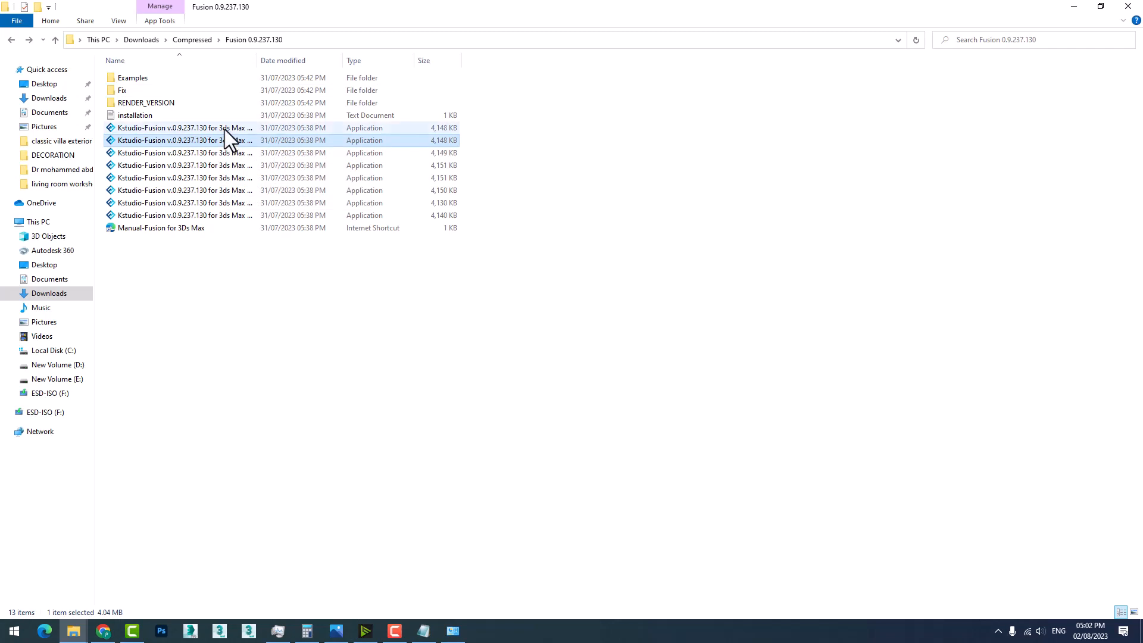
pyautogui.click(226, 215)
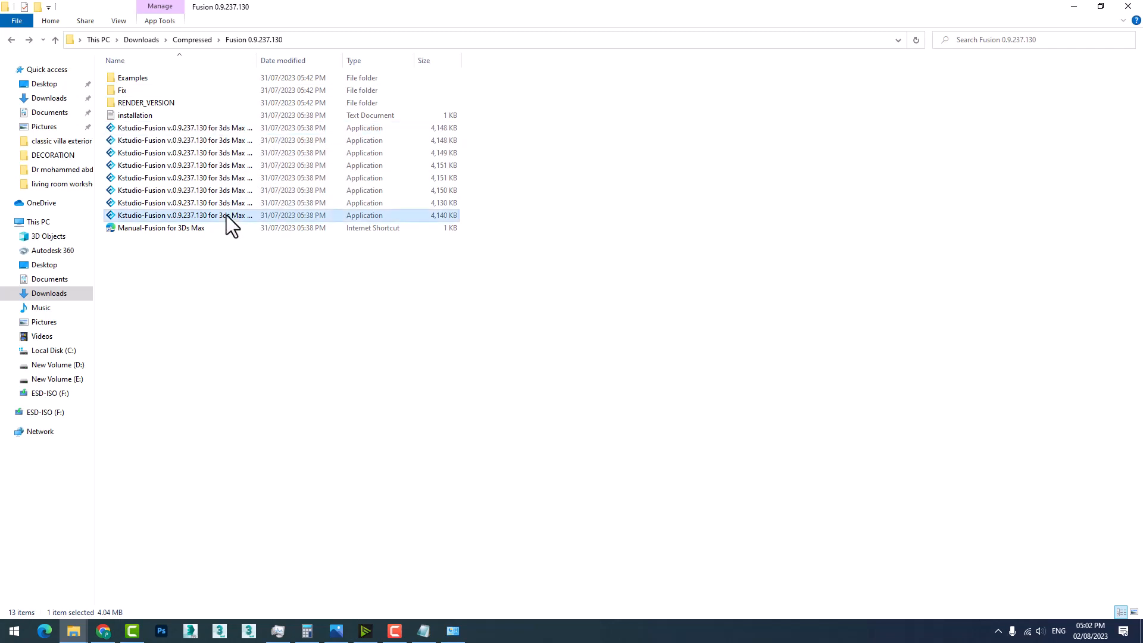
pyautogui.click(241, 129)
pyautogui.click(239, 131)
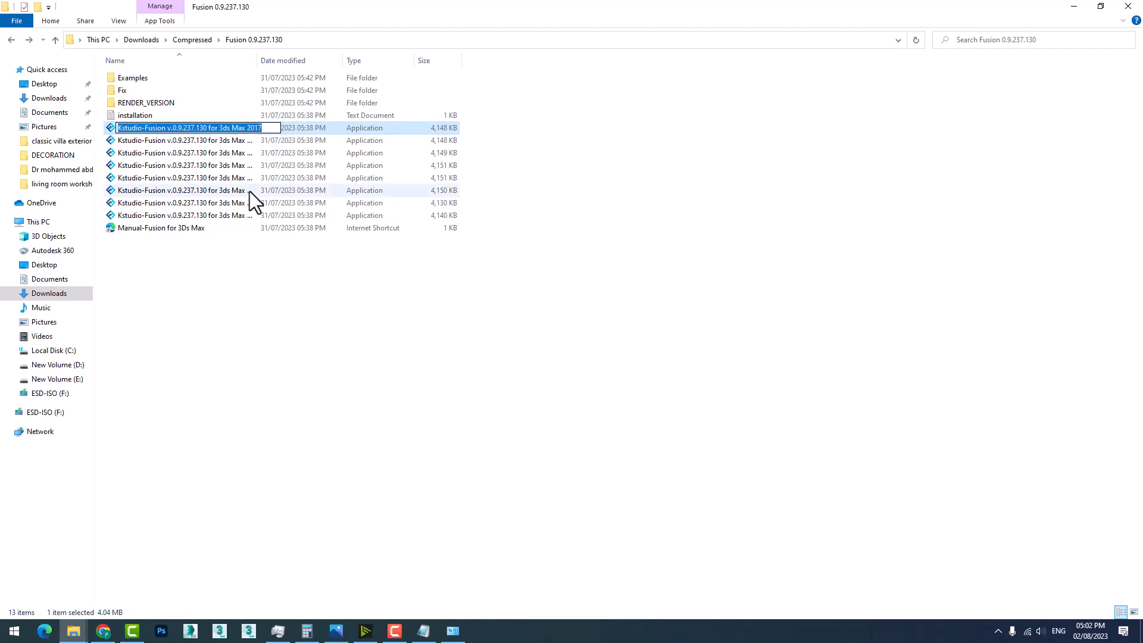
pyautogui.click(250, 258)
pyautogui.click(238, 215)
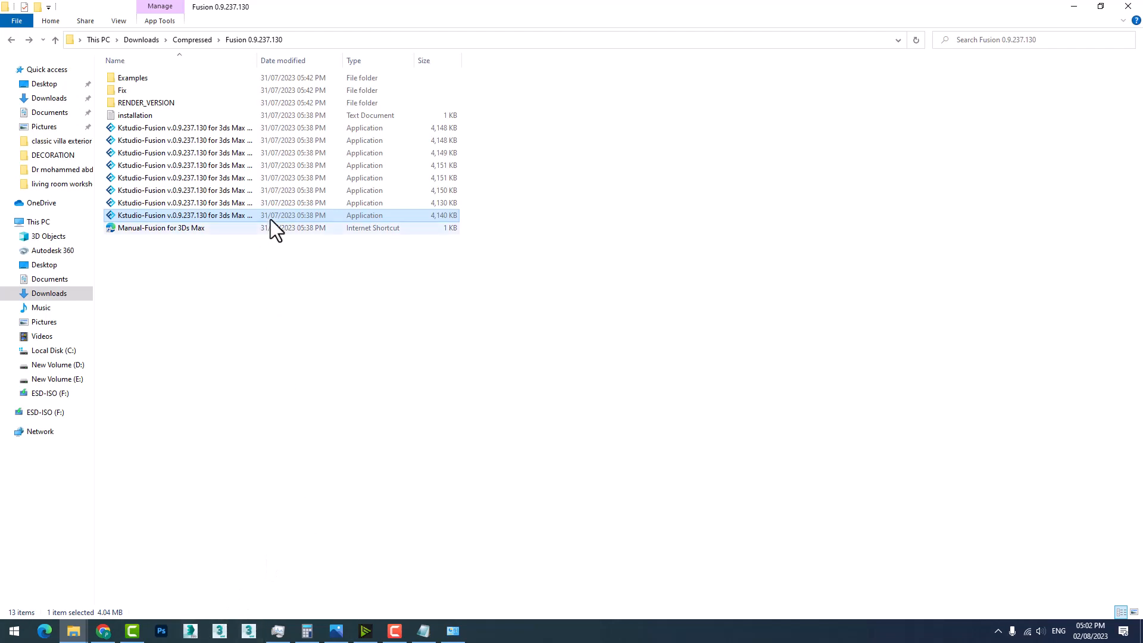
# Run the Kstudio-Fusion installer for 3ds Max 2017 as administrator, accept the license, install the plugin files and Example Models, and finish the setup.
pyautogui.click(218, 131)
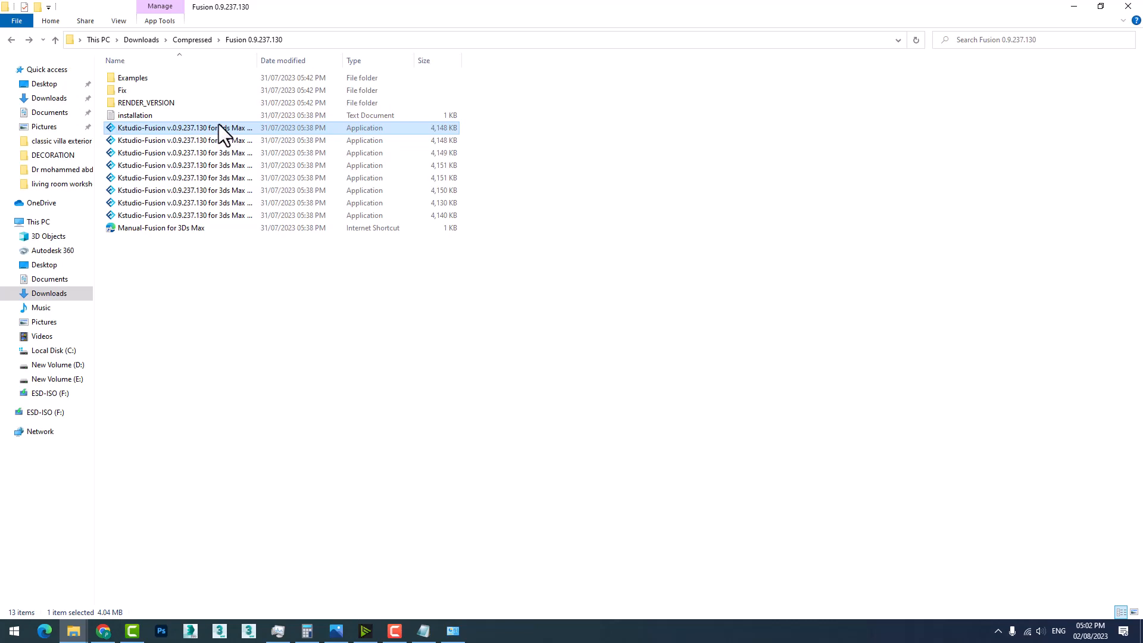
pyautogui.rightClick(219, 125)
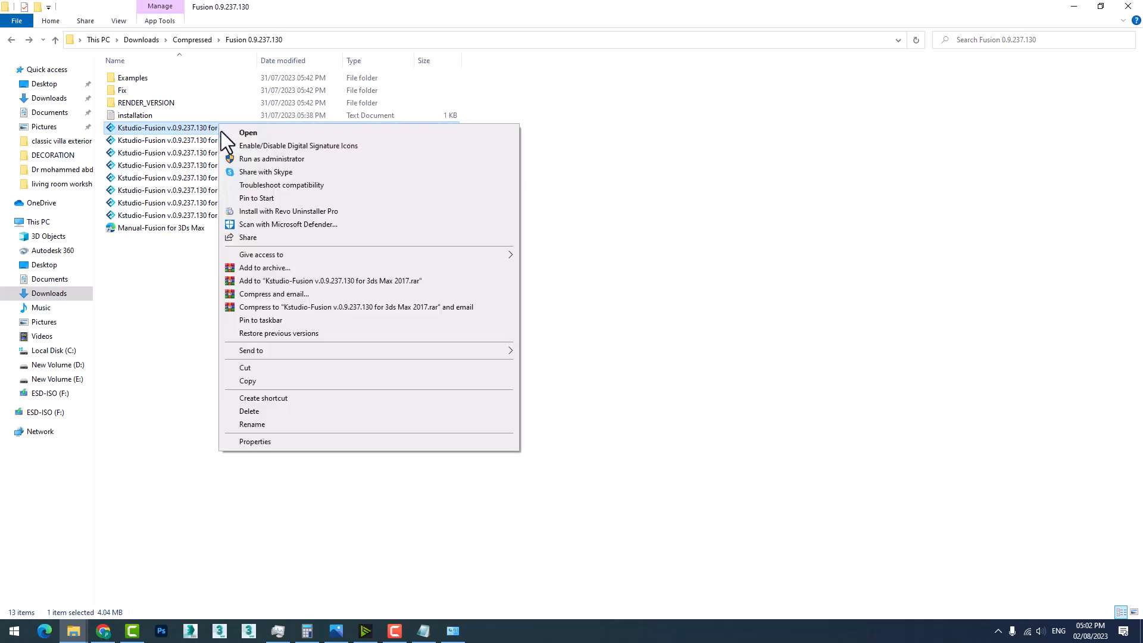
pyautogui.click(251, 159)
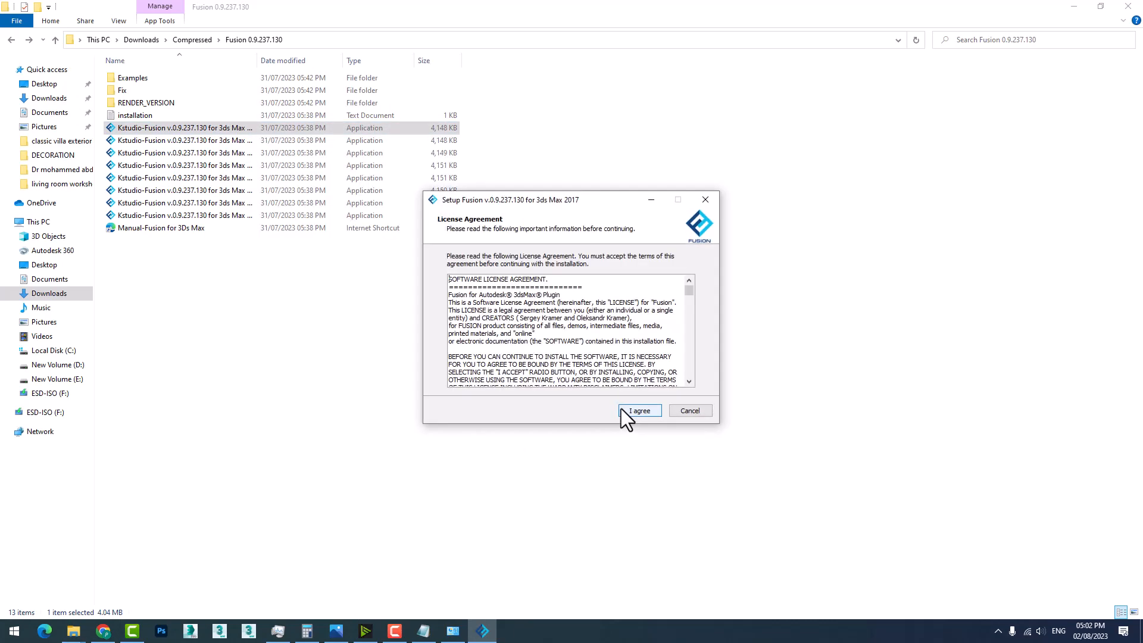
pyautogui.click(635, 409)
pyautogui.click(630, 408)
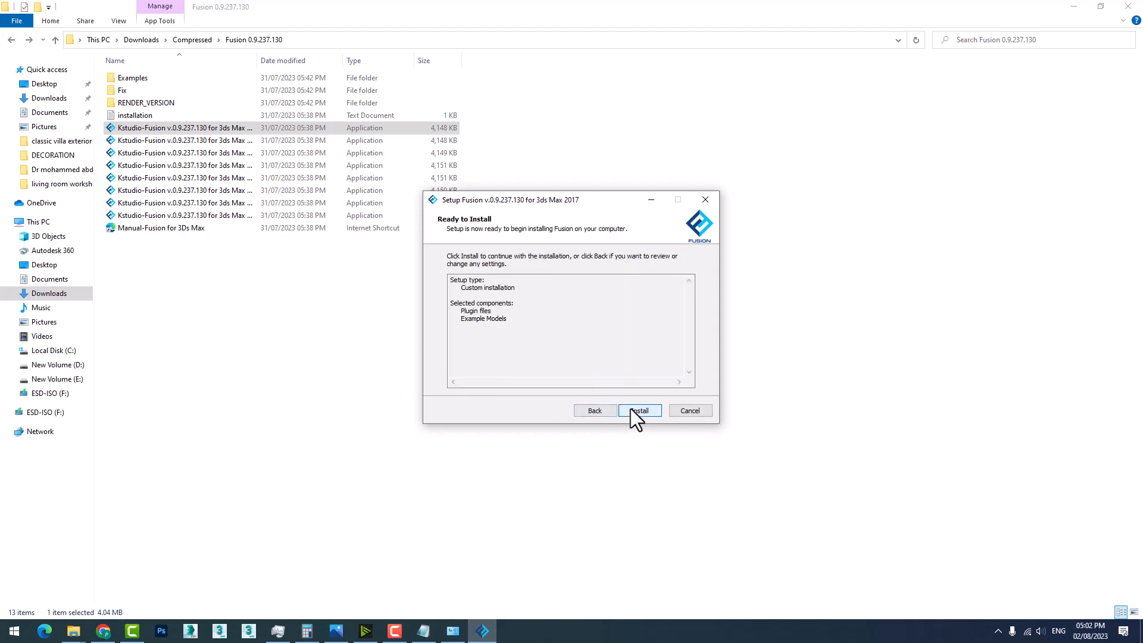
pyautogui.click(641, 414)
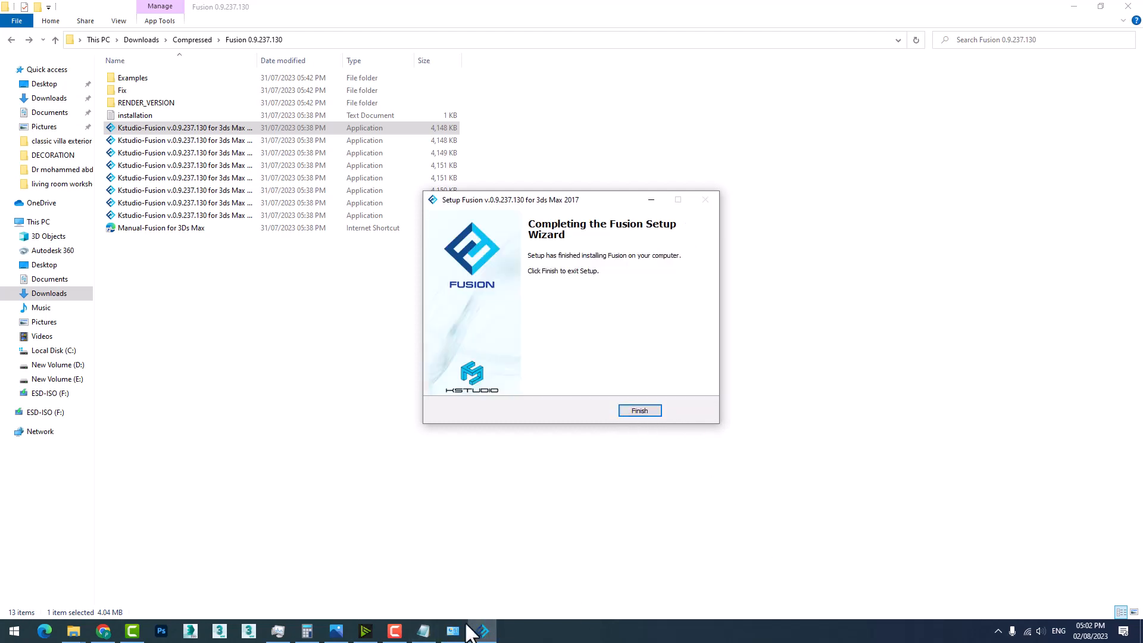
pyautogui.click(640, 410)
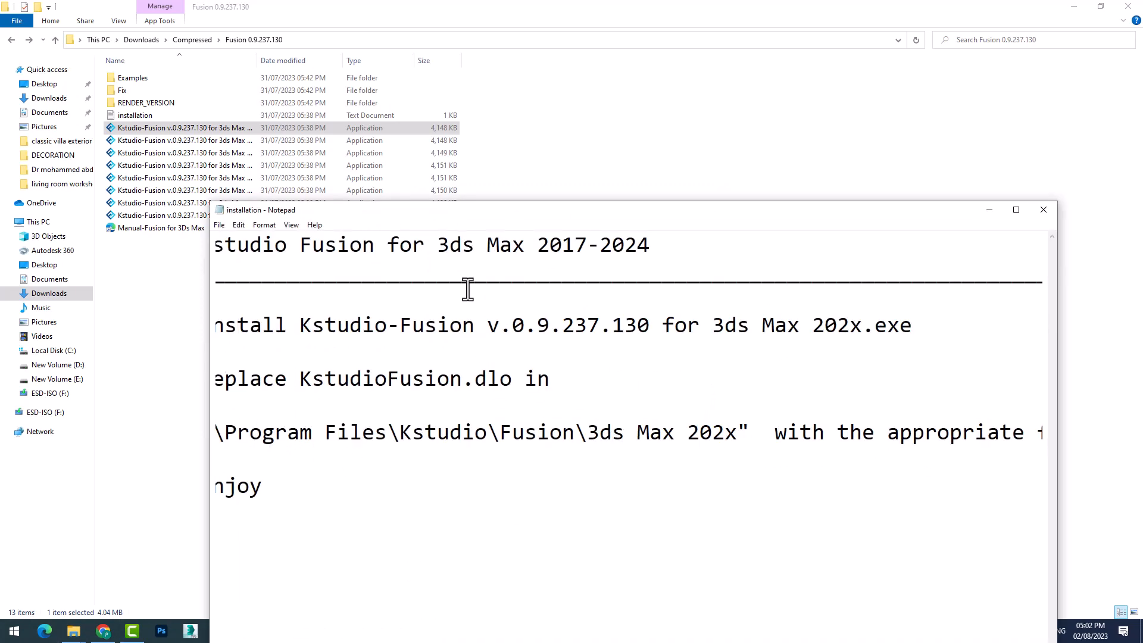
# Reread the installation note and inspect KstudioFusion.dlo in the 3ds Max 2017 folder inside RENDER_VERSION.
pyautogui.doubleClick(458, 218)
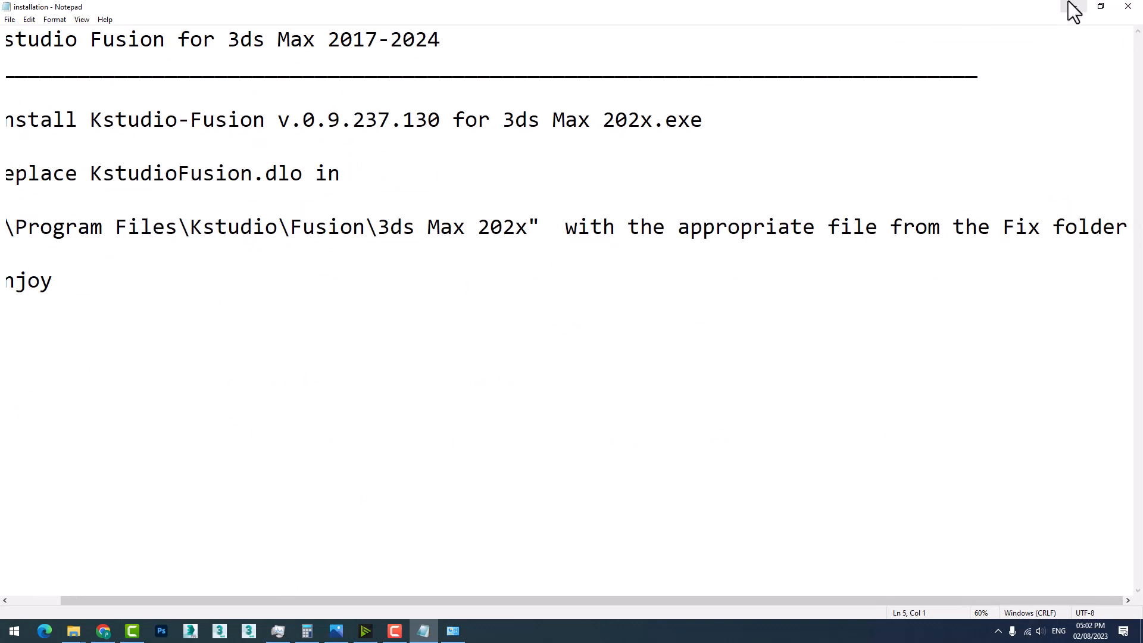
pyautogui.click(1100, 6)
pyautogui.click(144, 98)
pyautogui.doubleClick(144, 98)
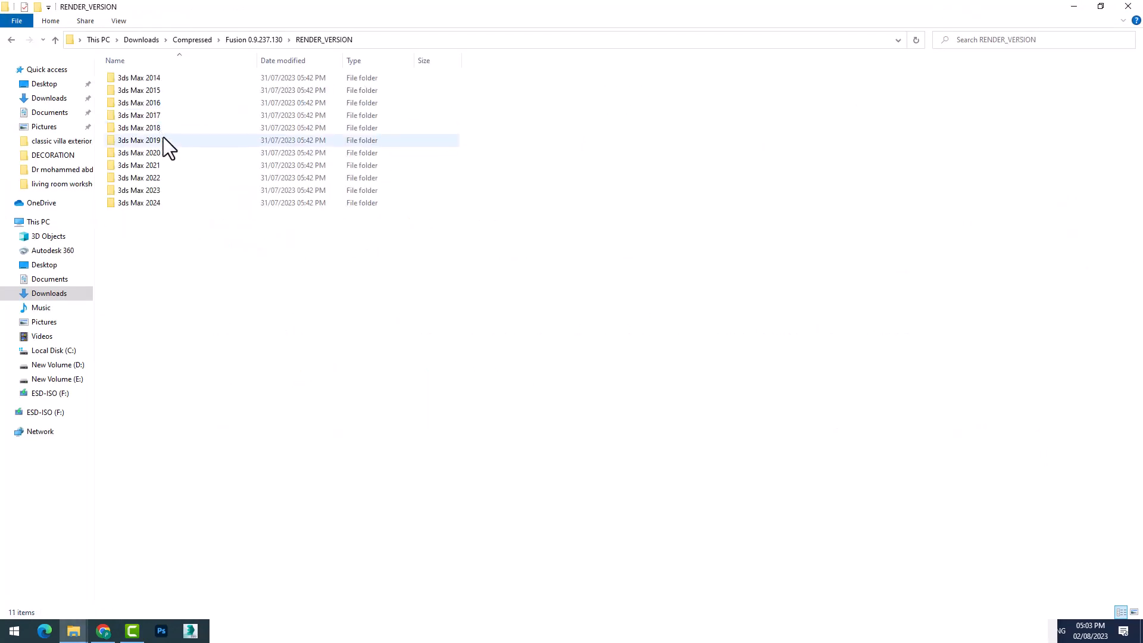
pyautogui.doubleClick(159, 115)
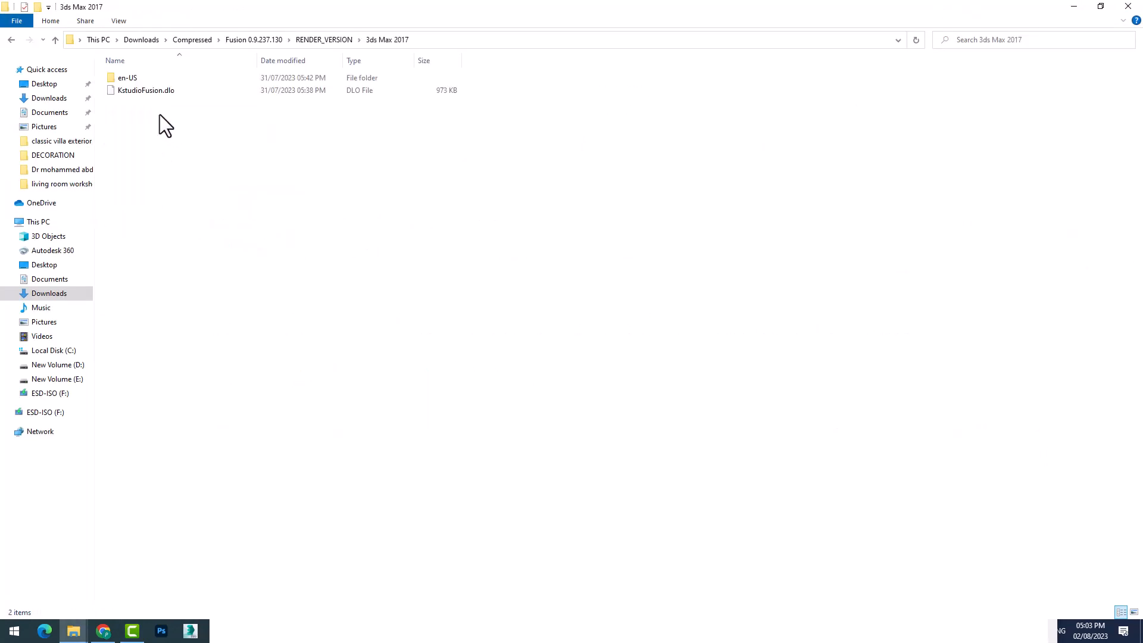
pyautogui.click(148, 95)
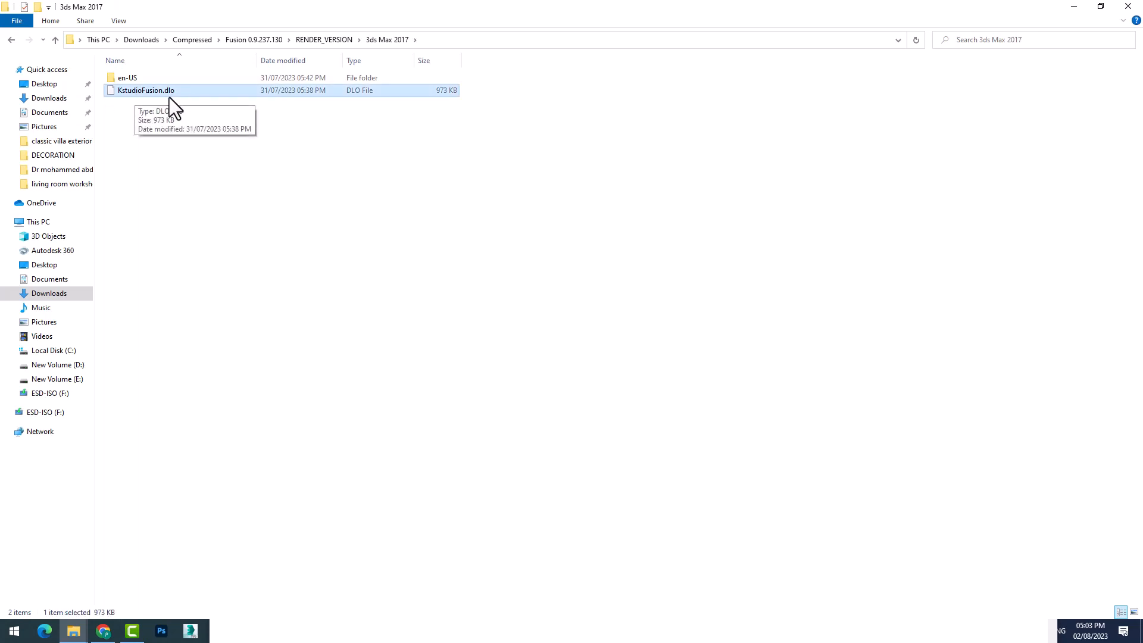
# Copy KstudioFusion.dlo from the 2017 folder inside the Fix folder.
pyautogui.click(11, 40)
pyautogui.click(11, 39)
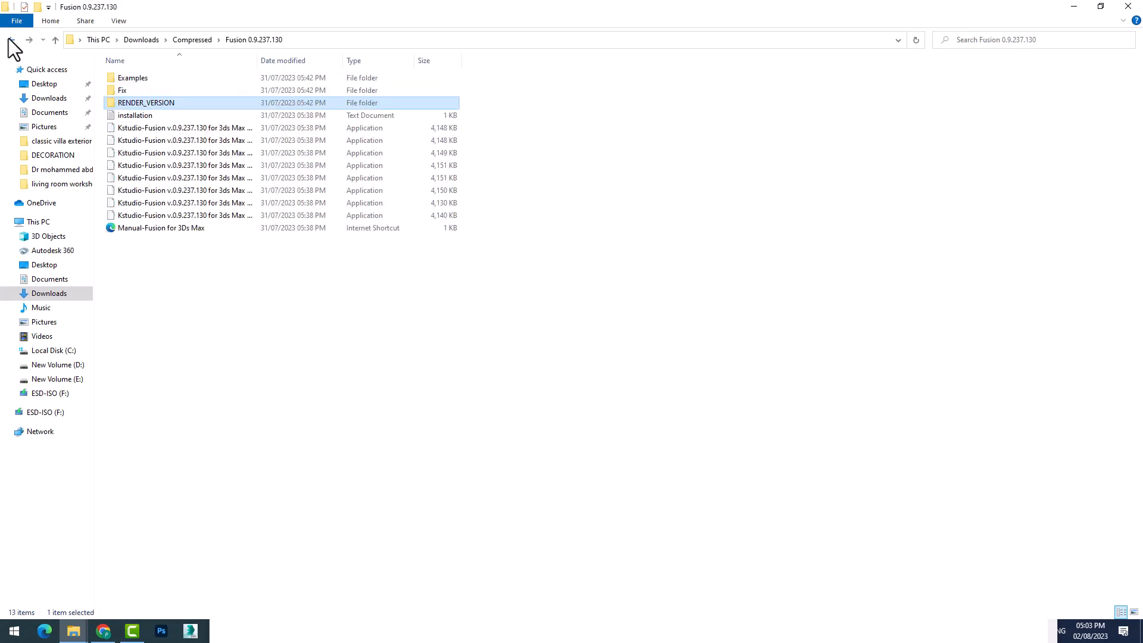
pyautogui.click(11, 40)
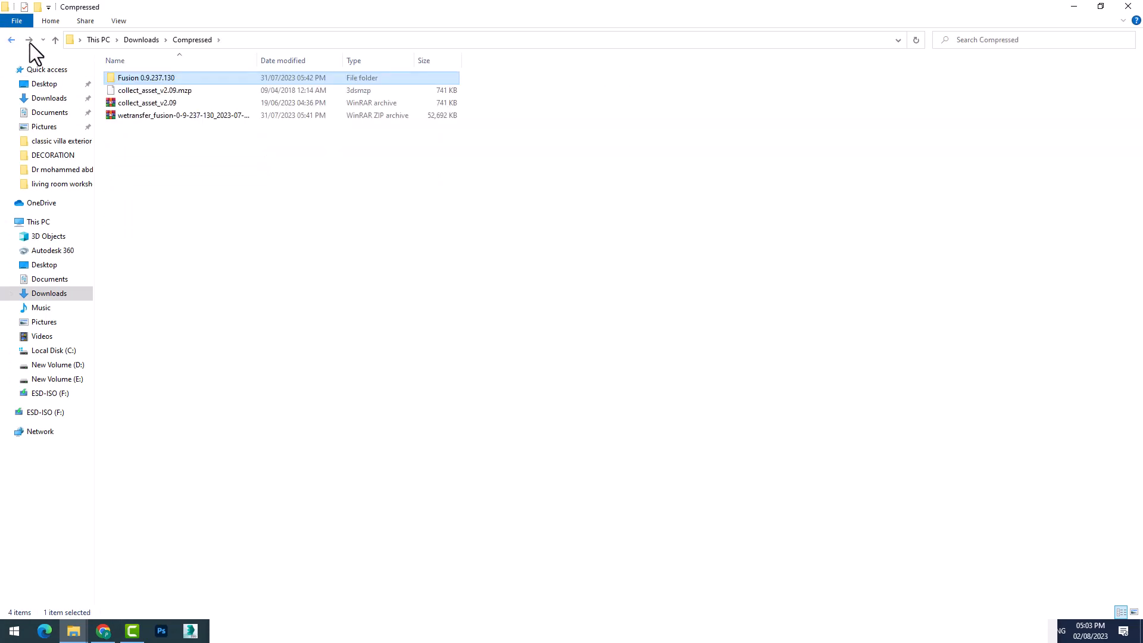
pyautogui.click(29, 40)
pyautogui.doubleClick(137, 90)
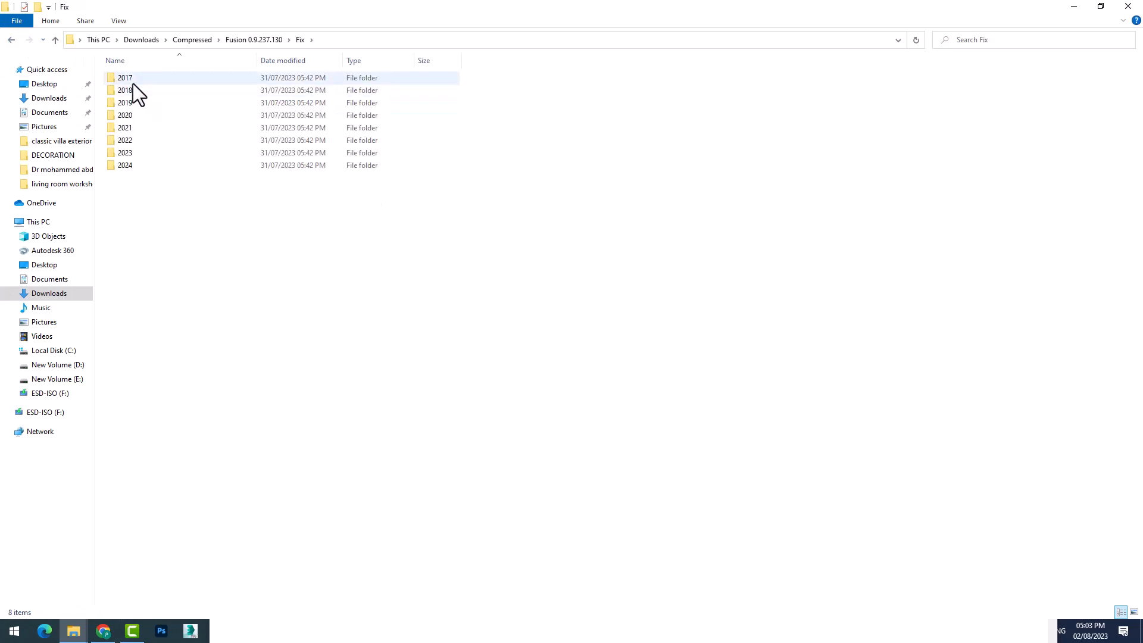
pyautogui.doubleClick(134, 78)
pyautogui.rightClick(133, 81)
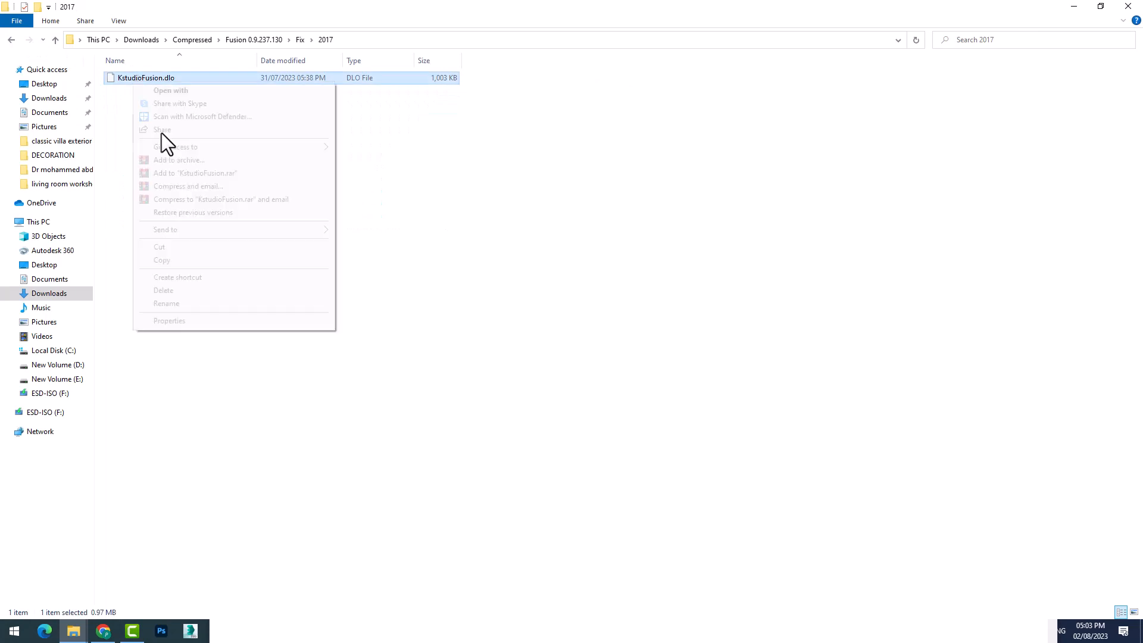
pyautogui.click(162, 259)
# Open the plugin's installation folder C:\Program Files\Kstudio\Fusion\3ds Max 2017.
pyautogui.click(51, 351)
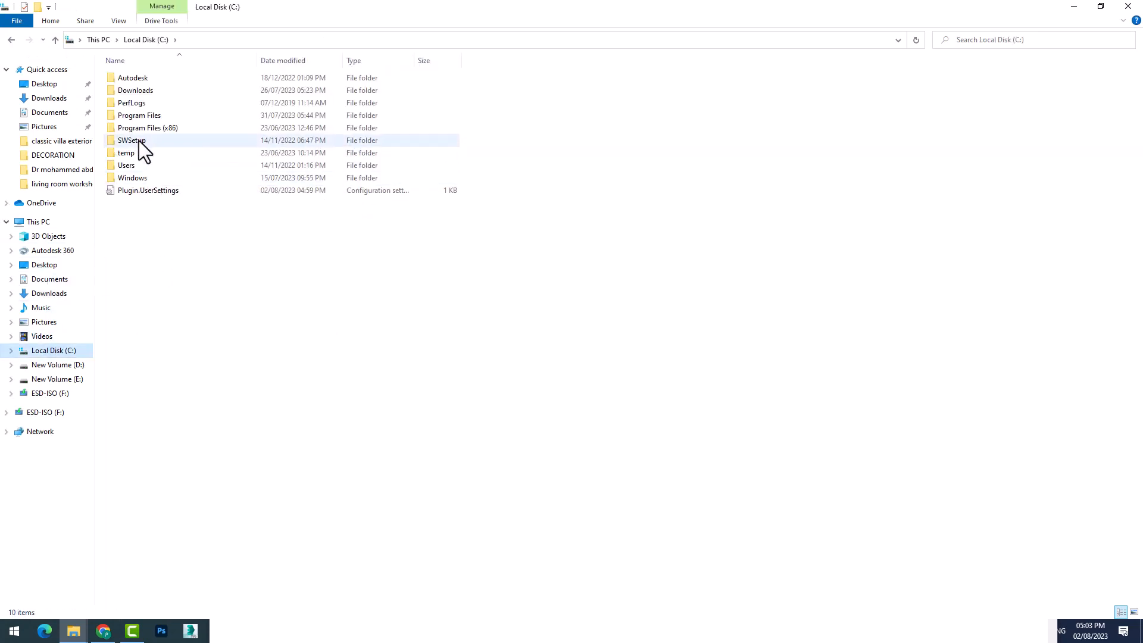
pyautogui.doubleClick(134, 116)
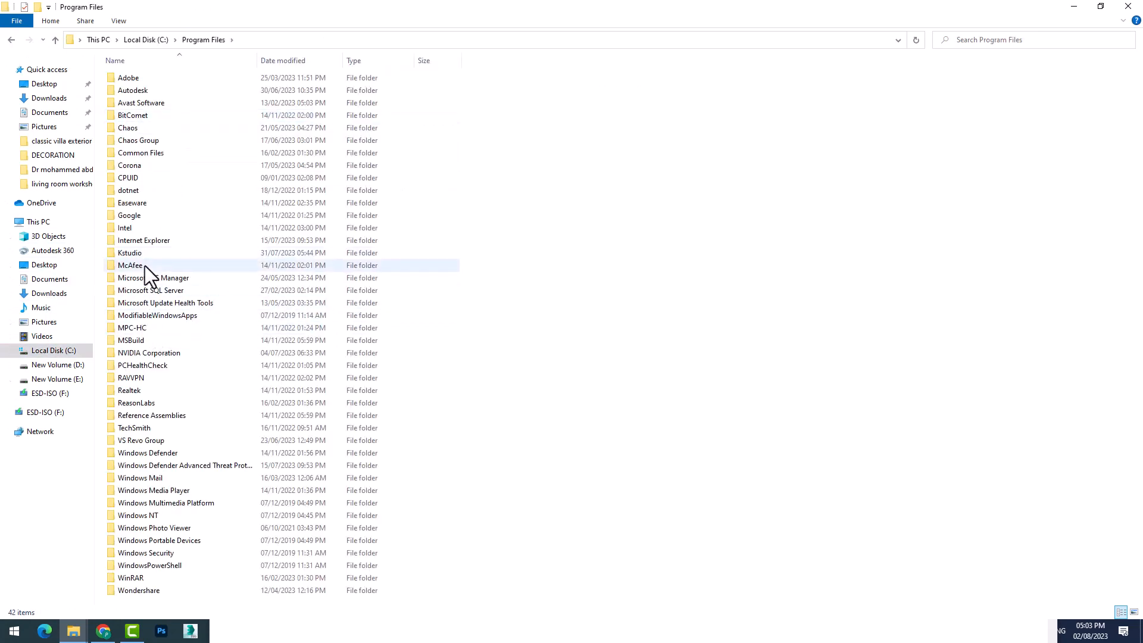
pyautogui.doubleClick(137, 252)
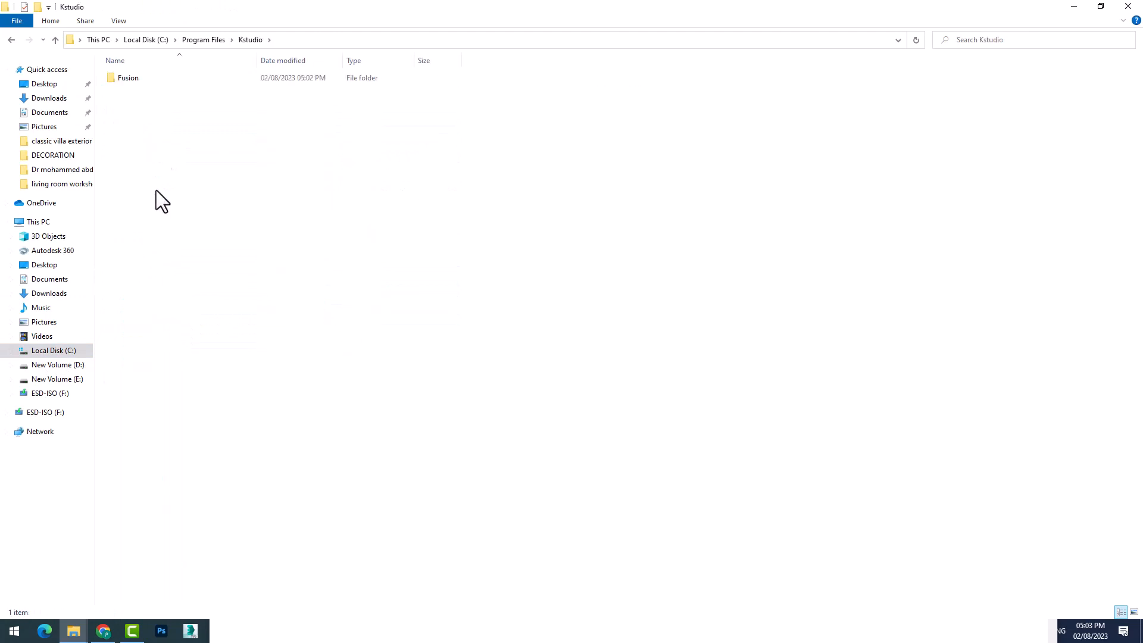
pyautogui.doubleClick(142, 82)
pyautogui.click(156, 80)
pyautogui.doubleClick(156, 80)
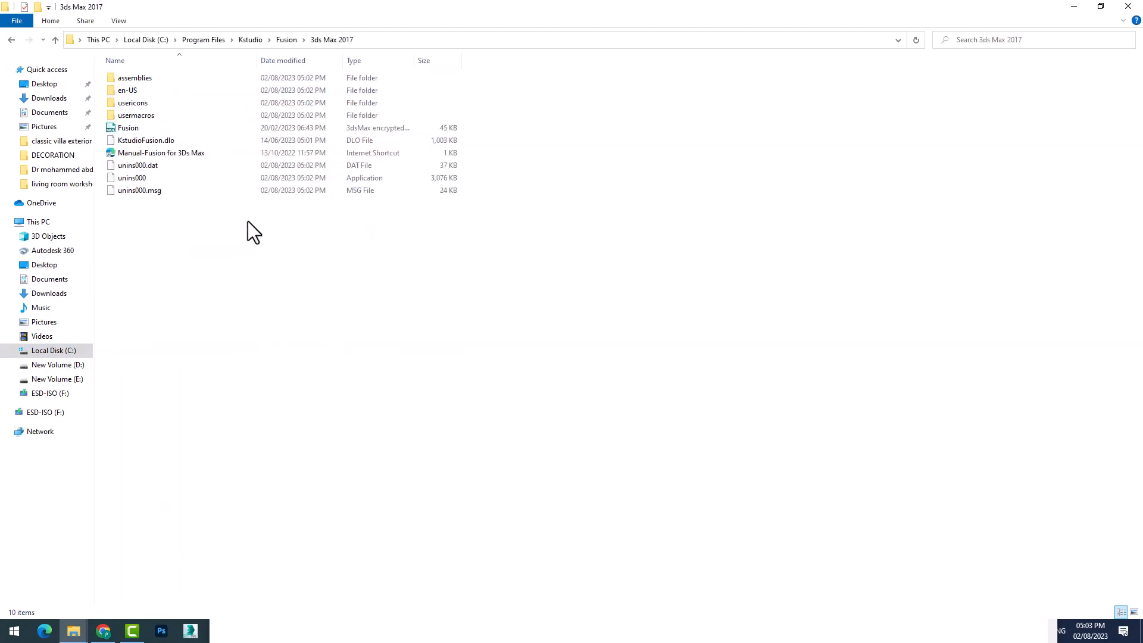
# Paste the copied KstudioFusion.dlo over the installed file, grant administrator permission, and minimize the Notepad window.
pyautogui.rightClick(178, 238)
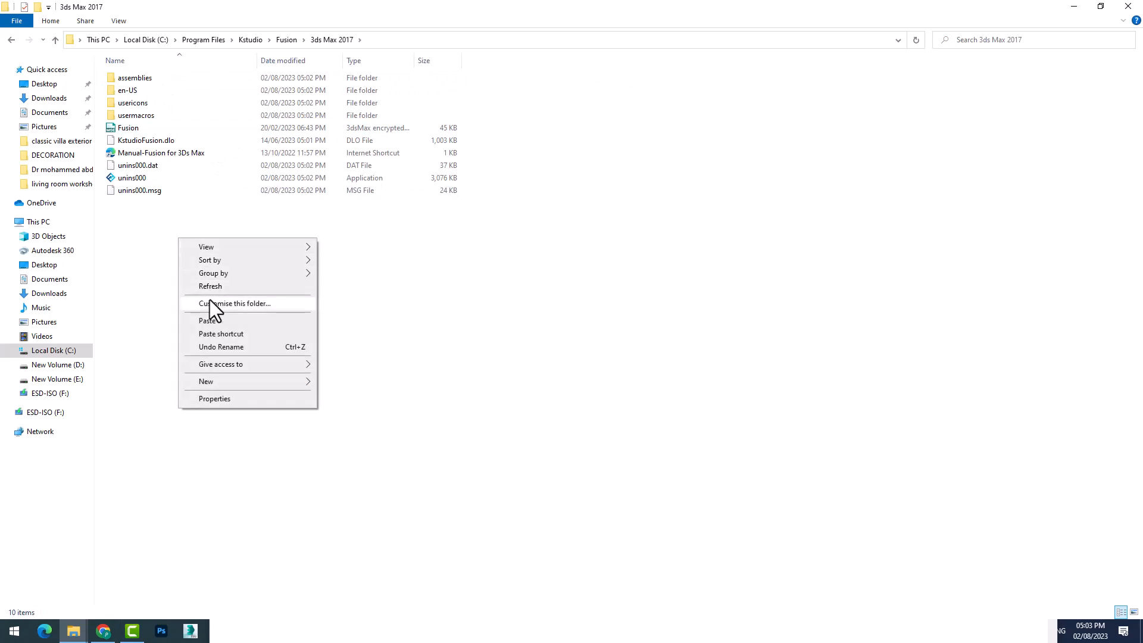
pyautogui.click(209, 320)
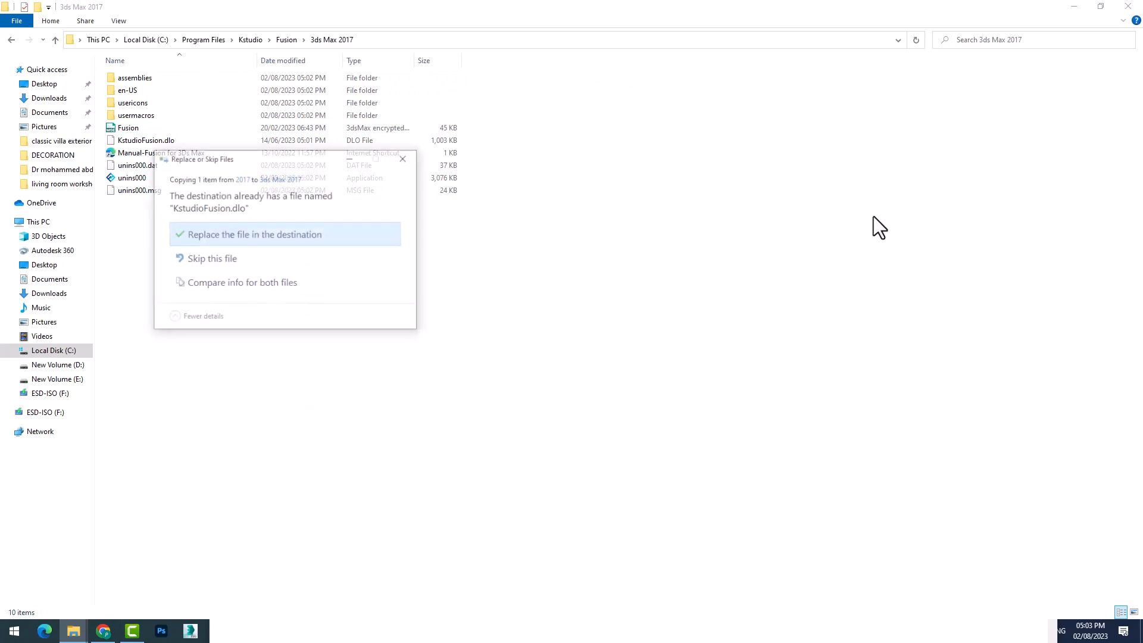
pyautogui.click(201, 236)
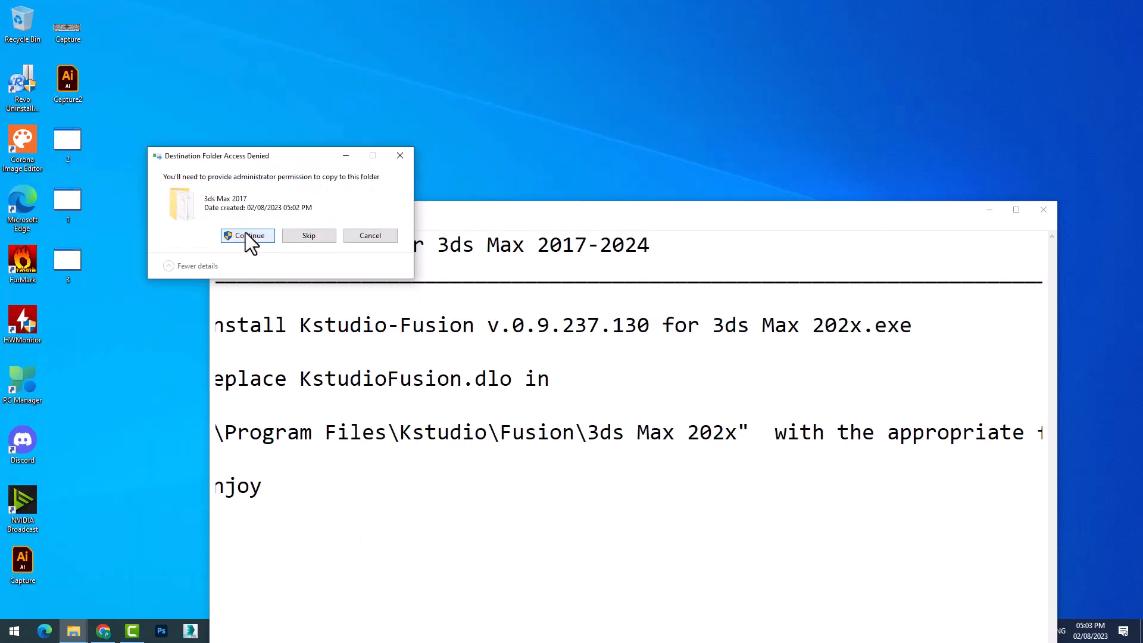
pyautogui.click(246, 234)
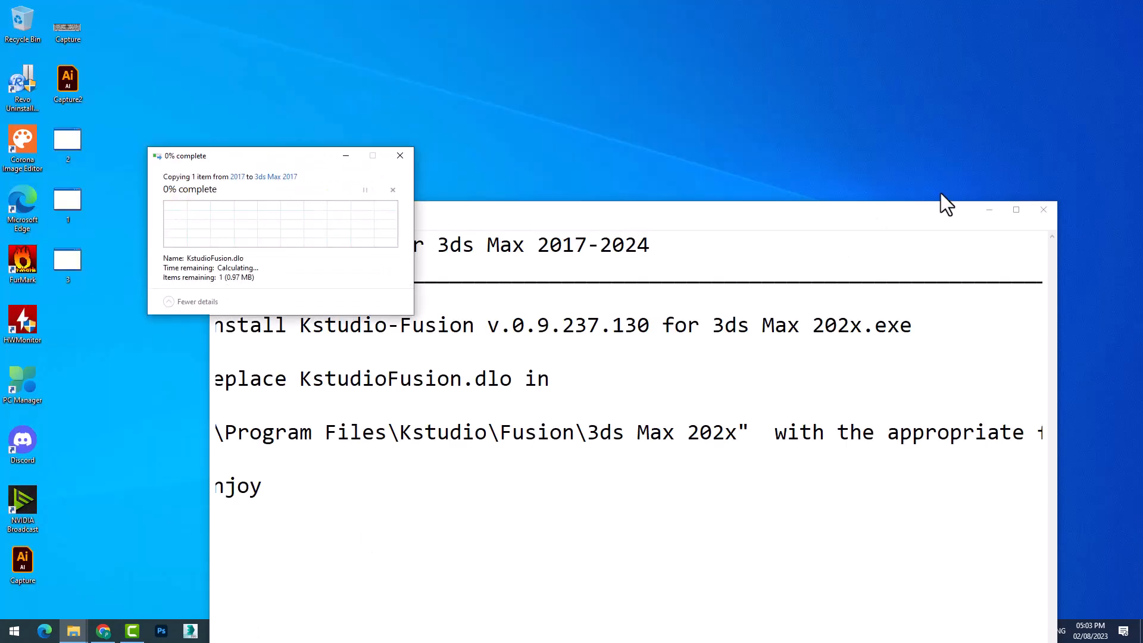
pyautogui.click(983, 212)
# Switch to 3ds Max 2017 and create a Kstudio Fusion object near the center of the perspective grid.
pyautogui.click(219, 626)
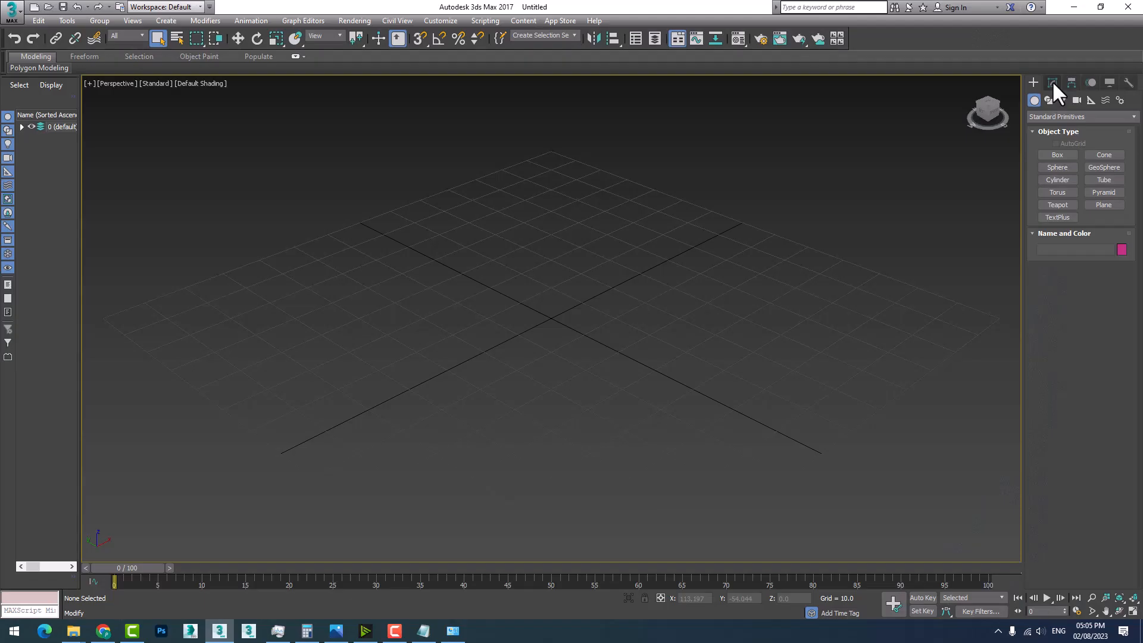
pyautogui.click(1051, 81)
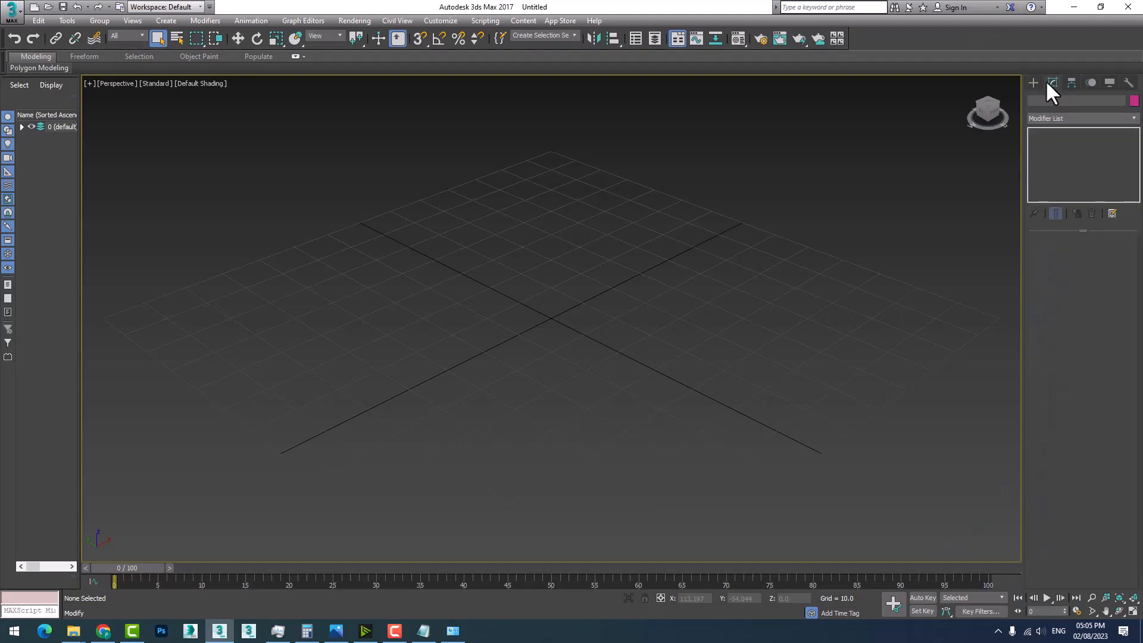
pyautogui.click(1034, 83)
pyautogui.click(1036, 116)
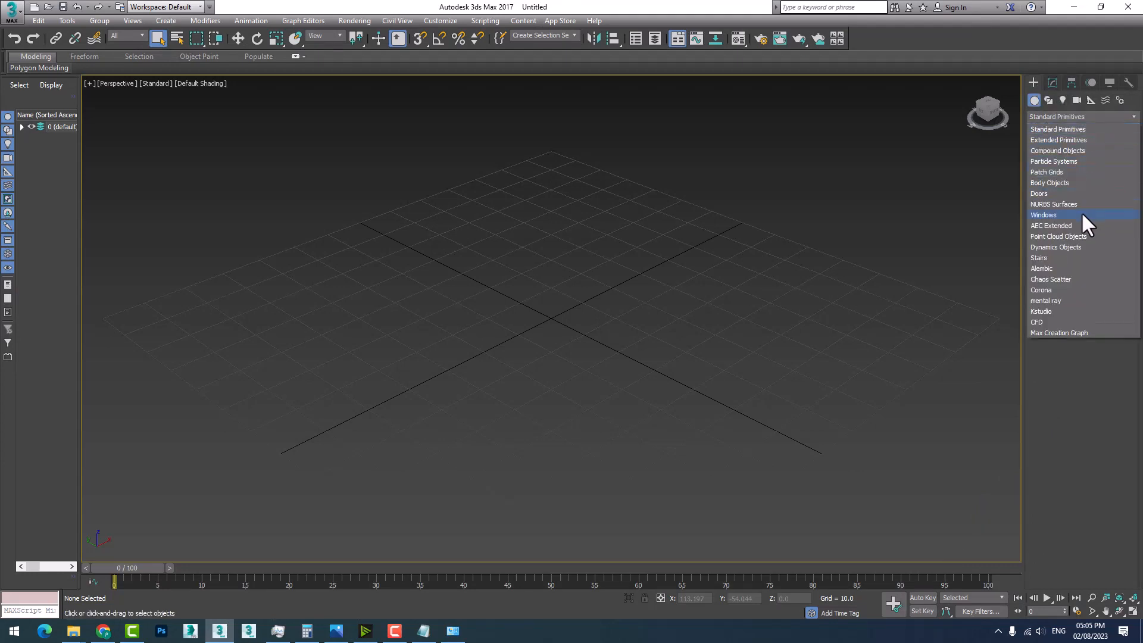
pyautogui.click(1057, 309)
pyautogui.click(1053, 155)
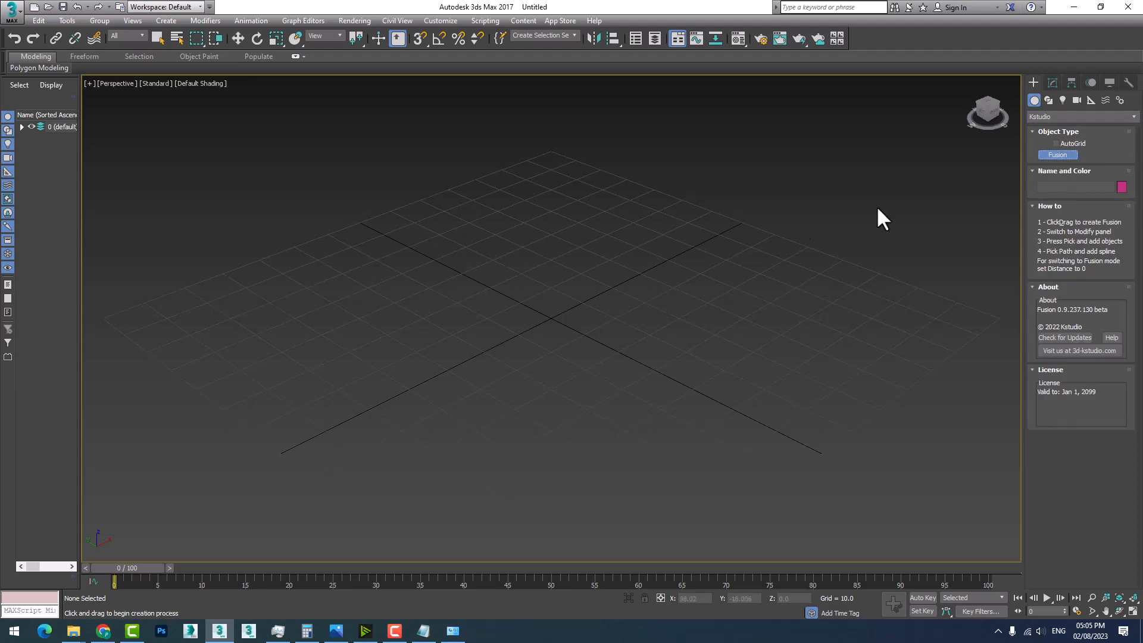
pyautogui.moveTo(587, 300); pyautogui.dragTo(491, 410)
pyautogui.rightClick(559, 342)
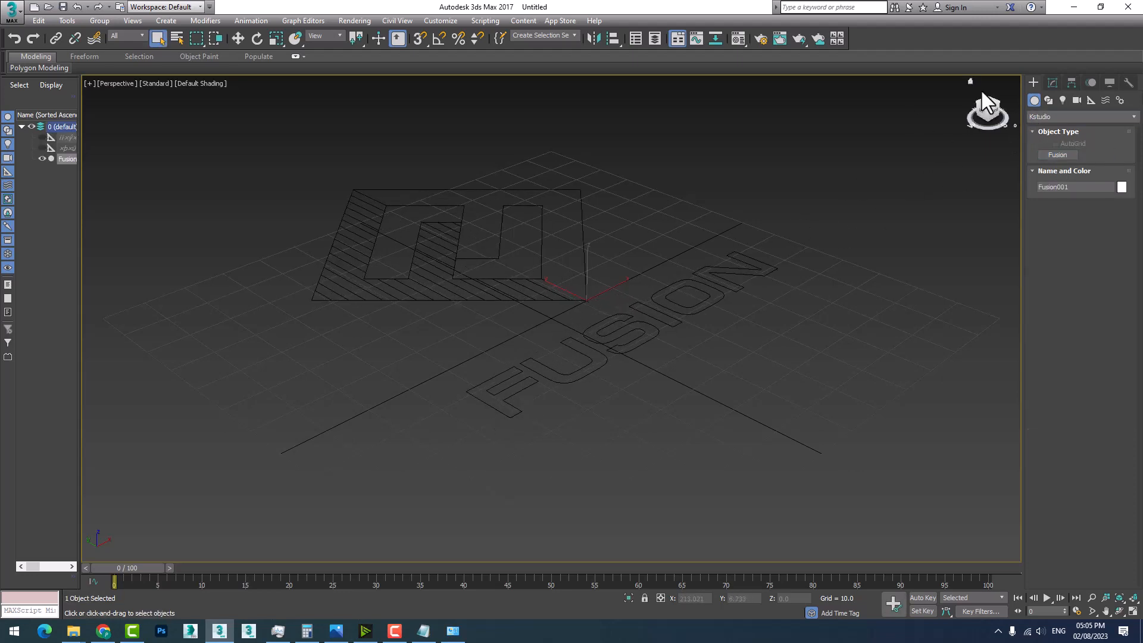
# Review the Fusion object's base object, preview, pivot, offset, rotation and size parameters, and deselect the object.
pyautogui.click(1051, 85)
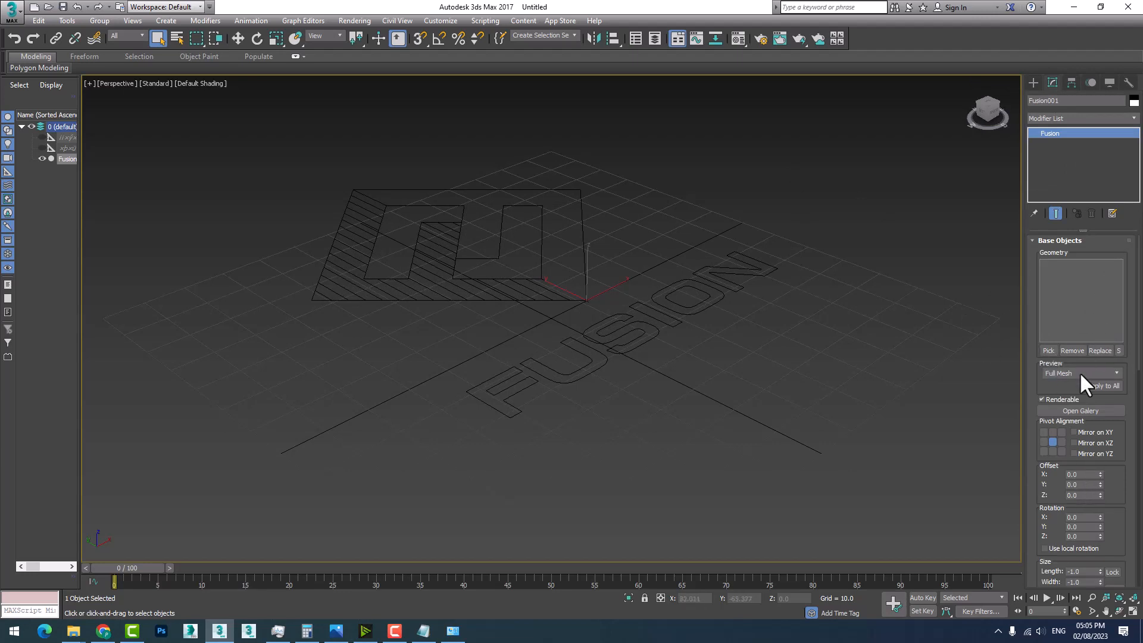
pyautogui.scroll(-5, 1079, 371)
pyautogui.scroll(4, 1090, 362)
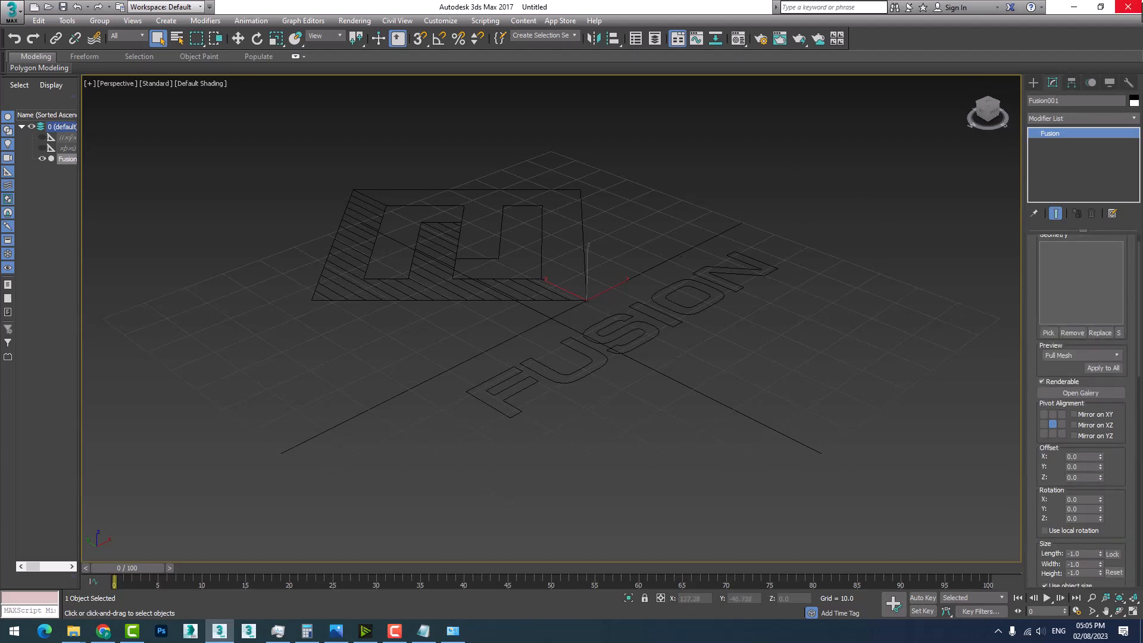
pyautogui.click(1141, 3)
pyautogui.click(566, 336)
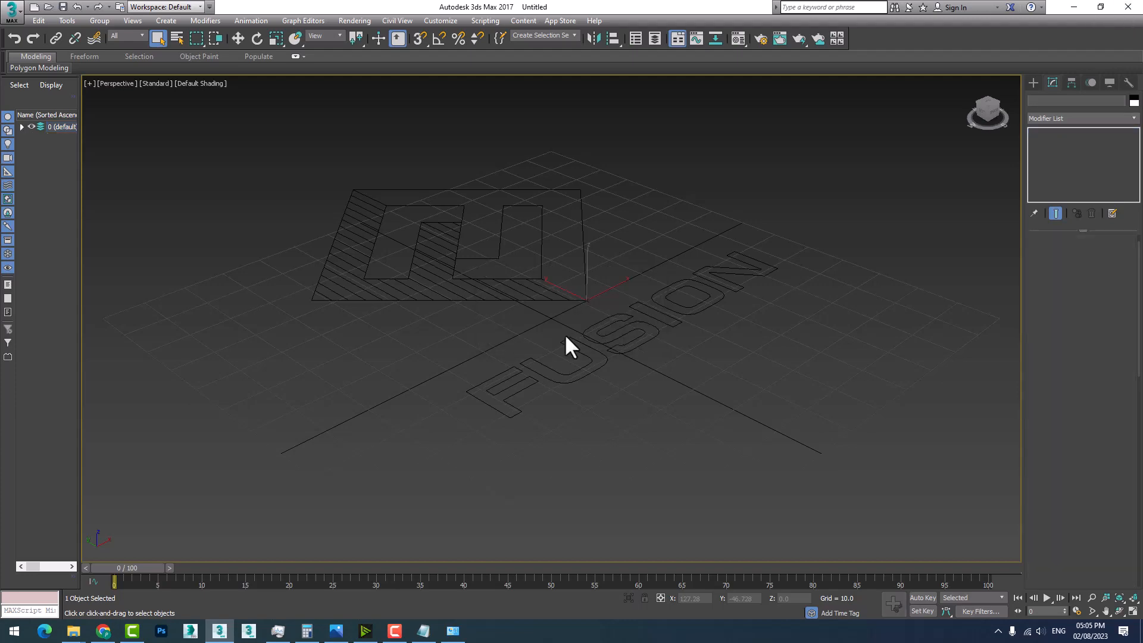